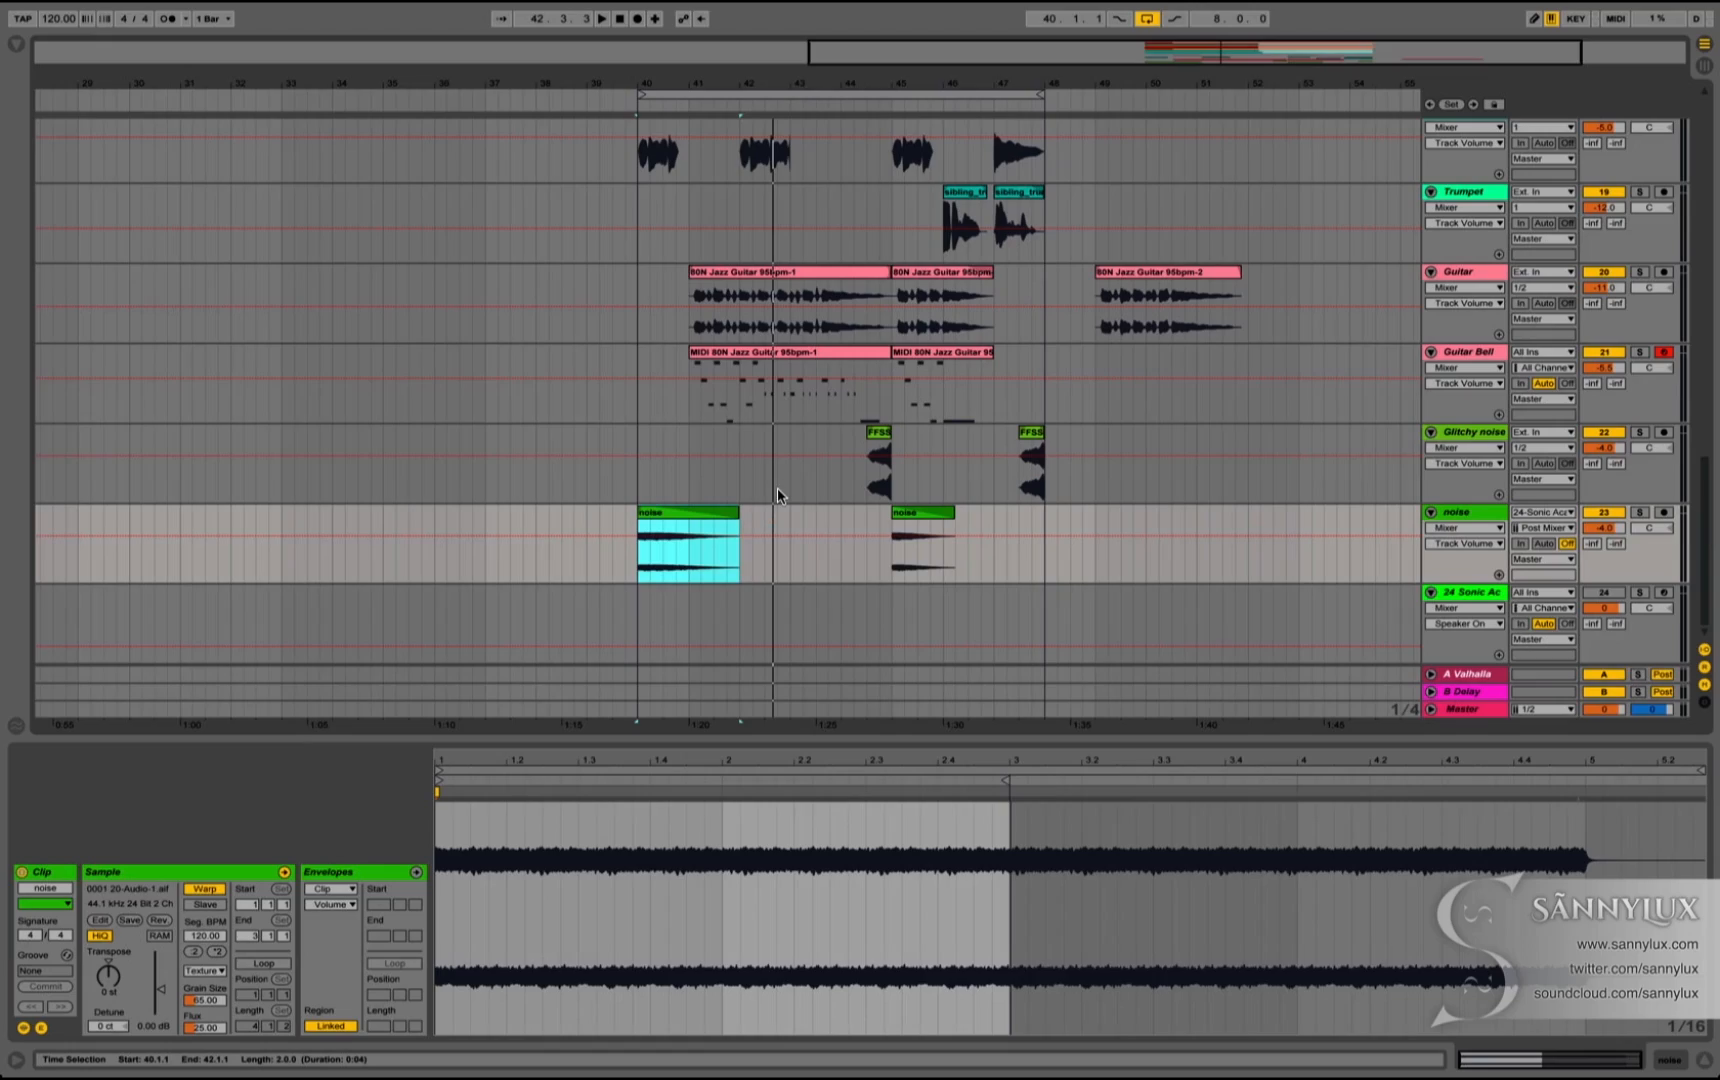
Step: Look through the tracks of the original loop between bars 40 and 48, from percussion down to noise
scroll(777, 489, up, 15)
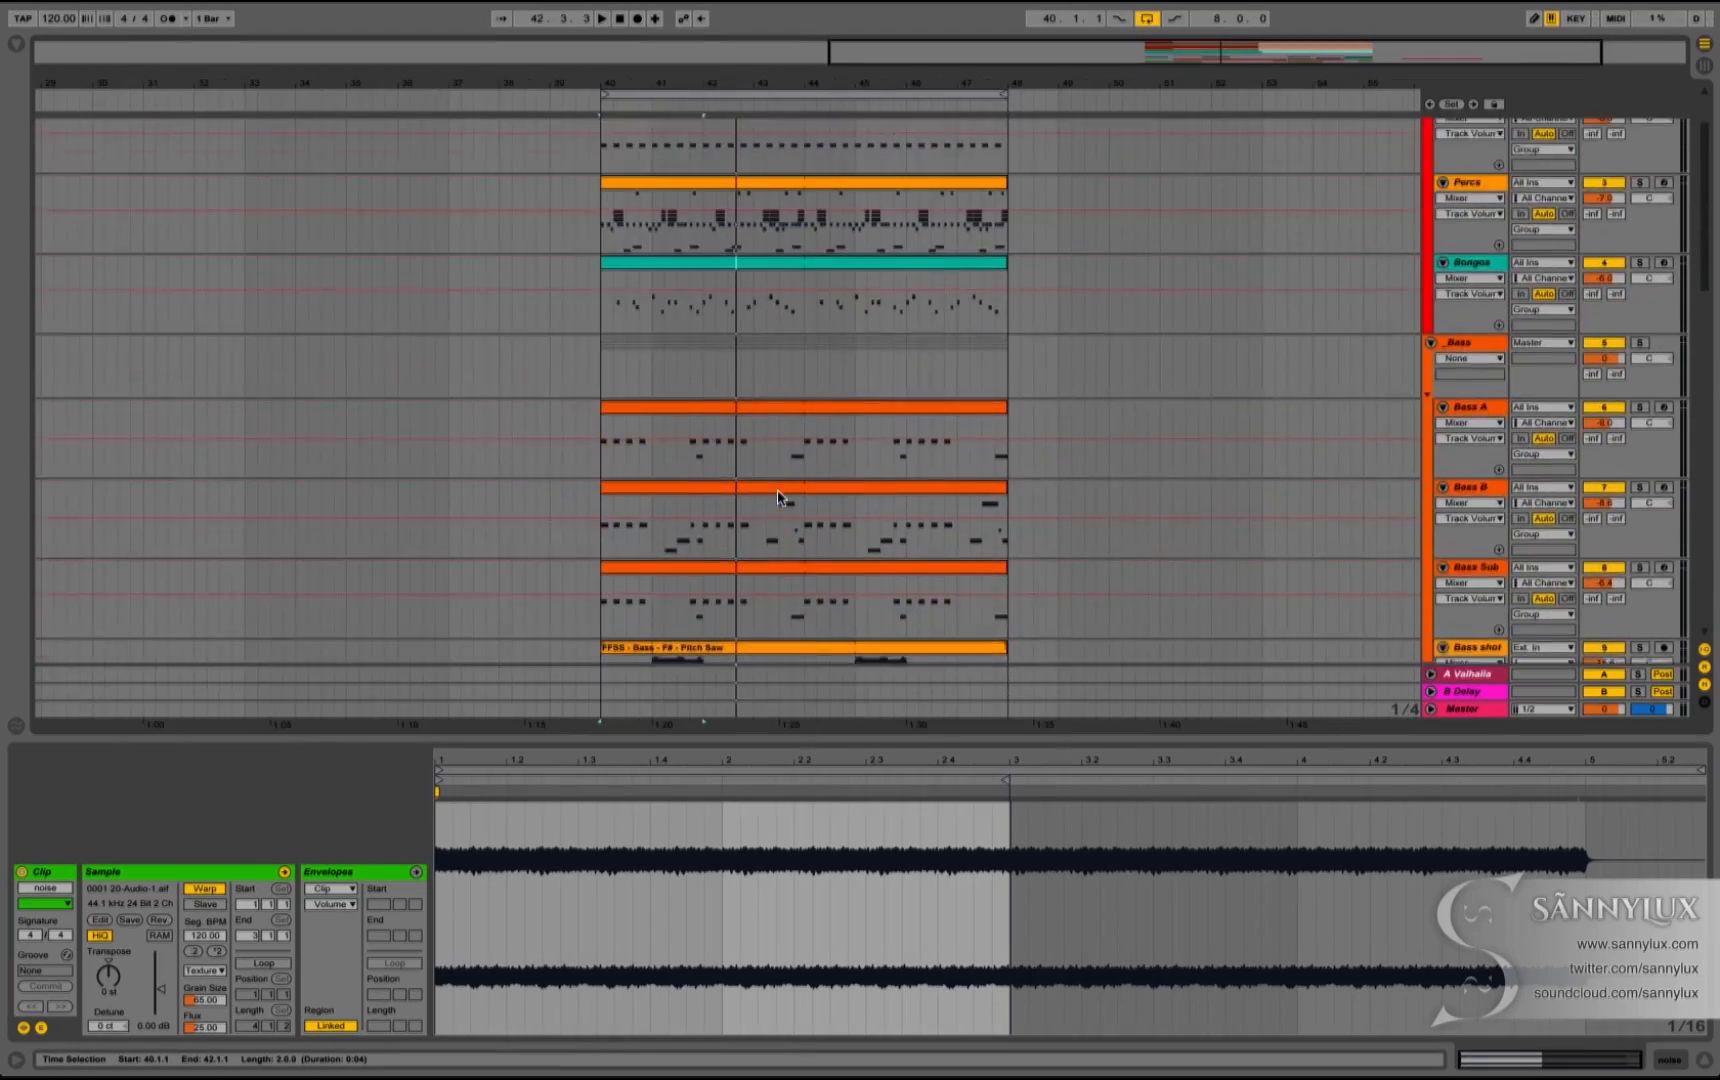
scroll(777, 489, down, 15)
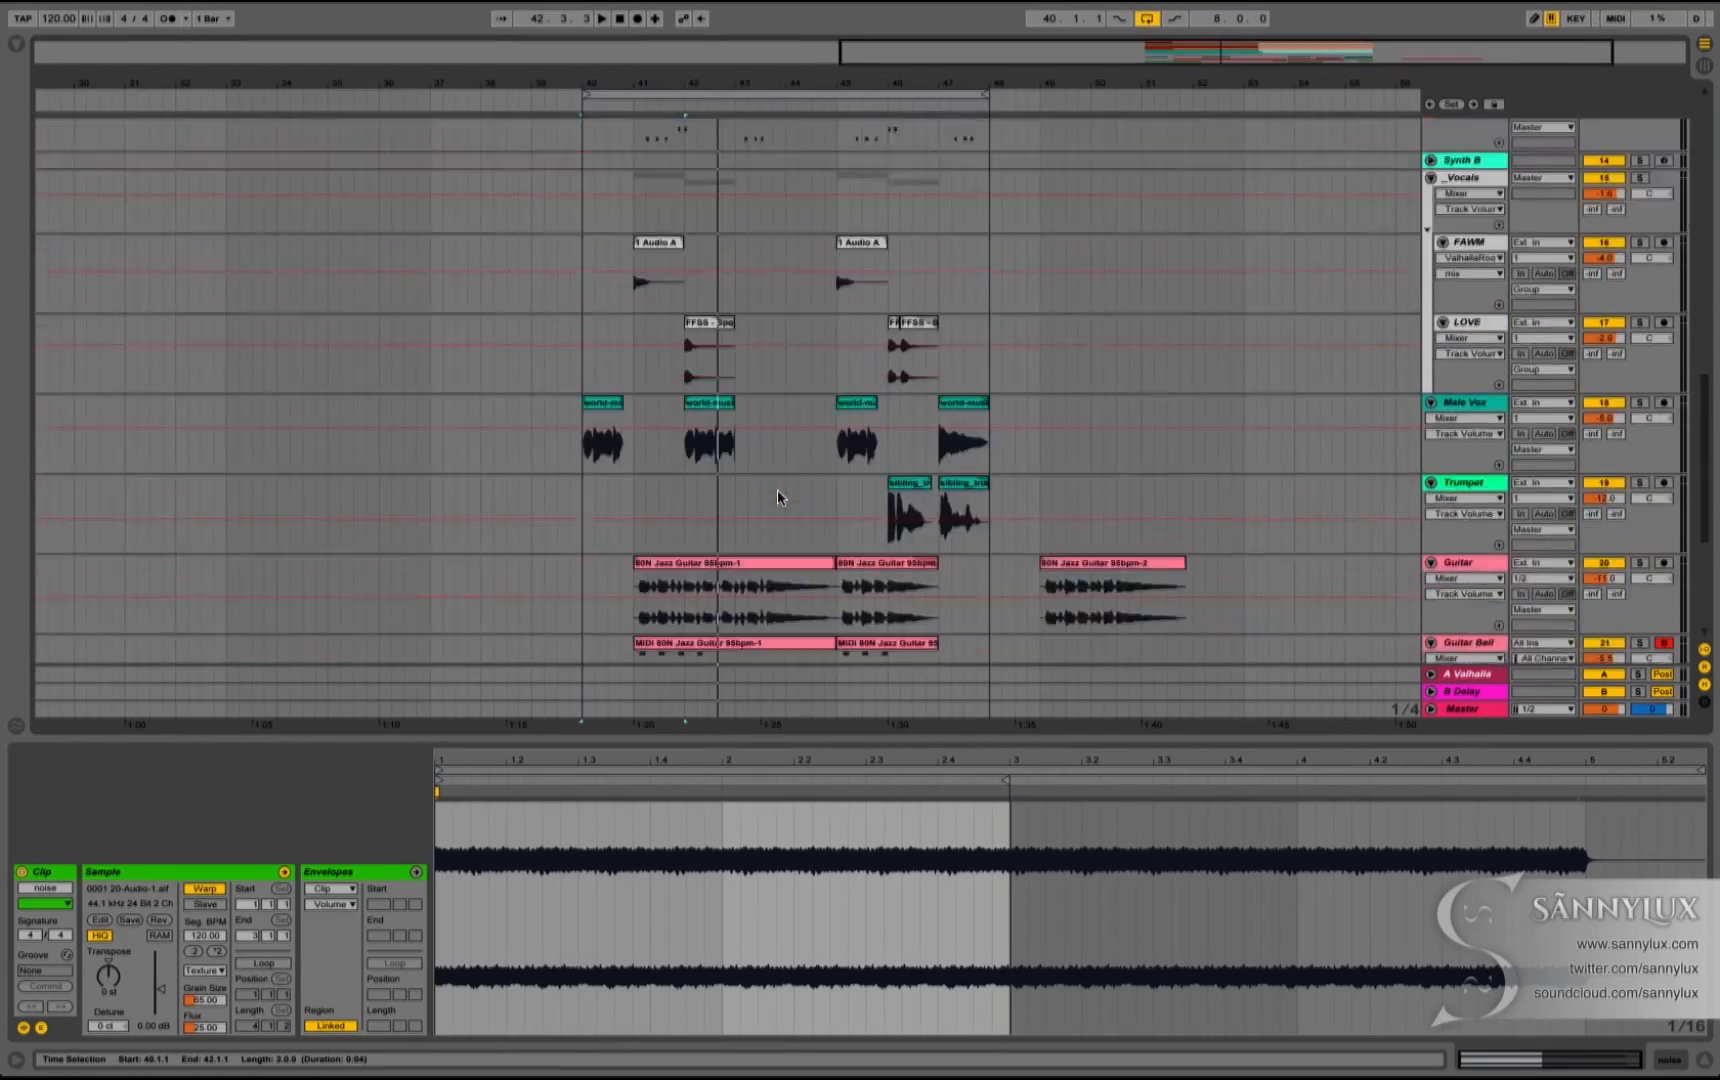
scroll(777, 489, down, 1)
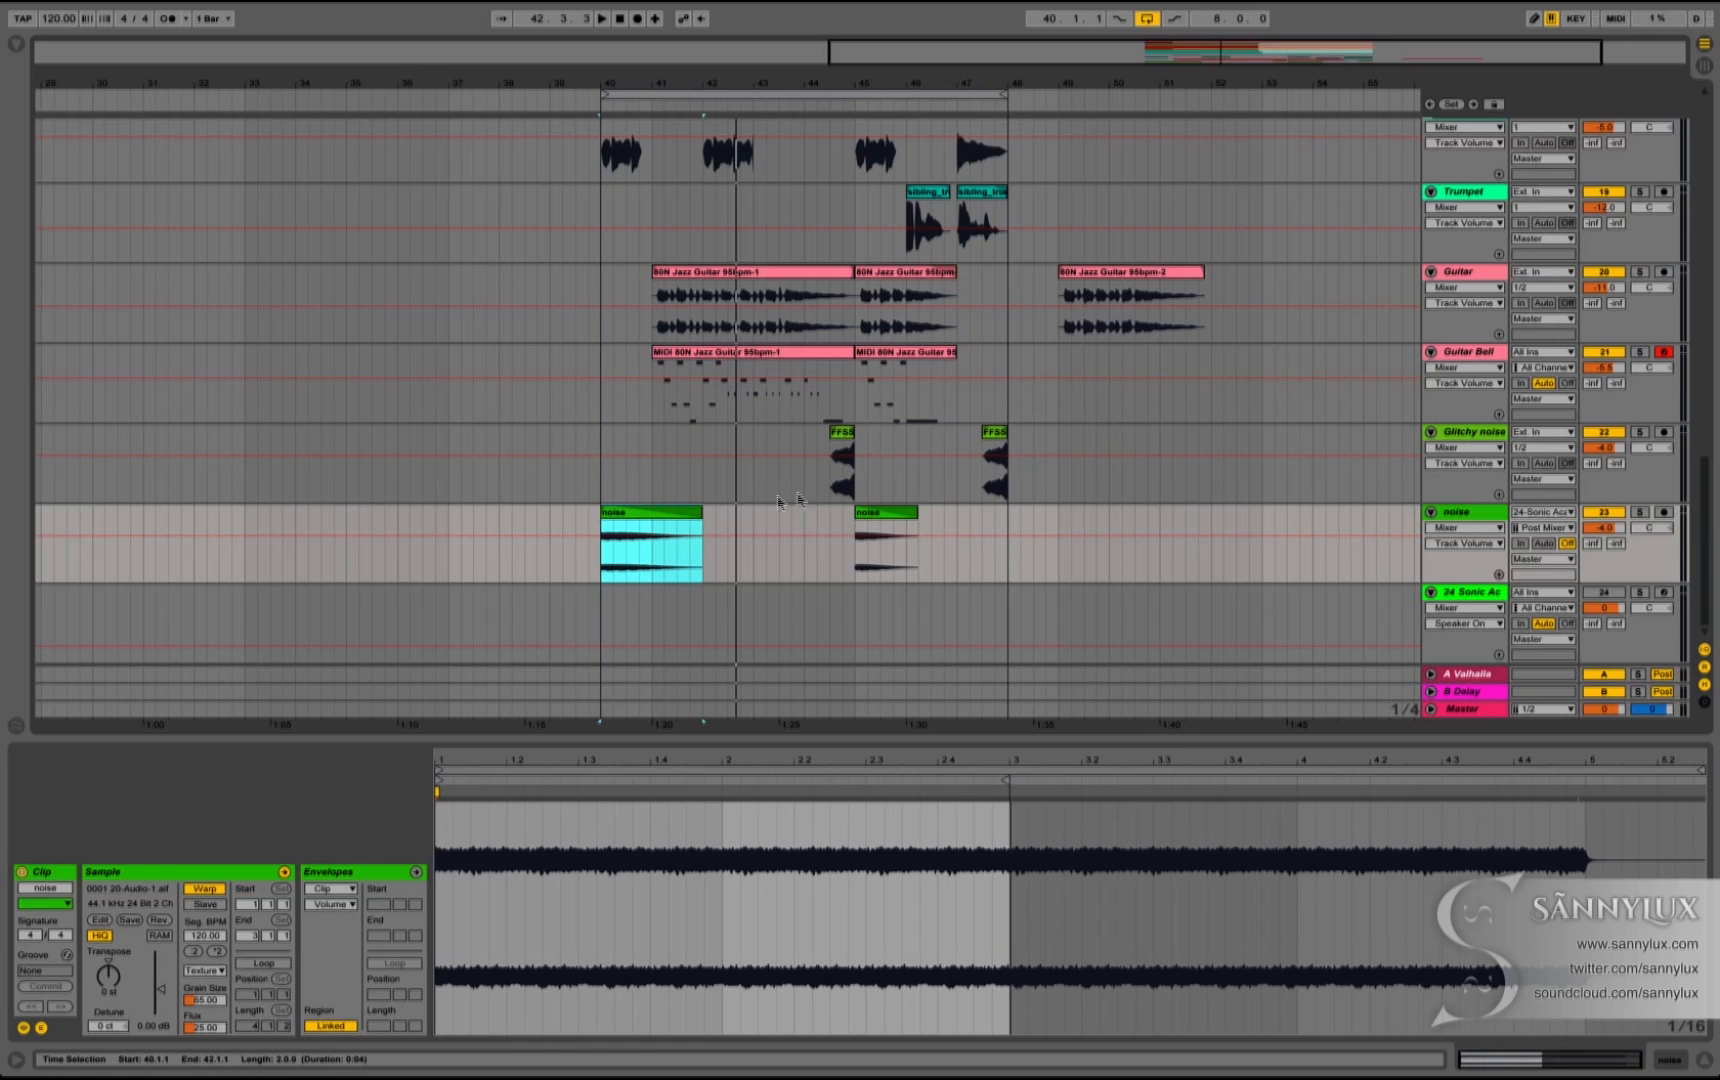
scroll(988, 405, up, 10)
scroll(988, 405, up, 10)
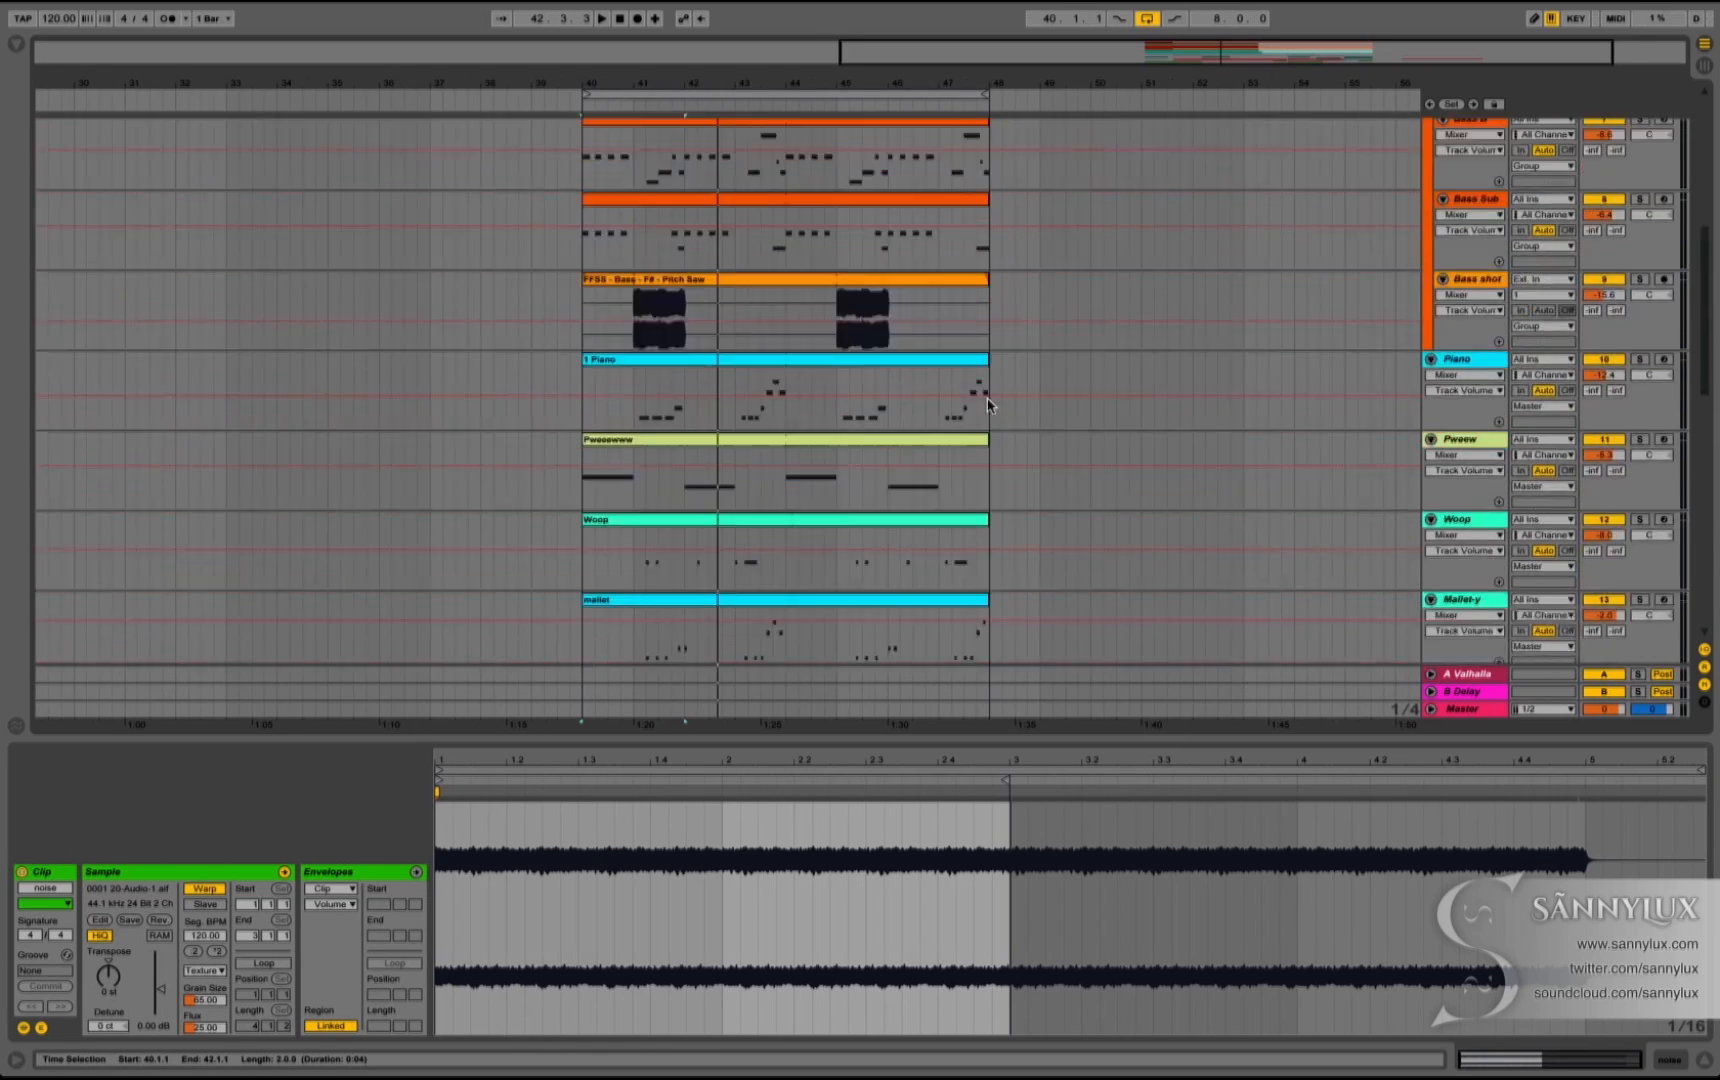
scroll(988, 405, down, 20)
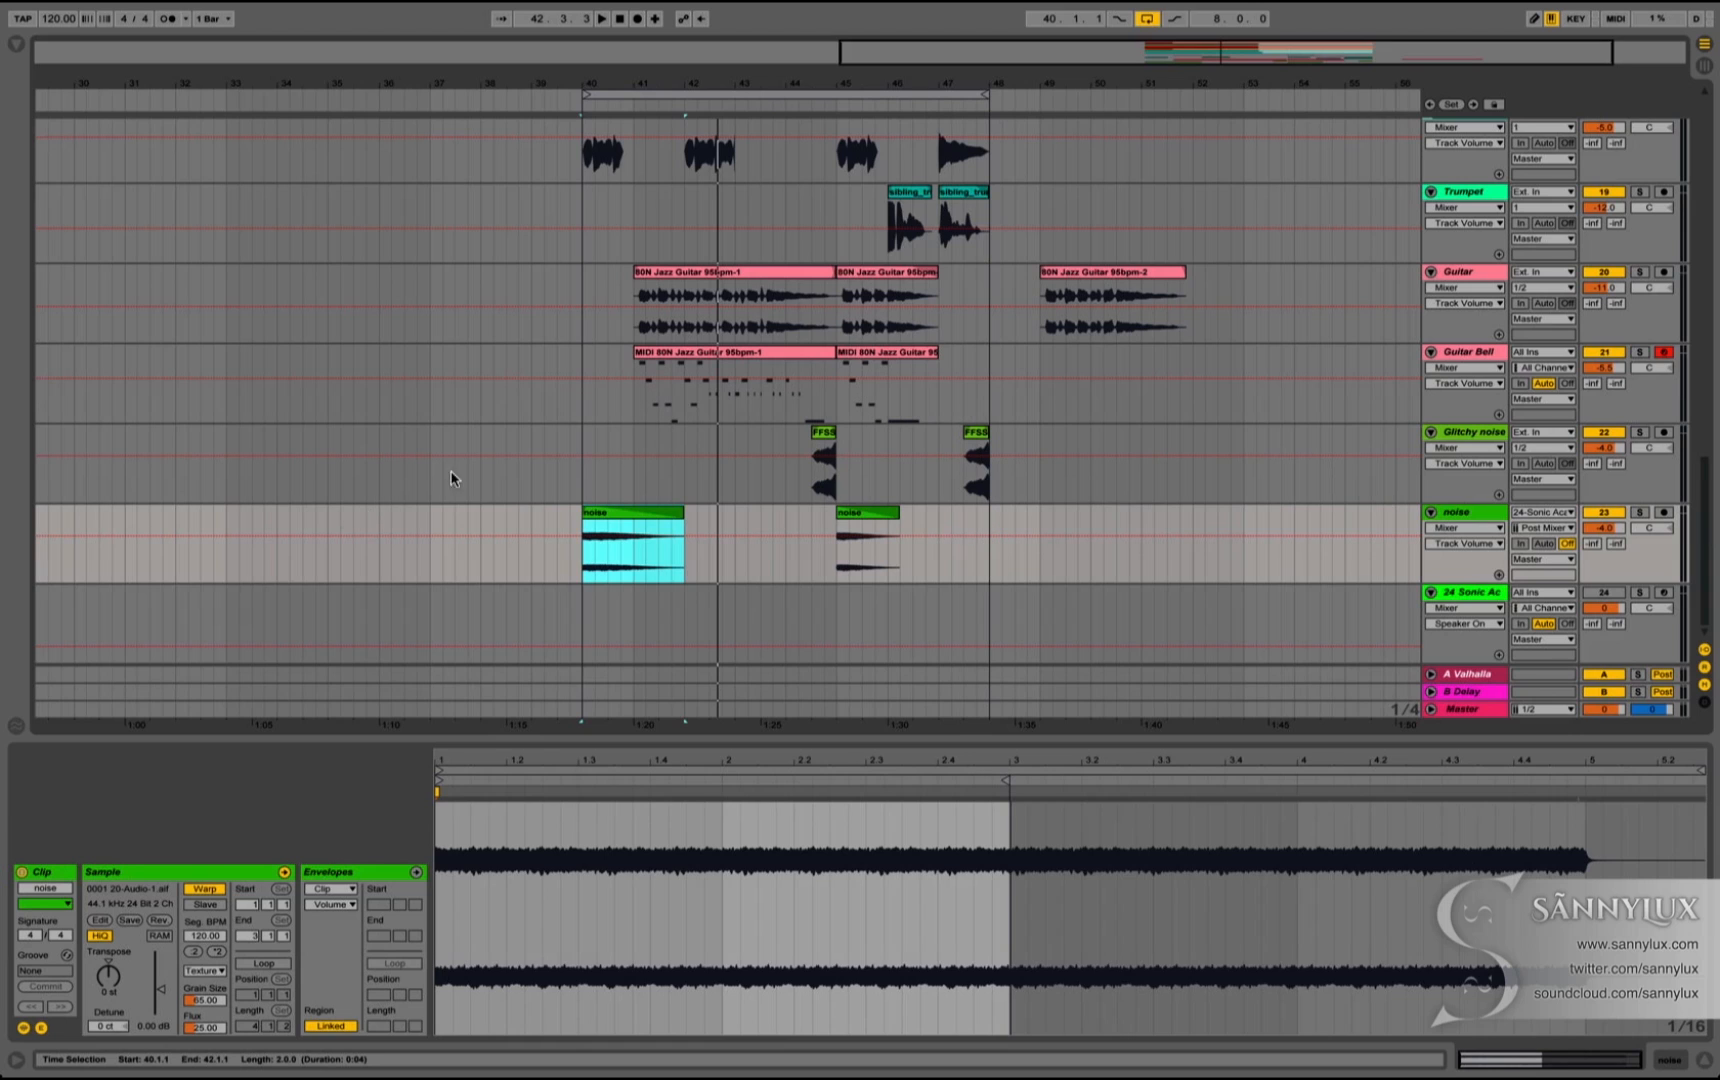
click(1094, 273)
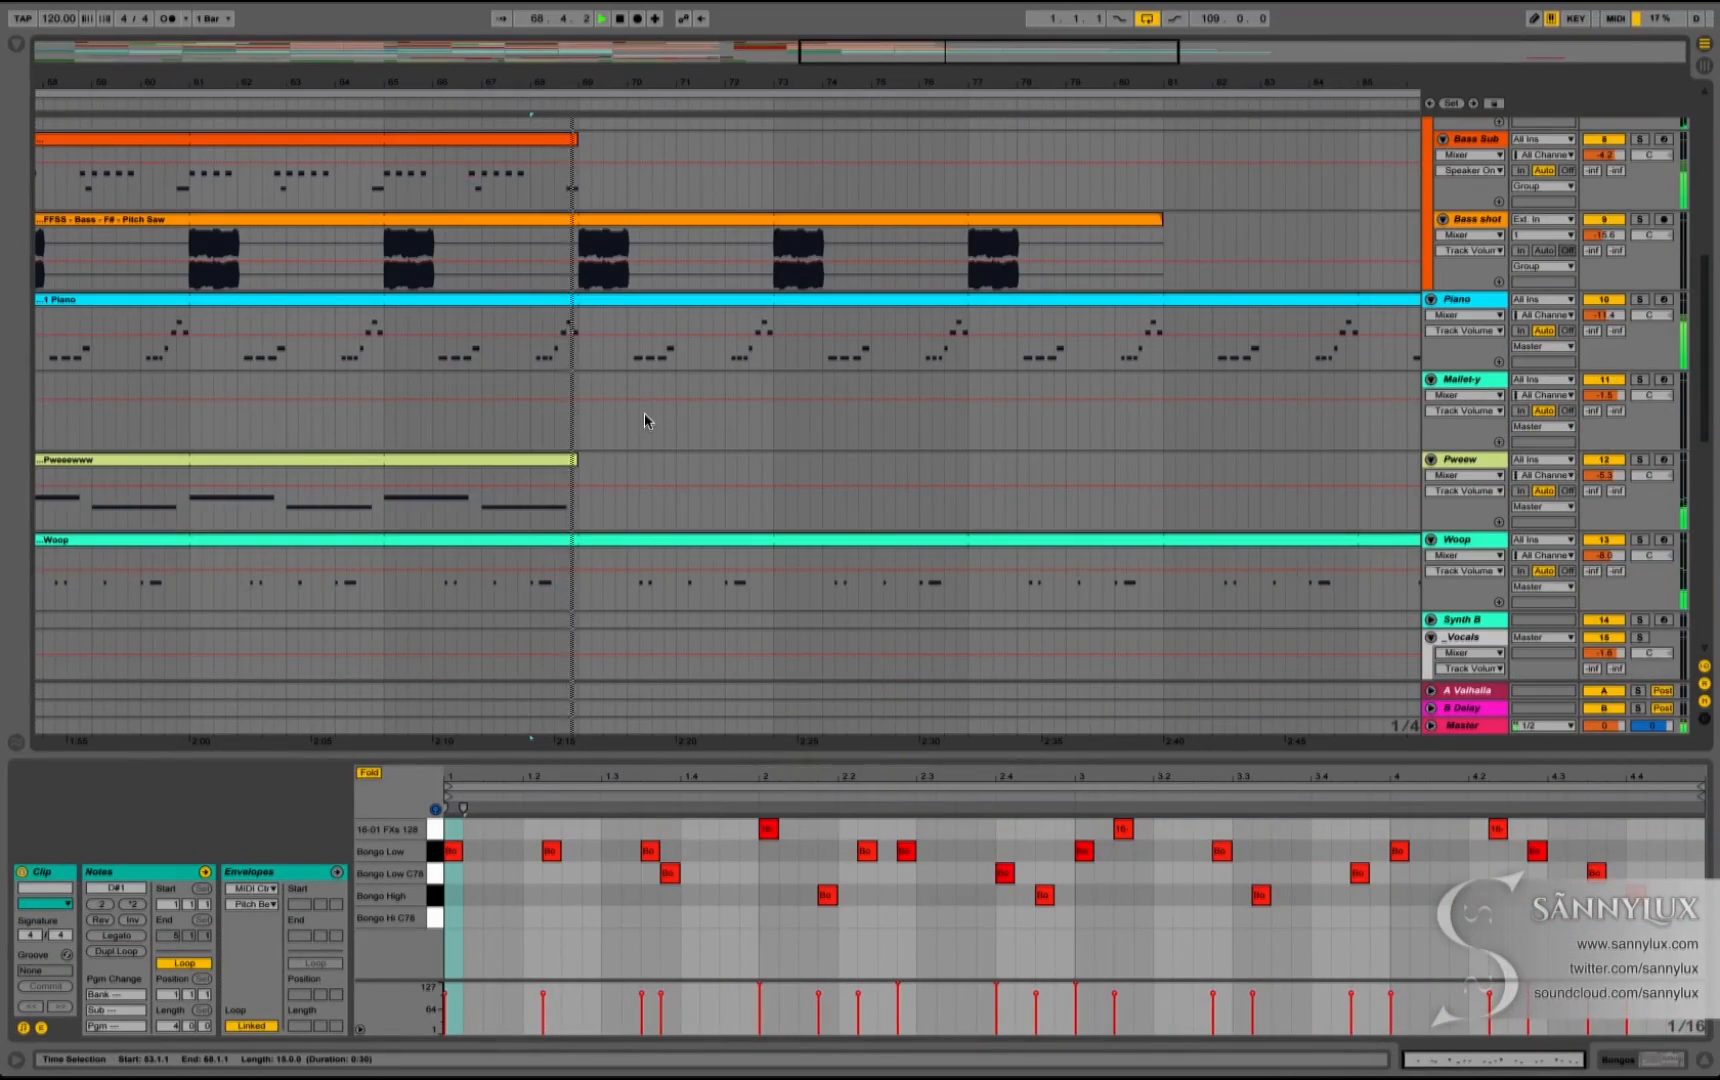
Step: Copy the FAWM and LOVE vocal clips of bars 36 to 52 so both copies start at bar 61
scroll(644, 413, up, 6)
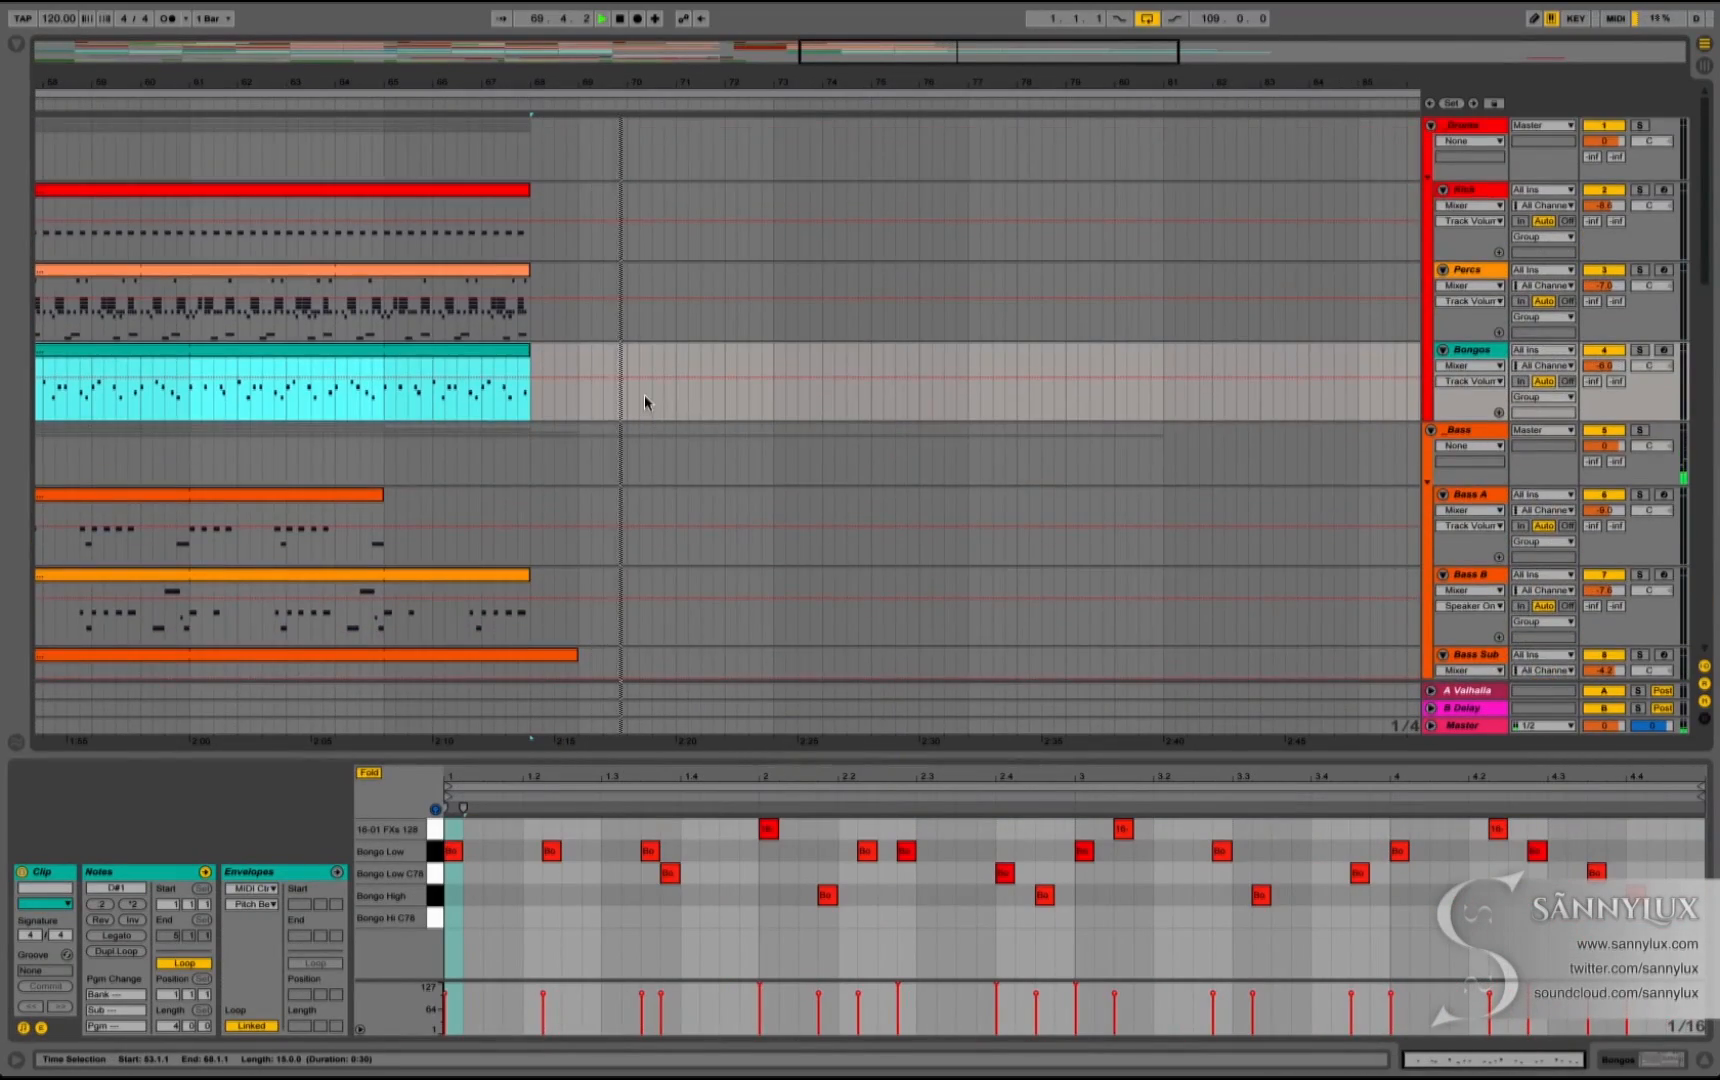
scroll(644, 402, down, 6)
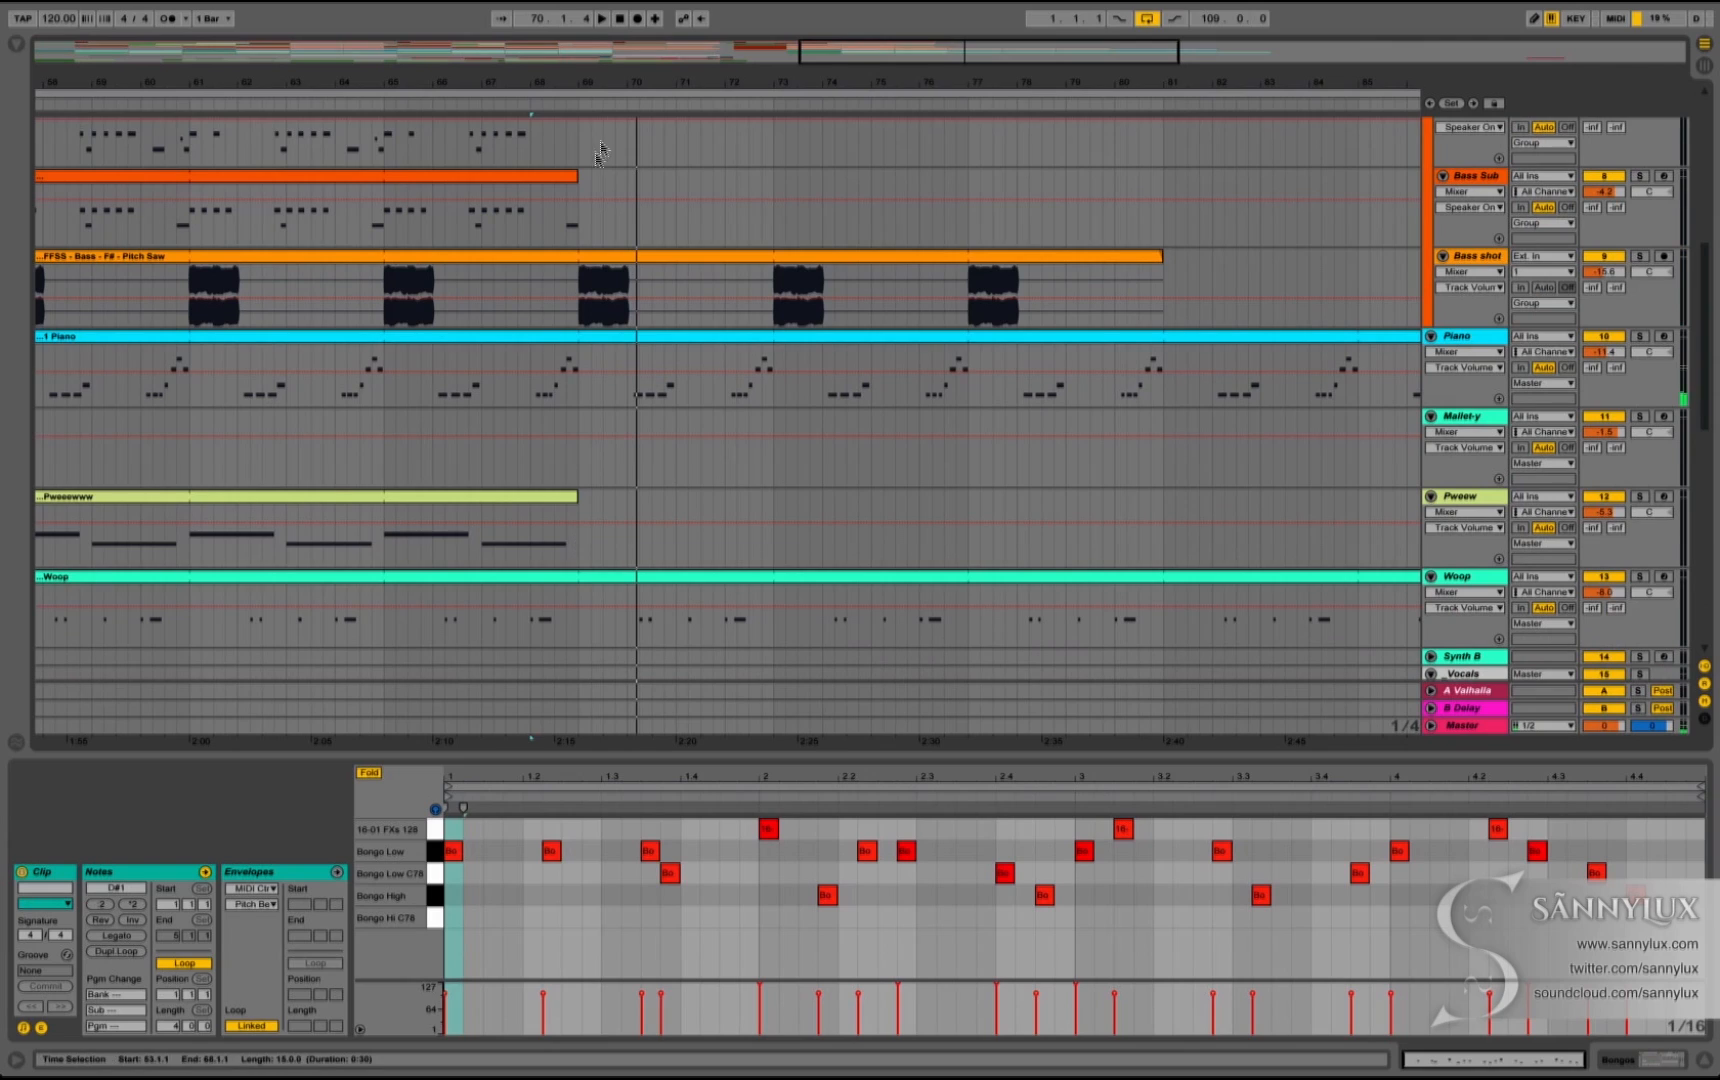
drag(597, 77, 595, 62)
scroll(748, 488, down, 5)
scroll(748, 488, down, 5)
scroll(748, 486, up, 1)
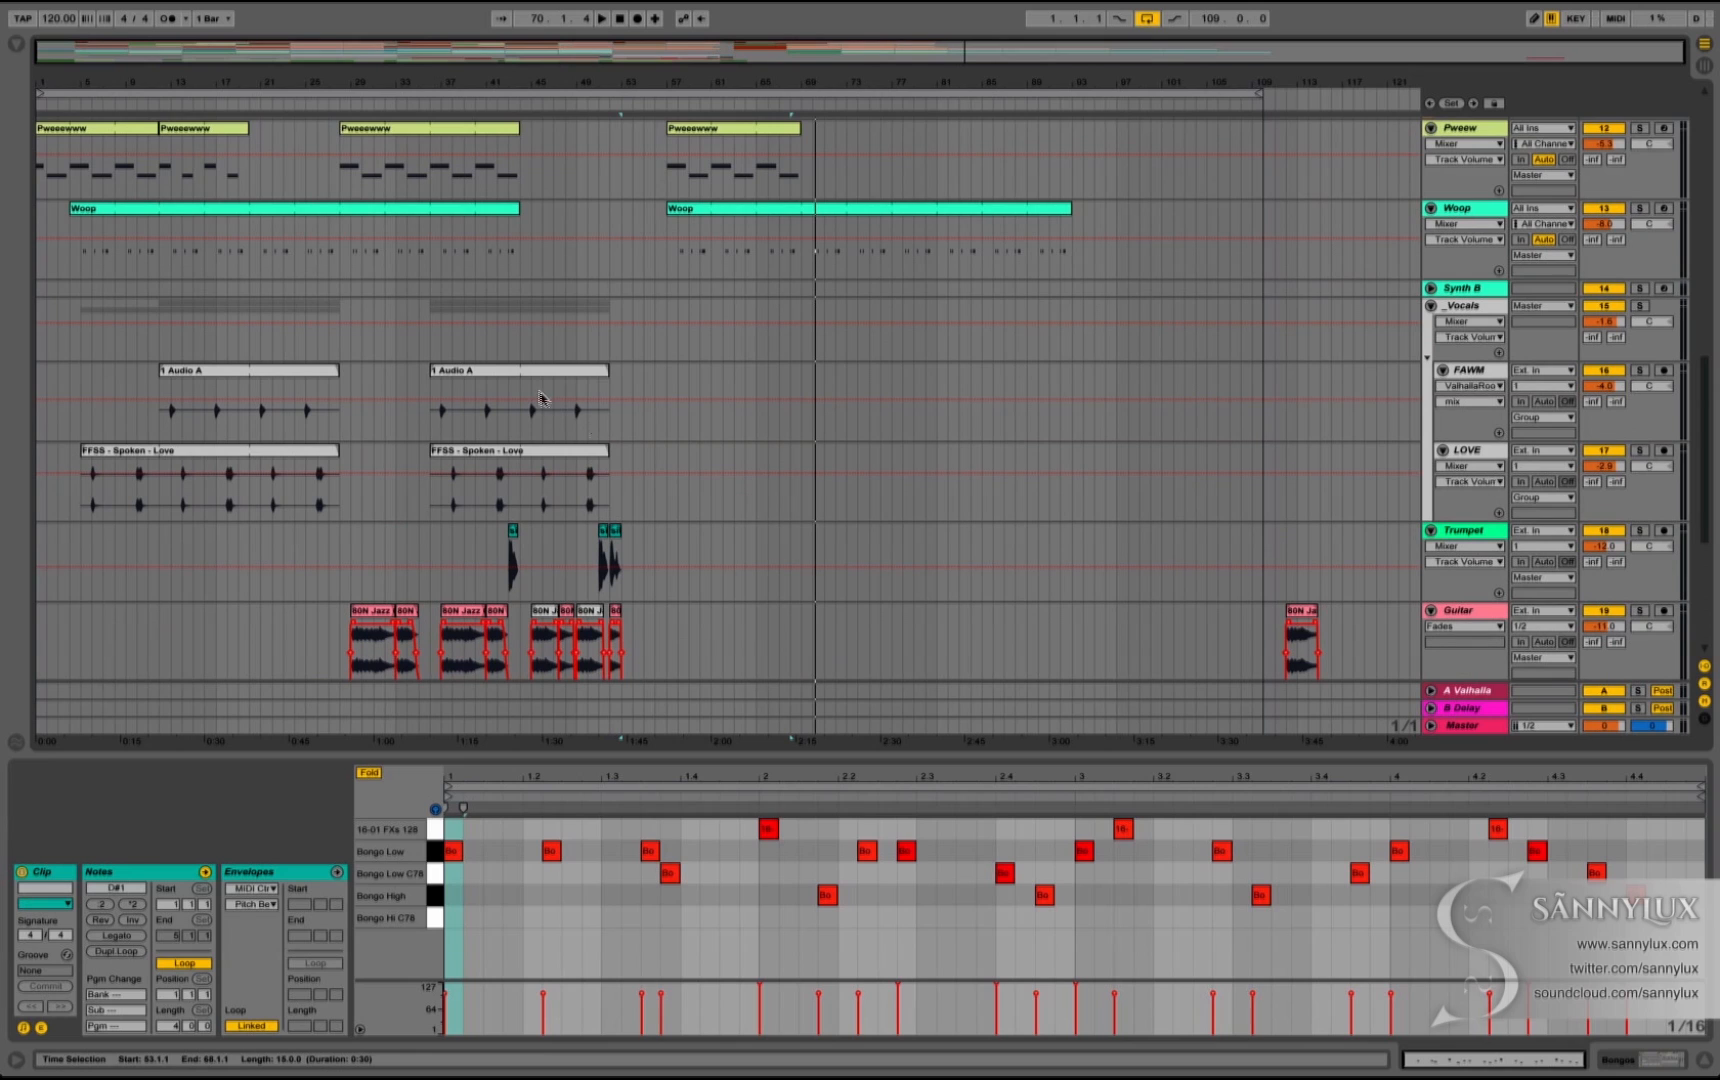
drag(538, 368, 815, 390)
drag(530, 462, 812, 477)
Step: Duplicate bars 36 to 61 of the Trumpet track so the copied clips follow from bar 61
scroll(775, 598, down, 3)
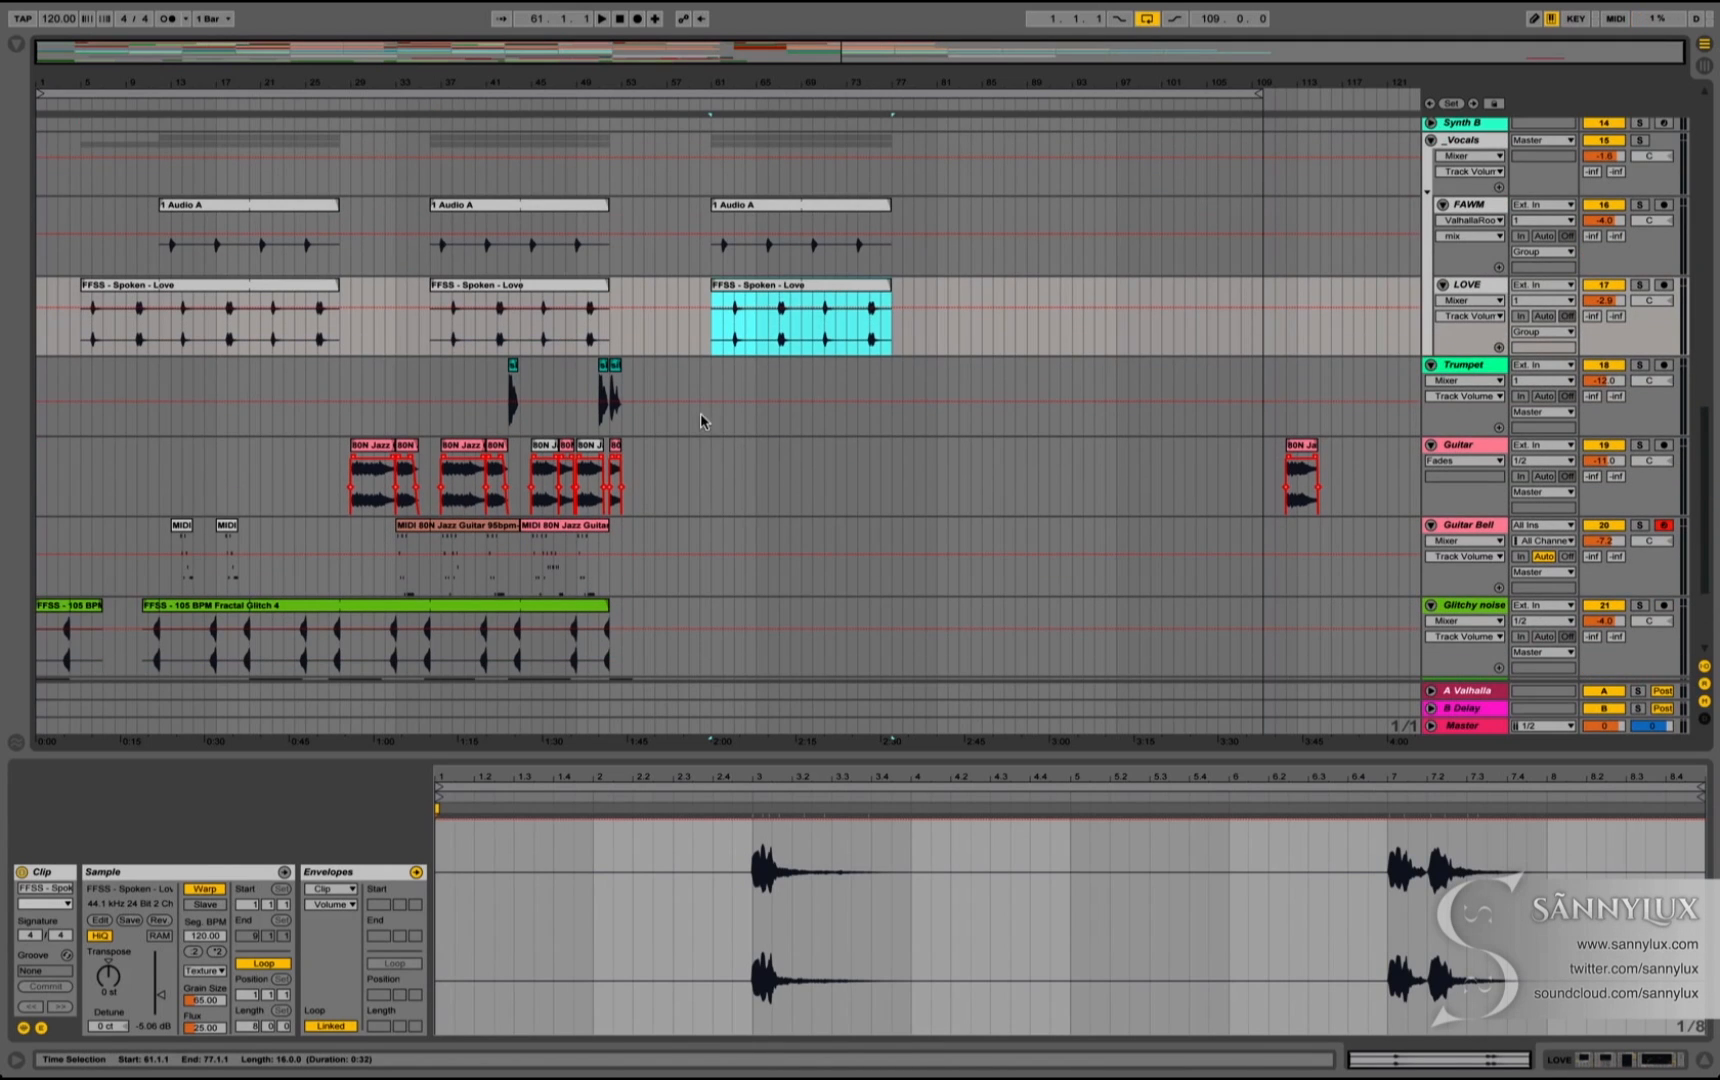
drag(710, 419, 431, 413)
key(ctrl+d)
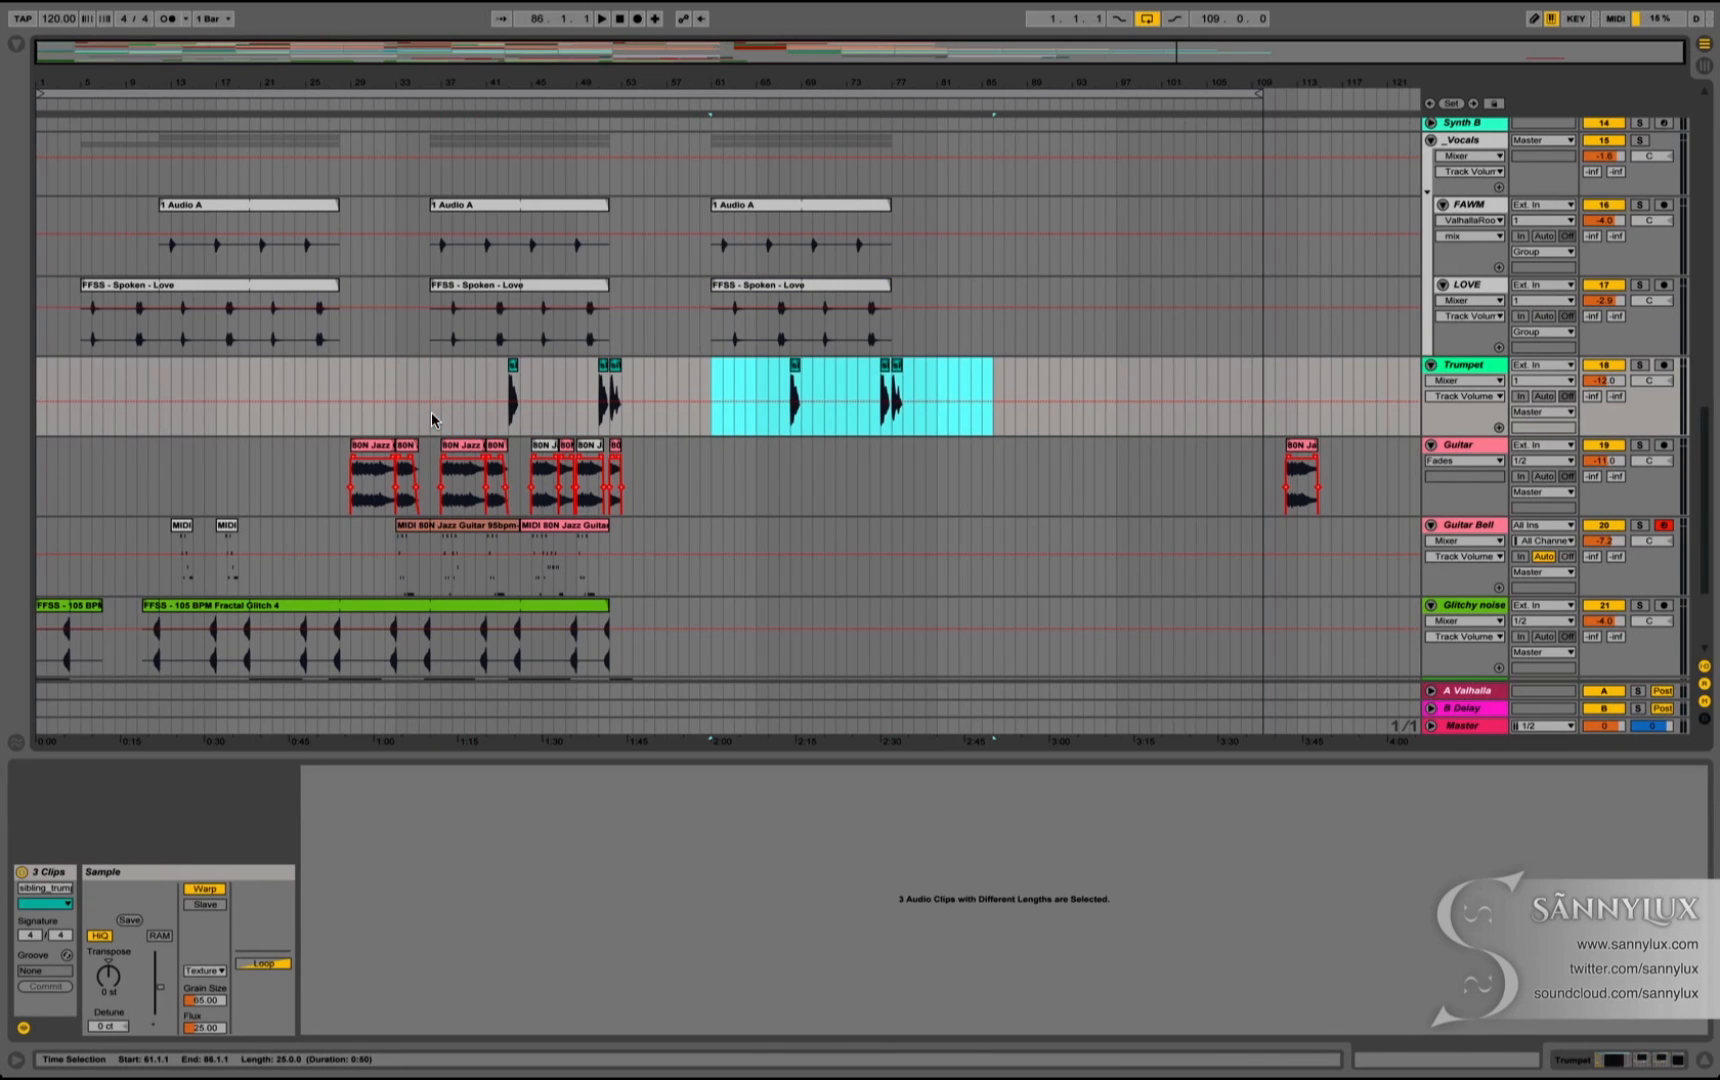
Step: Select bars 28 to 61 on the Glitchy noise track
scroll(431, 414, down, 2)
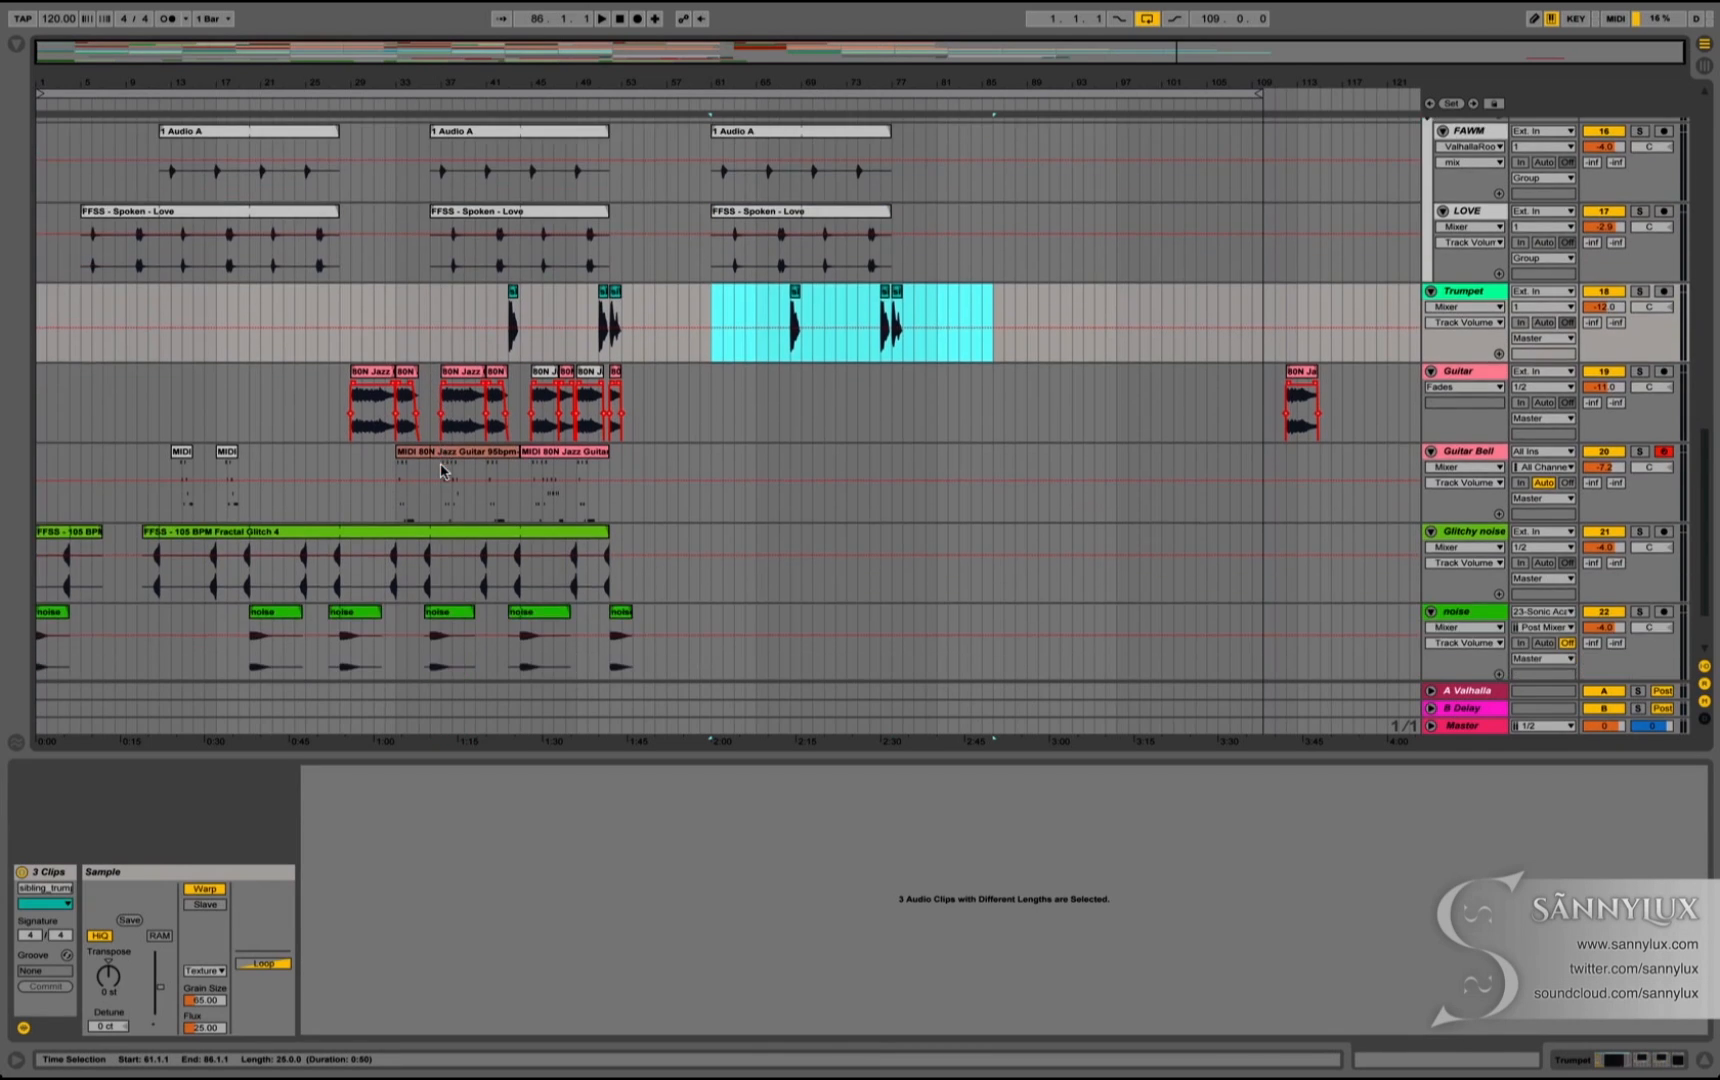
click(715, 396)
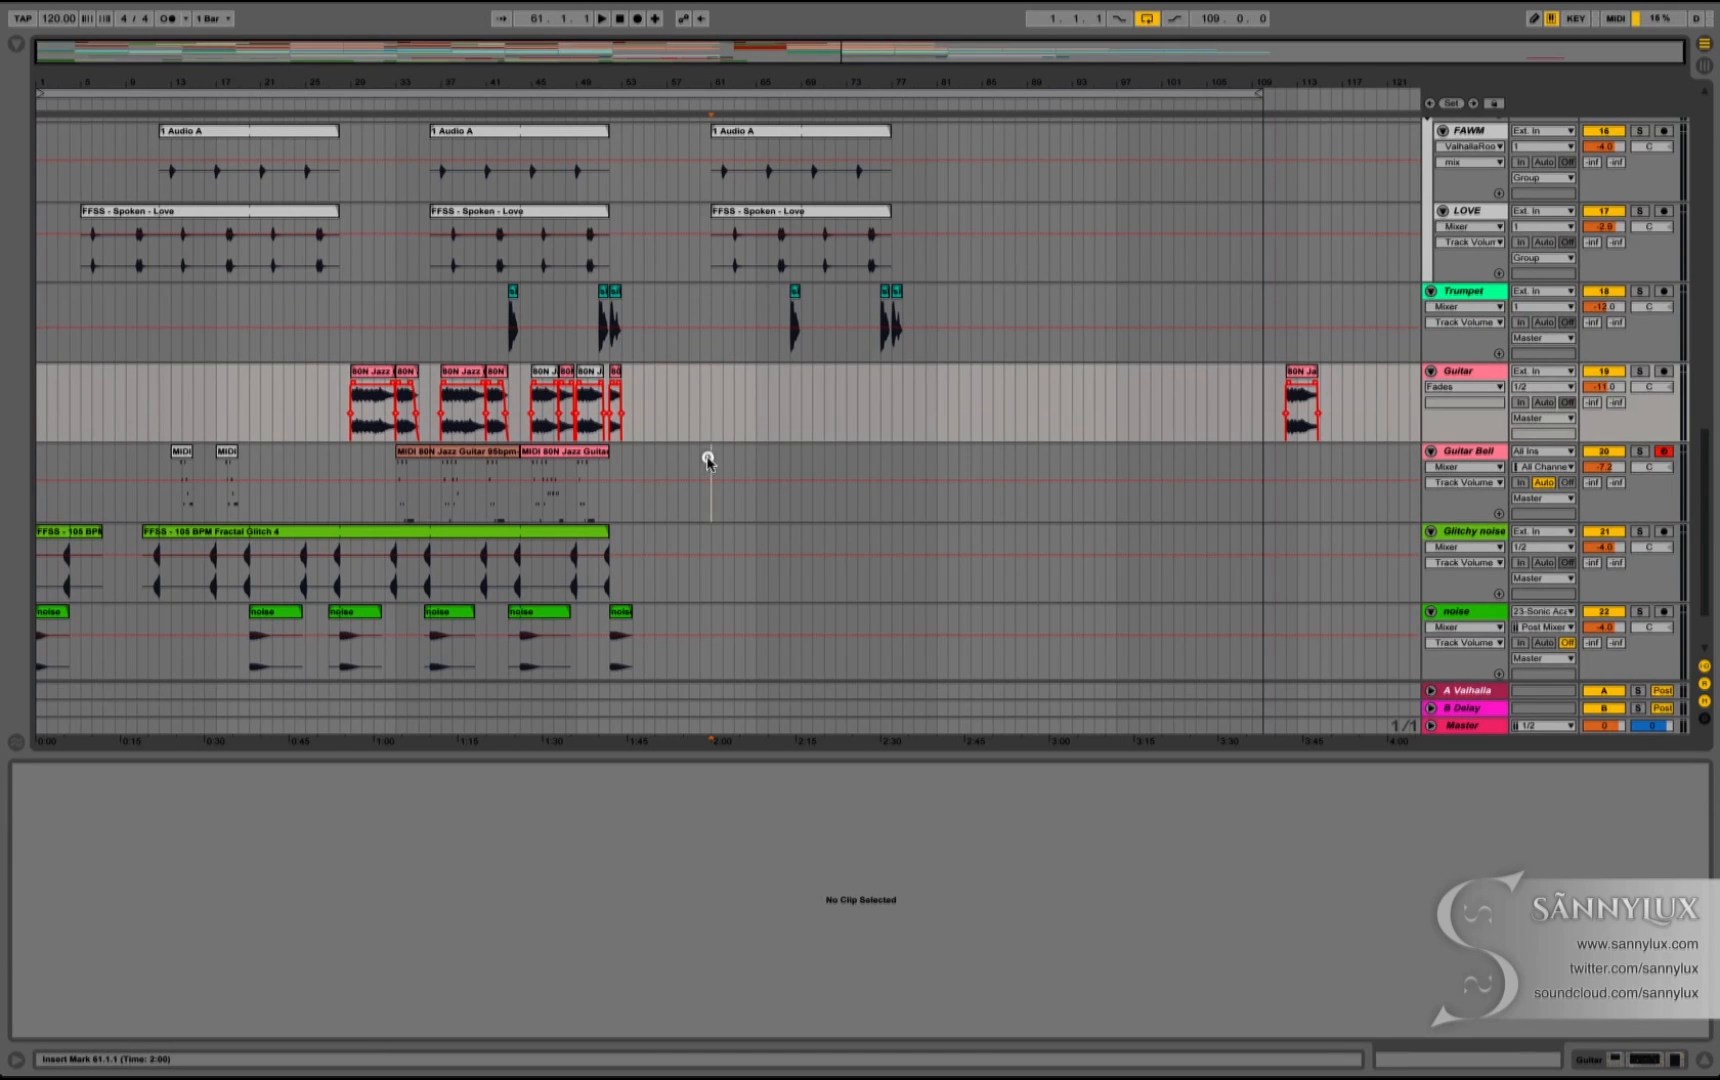
click(707, 460)
scroll(710, 459, down, 2)
drag(712, 458, 341, 484)
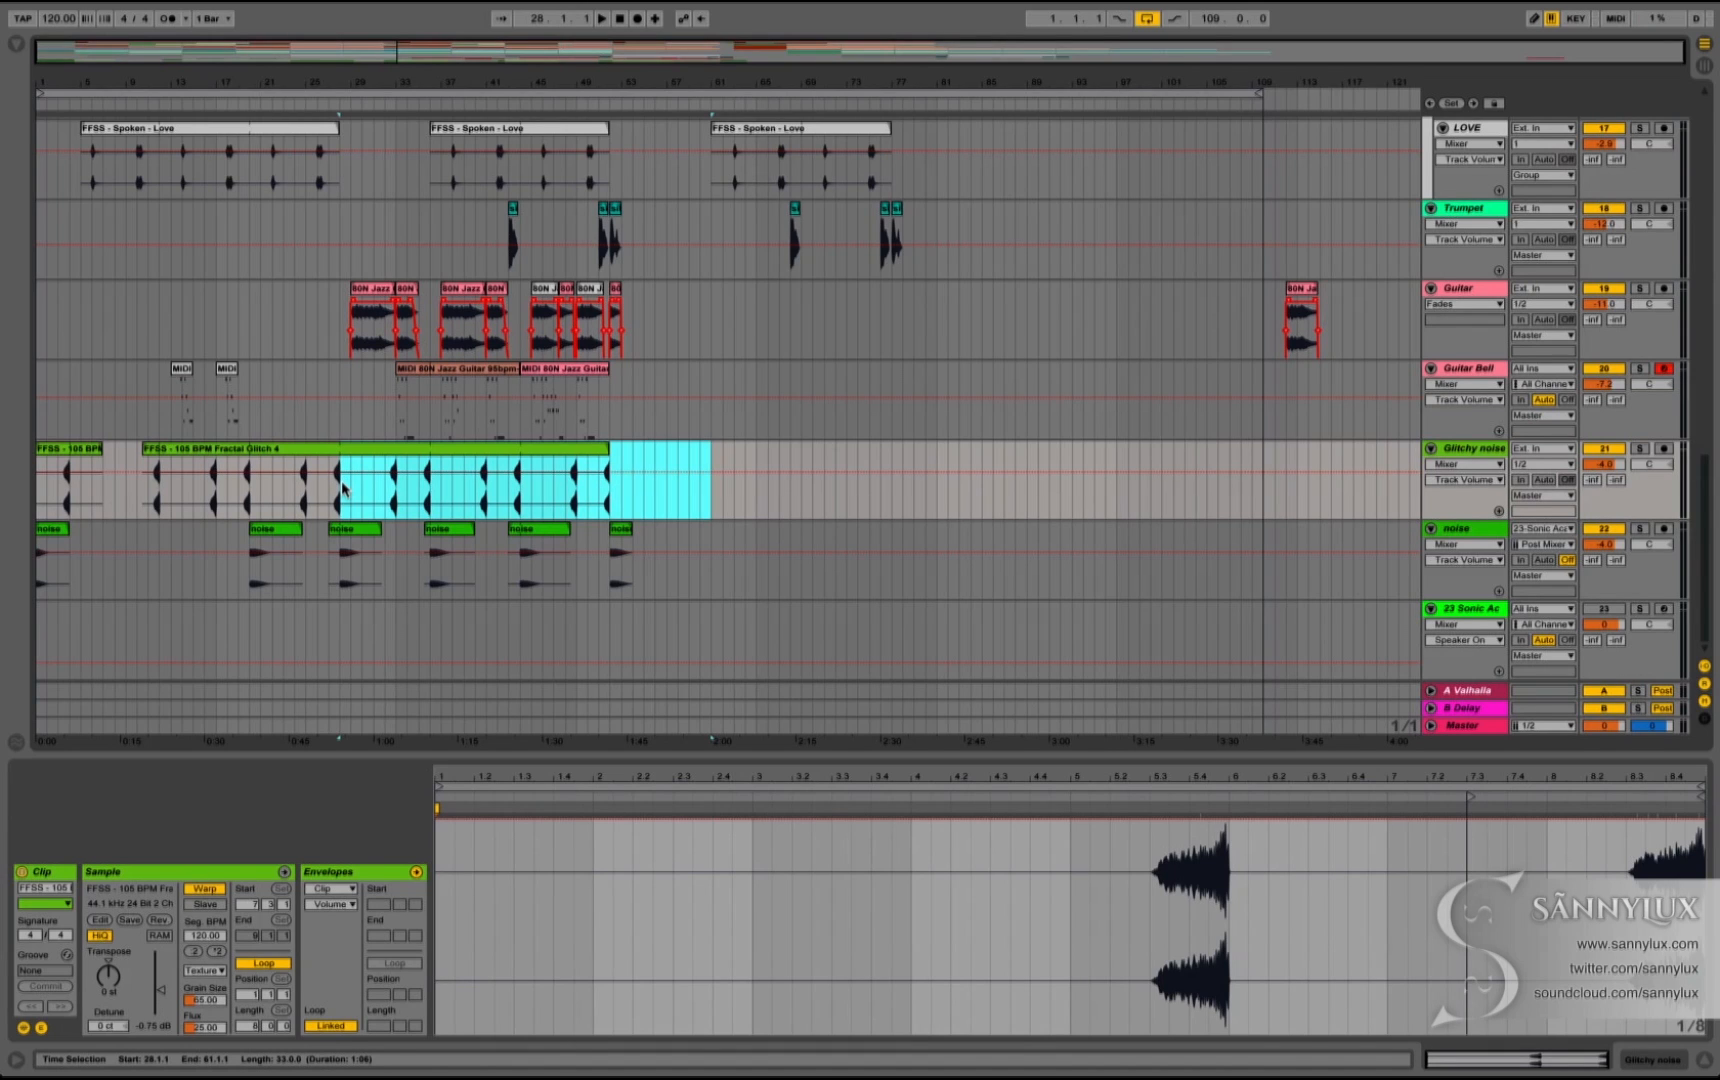
mouse_move(680, 1072)
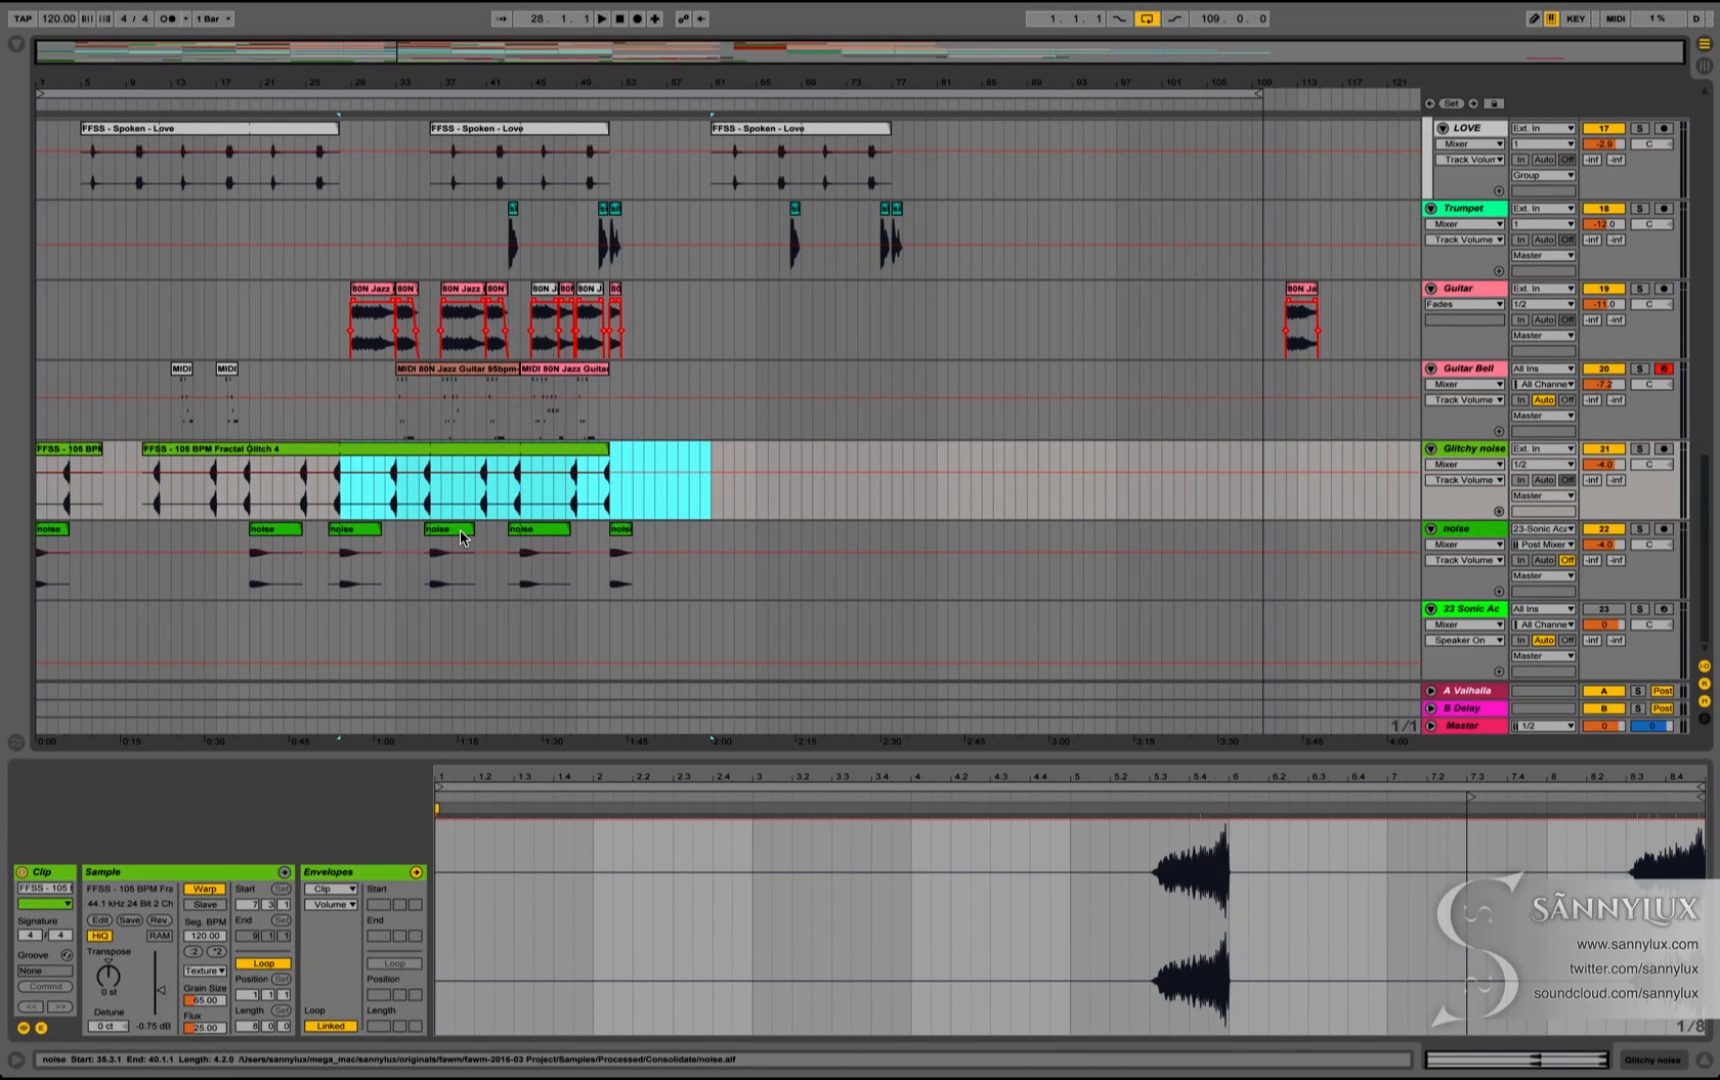
mouse_move(484, 1074)
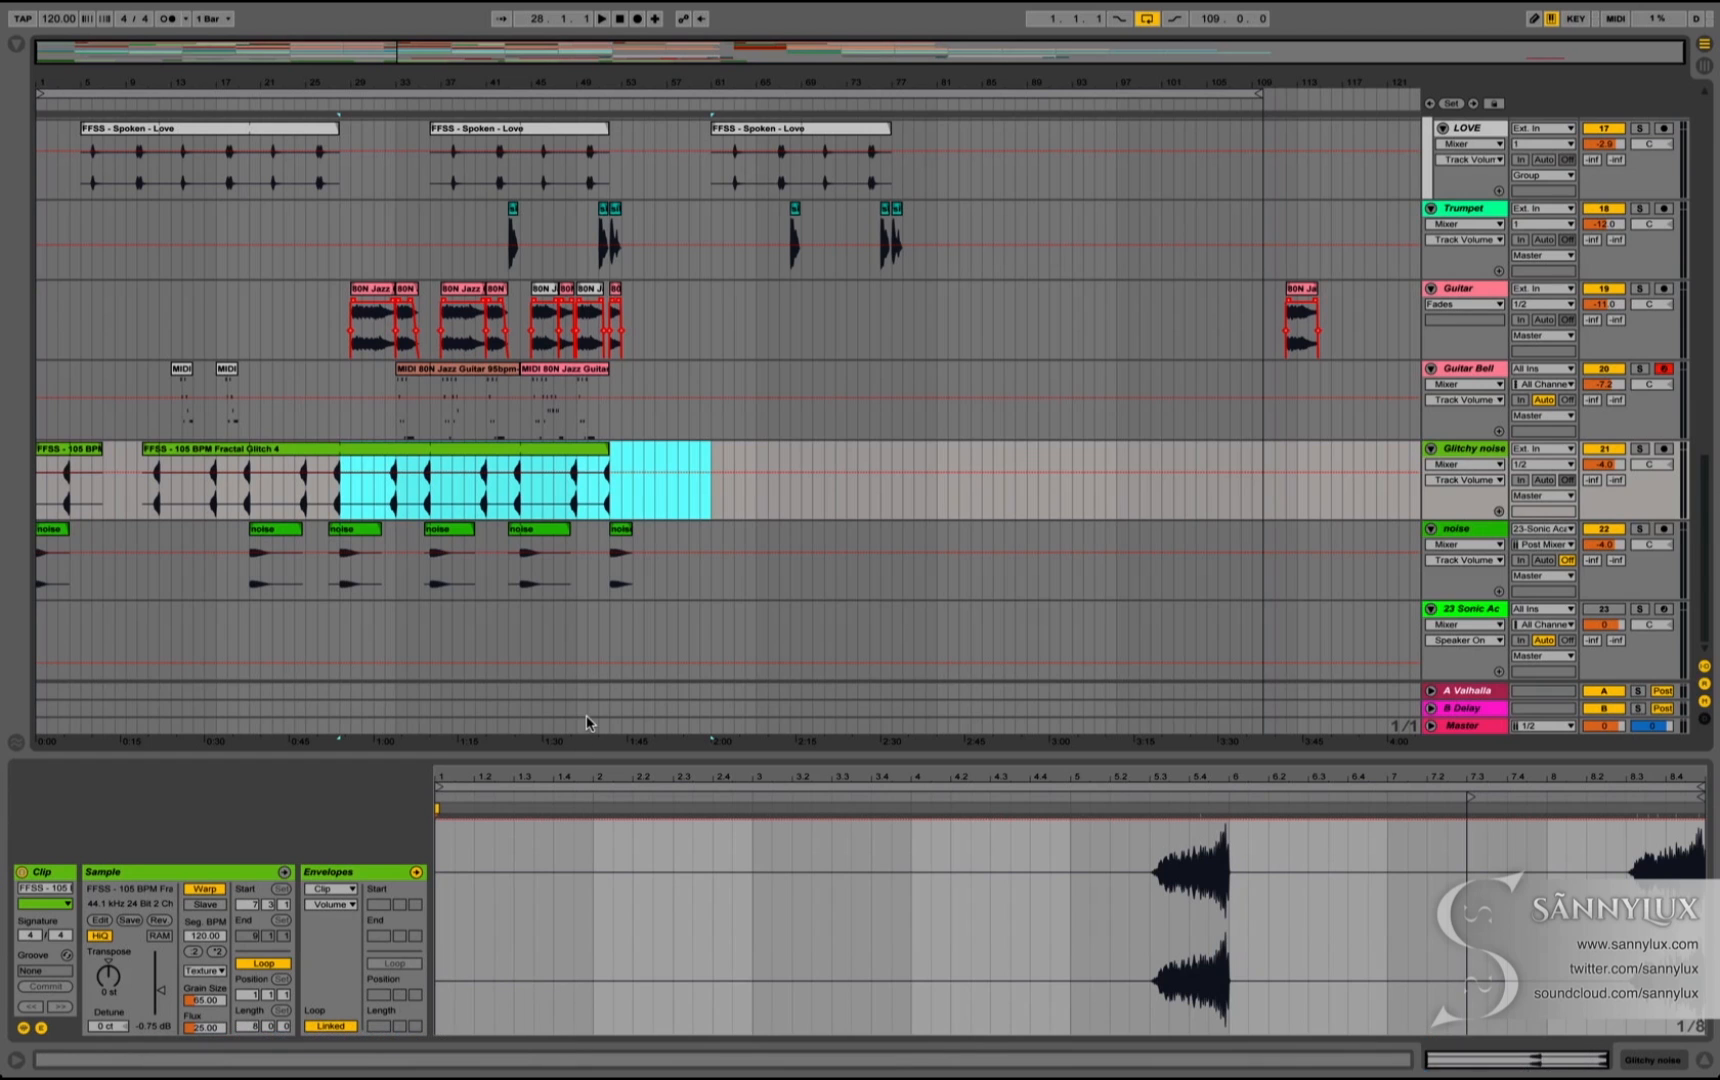
Step: Switch to iTunes and download the "Best Of YMIW!" episode of the You Made It Weird podcast
key(ctrl+Left)
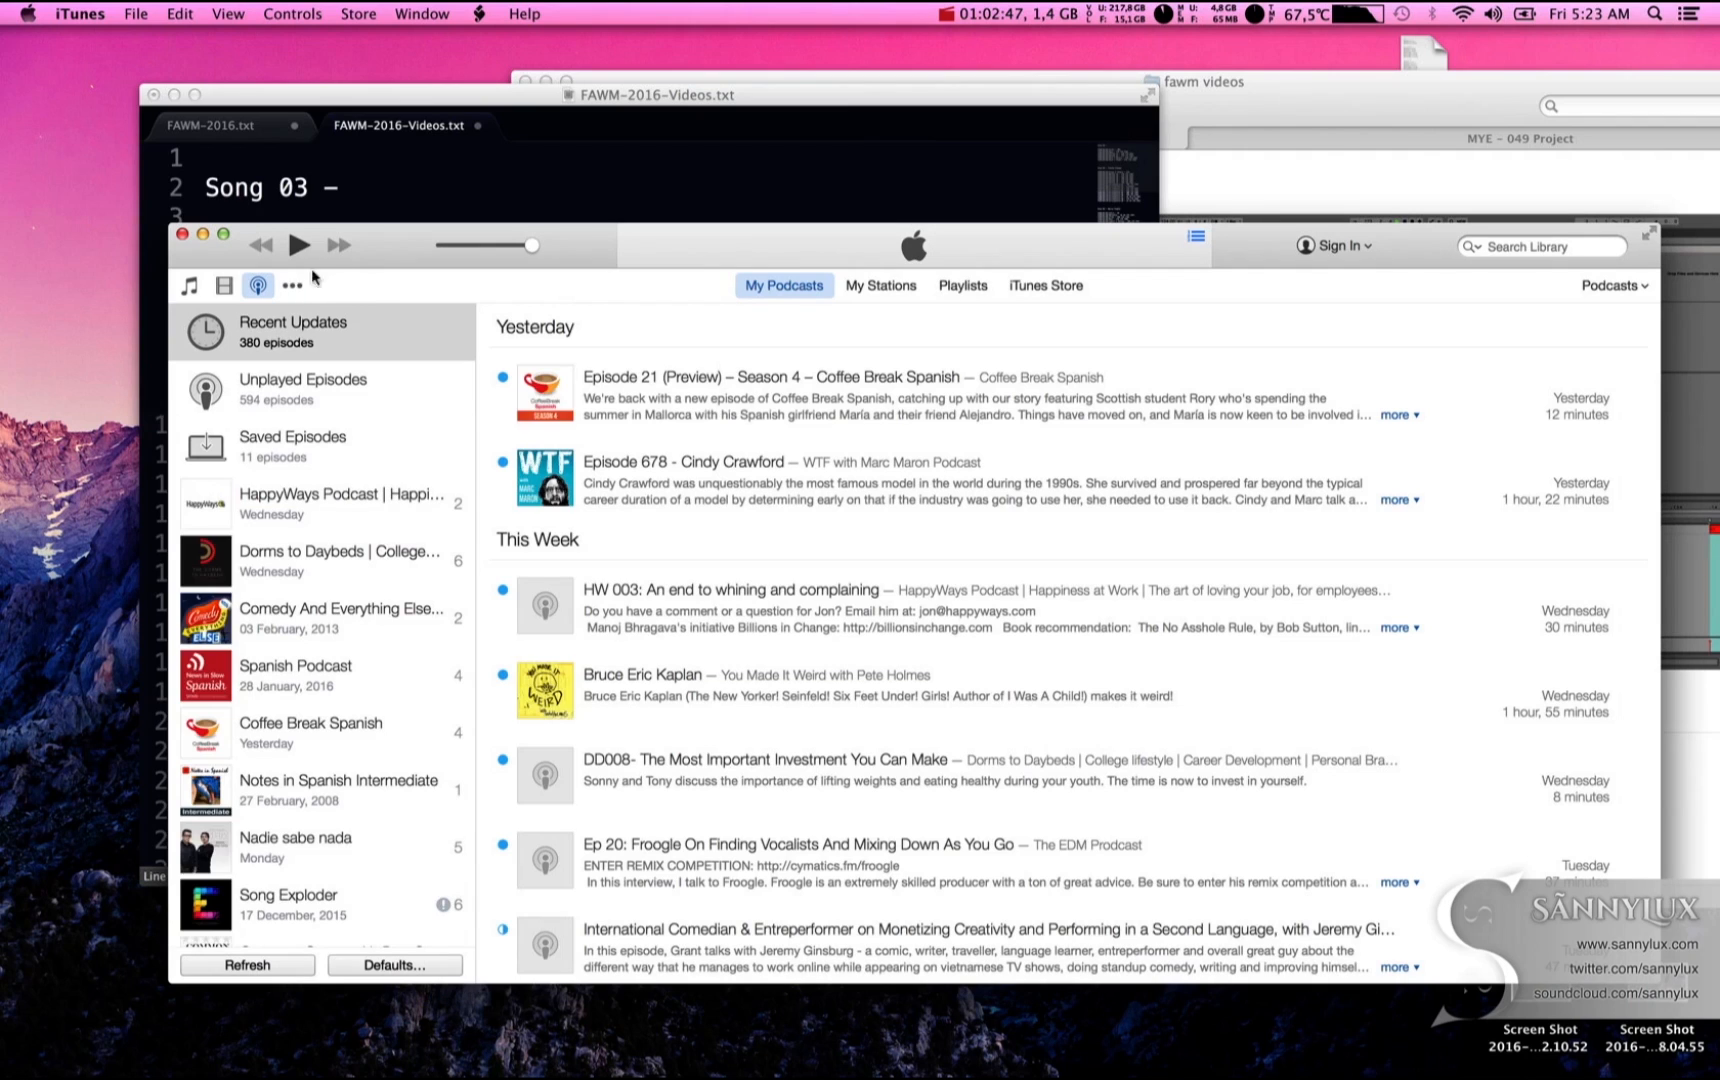
click(293, 288)
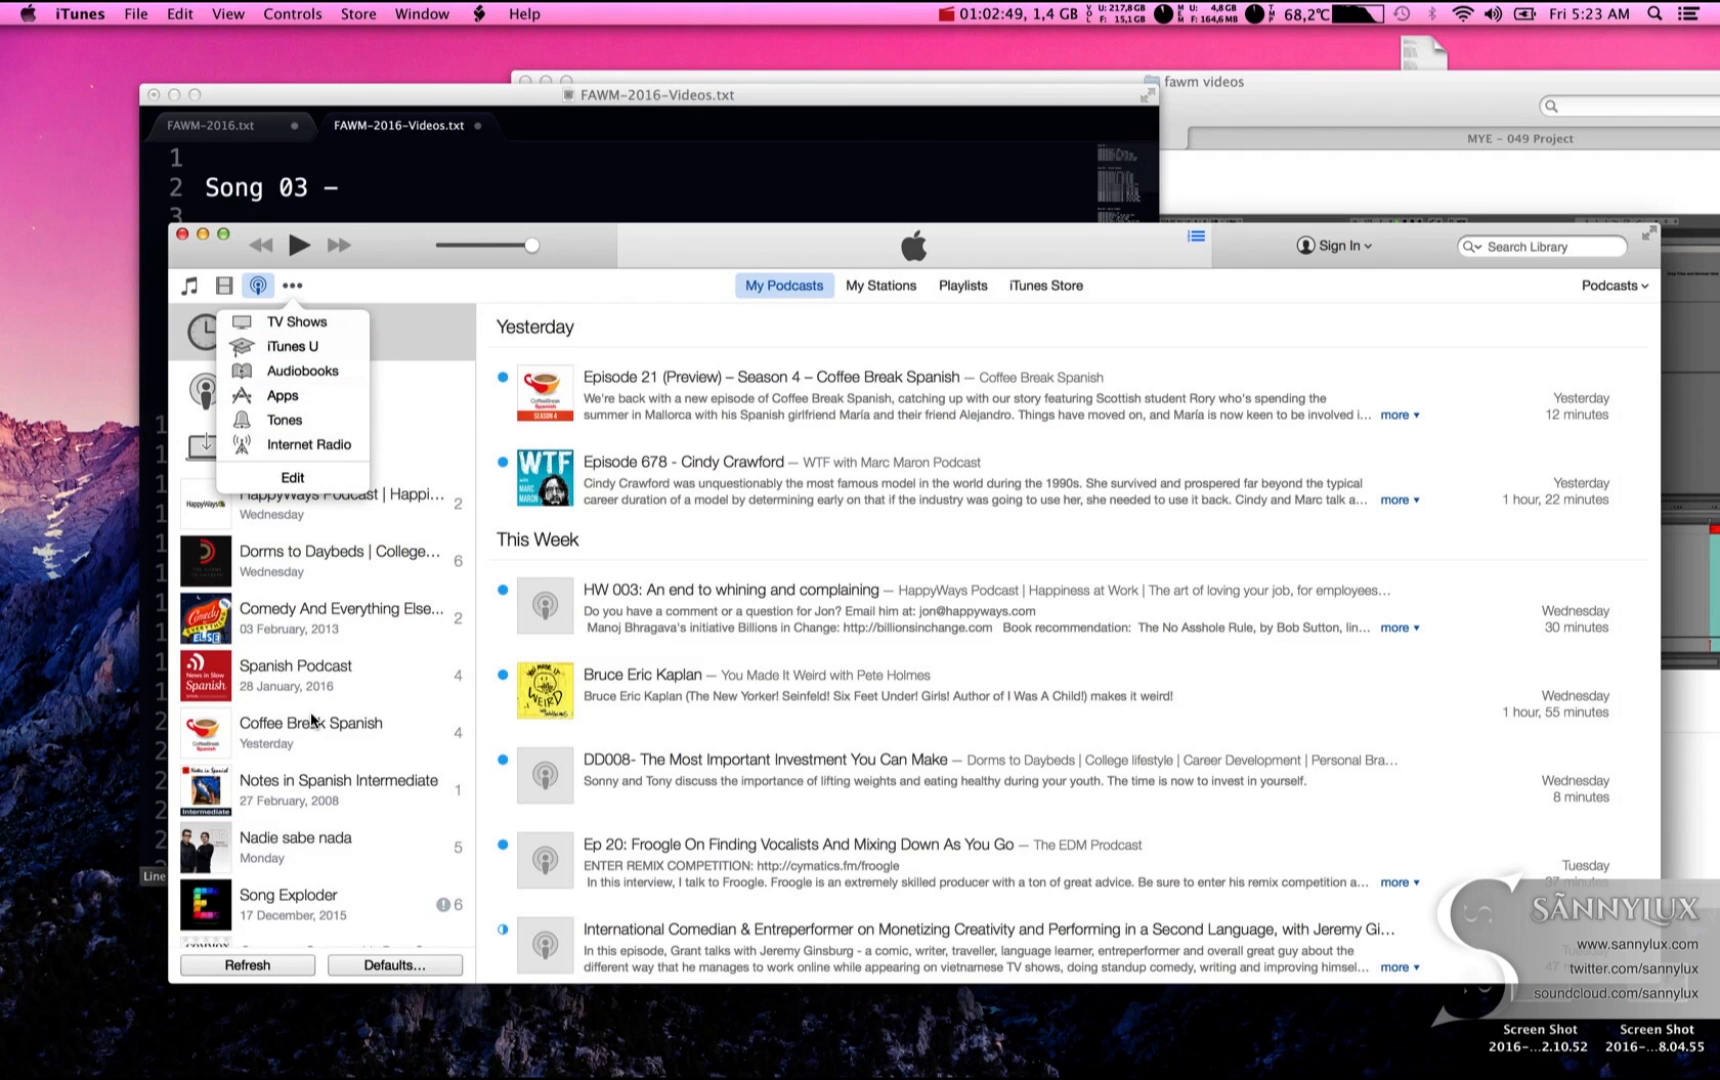
click(313, 720)
scroll(313, 720, down, 5)
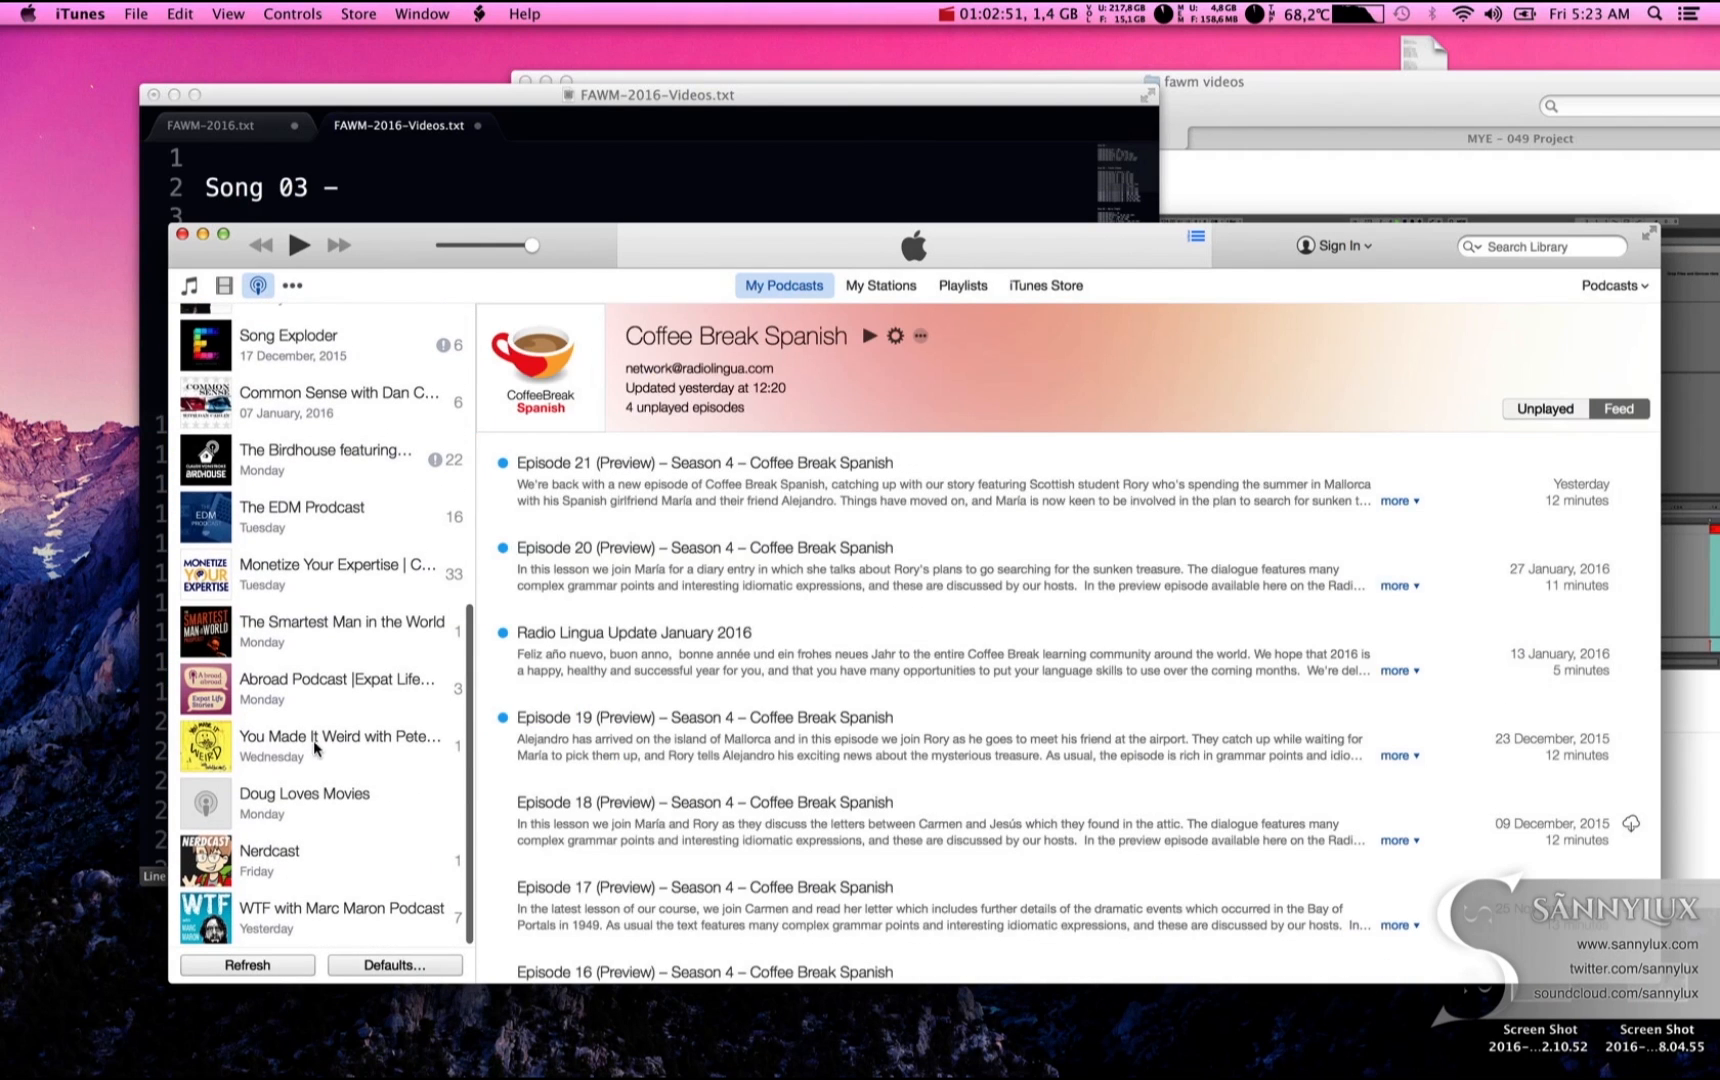
click(300, 745)
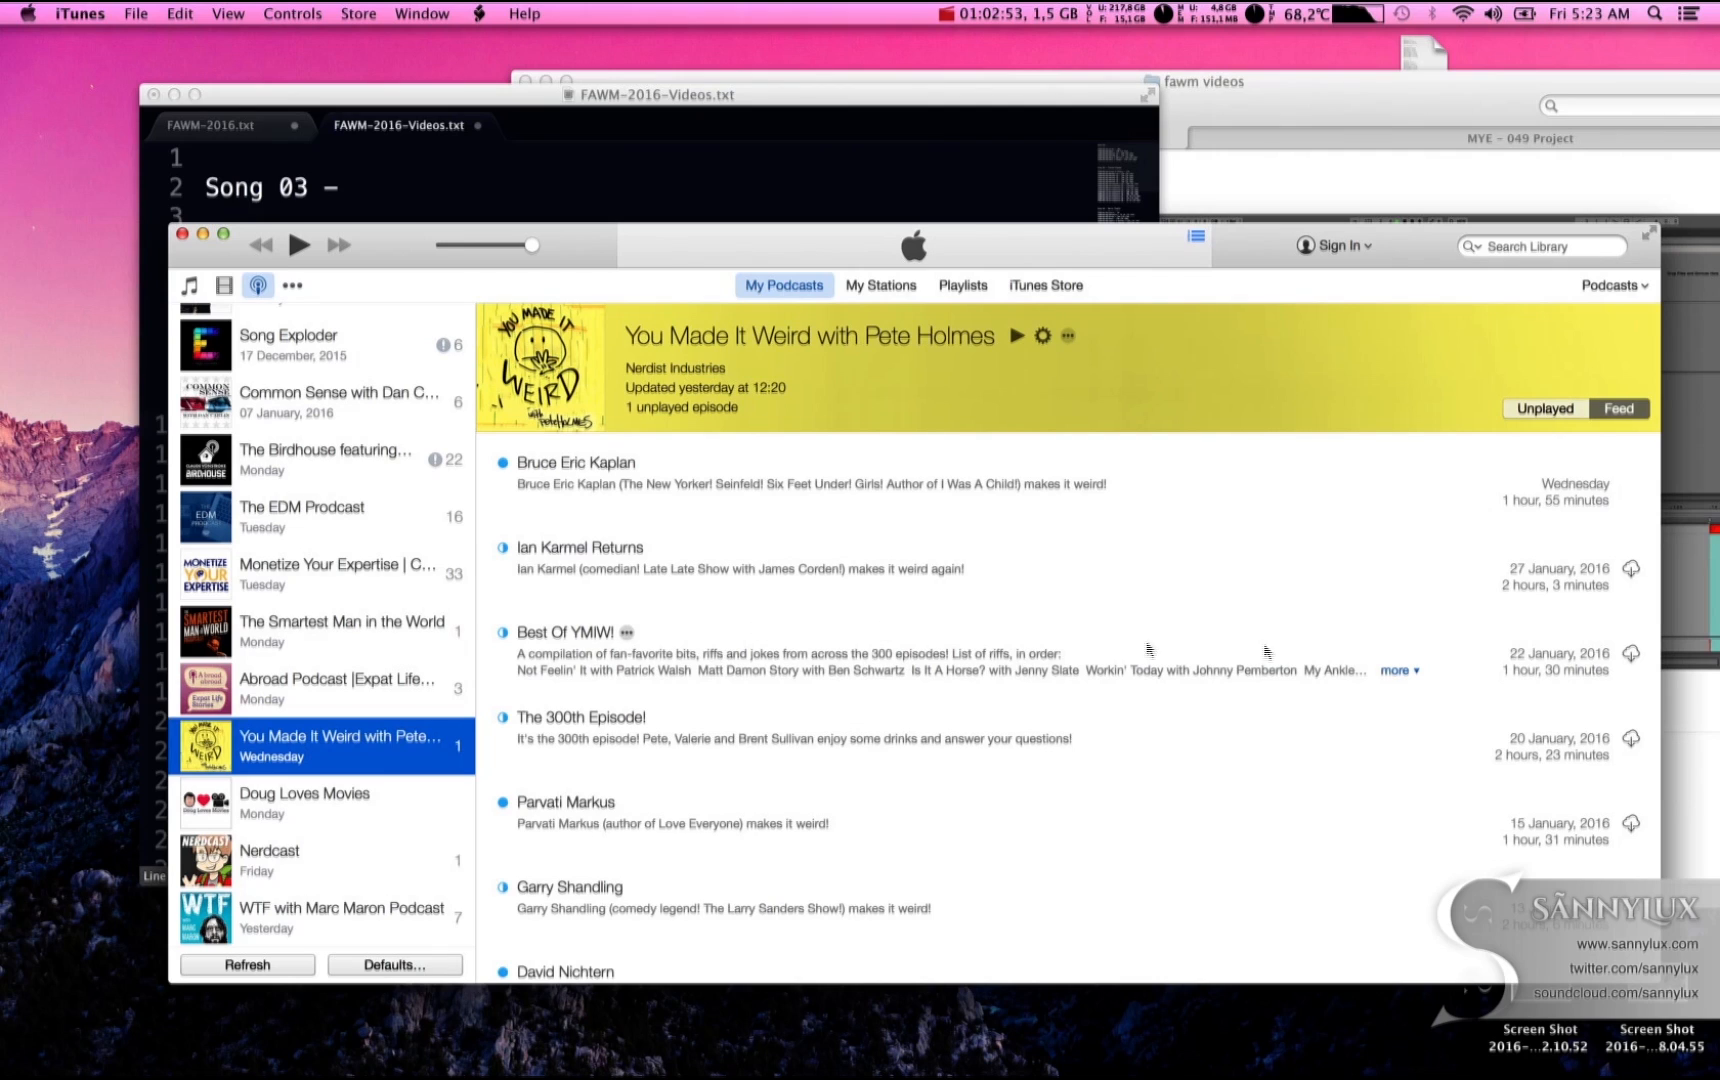
click(1400, 671)
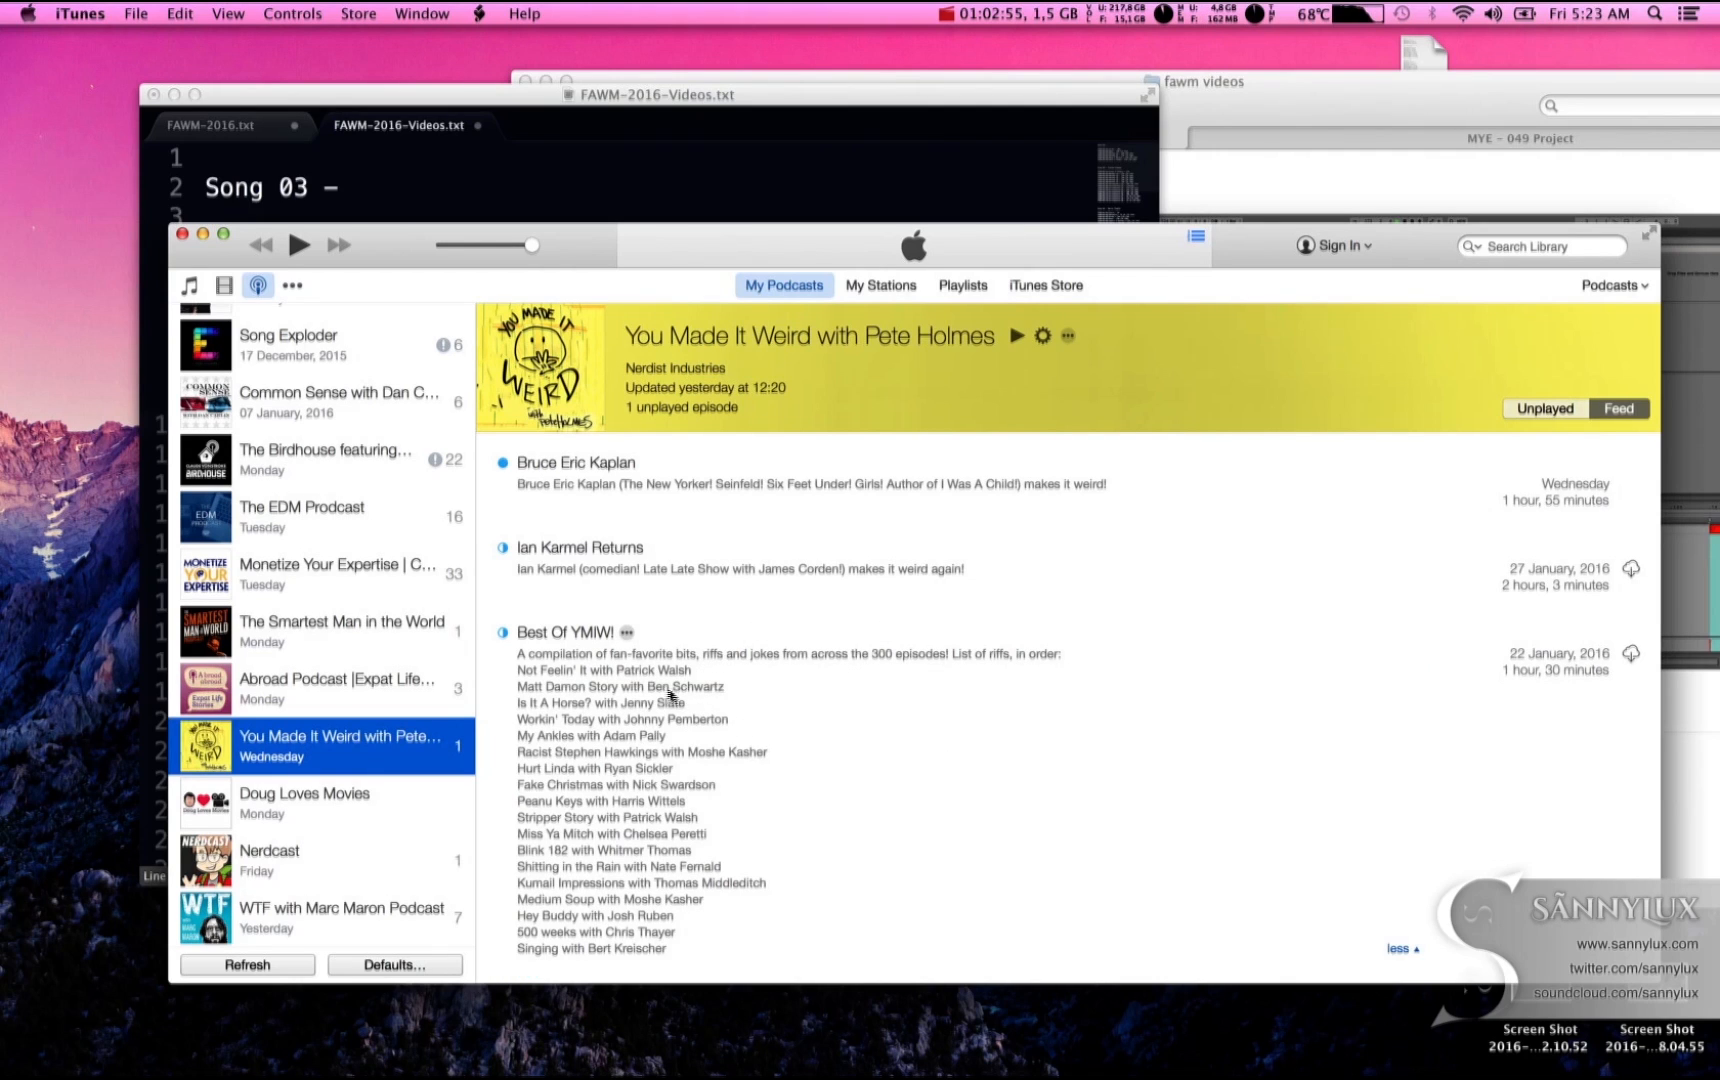
click(1631, 653)
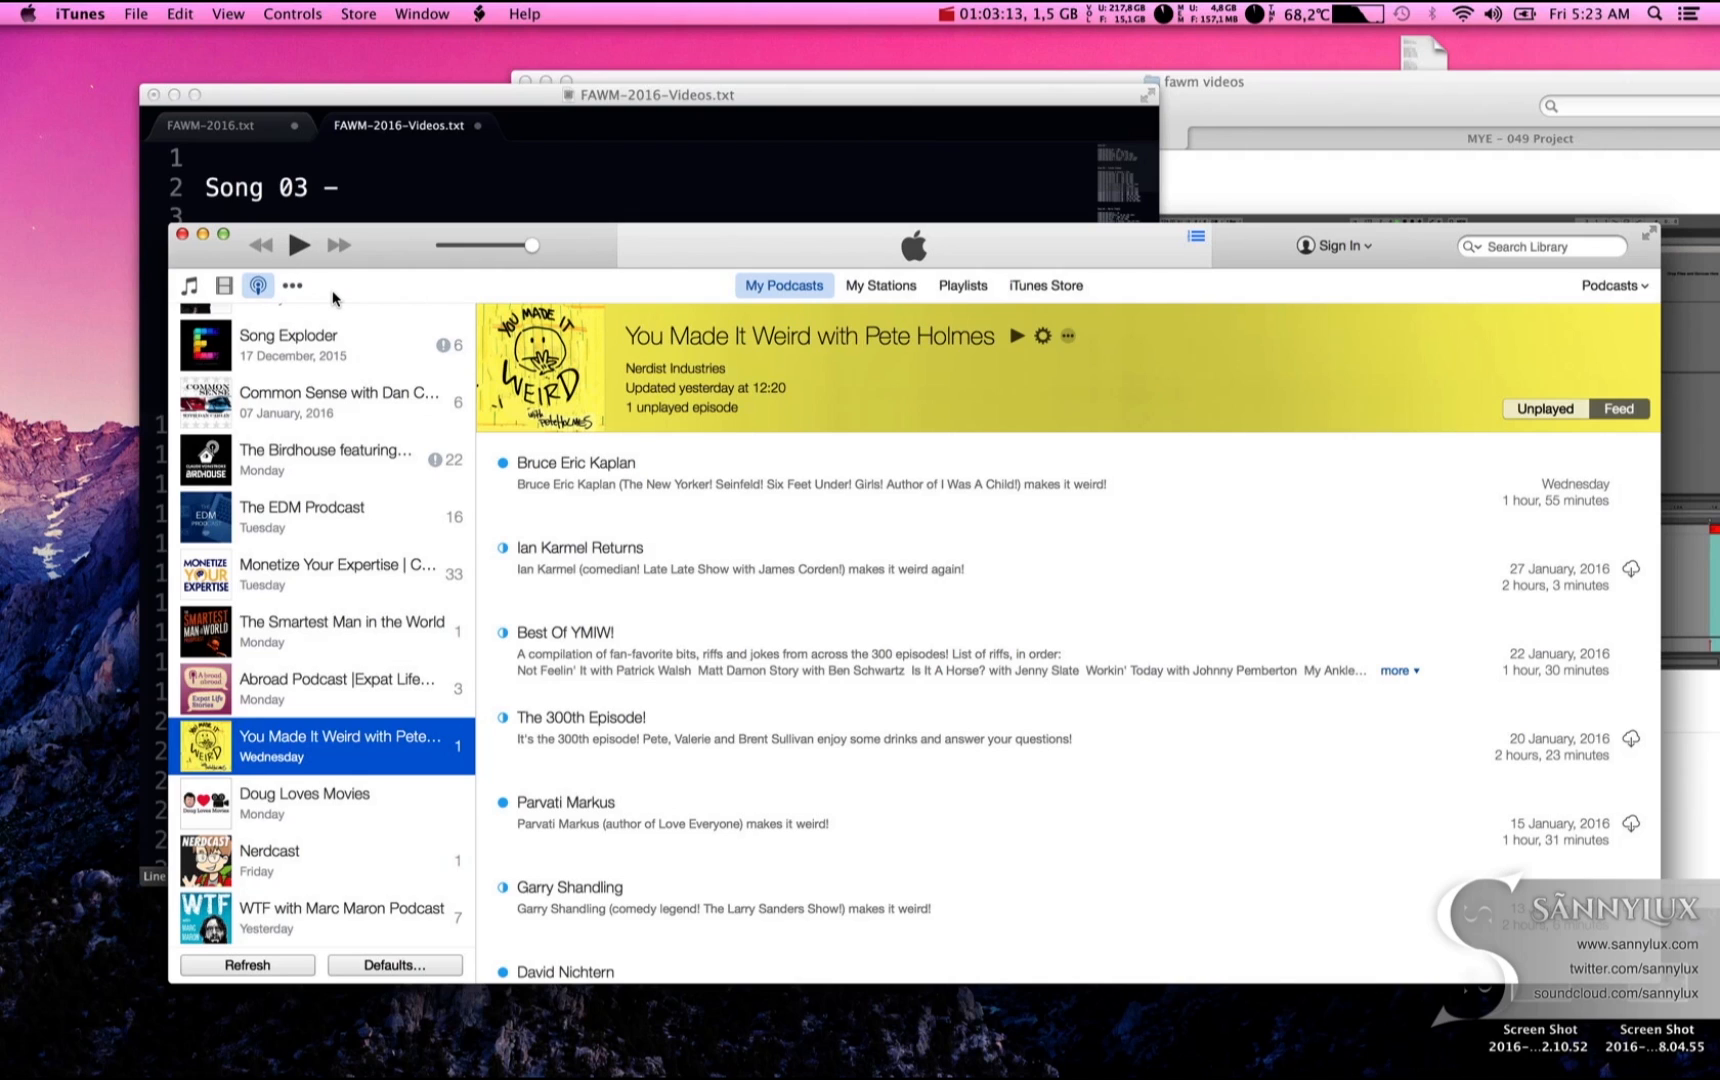
Step: Play the "Best Of YMIW!" podcast episode
click(300, 245)
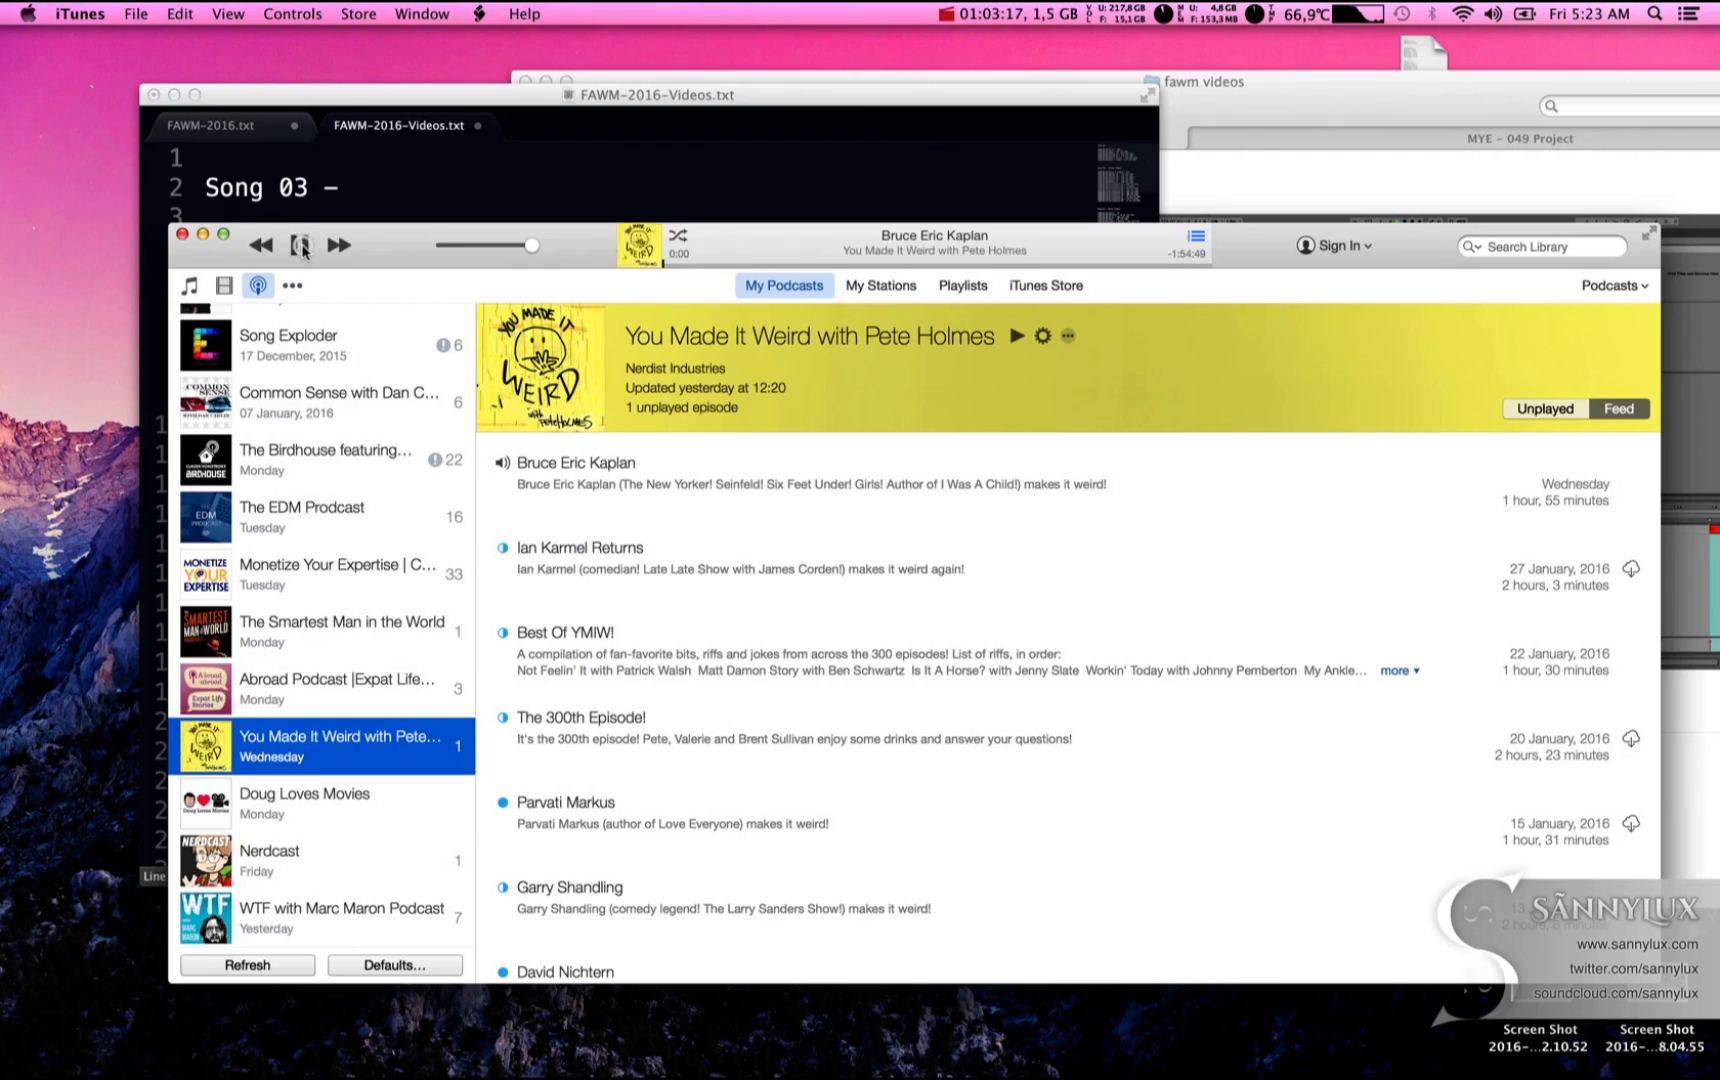
click(698, 265)
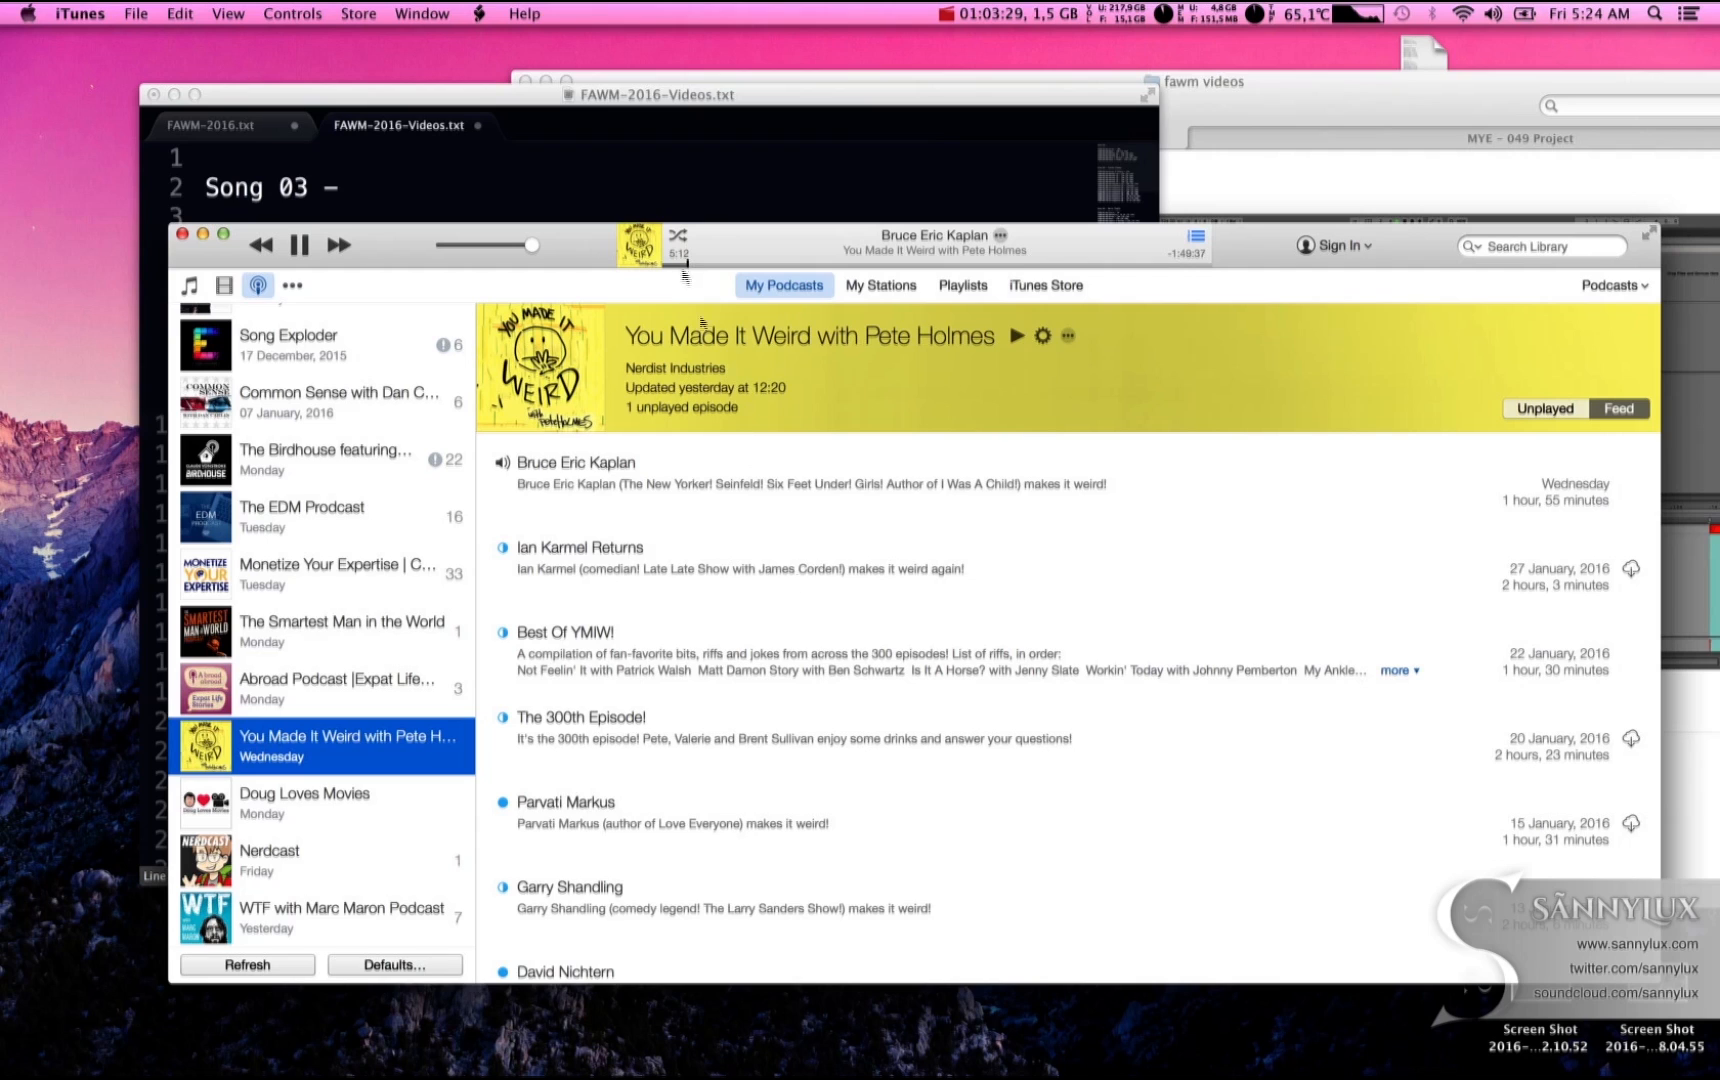
double_click(818, 714)
double_click(818, 640)
Step: Seek through the beginning of the episode to about 2:47
click(691, 264)
click(684, 264)
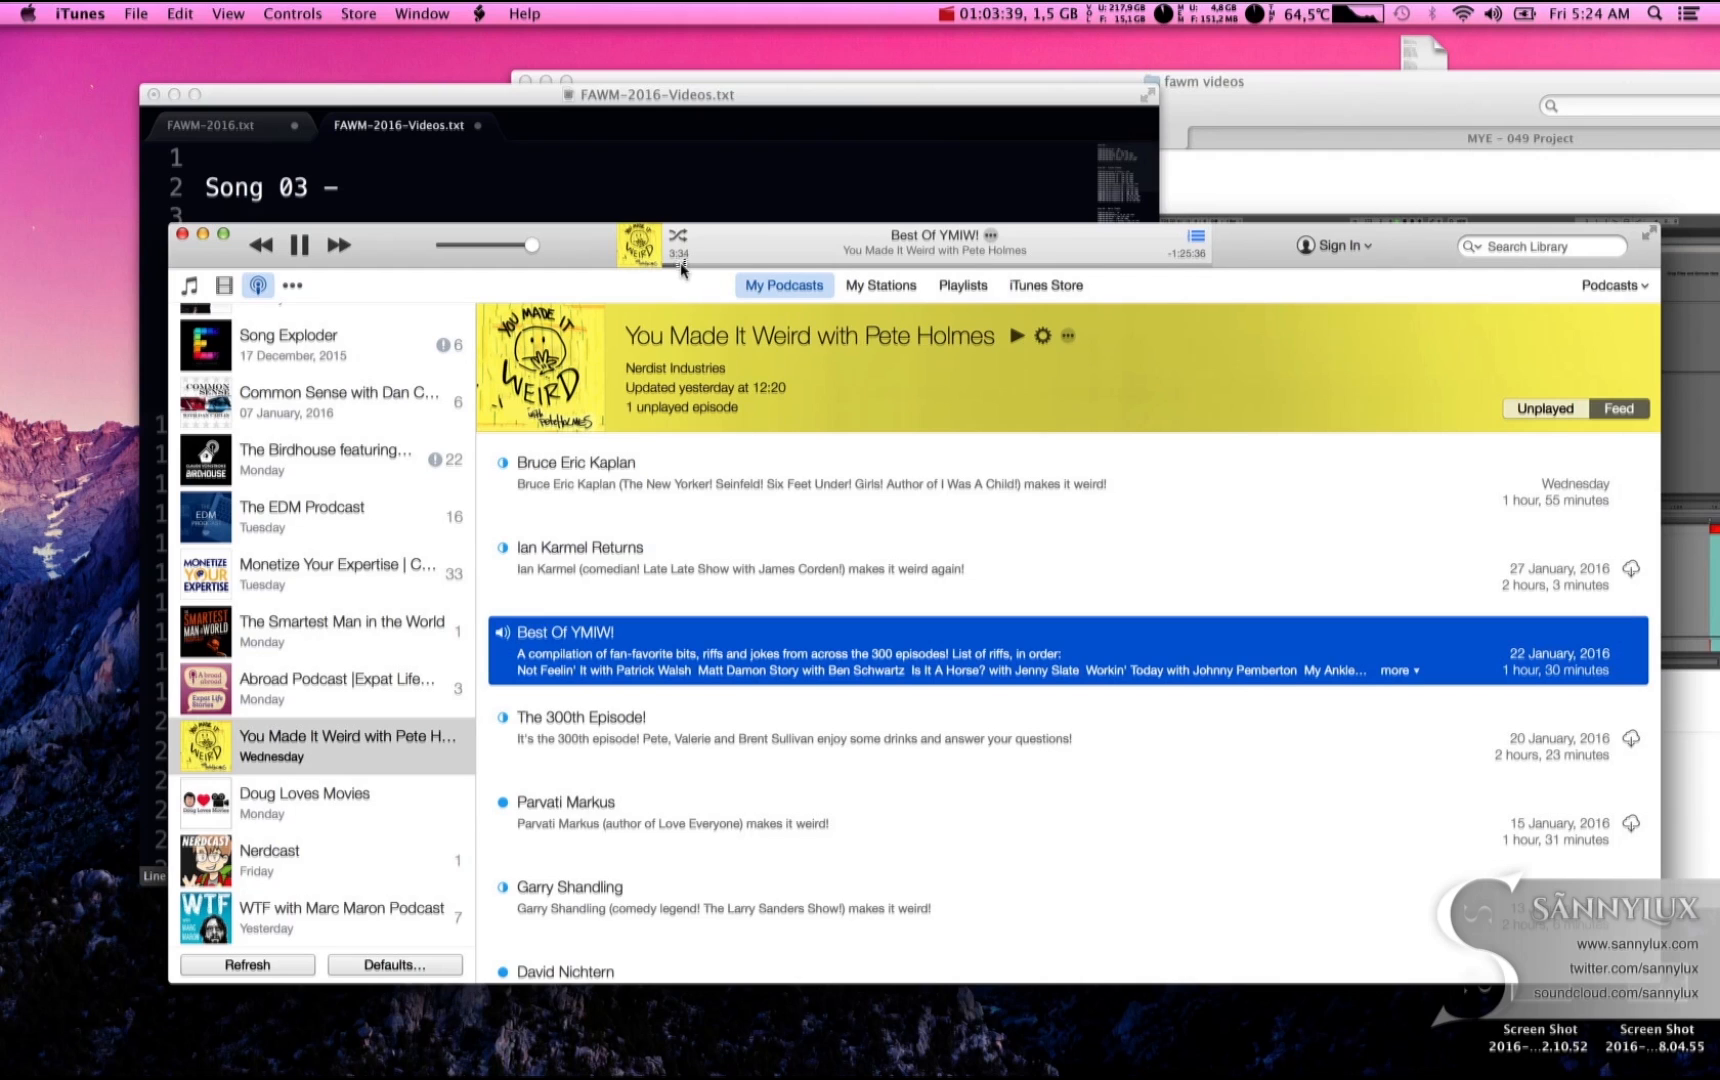
drag(681, 268, 682, 267)
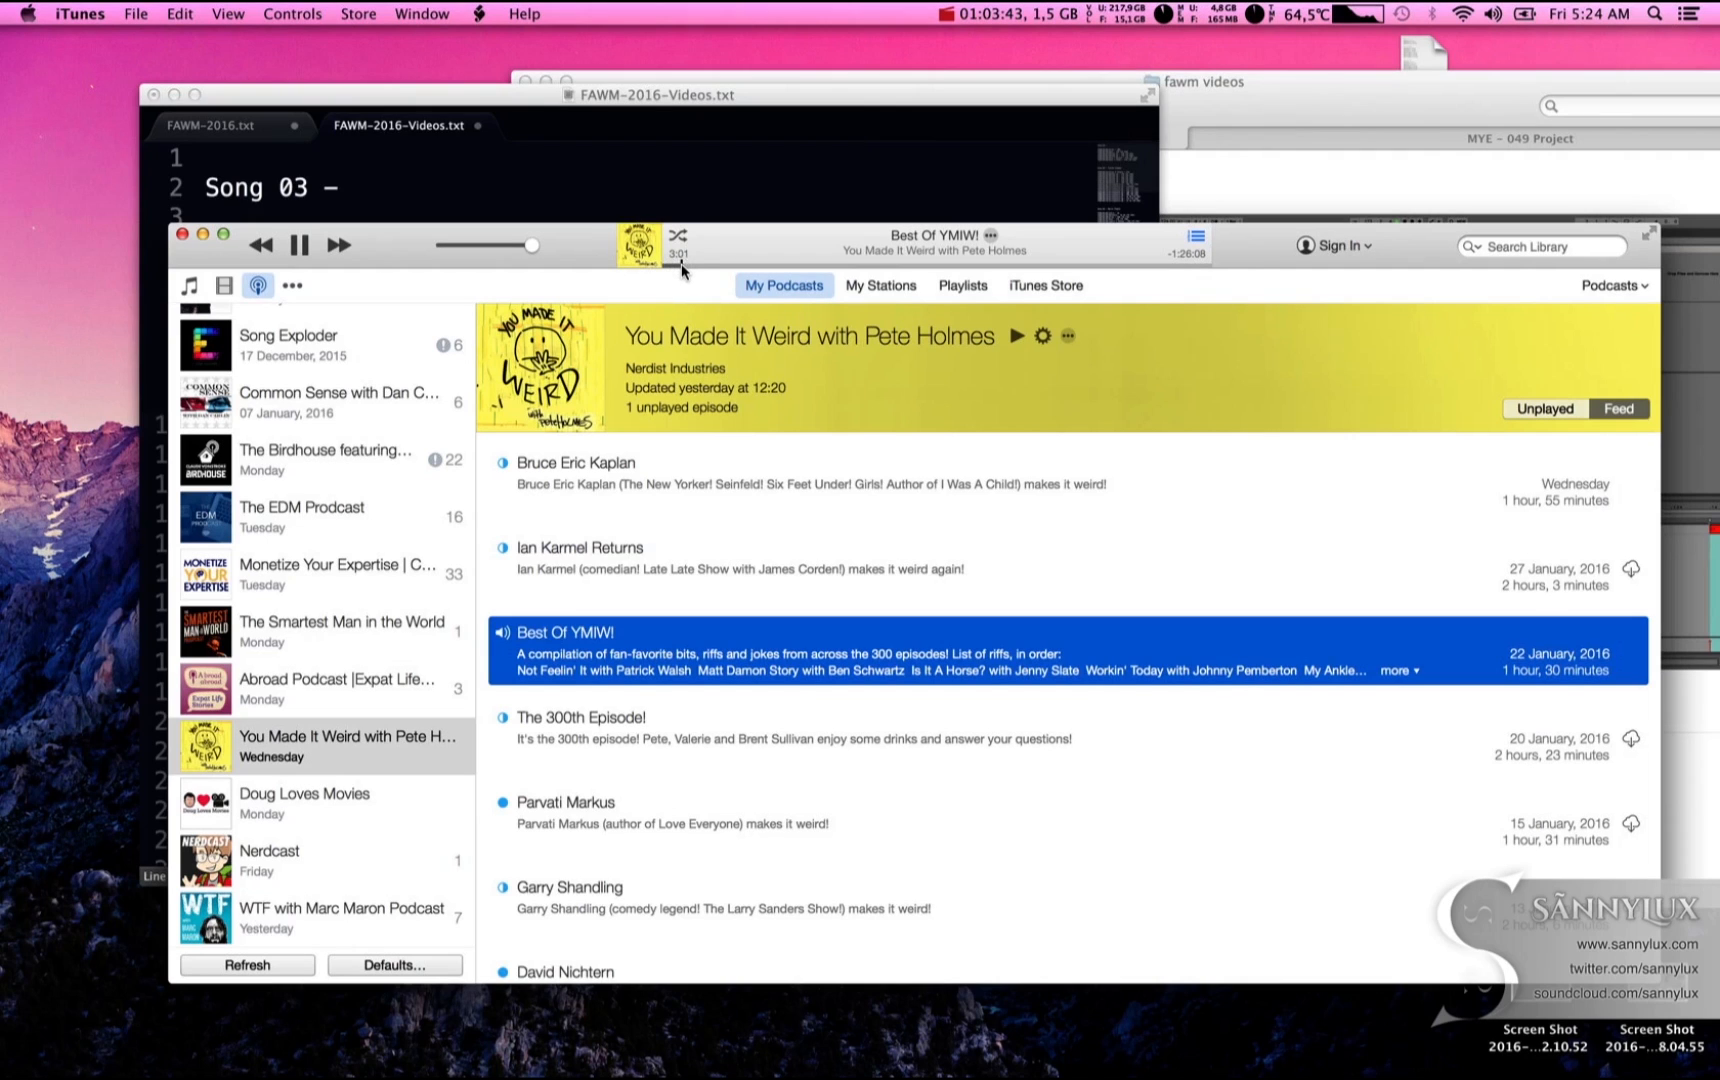
click(682, 267)
drag(680, 265, 677, 266)
click(679, 266)
Step: Switch back to Ableton Live and copy bars 28 to 52 of the Guitar track to bar 69
mouse_move(600, 1077)
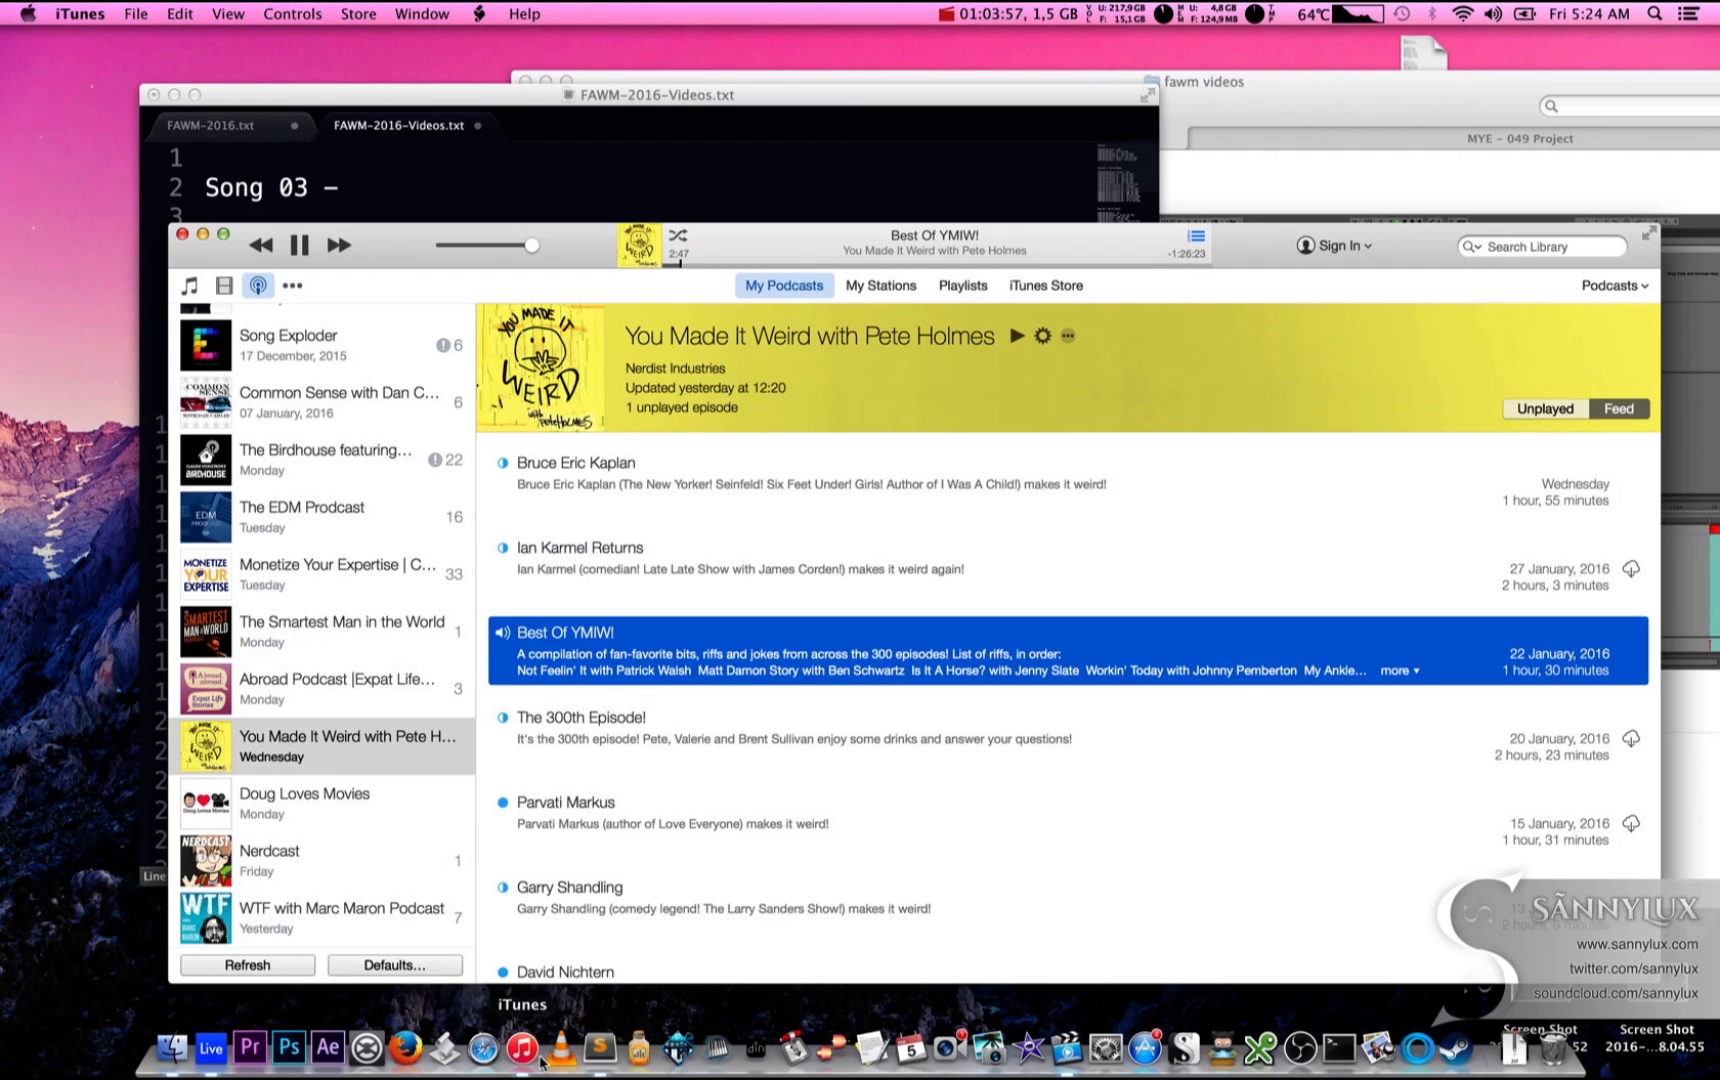
click(212, 1050)
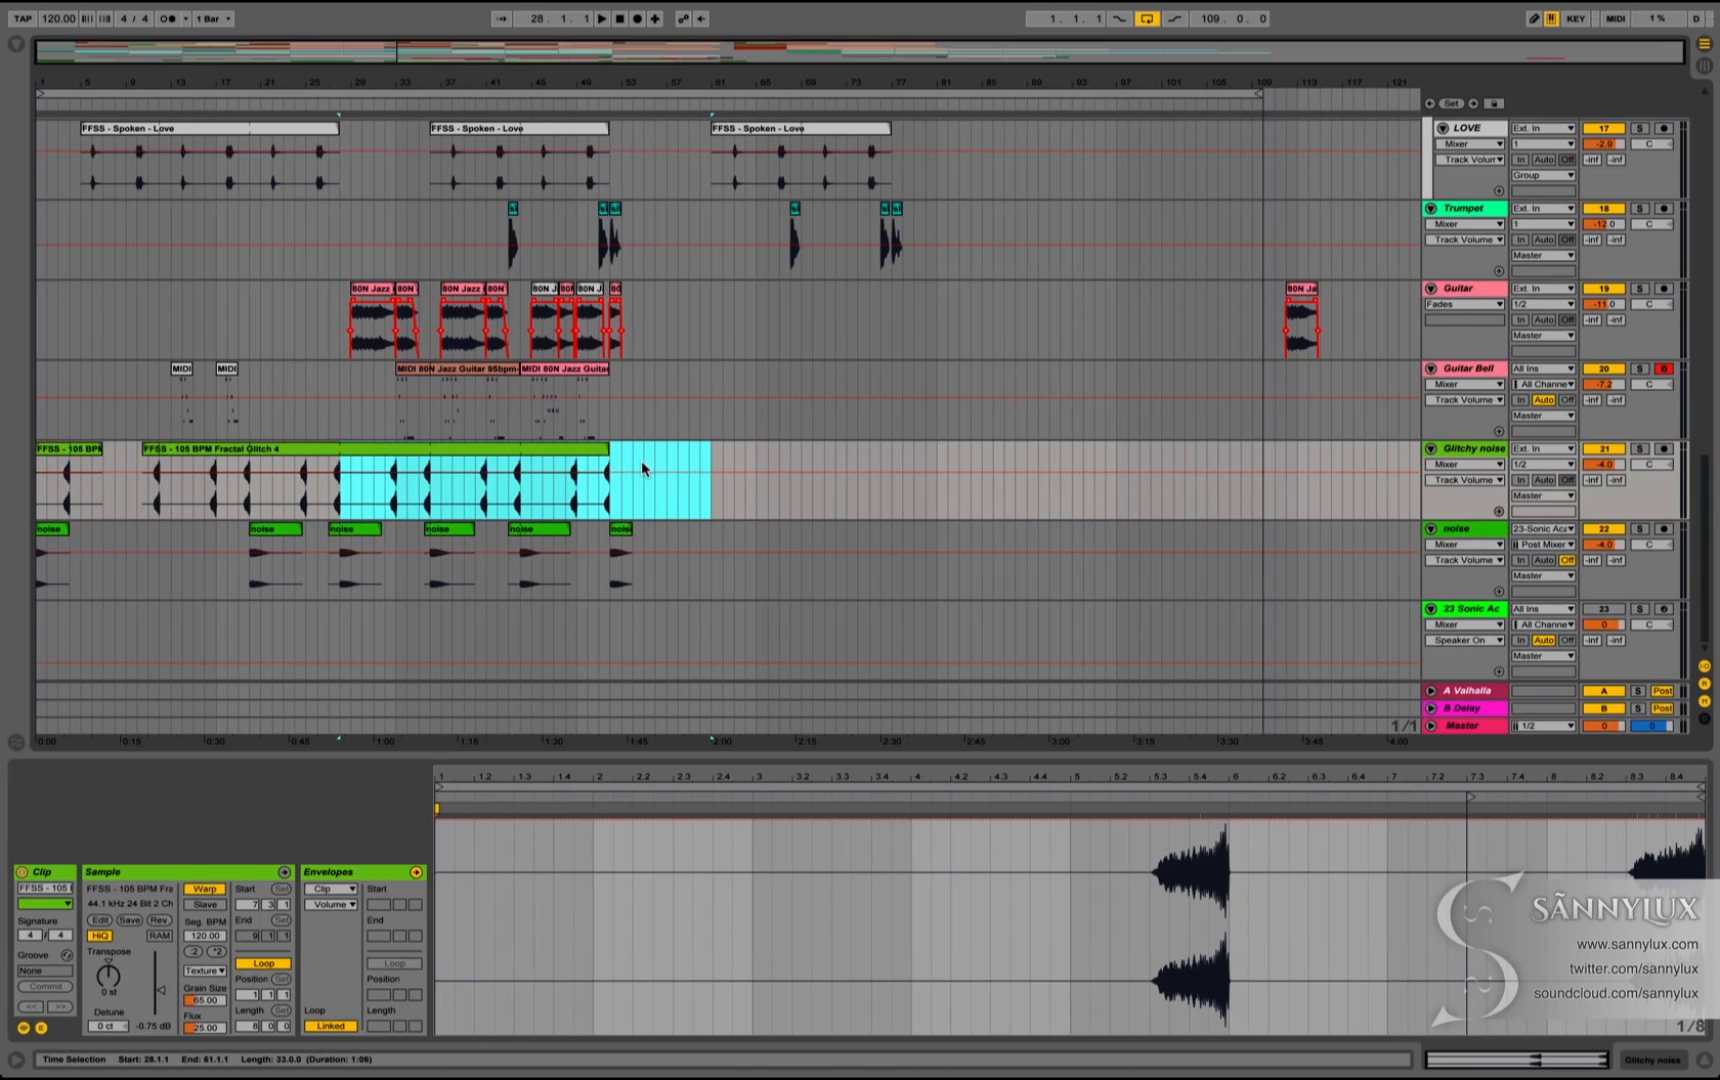
scroll(641, 464, up, 5)
scroll(642, 468, down, 5)
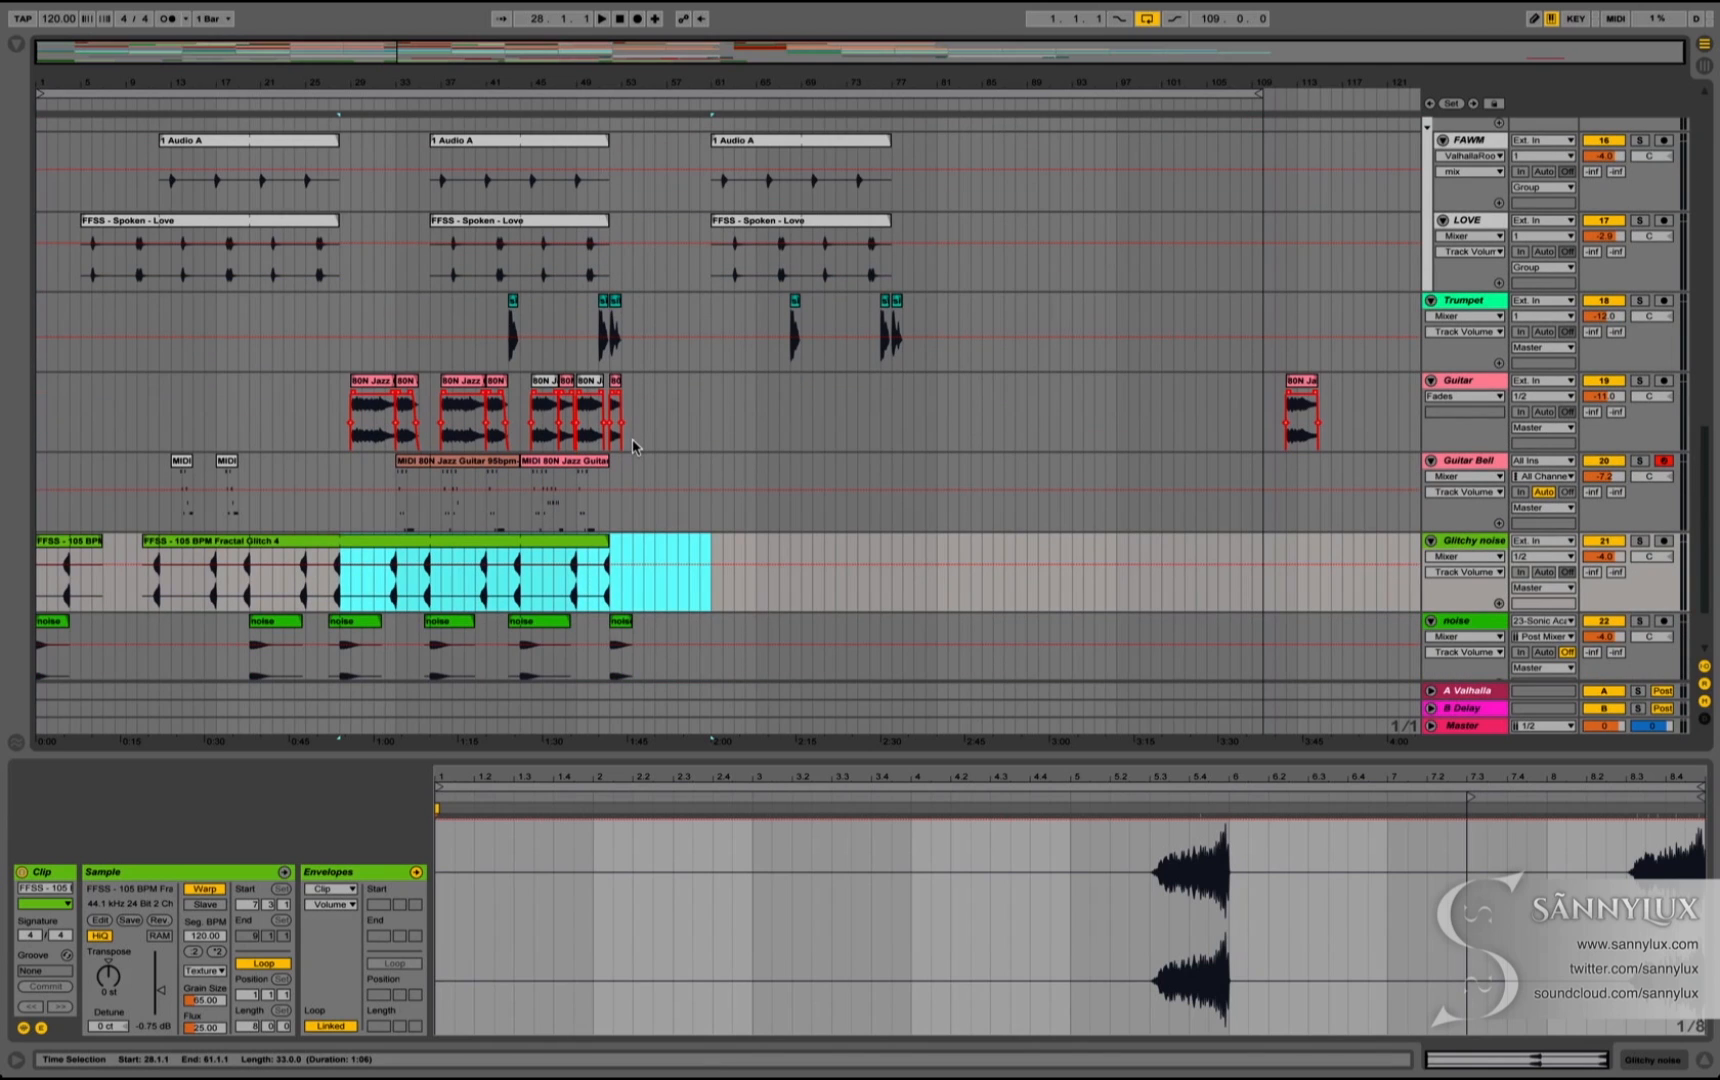
click(626, 550)
mouse_move(607, 540)
mouse_down()
mouse_move(741, 545)
mouse_move(609, 547)
mouse_up()
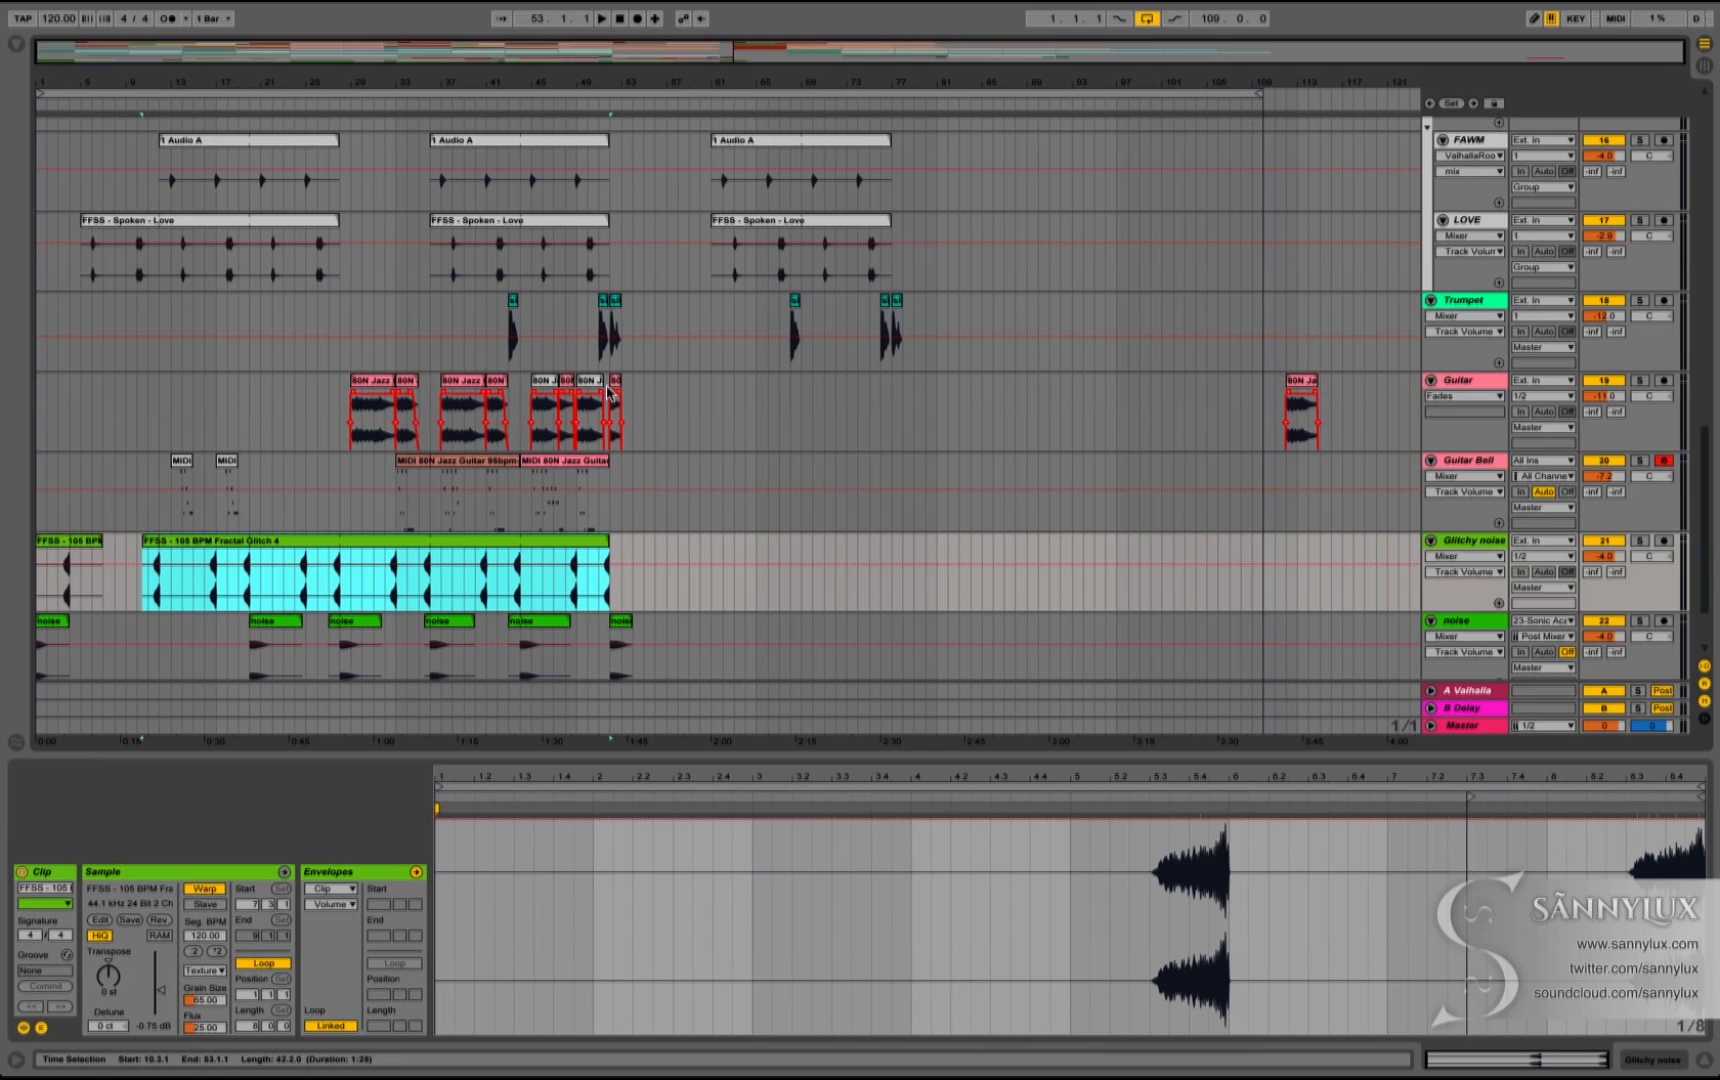
drag(607, 390, 338, 397)
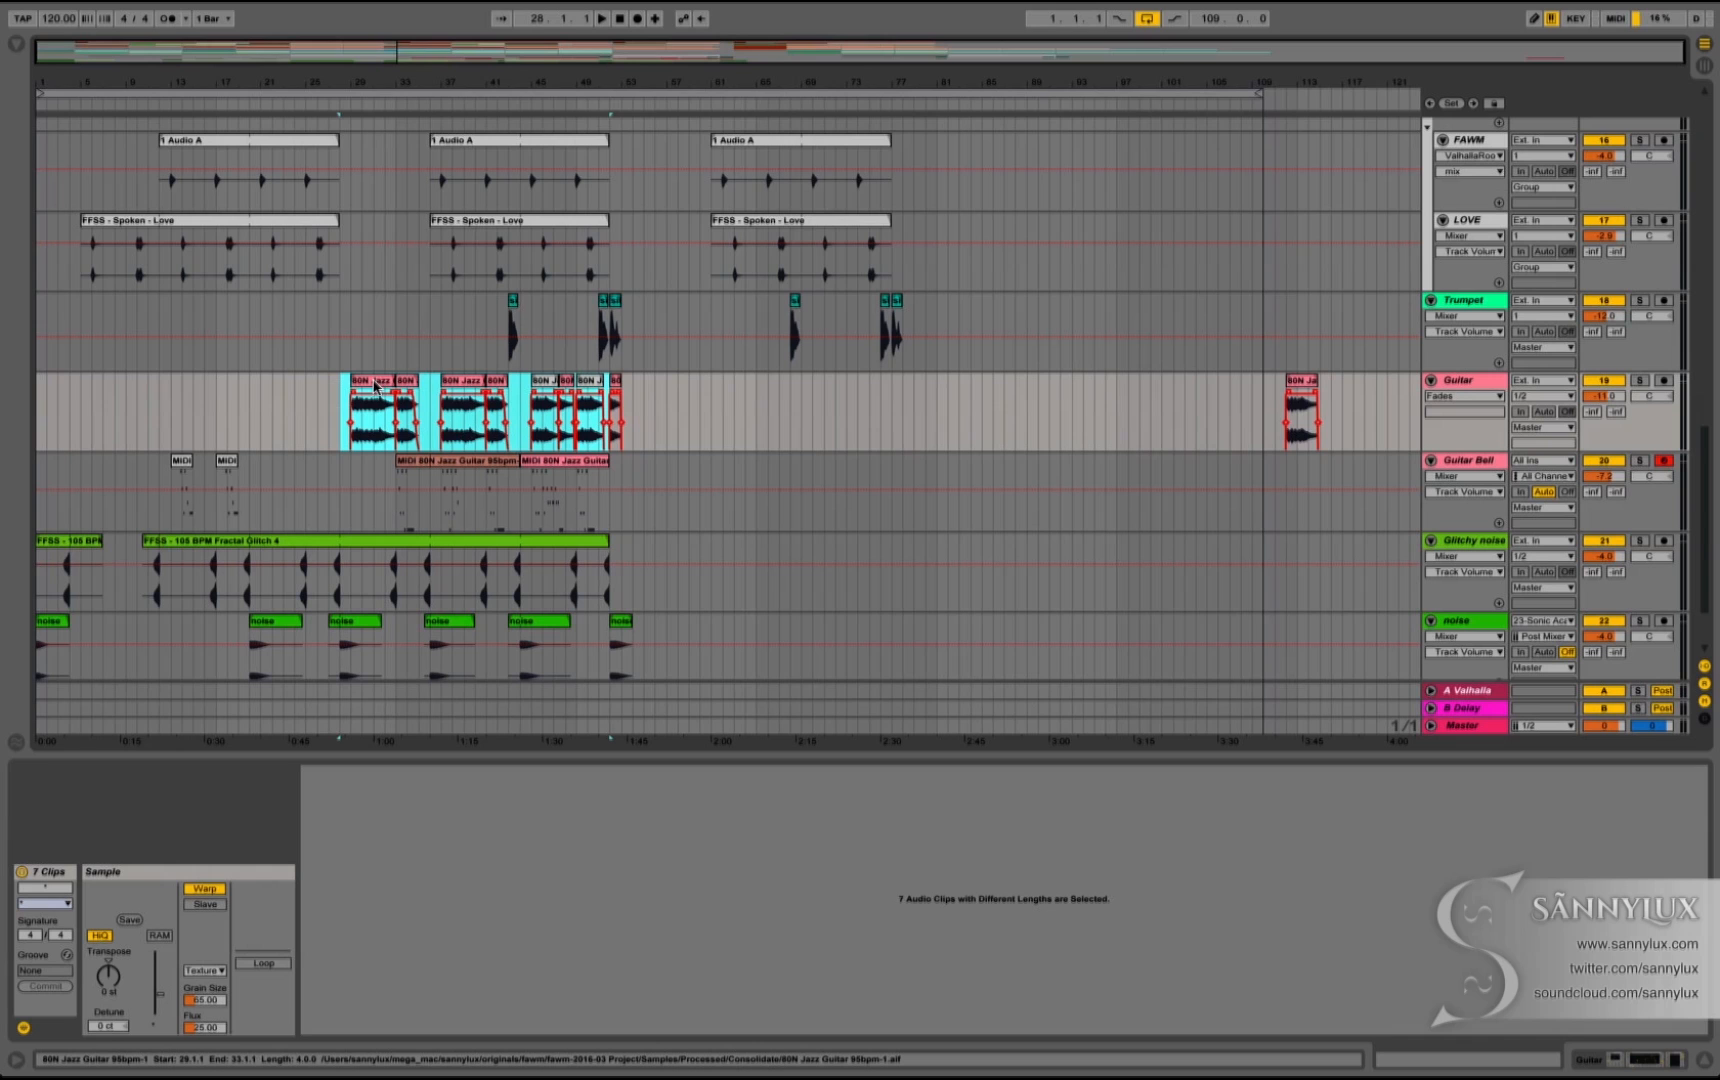
drag(377, 383, 842, 438)
Step: Extend the last LOVE and FAWM vocal clips, which start at bar 61, to end at bar 93
scroll(945, 315, up, 3)
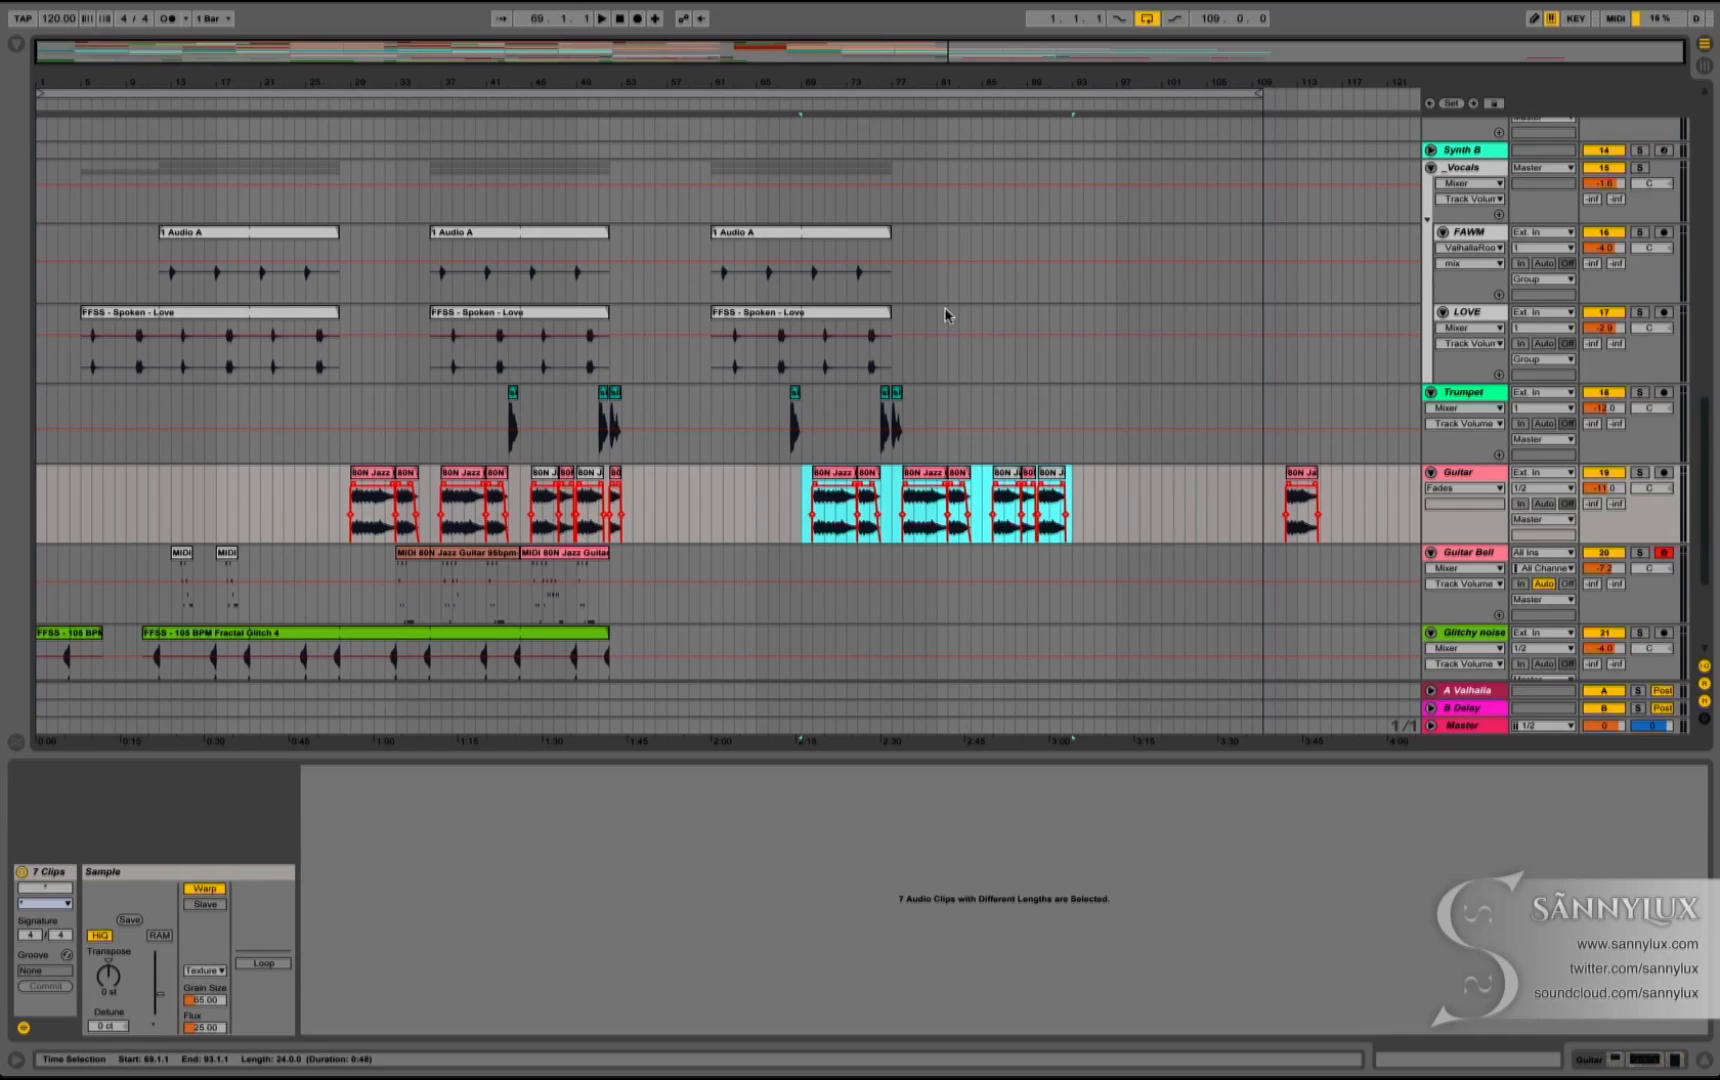
scroll(942, 377, up, 2)
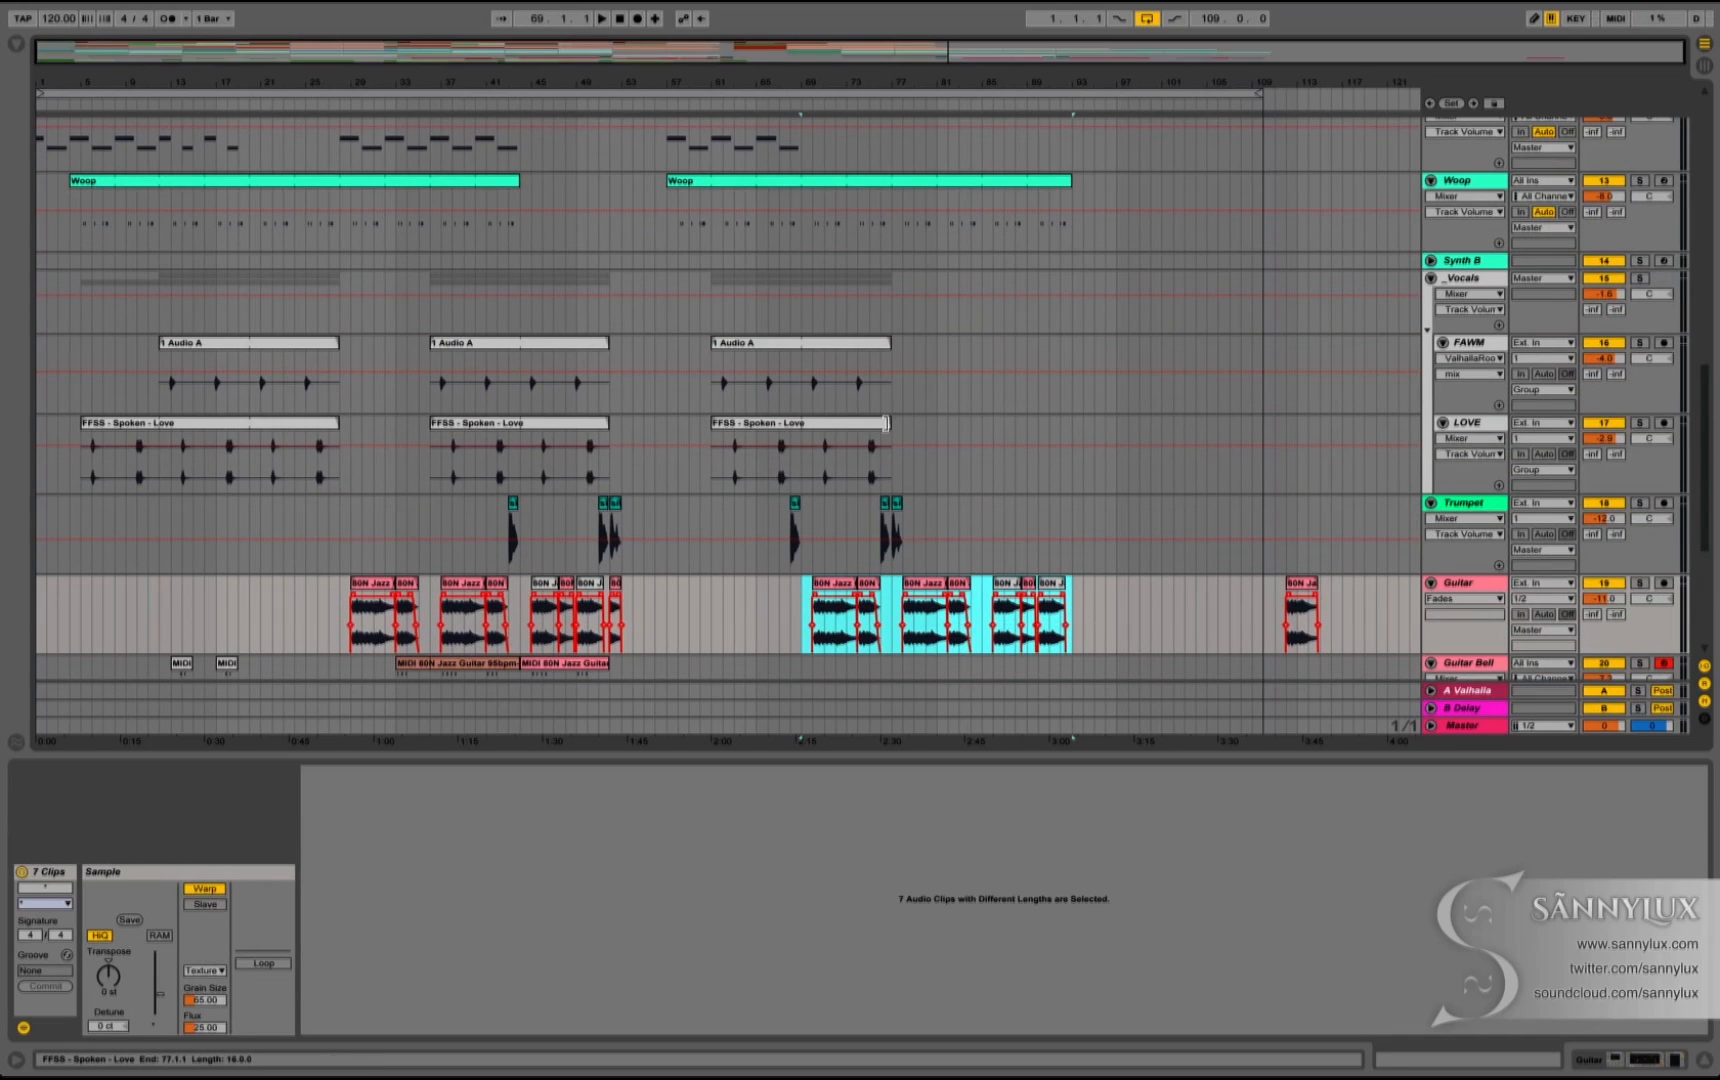
click(895, 422)
drag(896, 422, 1071, 437)
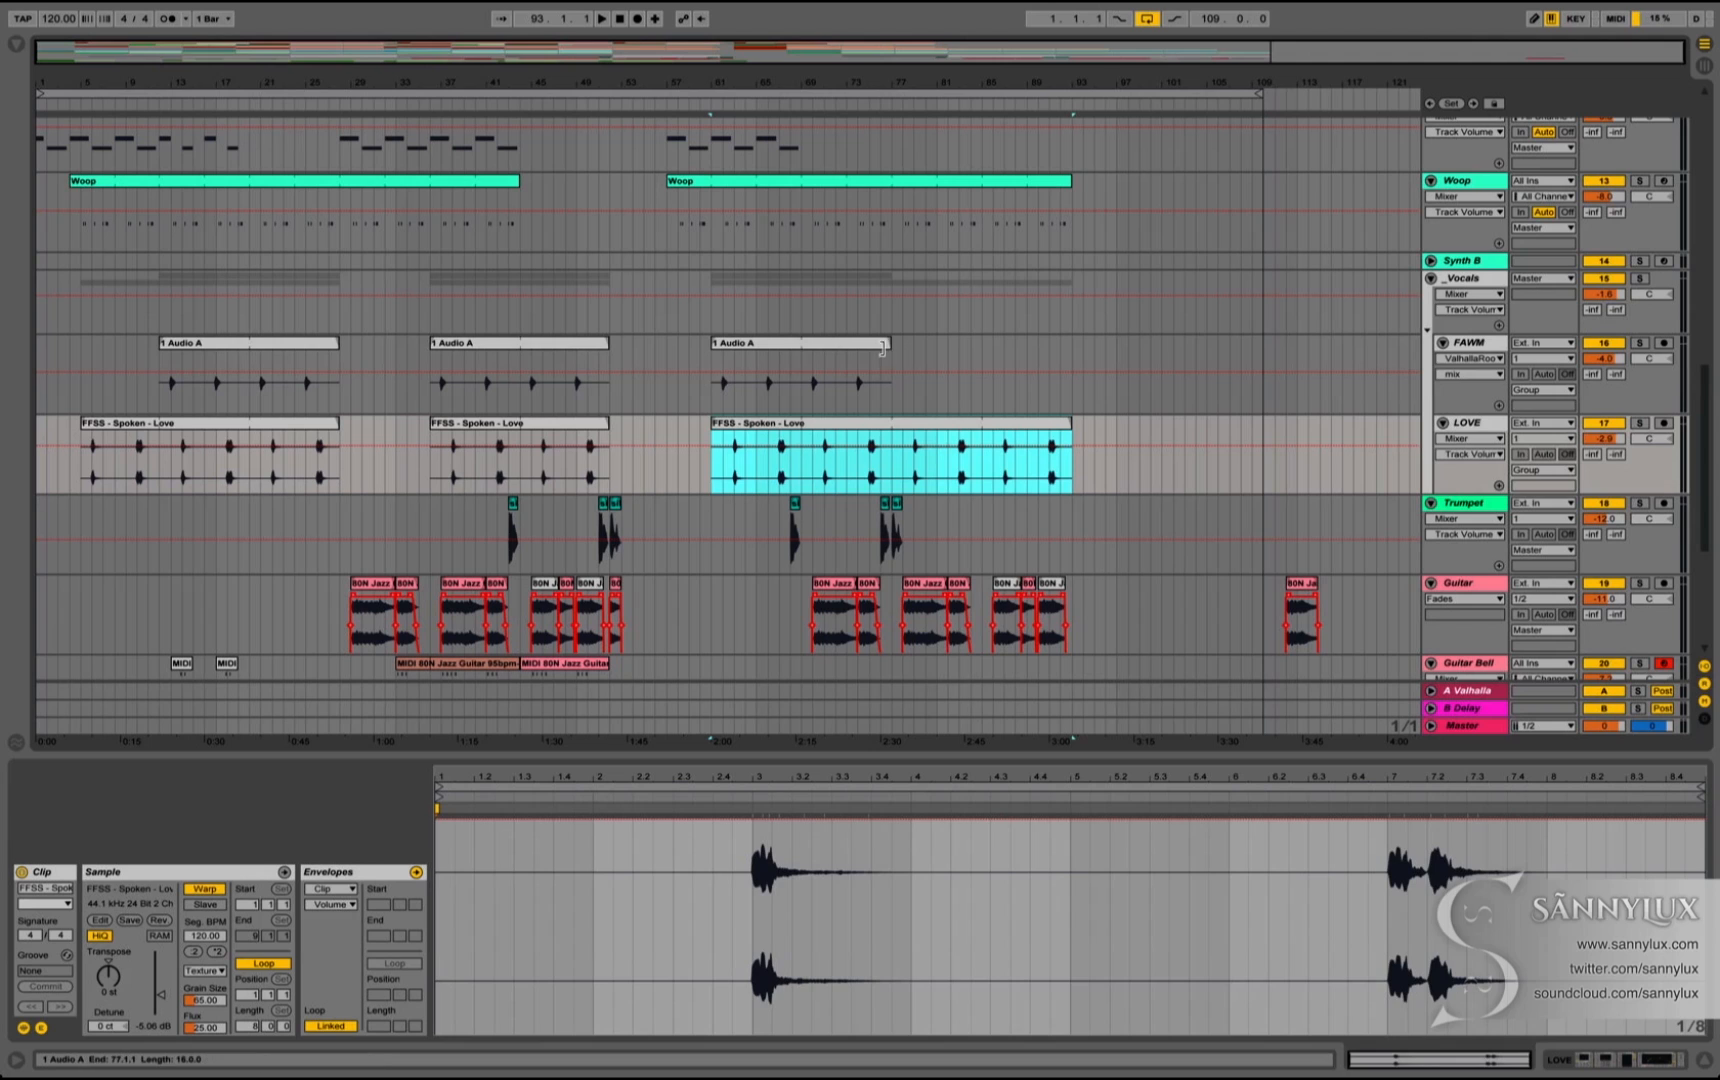
drag(884, 342, 1071, 343)
scroll(1004, 296, up, 5)
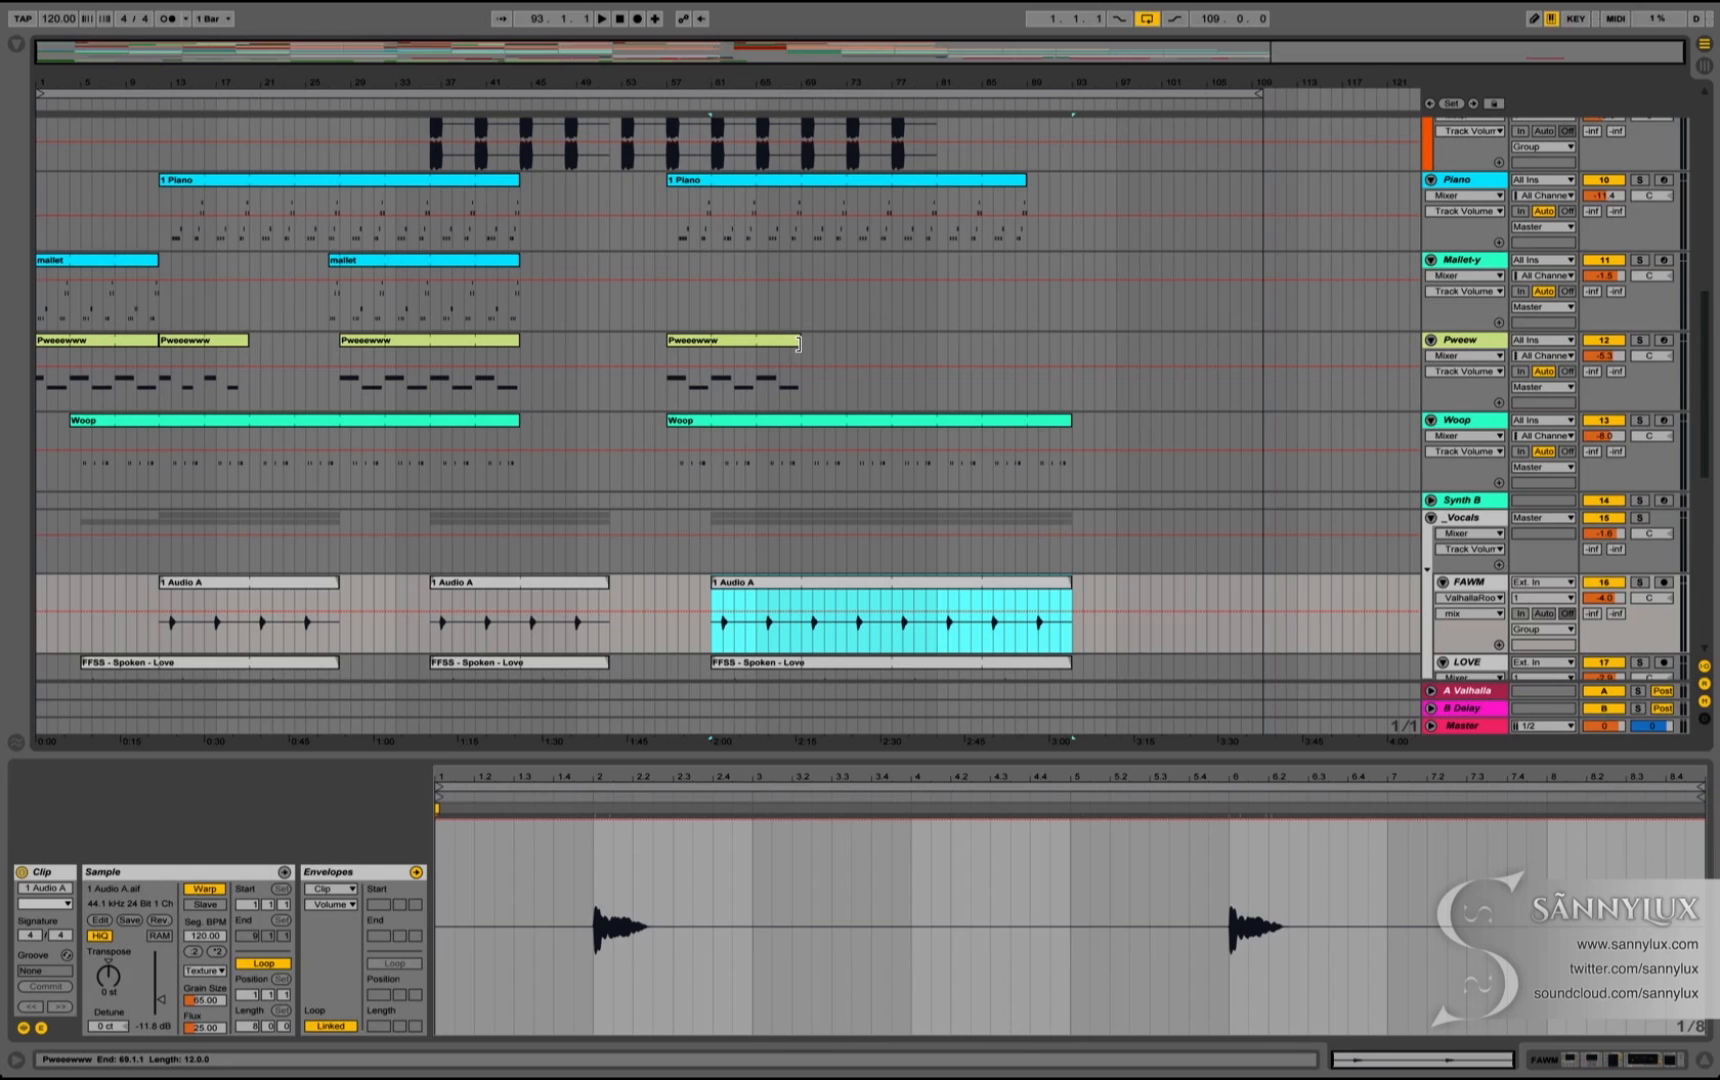
drag(798, 344, 891, 364)
scroll(893, 340, down, 5)
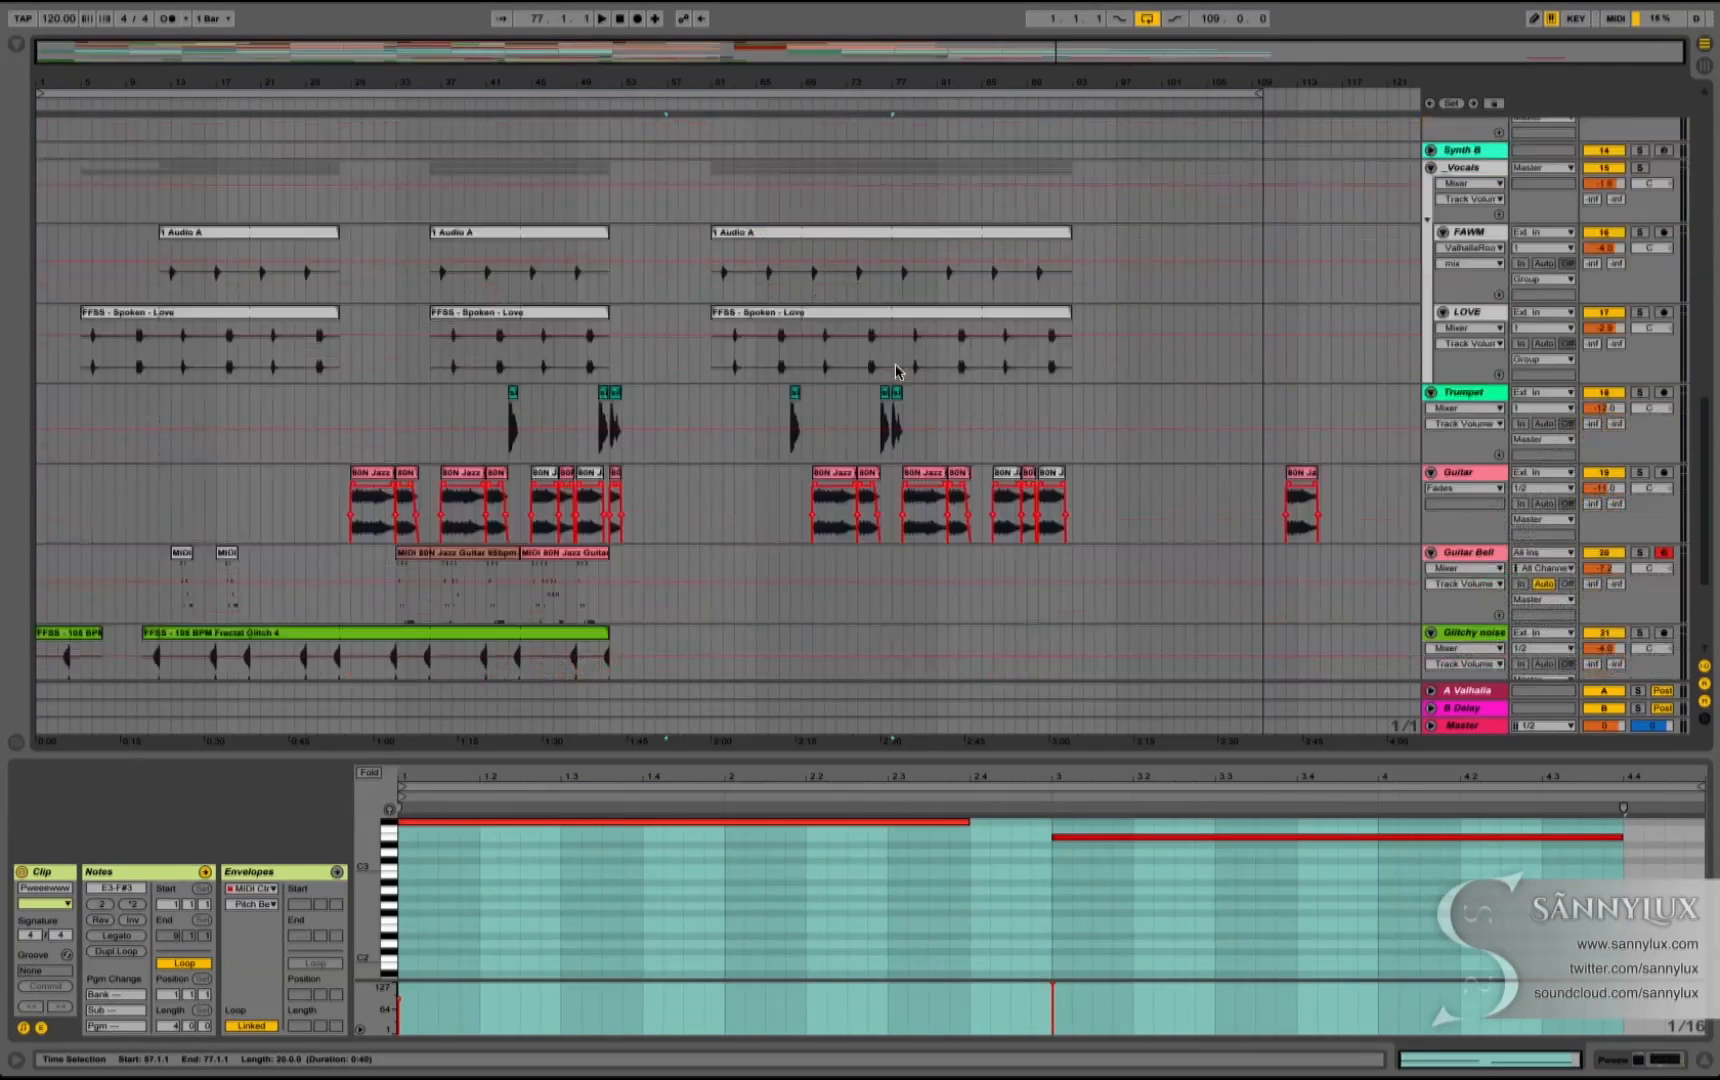
drag(891, 173, 801, 173)
scroll(889, 234, up, 8)
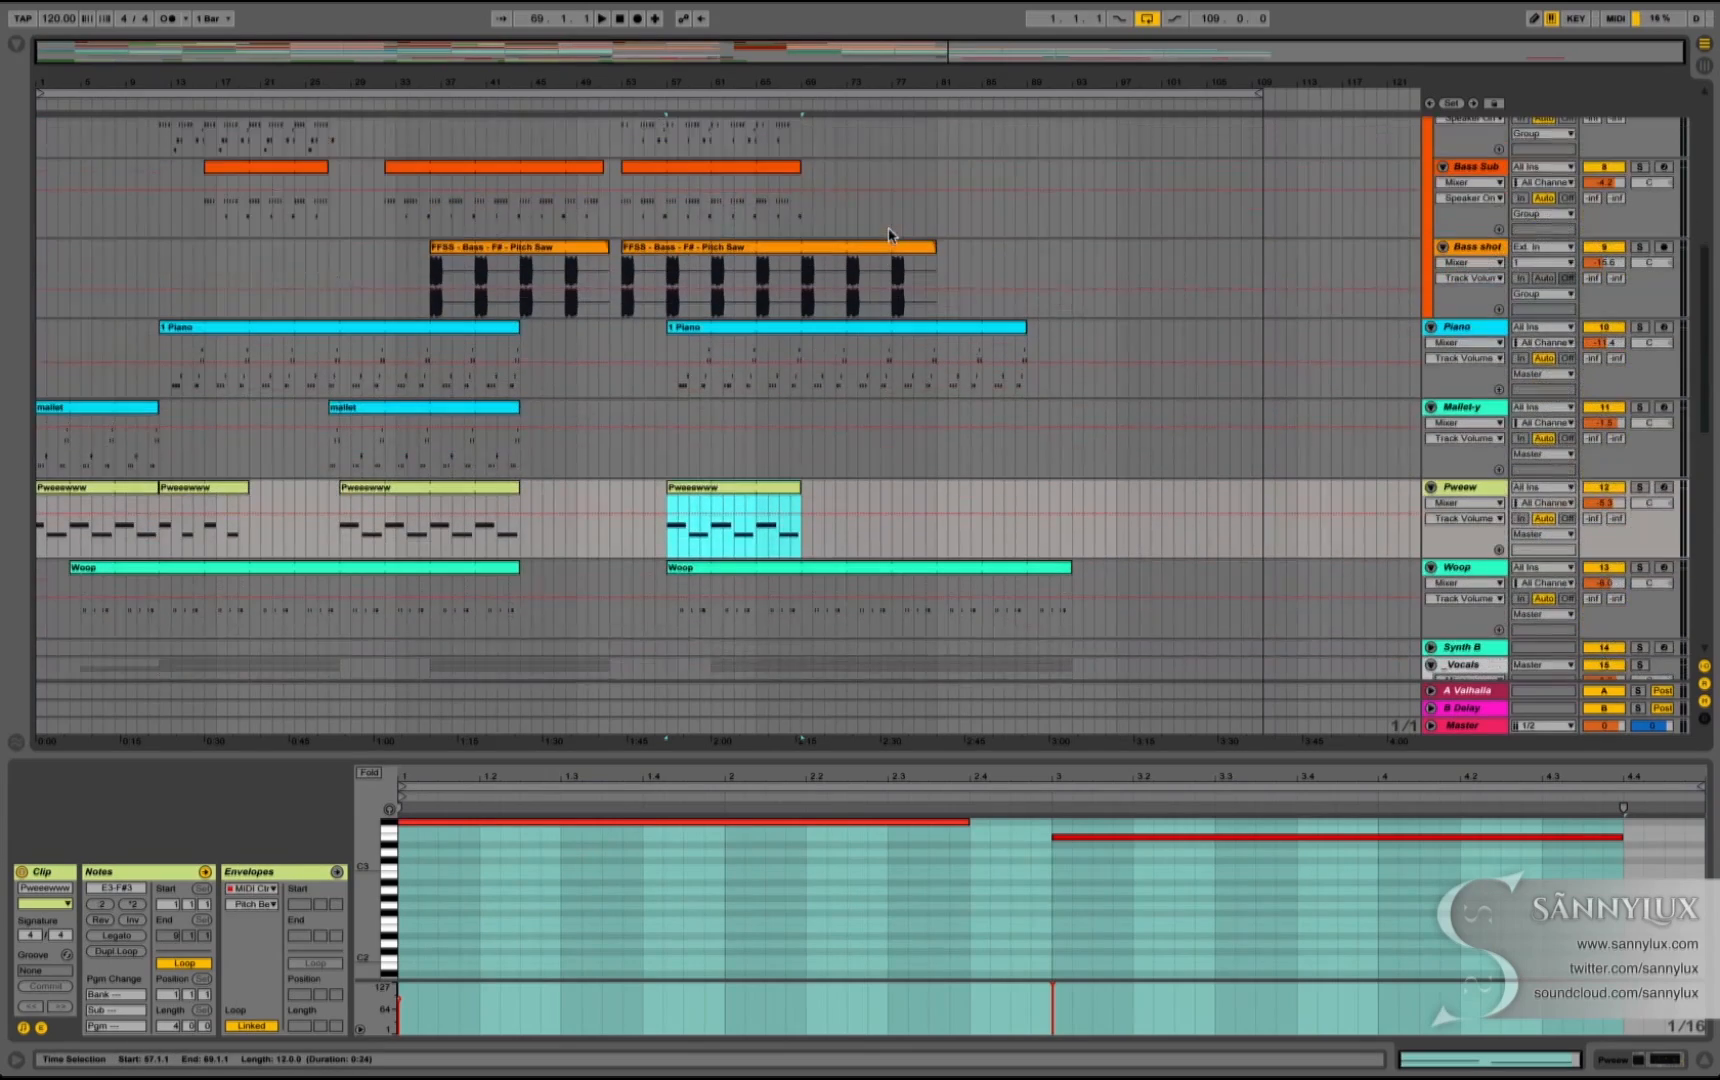
Step: Shorten the last Bass shot clip, which starts at bar 53, to end at bar 69
scroll(930, 322, up, 1)
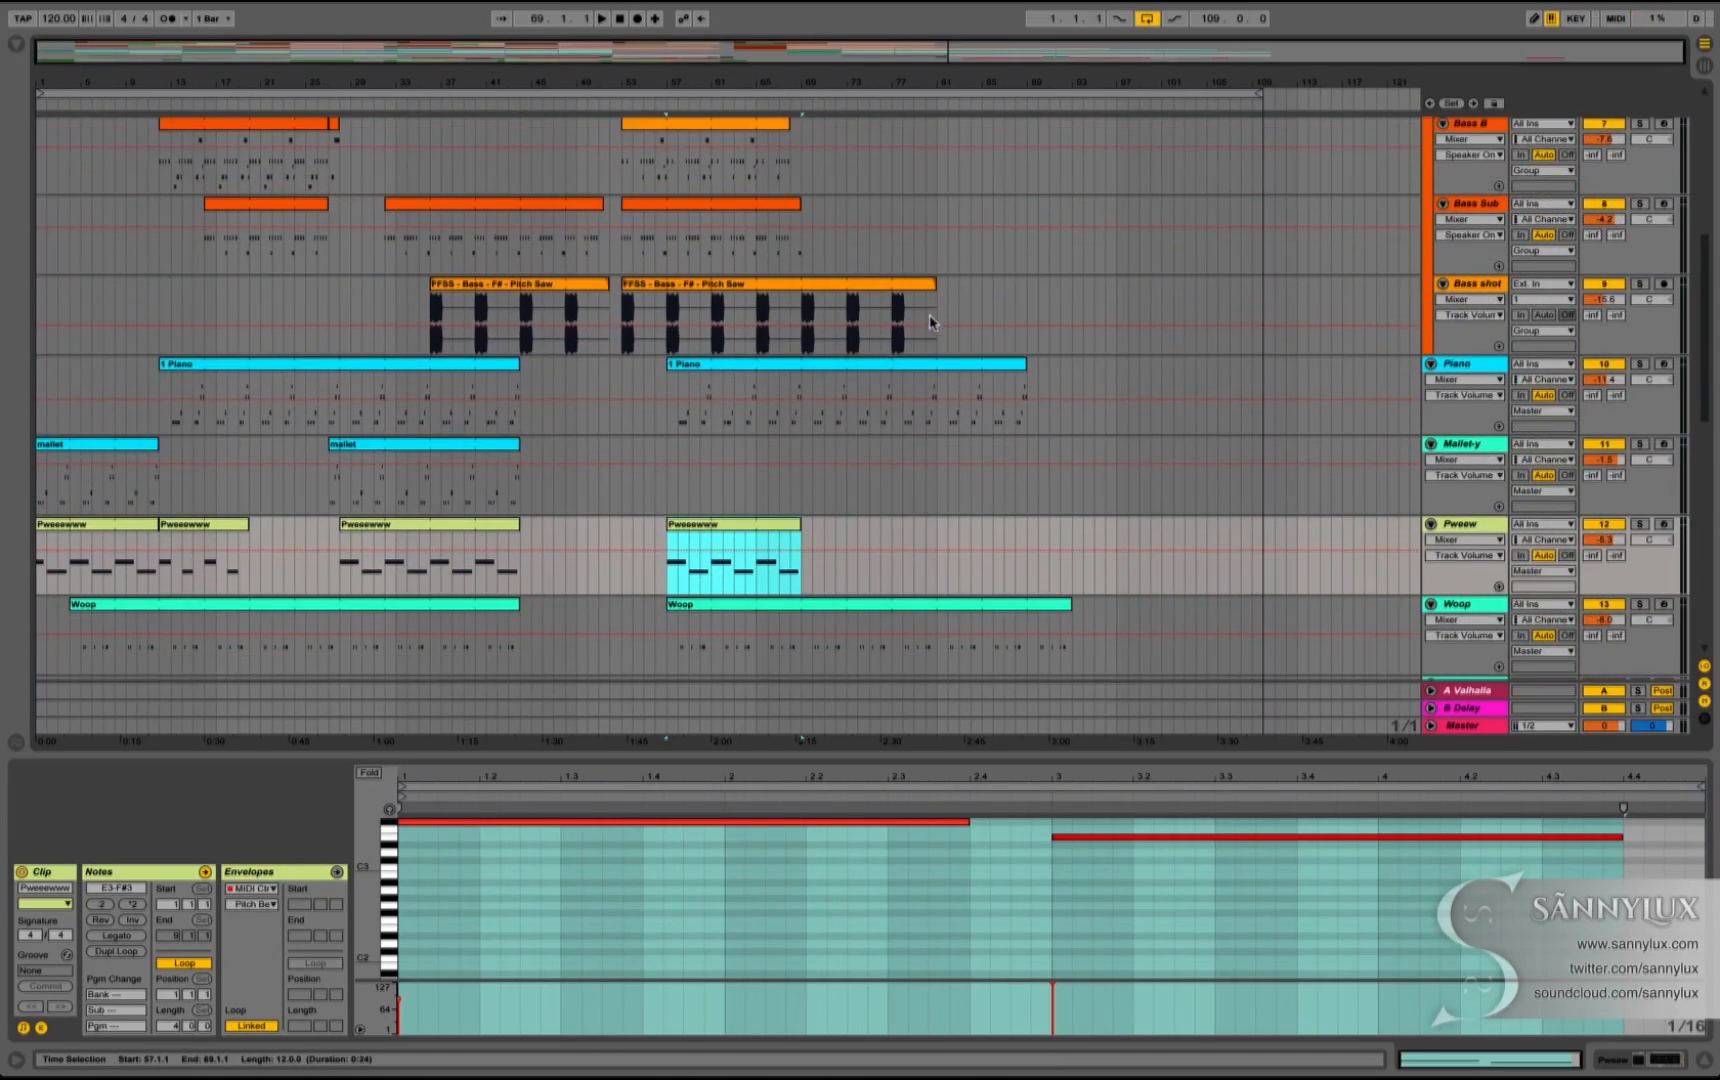
scroll(930, 286, down, 6)
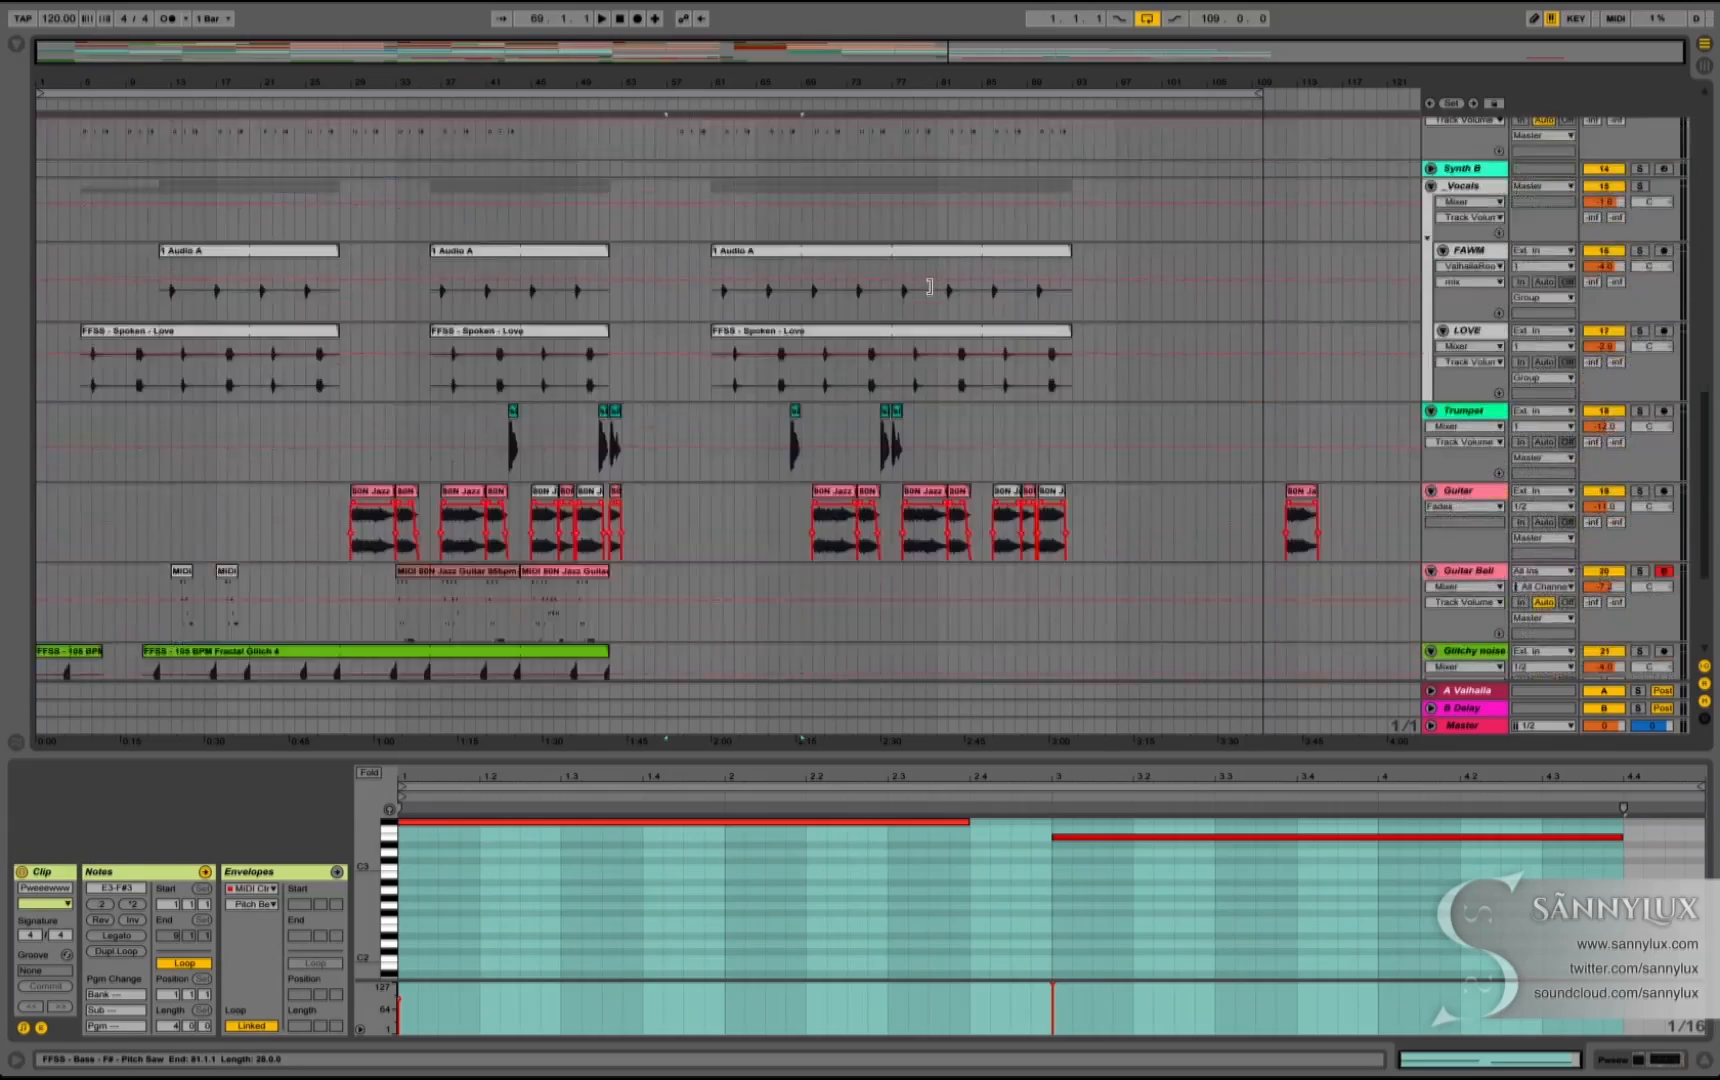
scroll(930, 286, up, 4)
scroll(930, 286, up, 2)
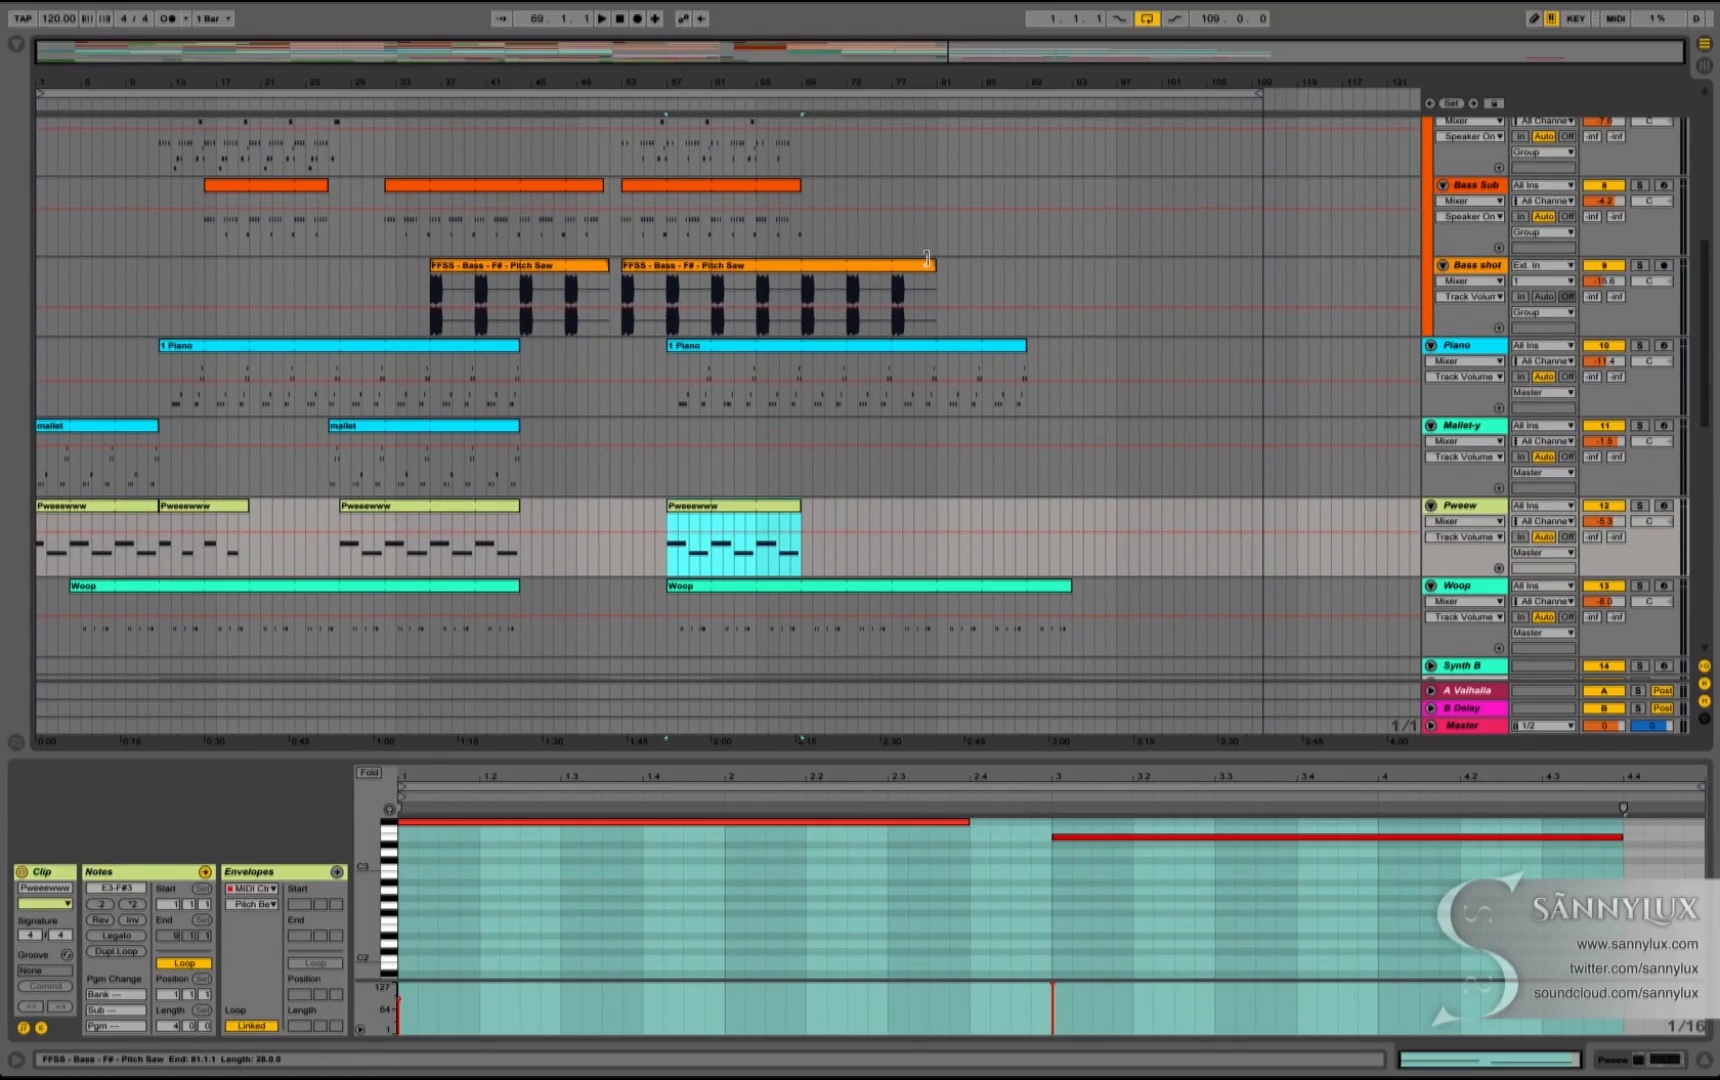
drag(928, 261, 804, 270)
Step: Extend the last Bass A clip, which starts at bar 53, to end at bar 93
scroll(806, 300, down, 6)
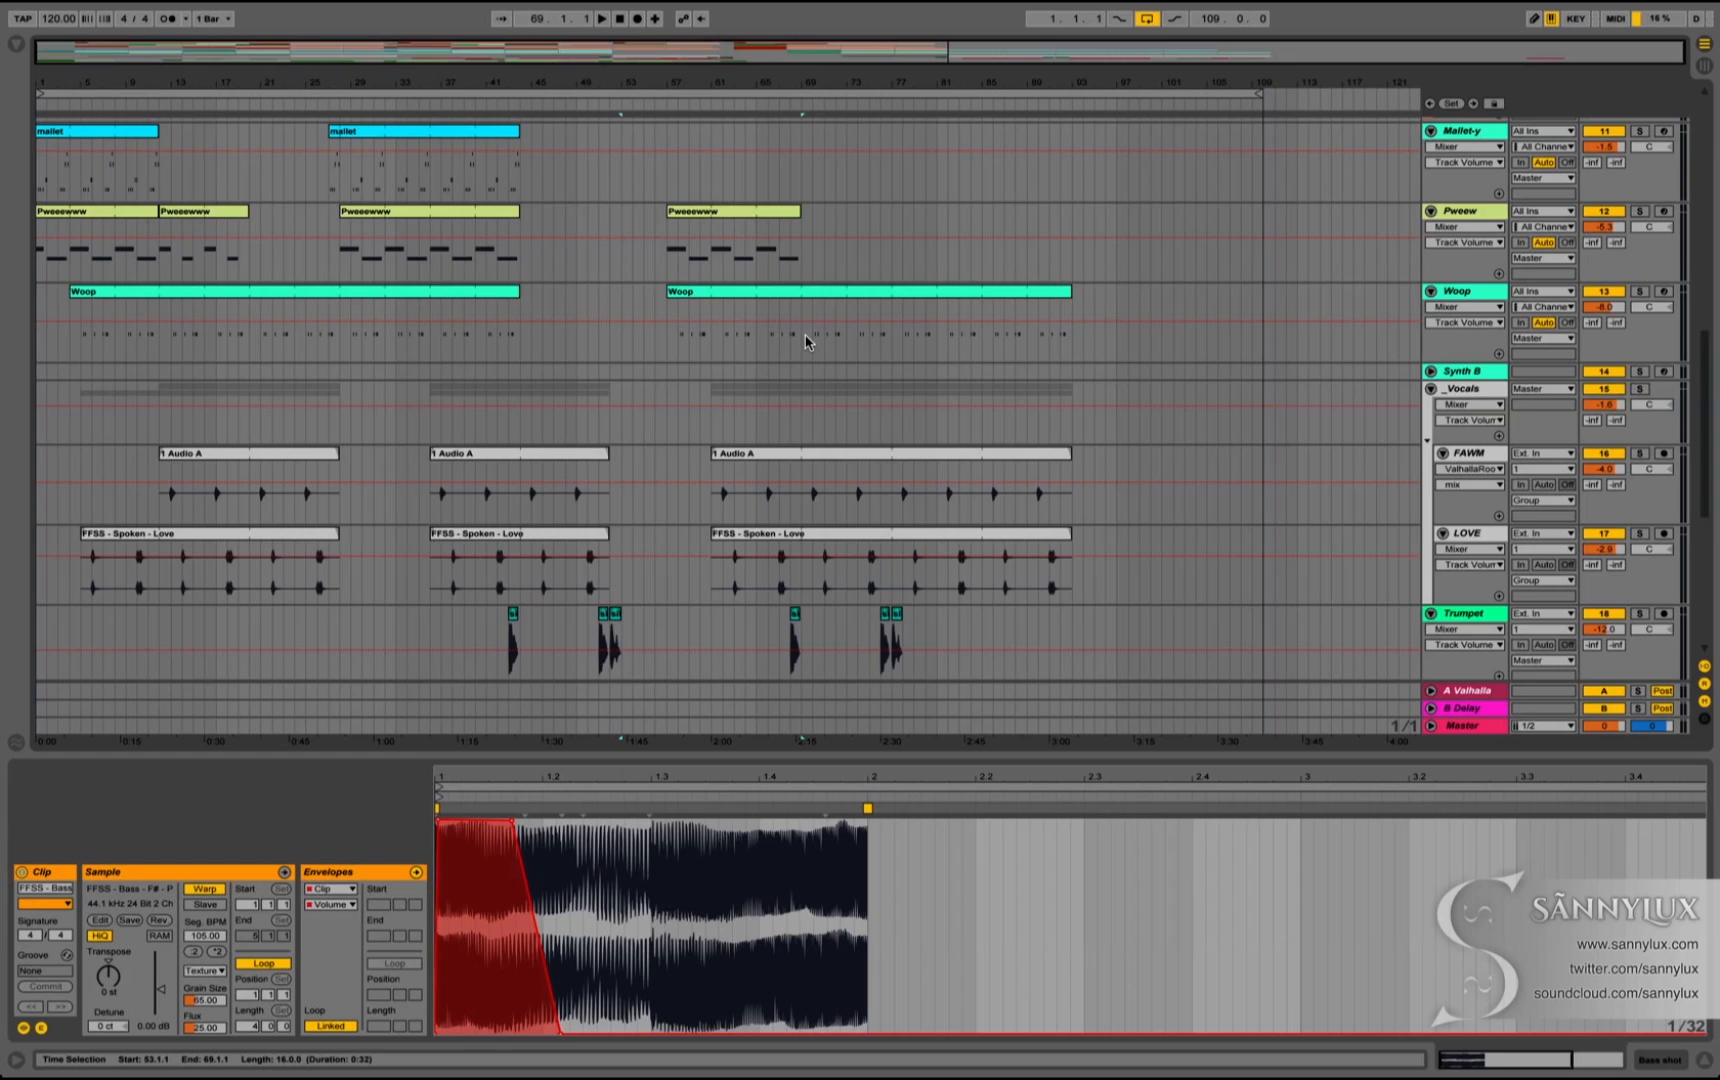
scroll(806, 340, up, 7)
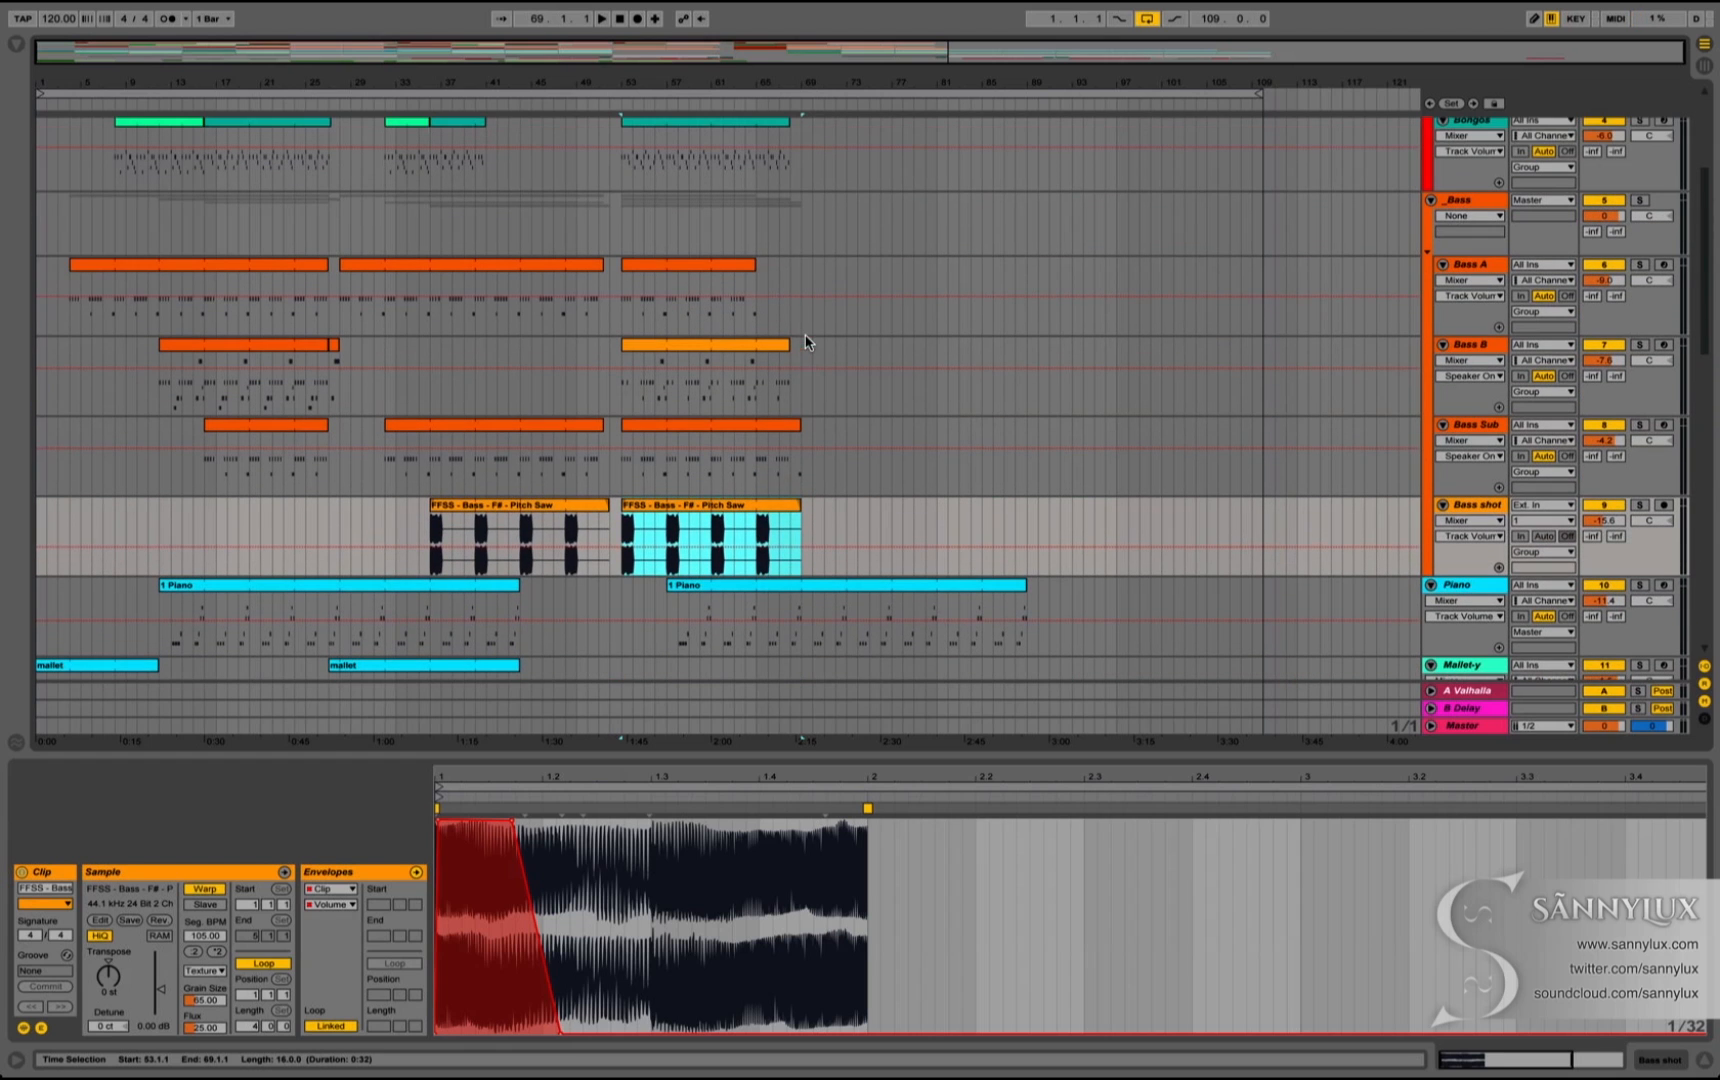
drag(755, 280, 982, 286)
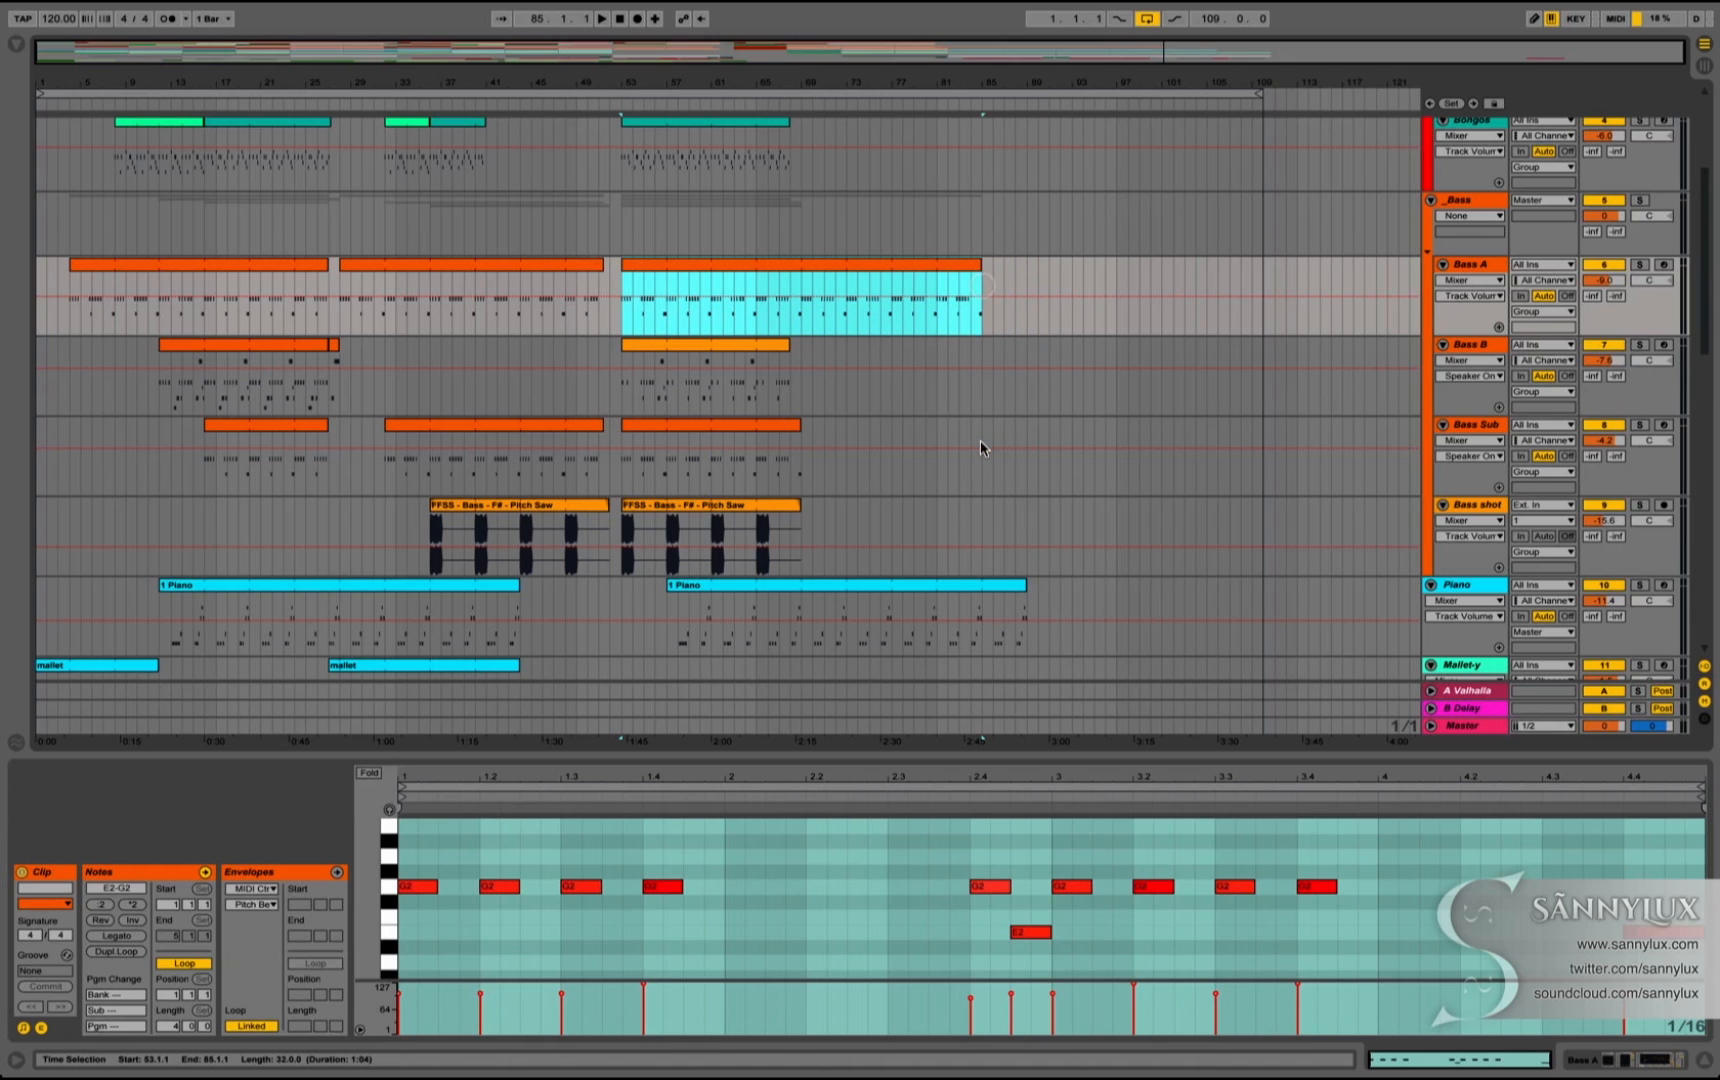
scroll(980, 439, down, 8)
scroll(980, 442, up, 8)
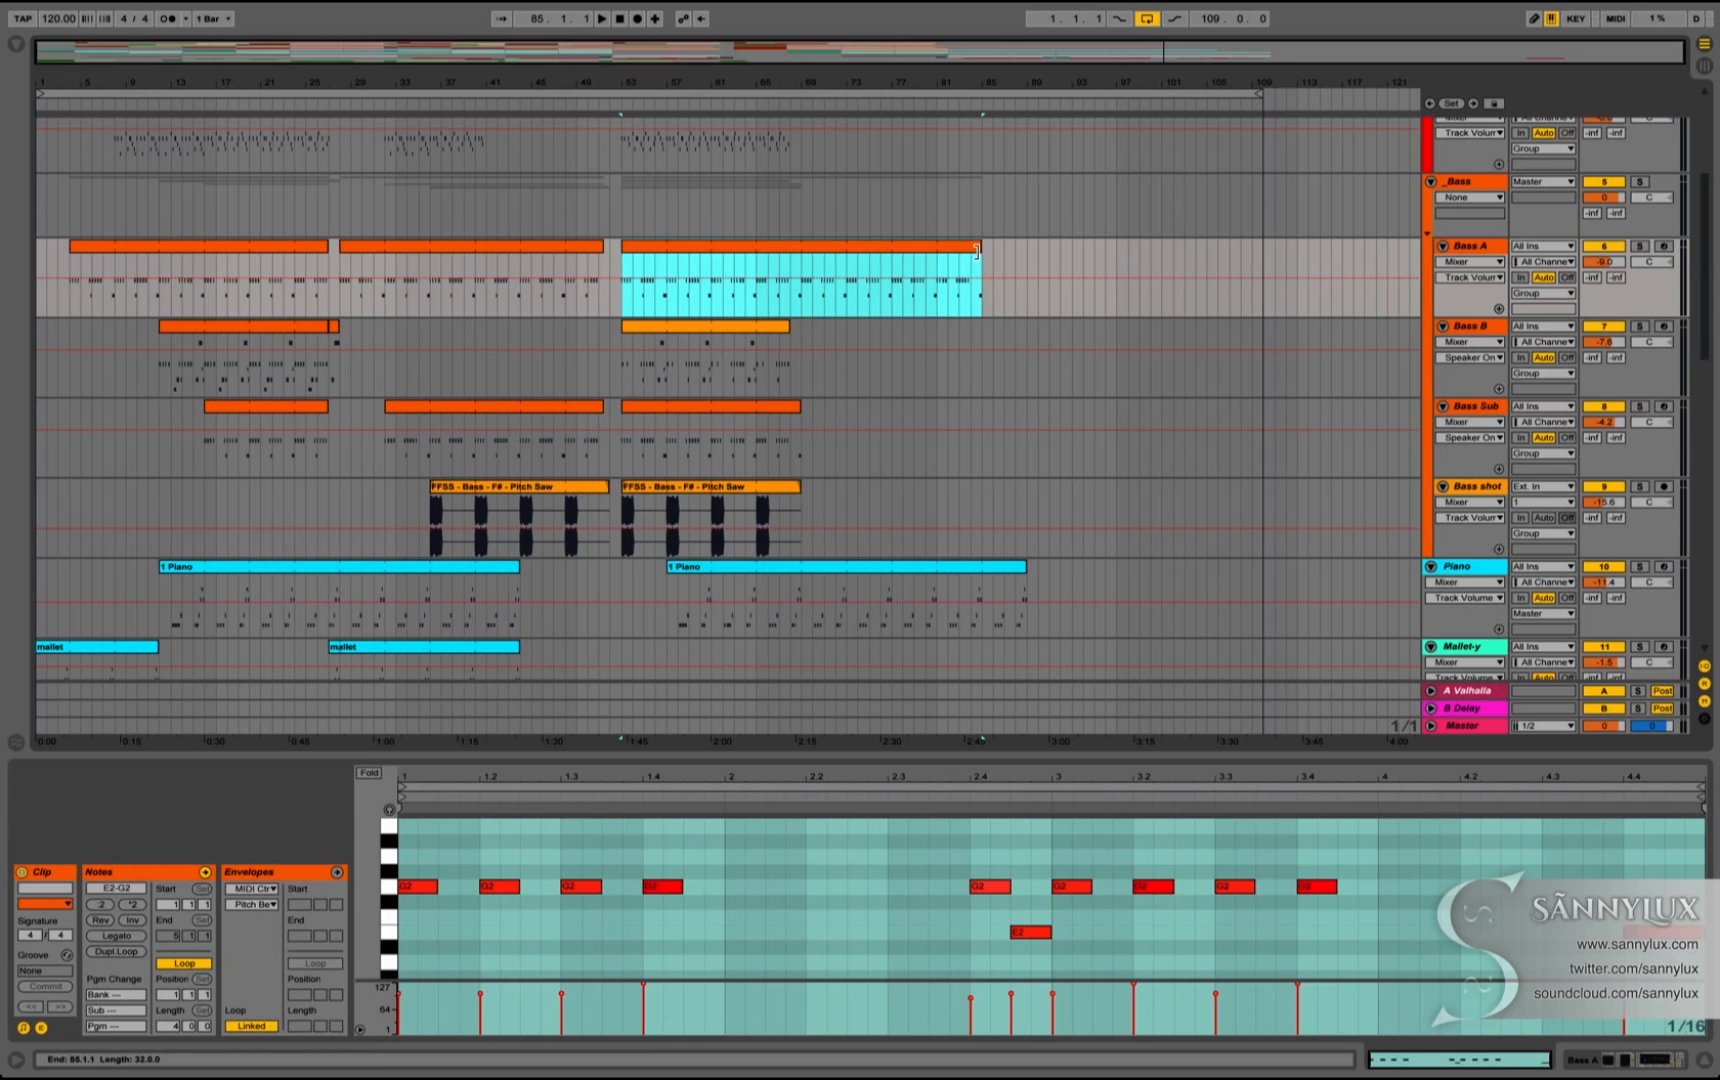
drag(979, 246, 1072, 257)
Step: Extend the last Kick clip, which starts at bar 53, to end at bar 93
scroll(1072, 257, down, 8)
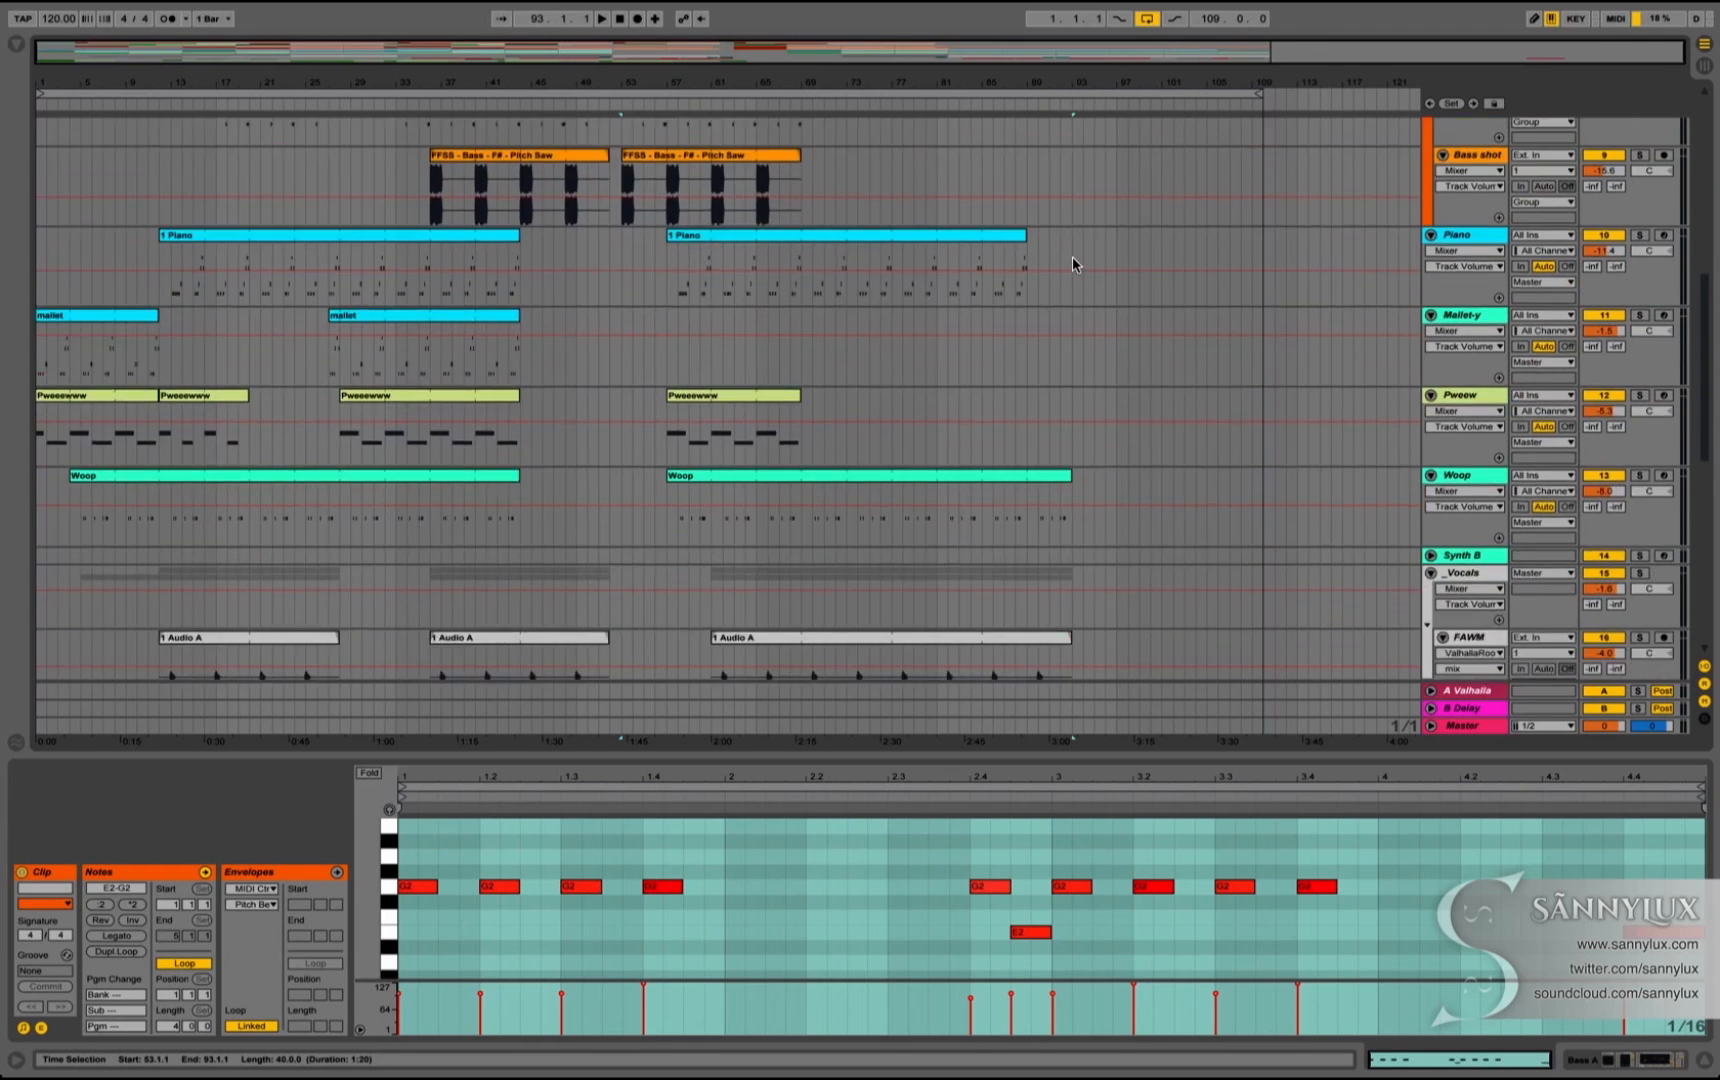
scroll(1072, 257, down, 2)
scroll(1072, 257, up, 12)
scroll(1072, 257, up, 4)
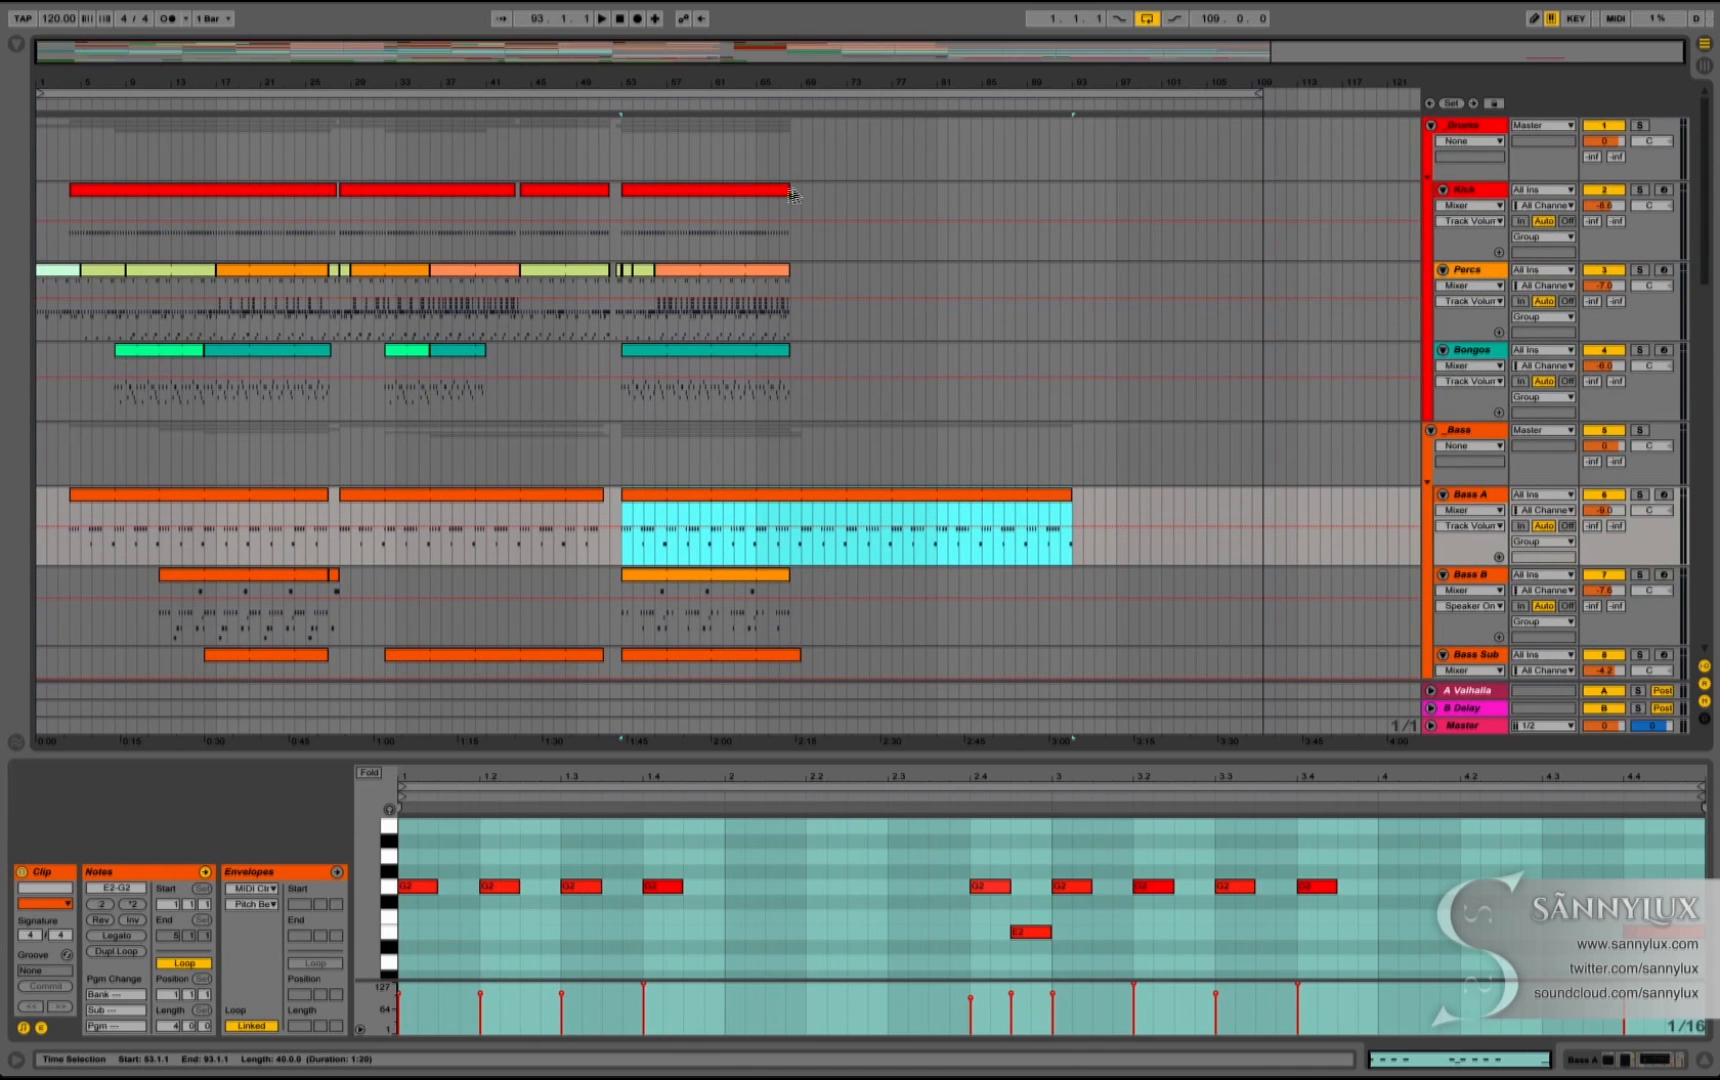
drag(788, 190, 1072, 207)
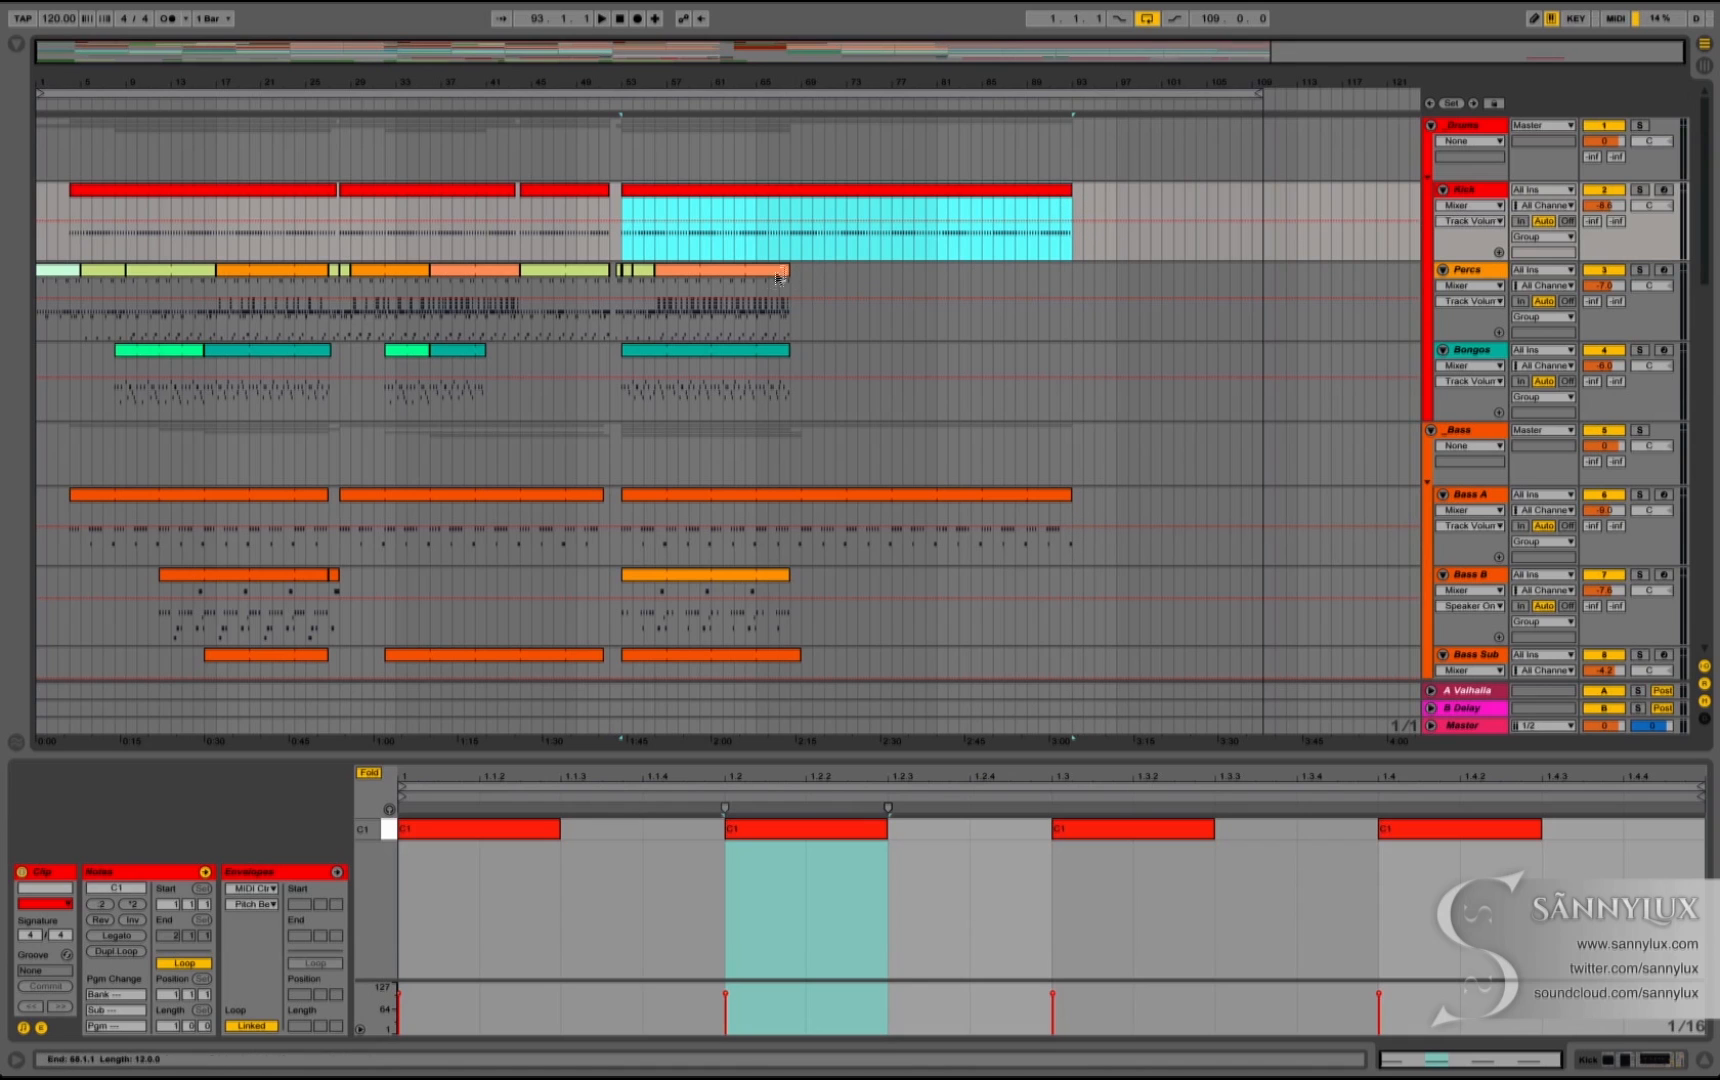
Step: Extend the last Percs clip to end at bar 80 and the last Bongos clip to end at bar 69
drag(789, 270, 928, 290)
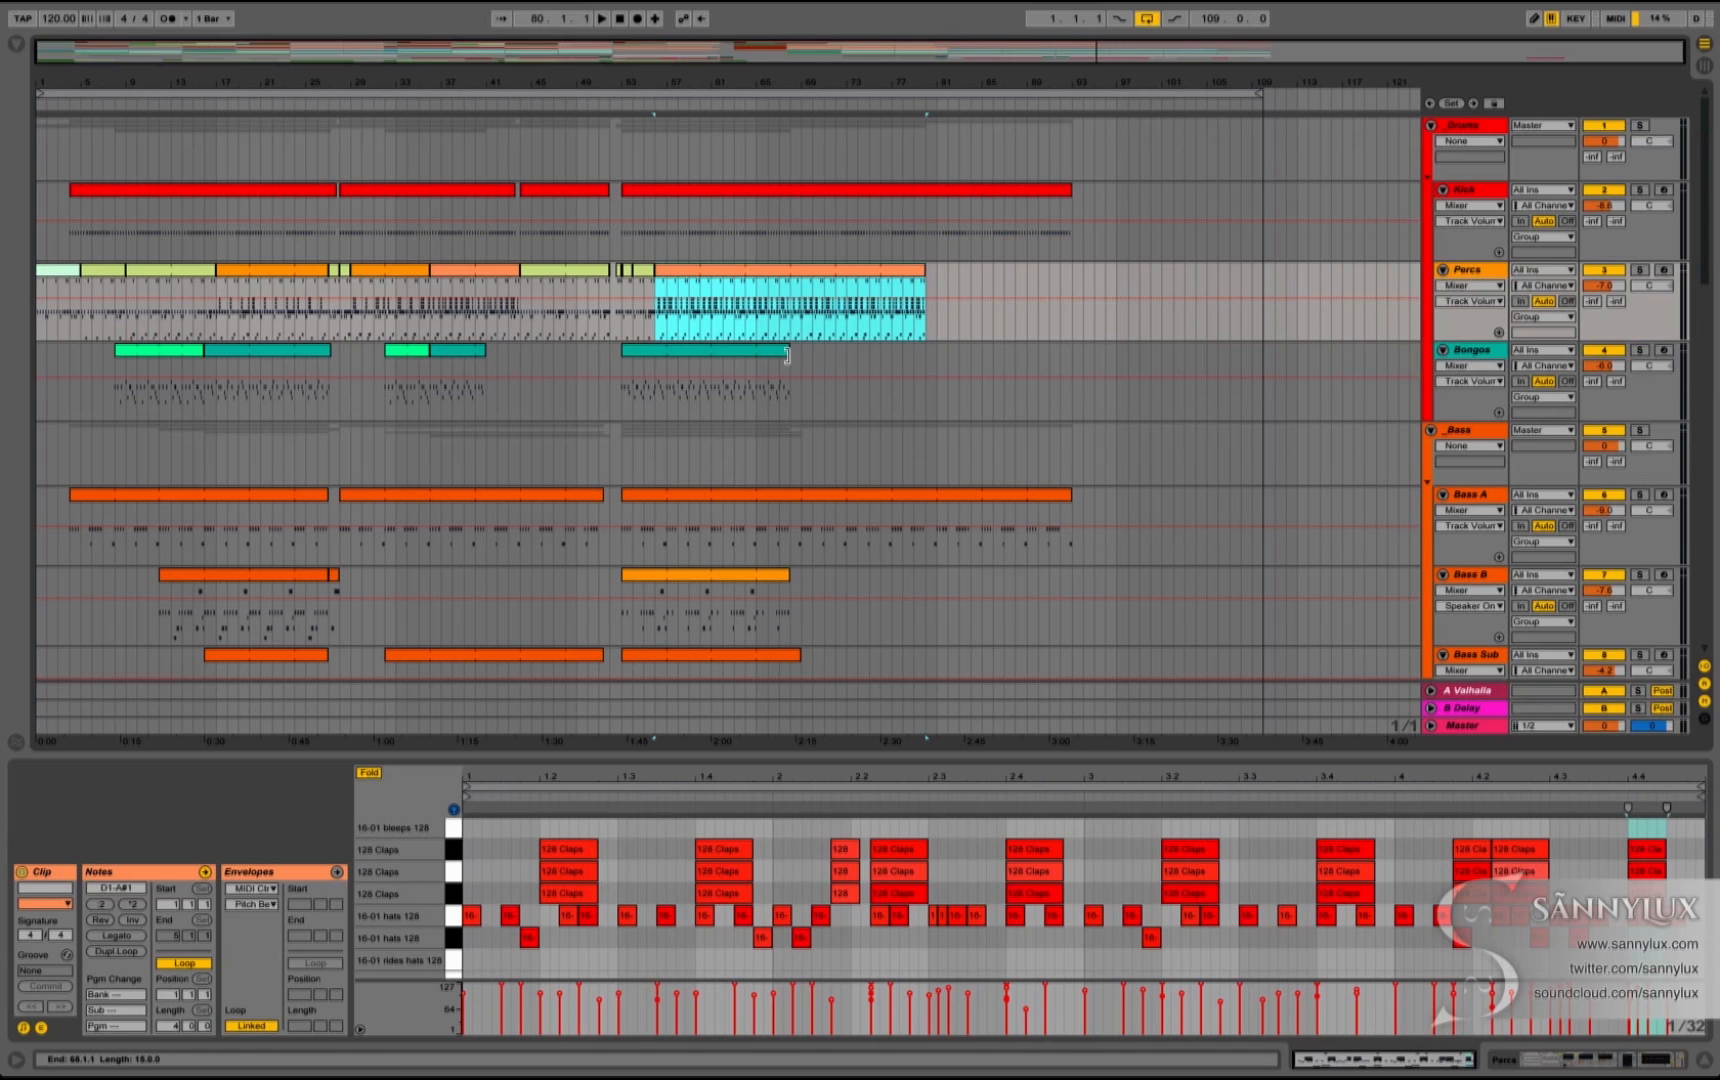
scroll(845, 462, down, 3)
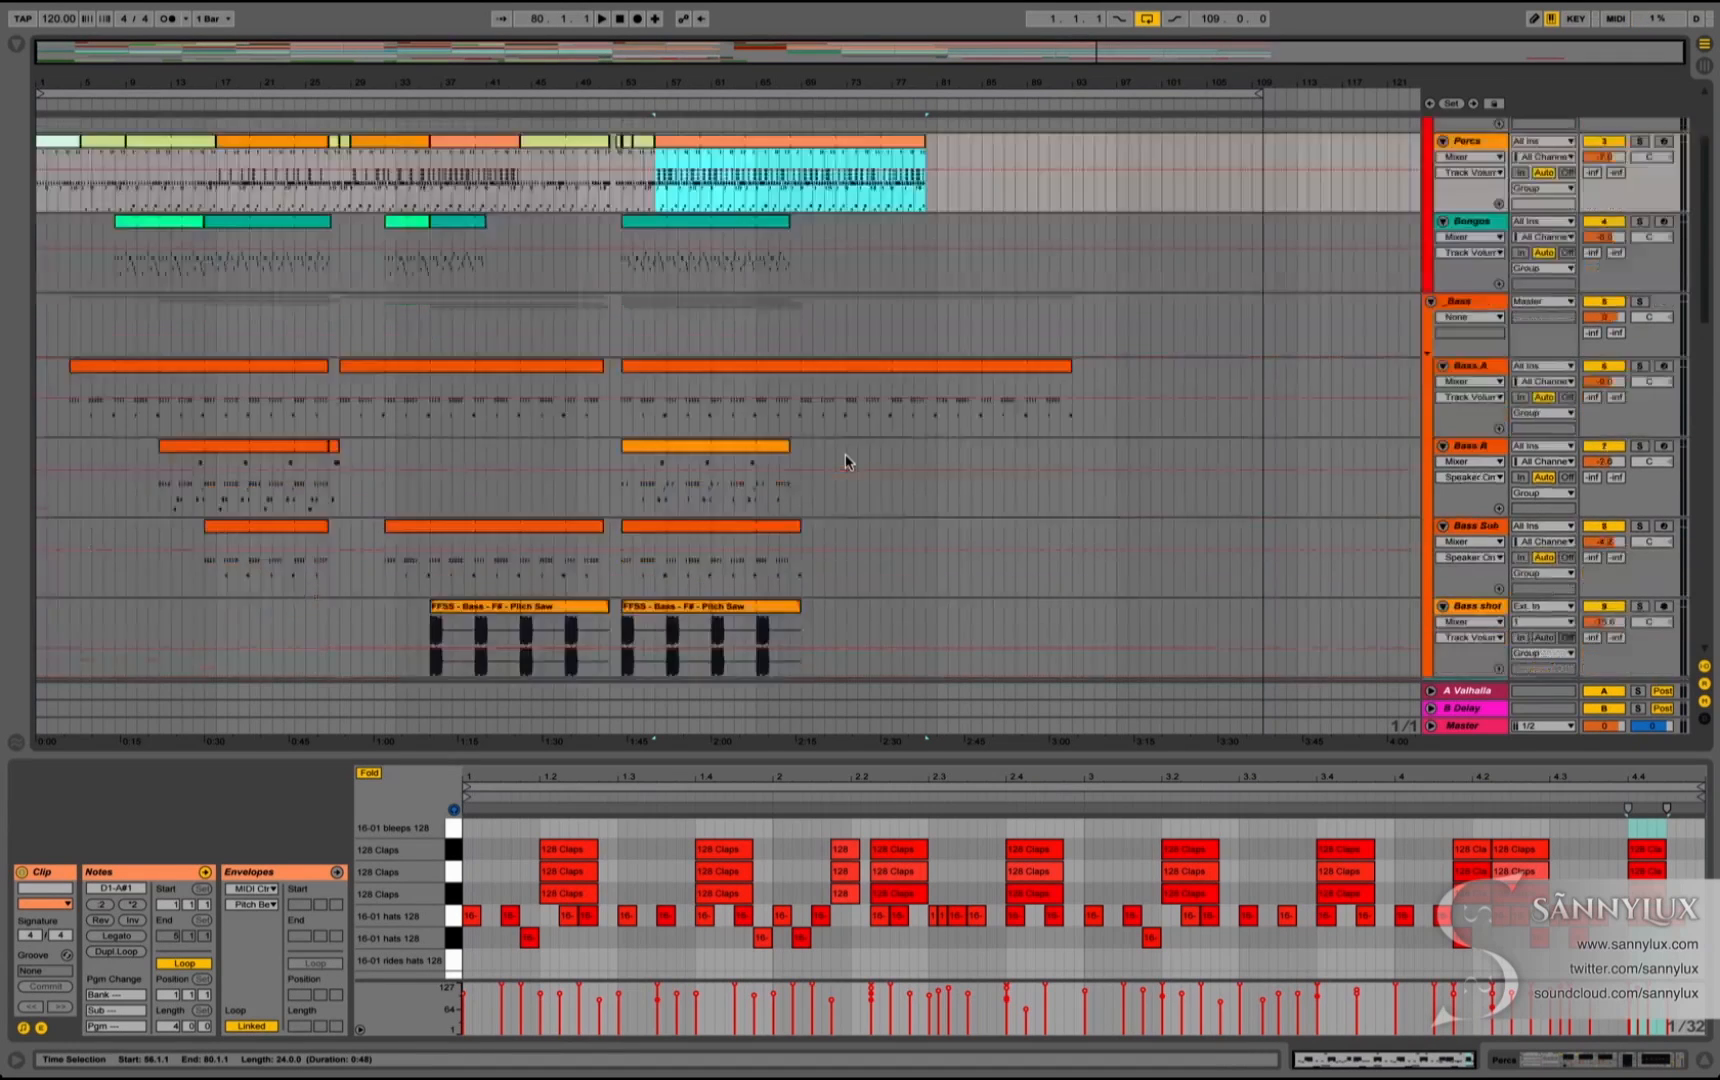
scroll(845, 462, up, 1)
mouse_move(789, 276)
mouse_down()
mouse_move(870, 282)
mouse_move(804, 281)
mouse_up()
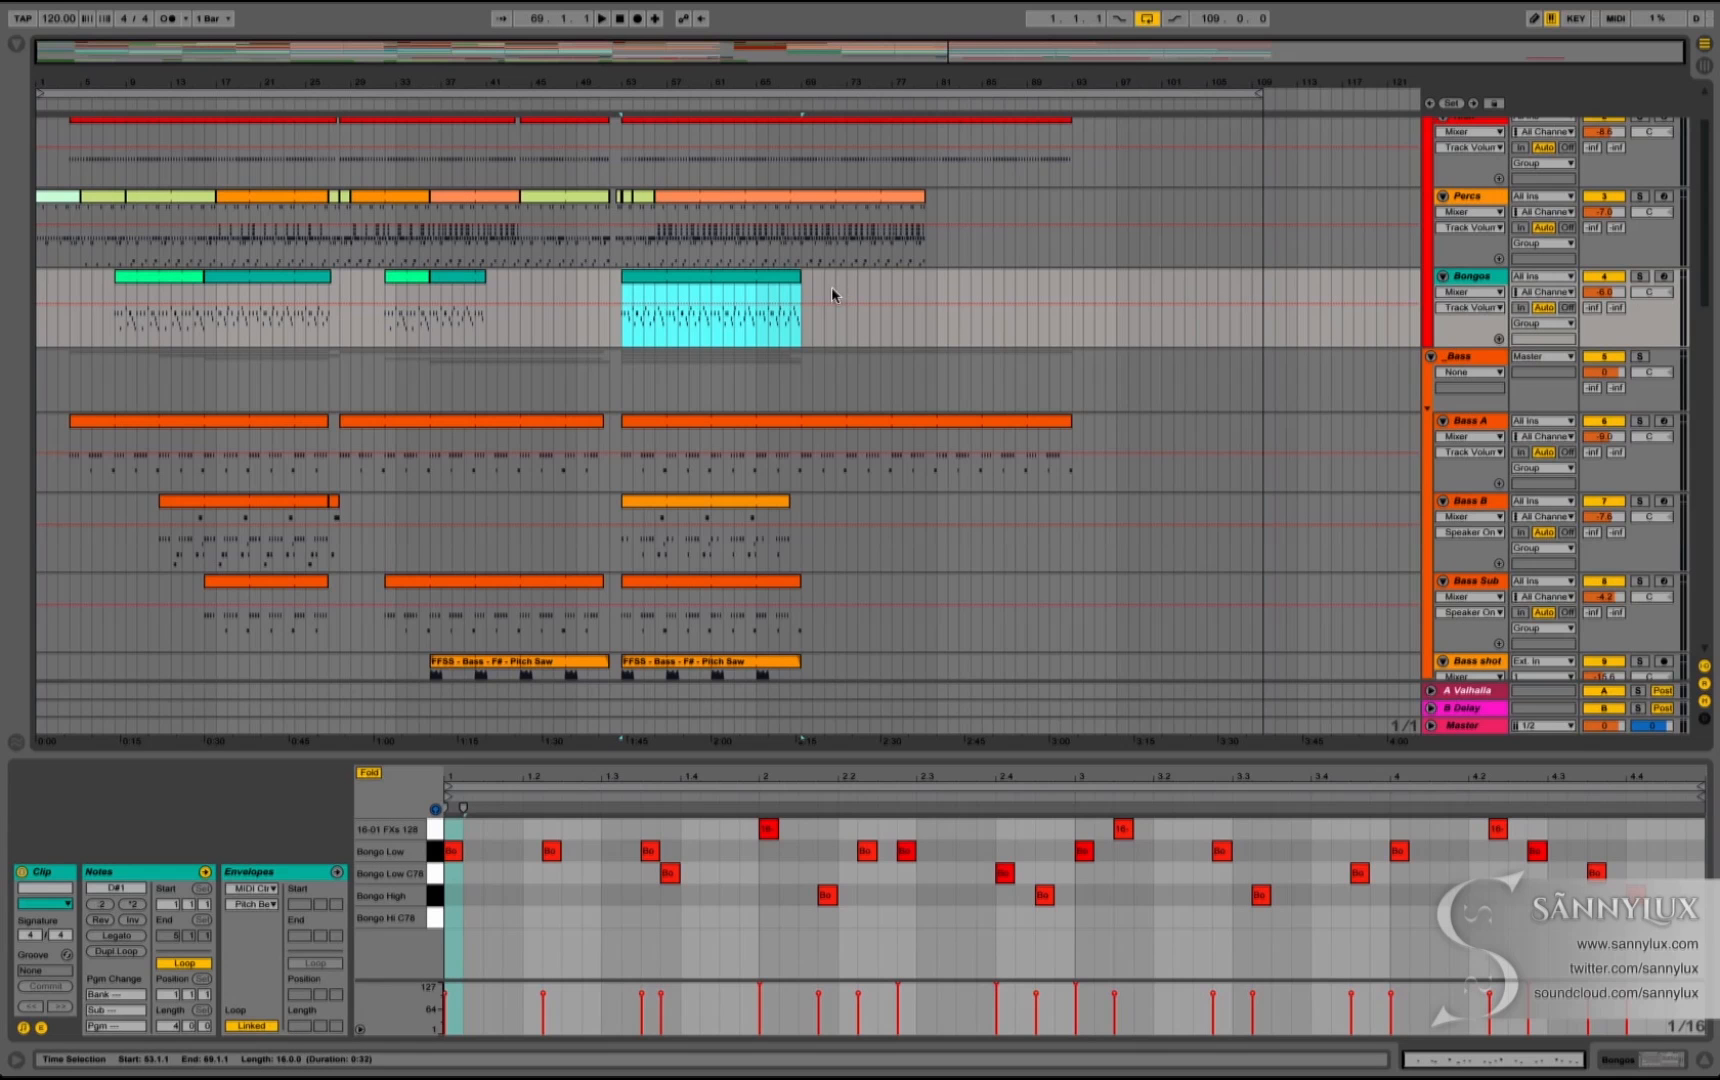
scroll(832, 292, down, 3)
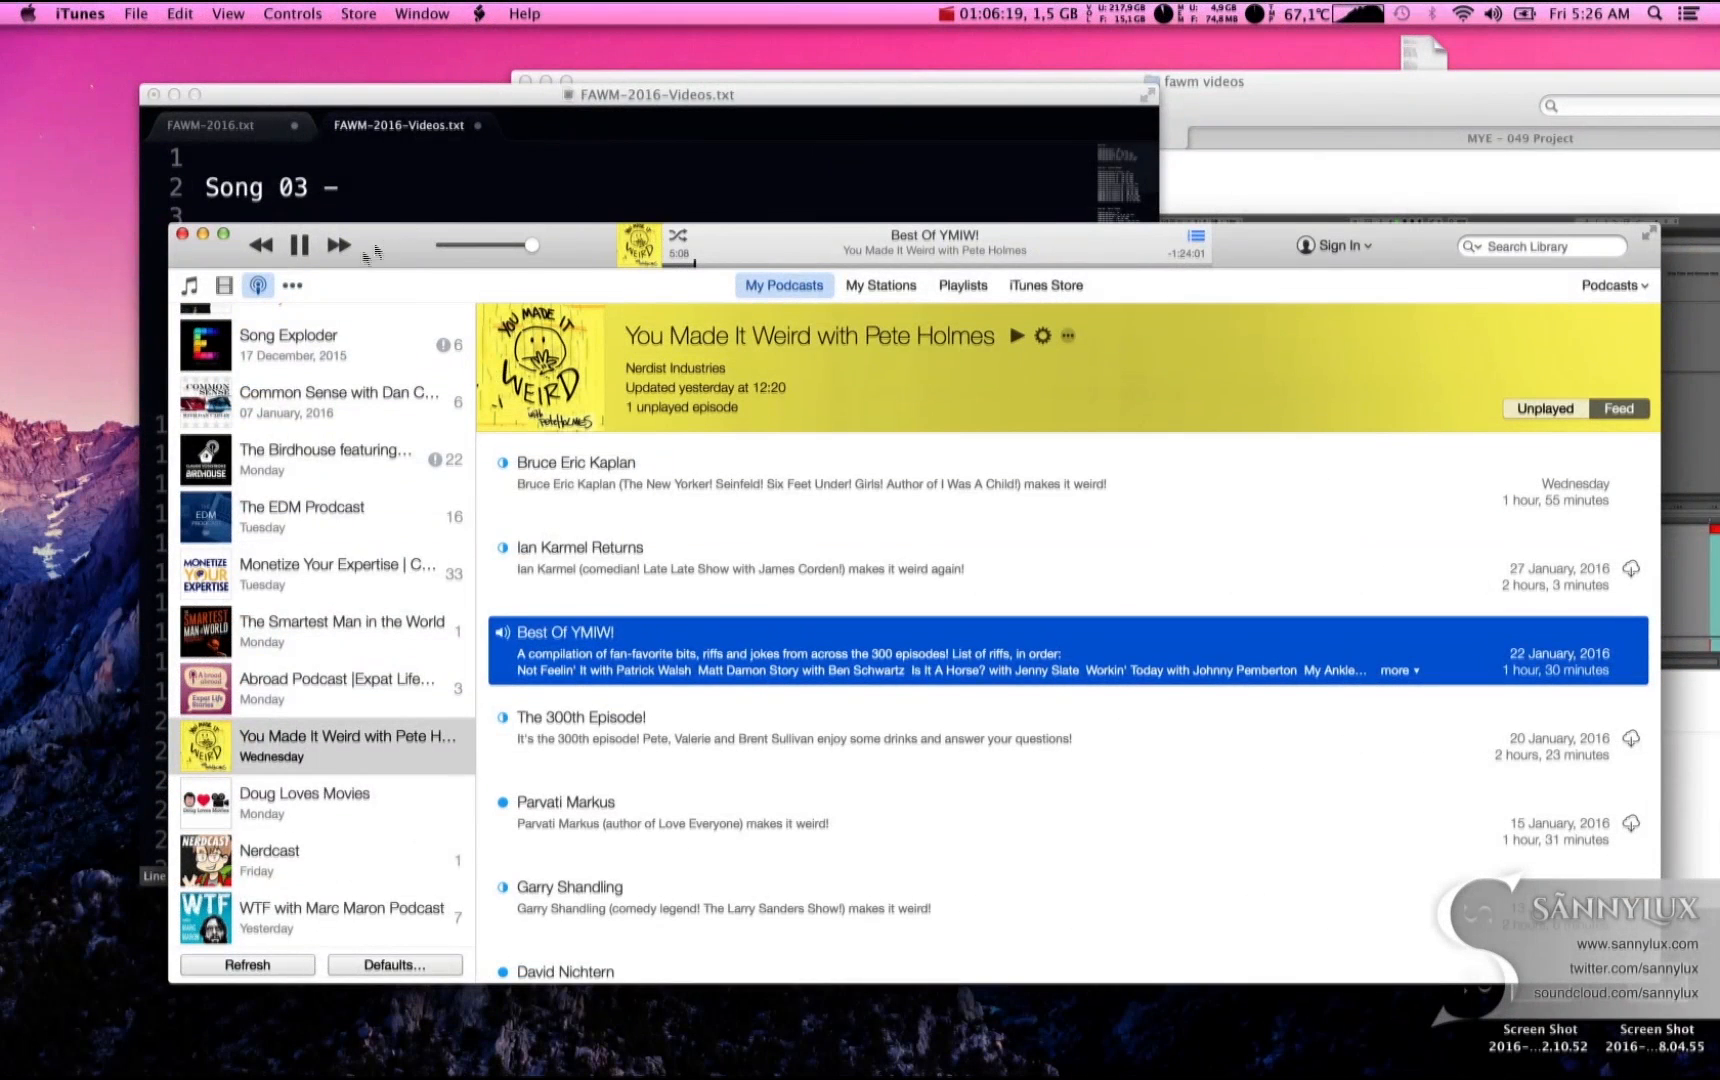
Step: Pause and resume the podcast in iTunes, and switch back to Ableton Live
click(298, 245)
click(298, 247)
key(super+Tab)
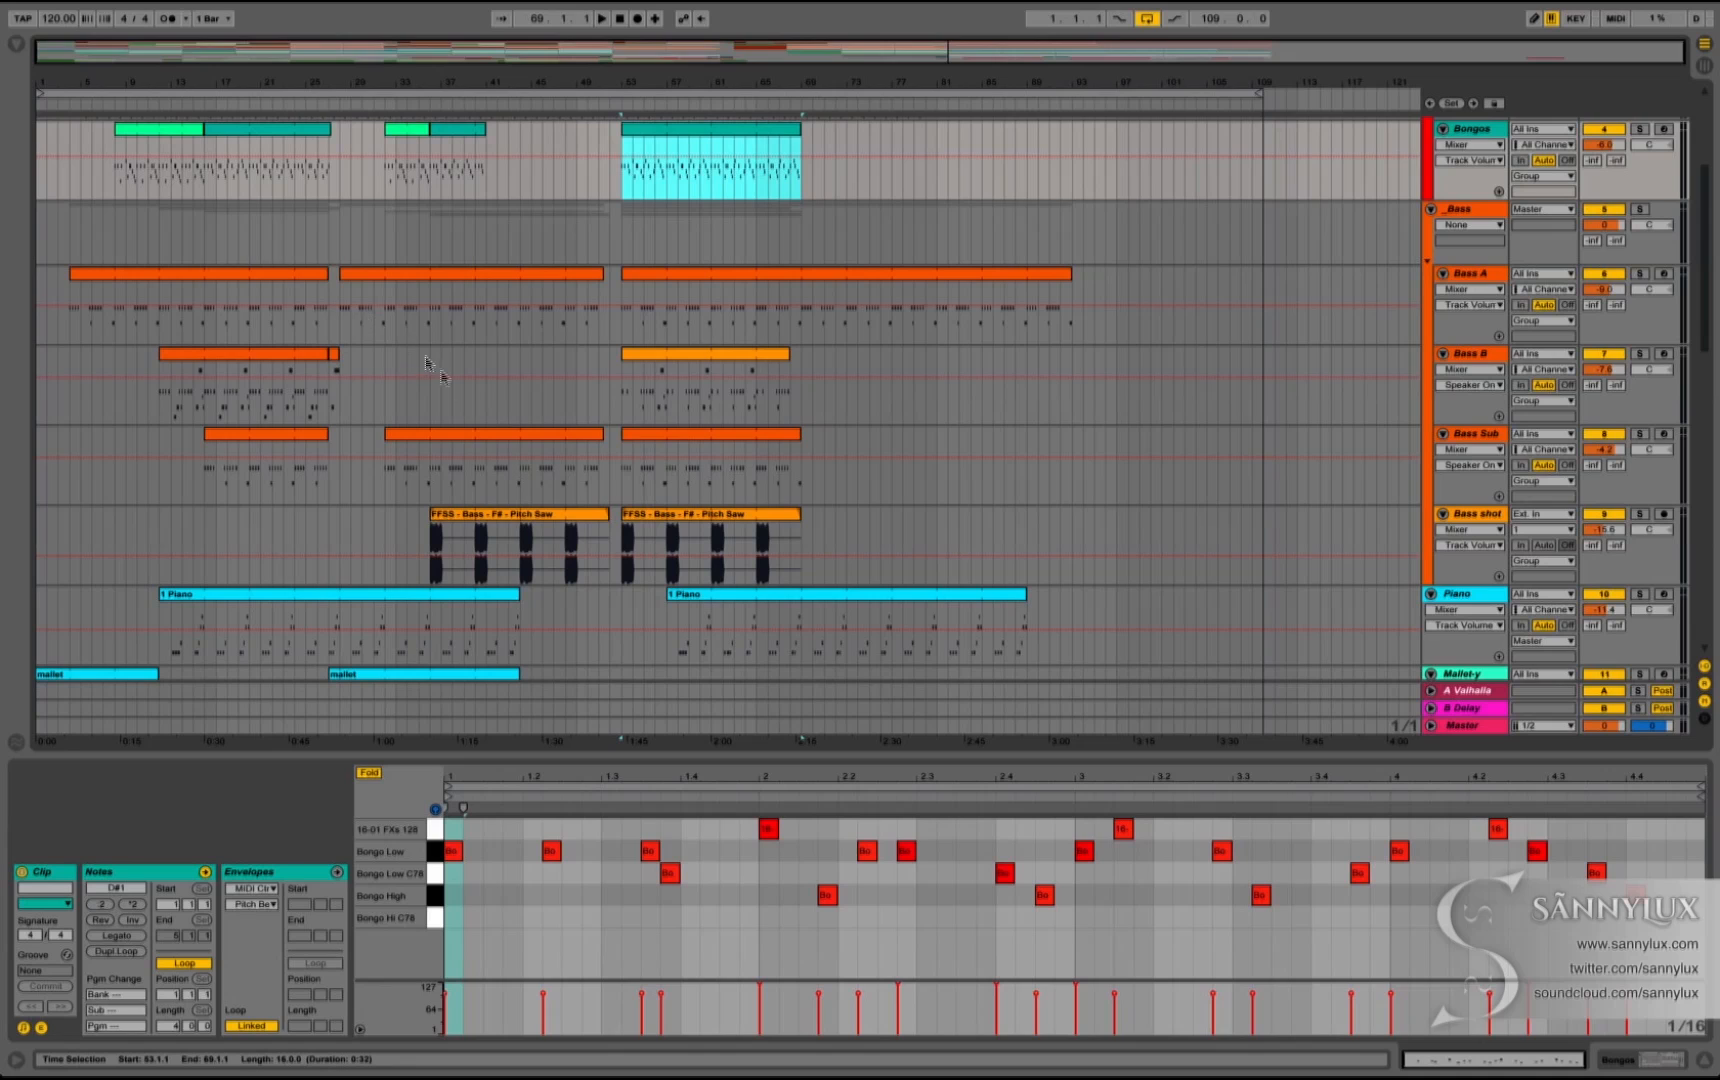
Step: Cut a half-bar gap in the Kick track from 68.3 to bar 69
scroll(535, 432, down, 3)
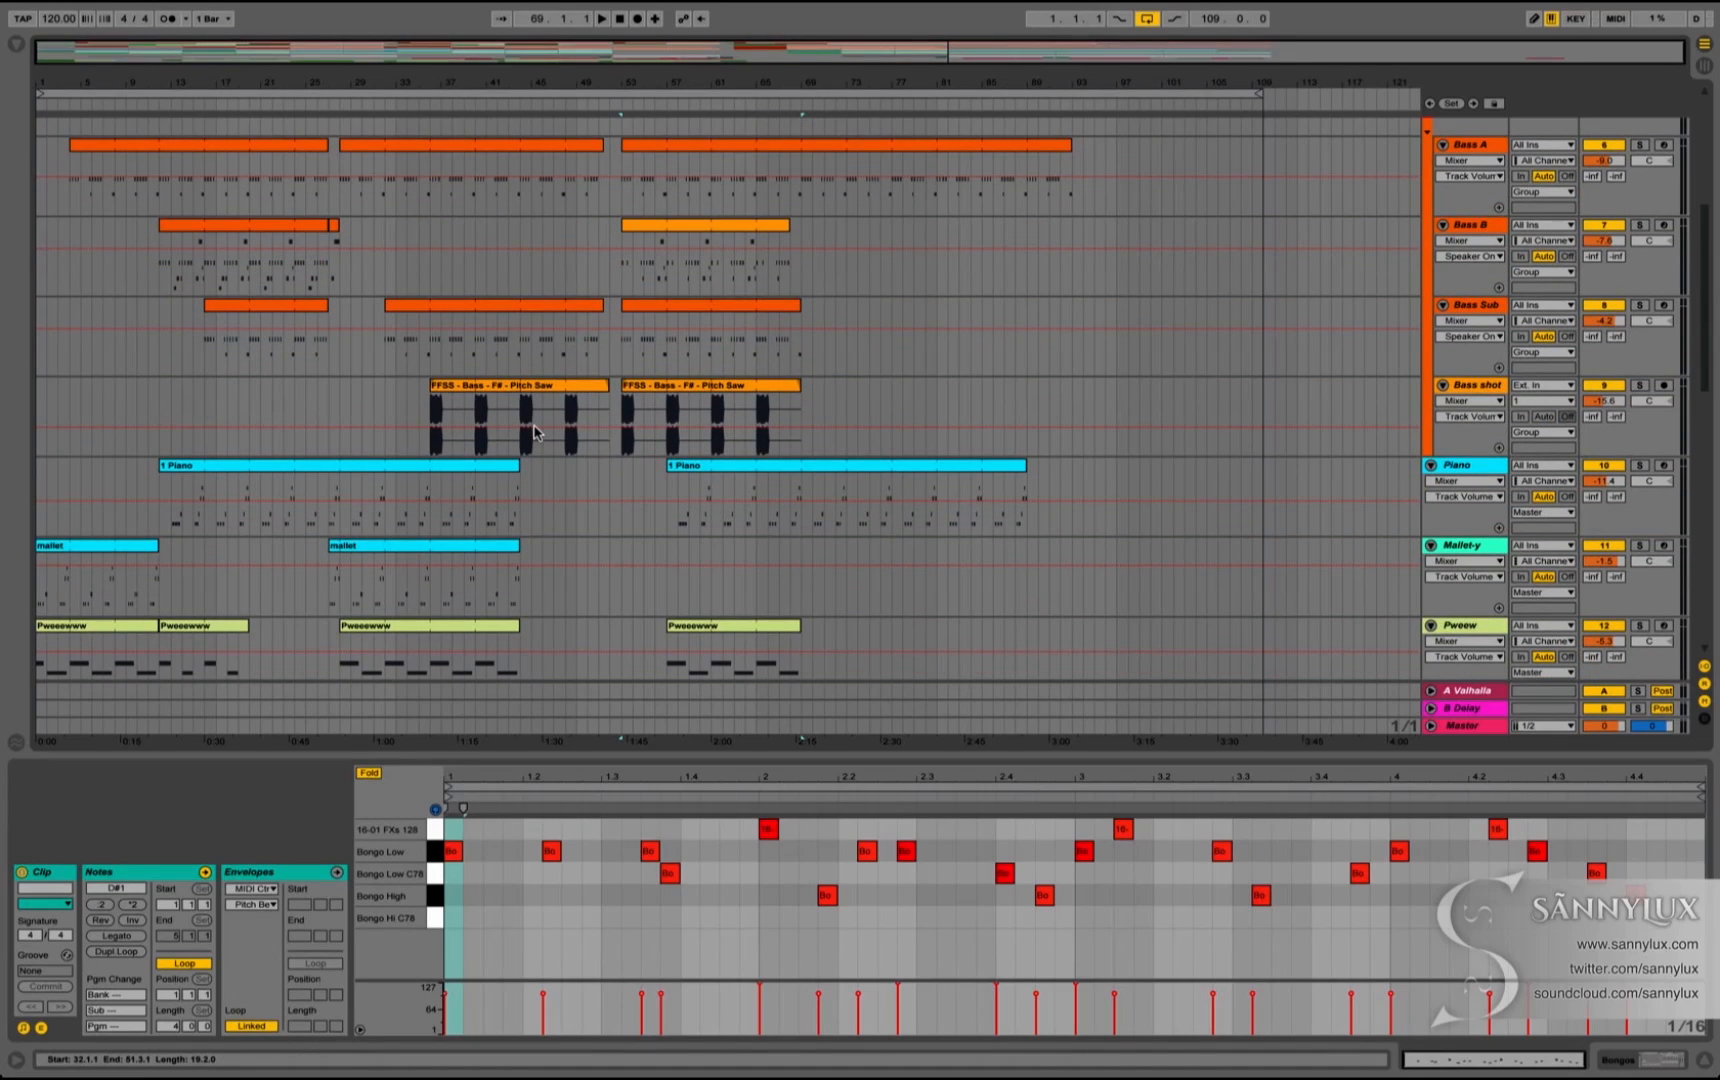
scroll(535, 432, up, 1)
scroll(535, 432, down, 2)
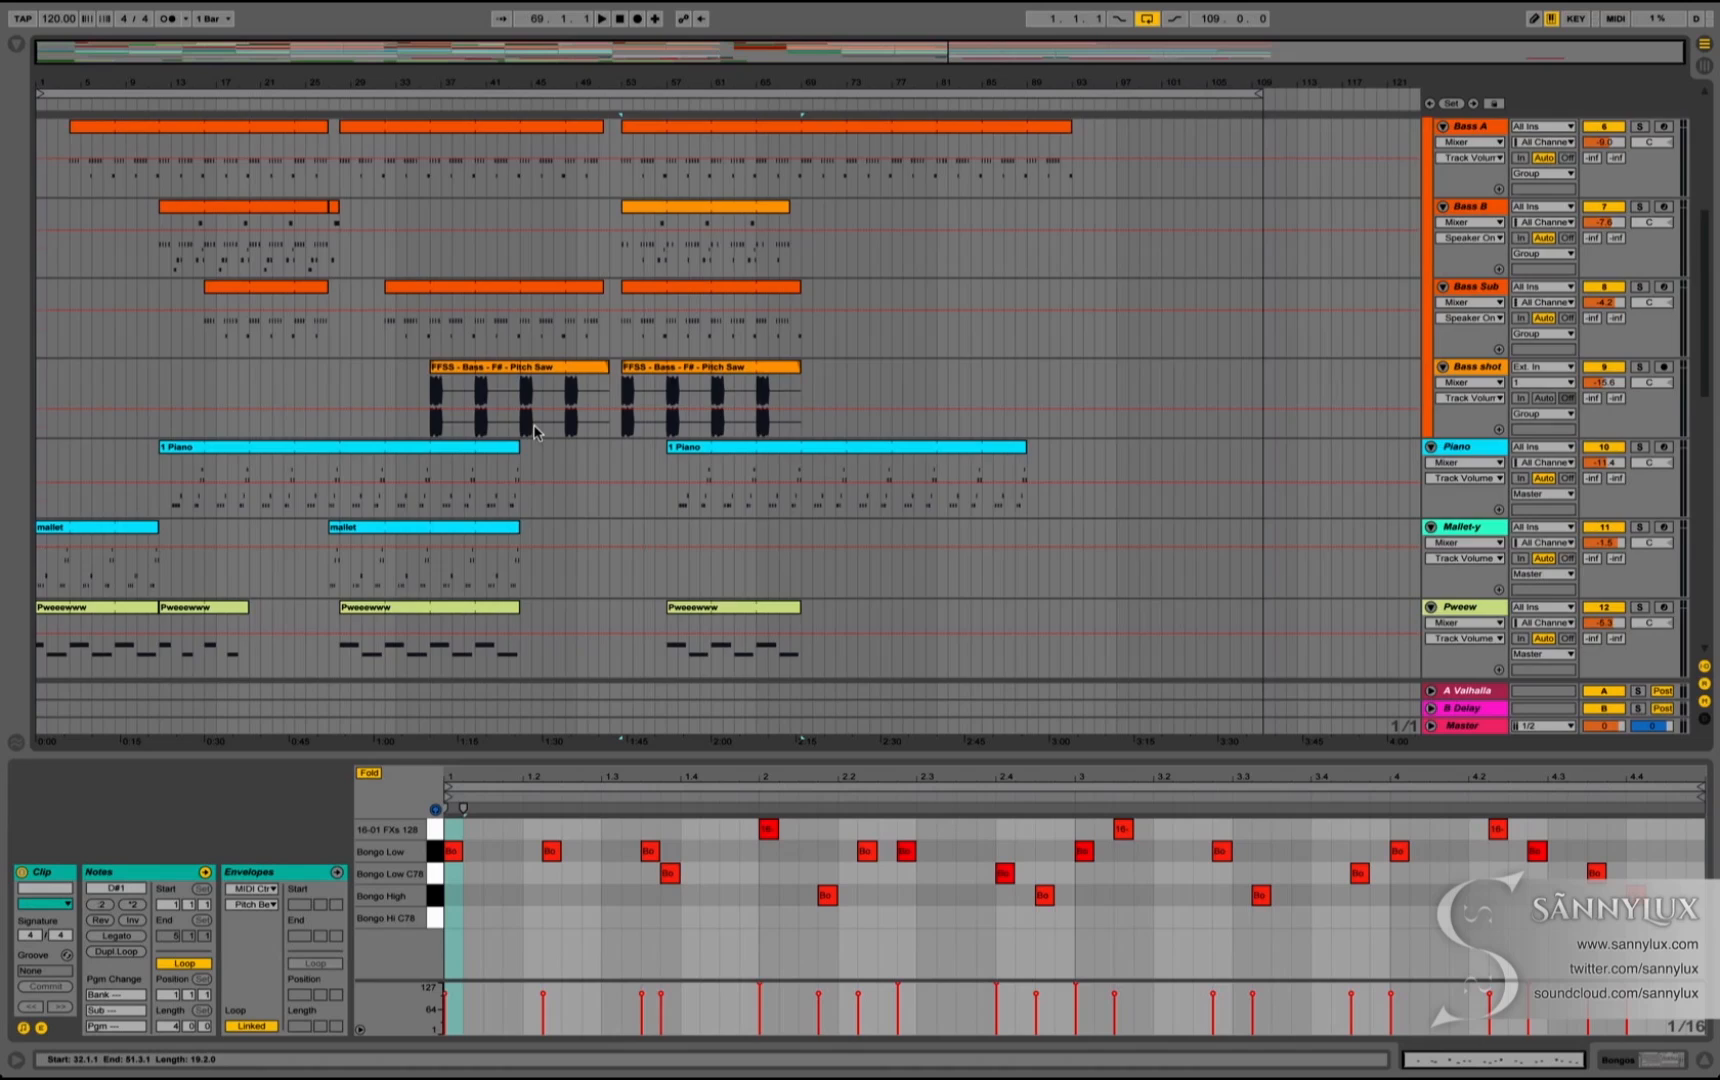
scroll(535, 432, up, 5)
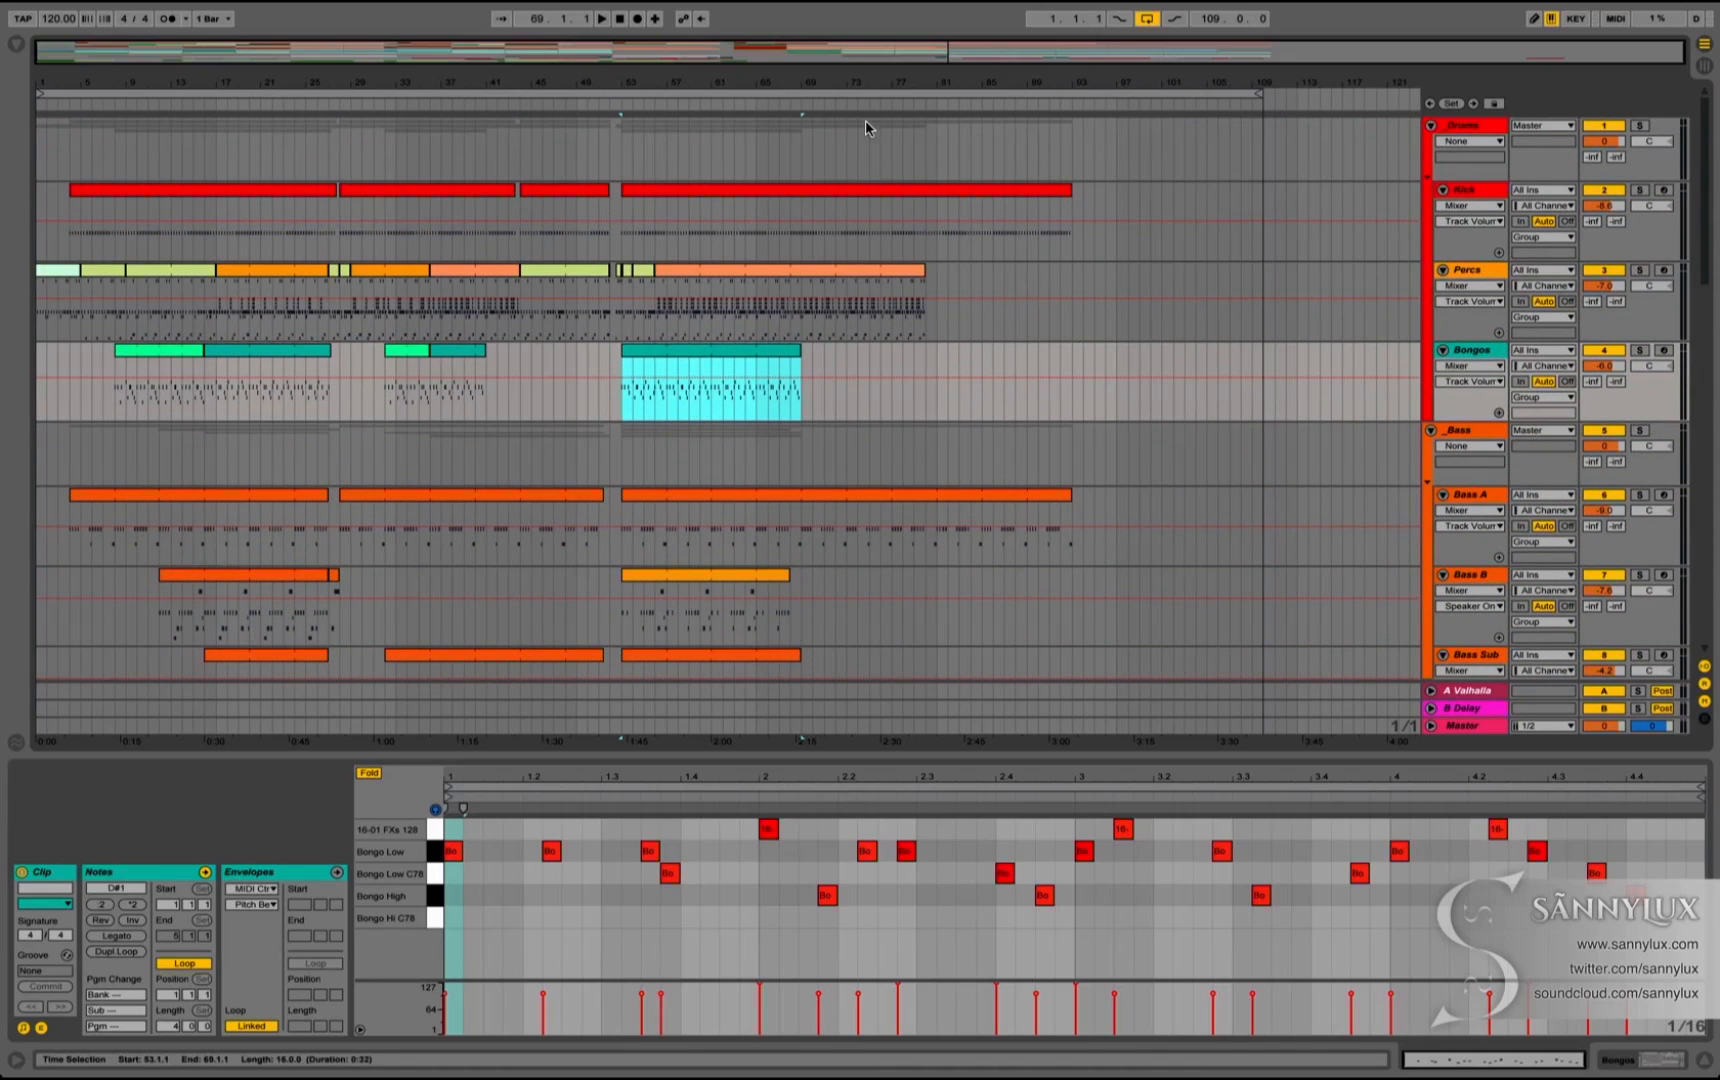
drag(893, 83, 885, 76)
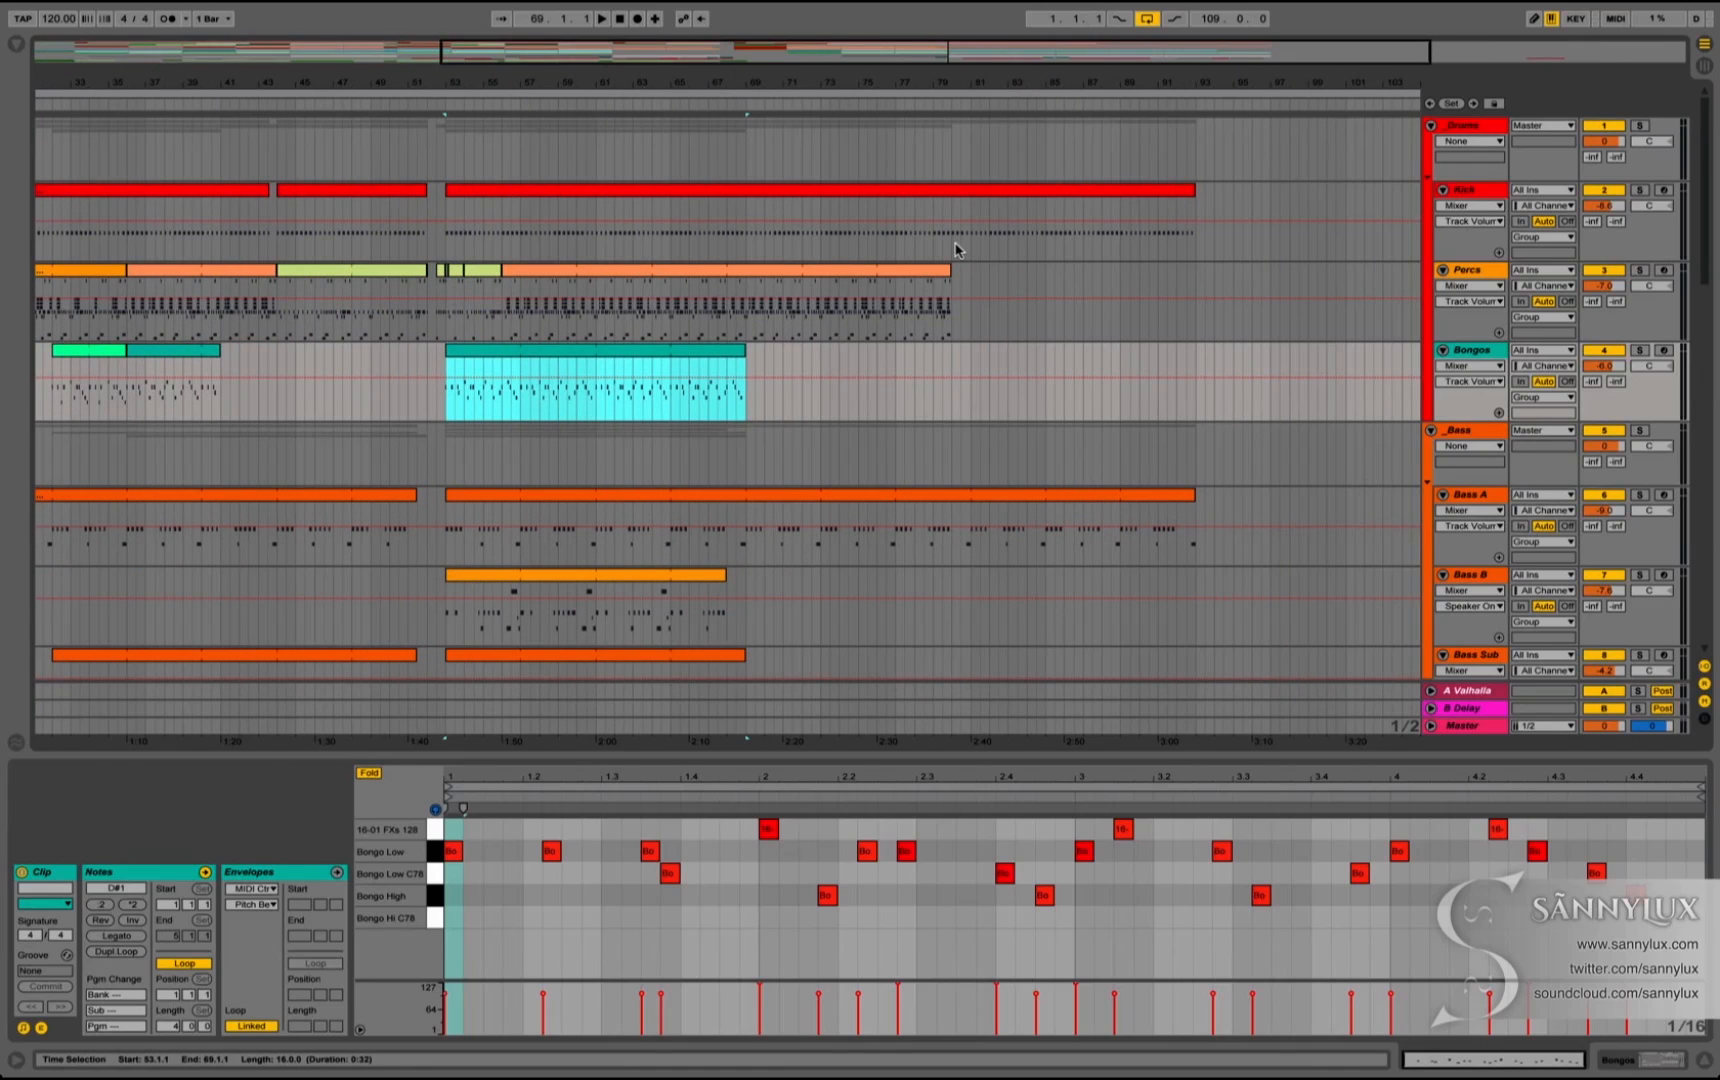
scroll(949, 246, down, 15)
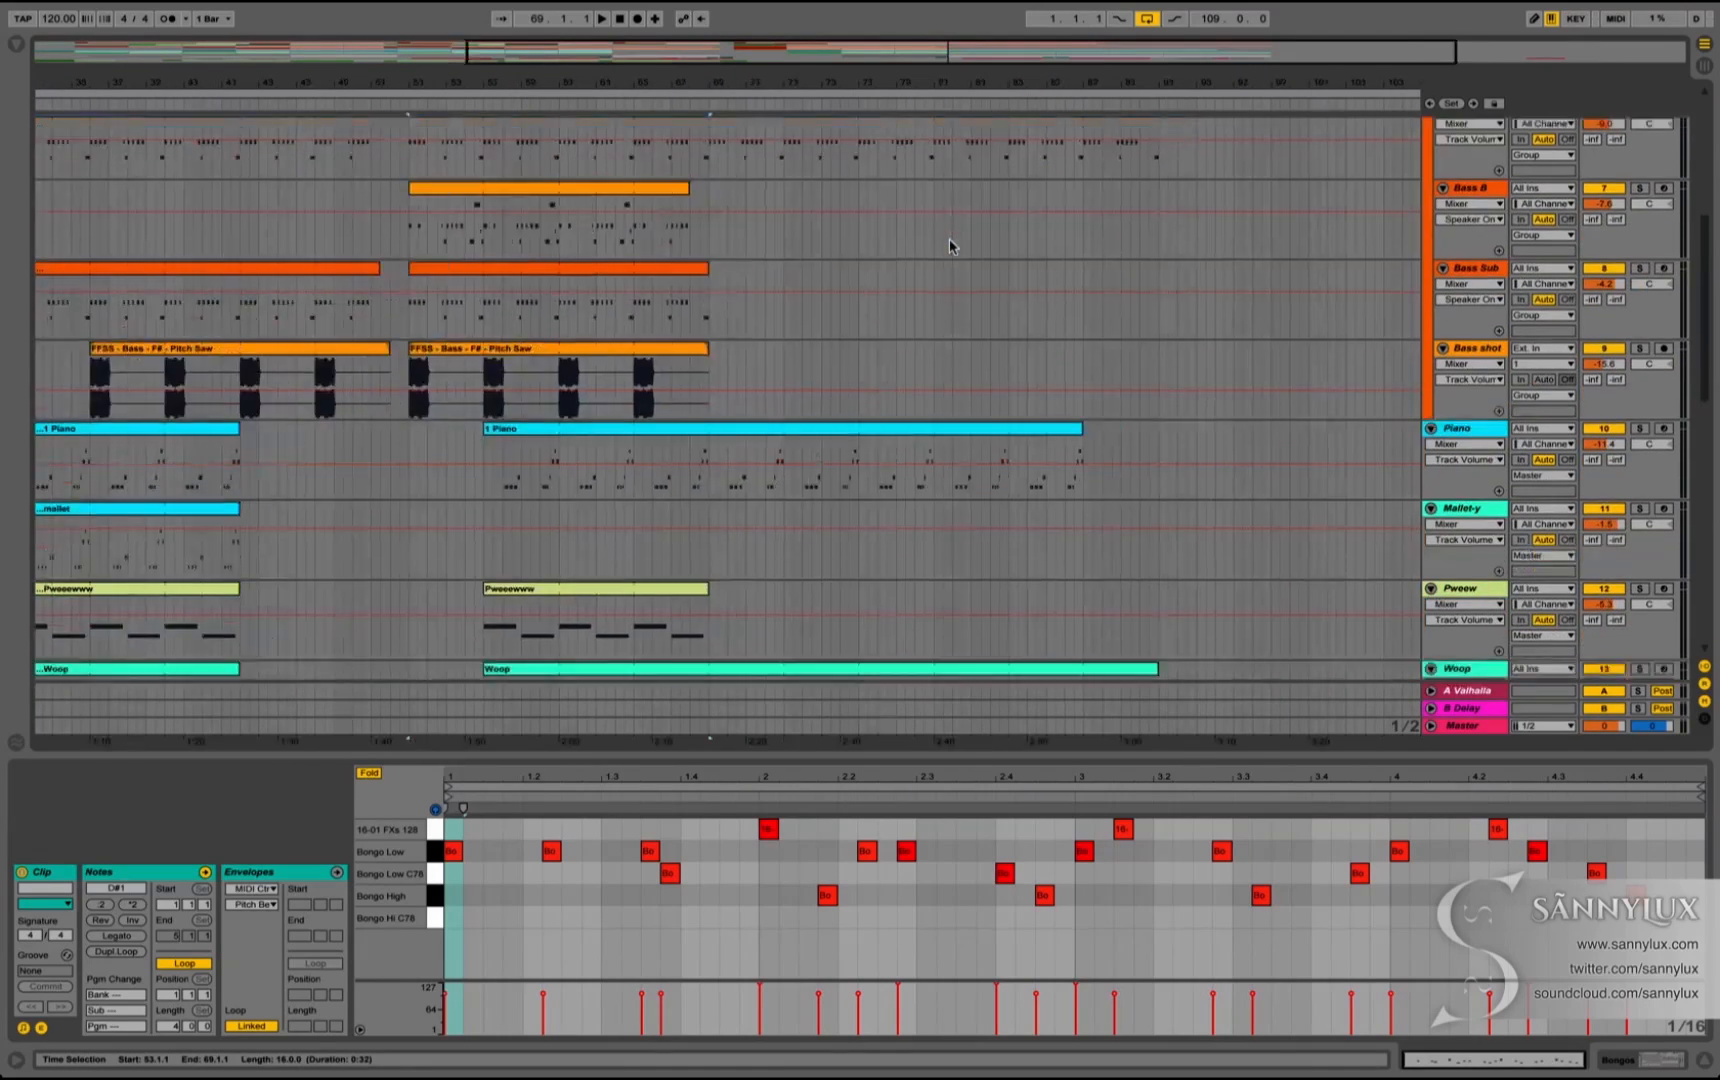
scroll(738, 297, up, 15)
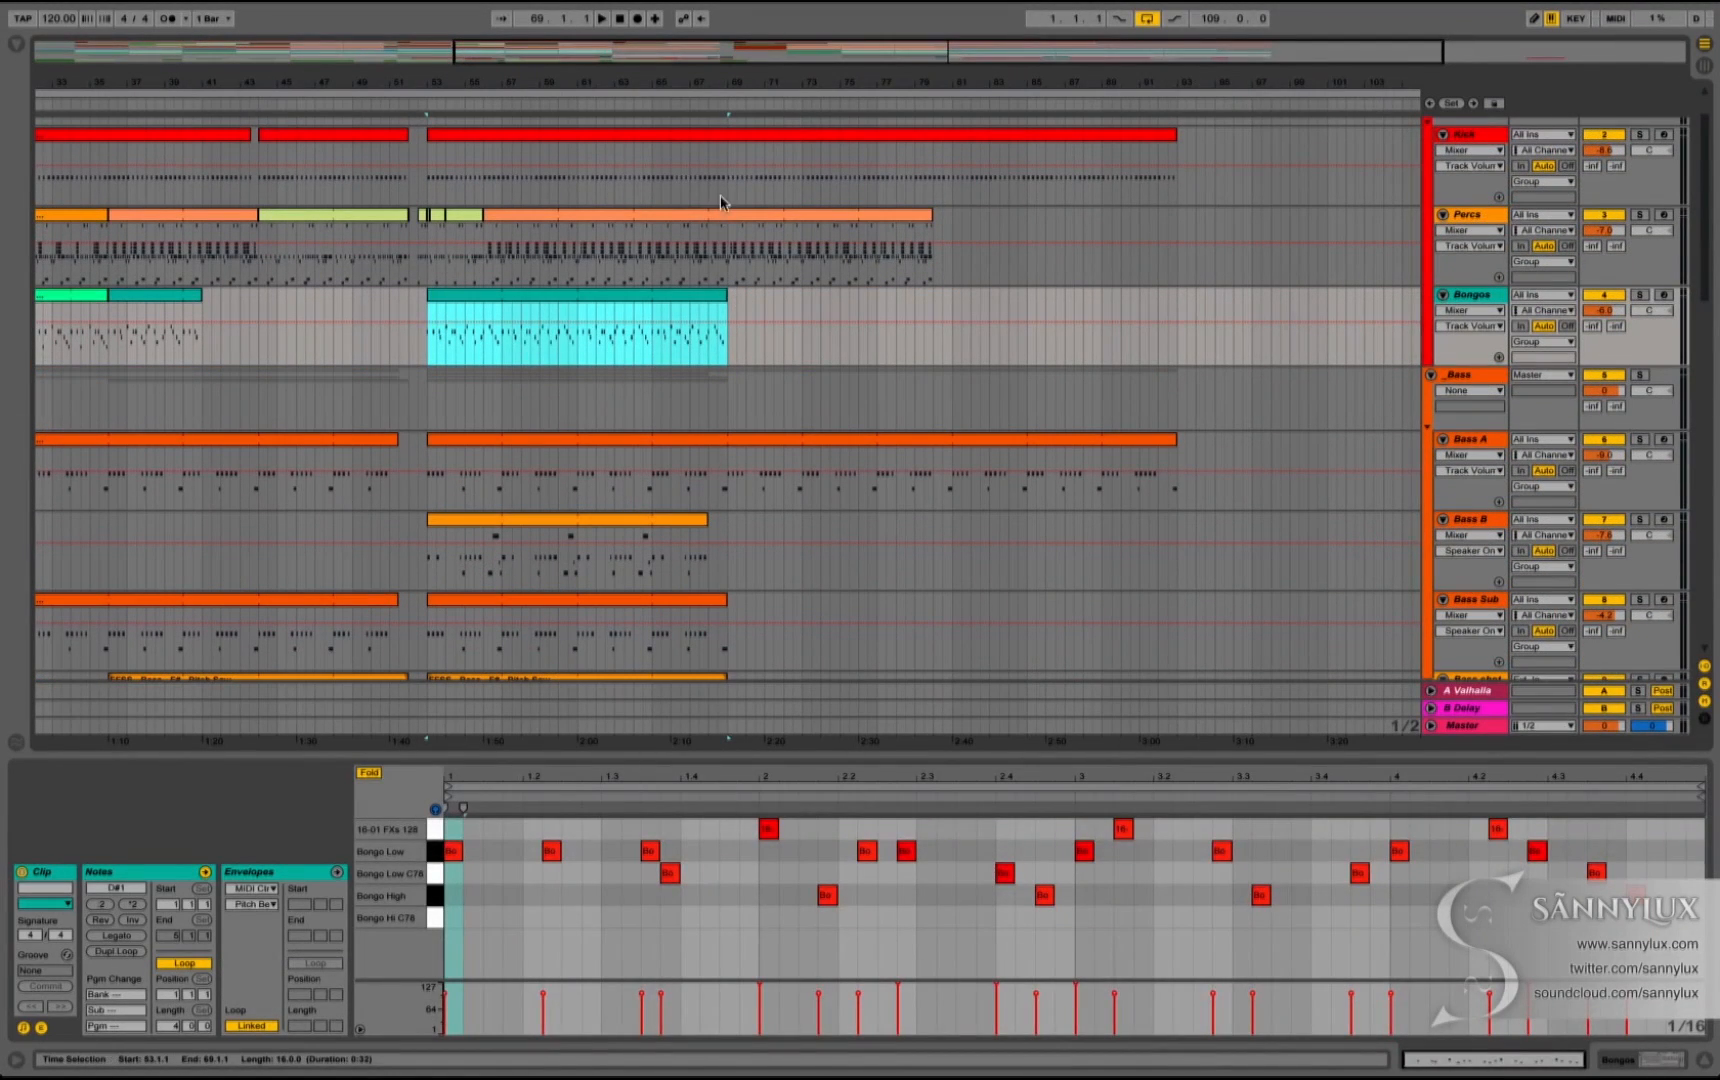
click(722, 181)
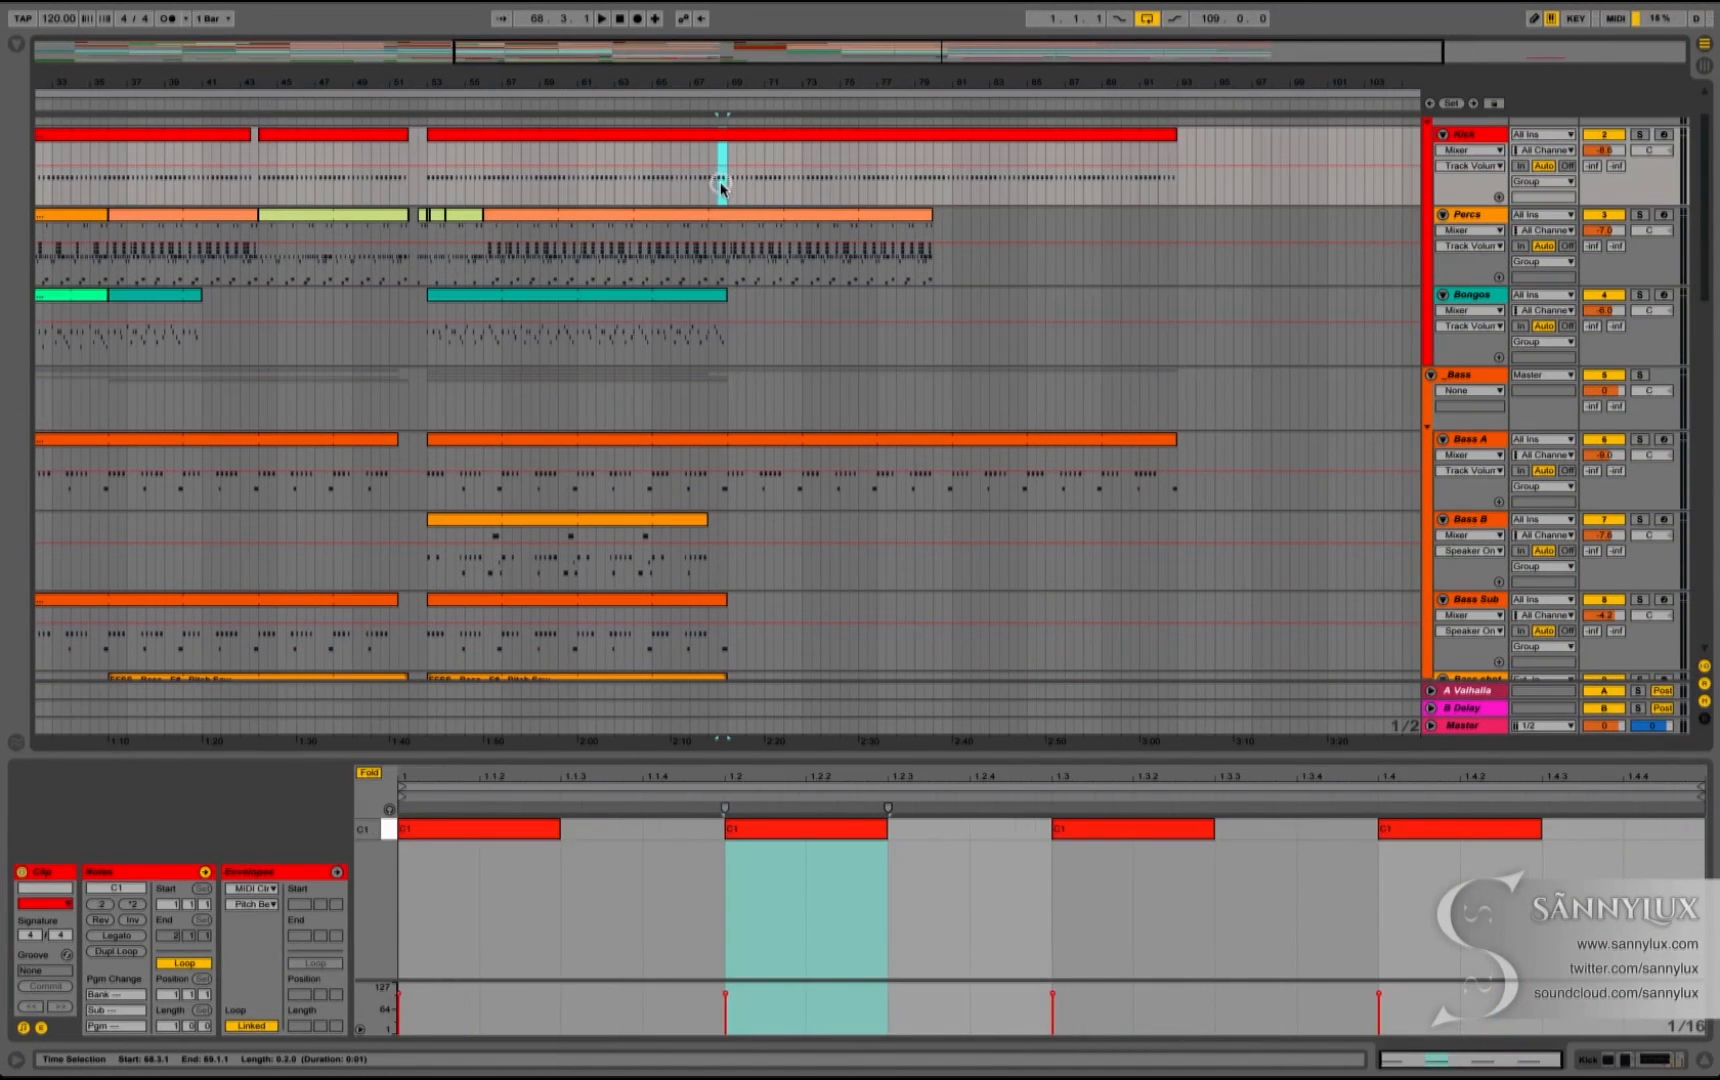
Step: Copy bars 52 to 60 of the Percs track to bar 68 and extend the copy's last clip to end at bar 84
click(727, 265)
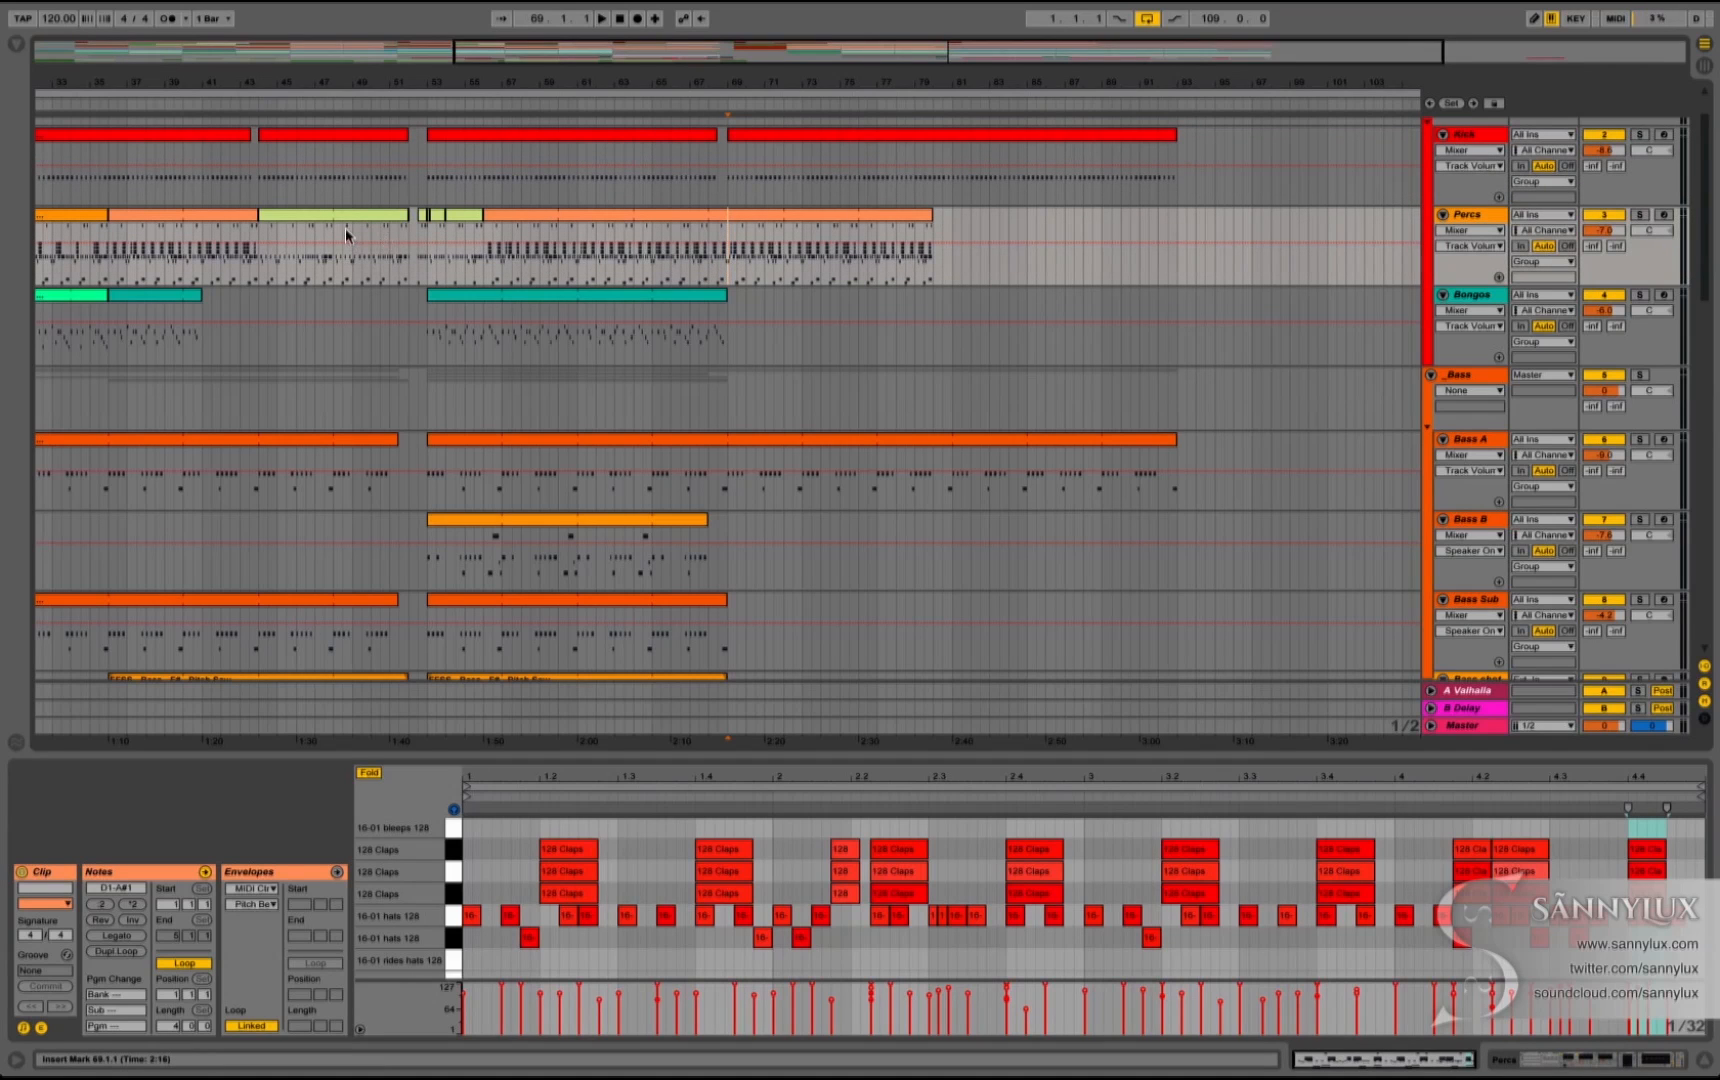
drag(410, 268, 520, 277)
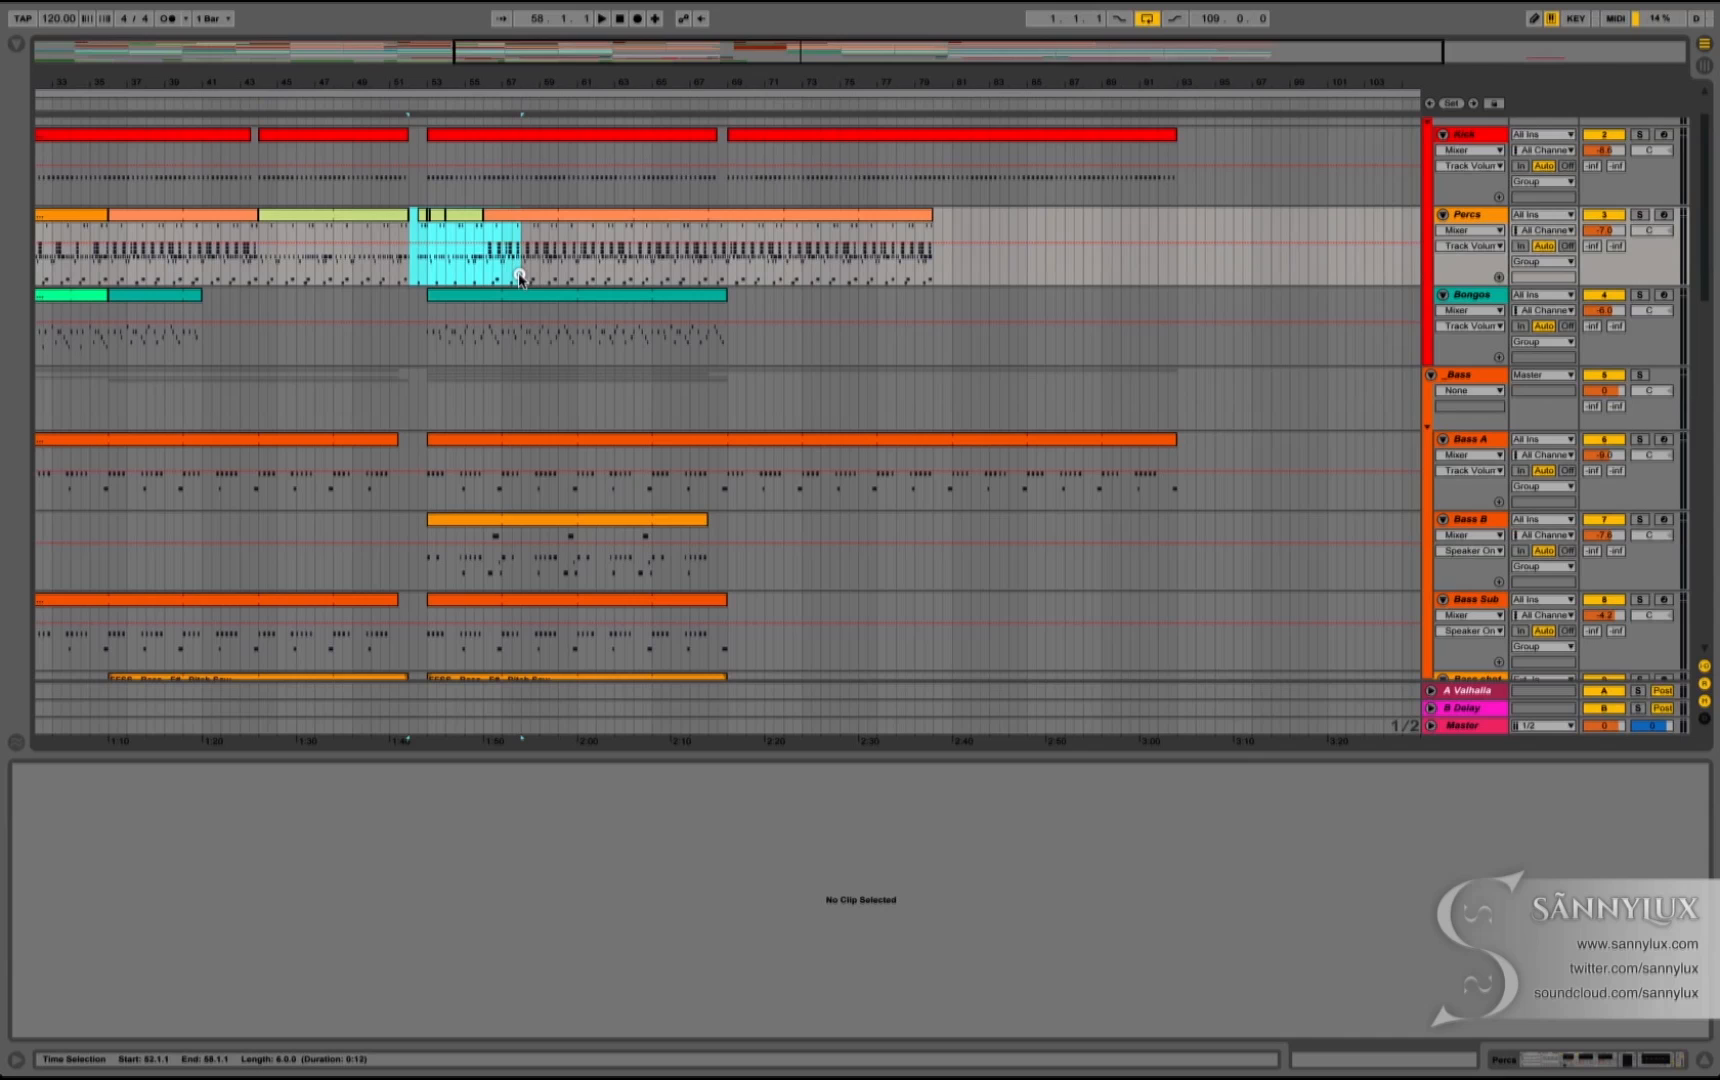
drag(519, 277, 560, 272)
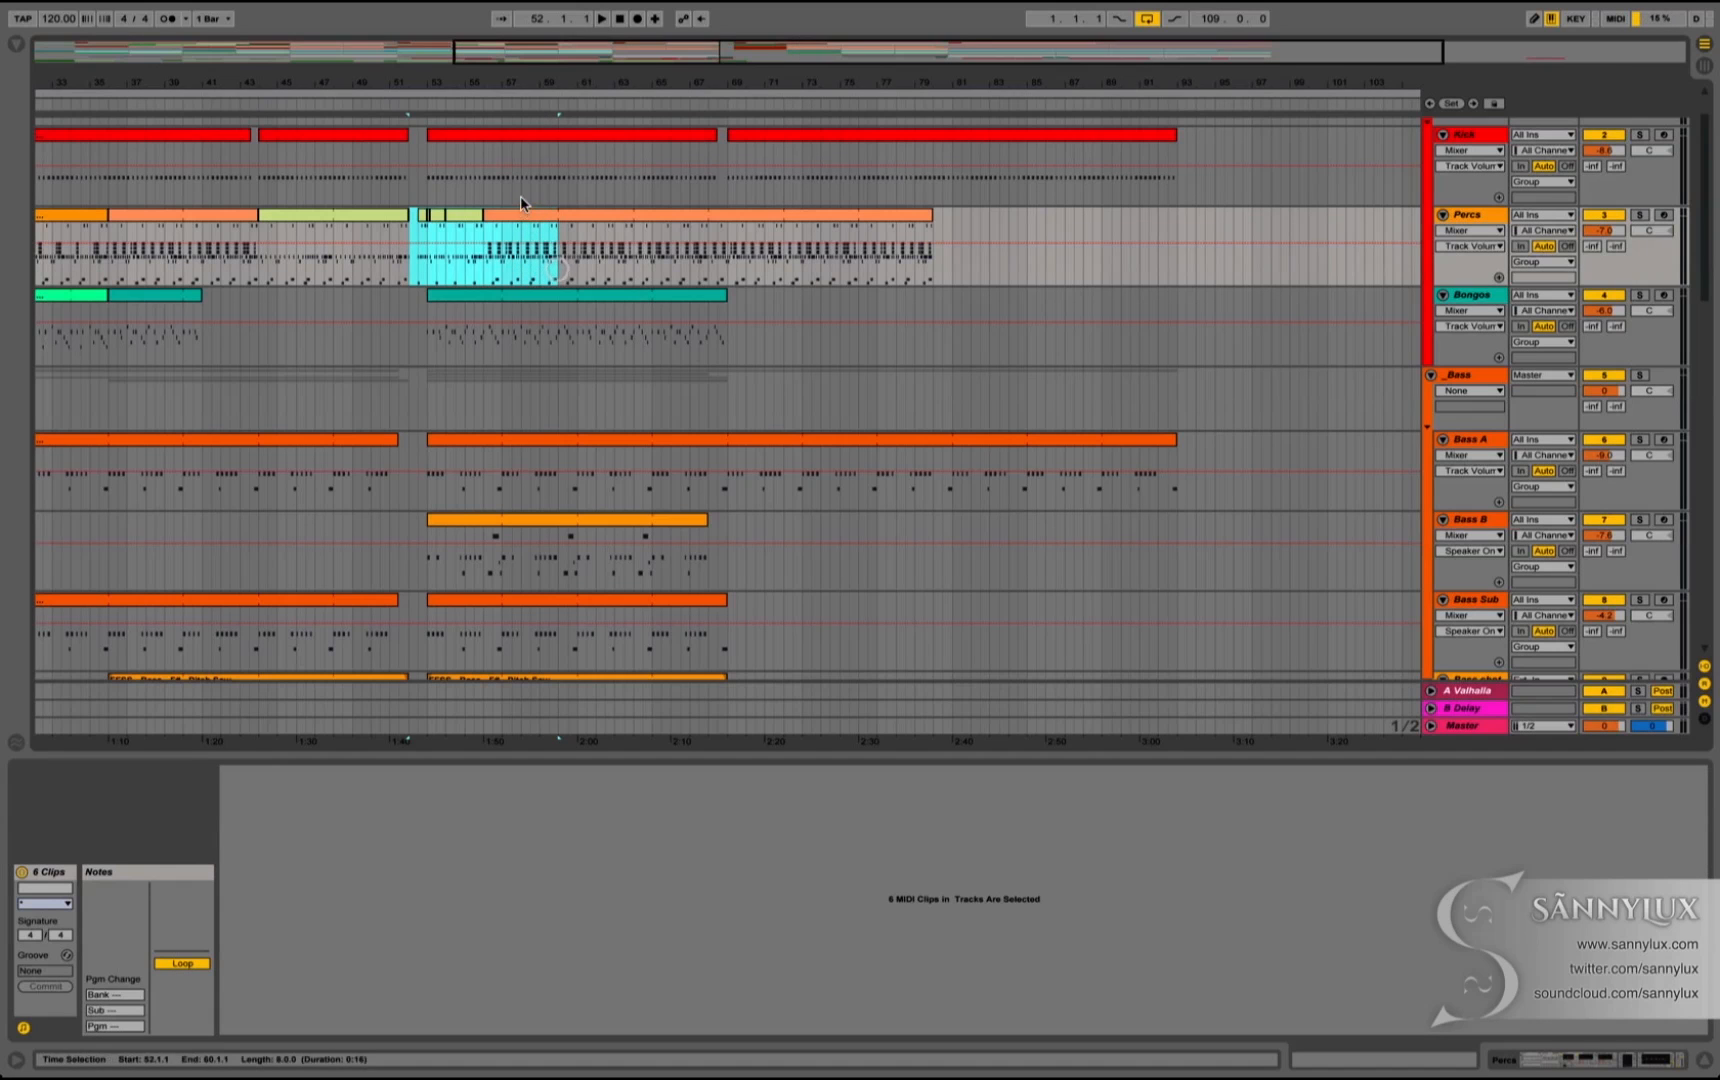
drag(520, 212, 828, 262)
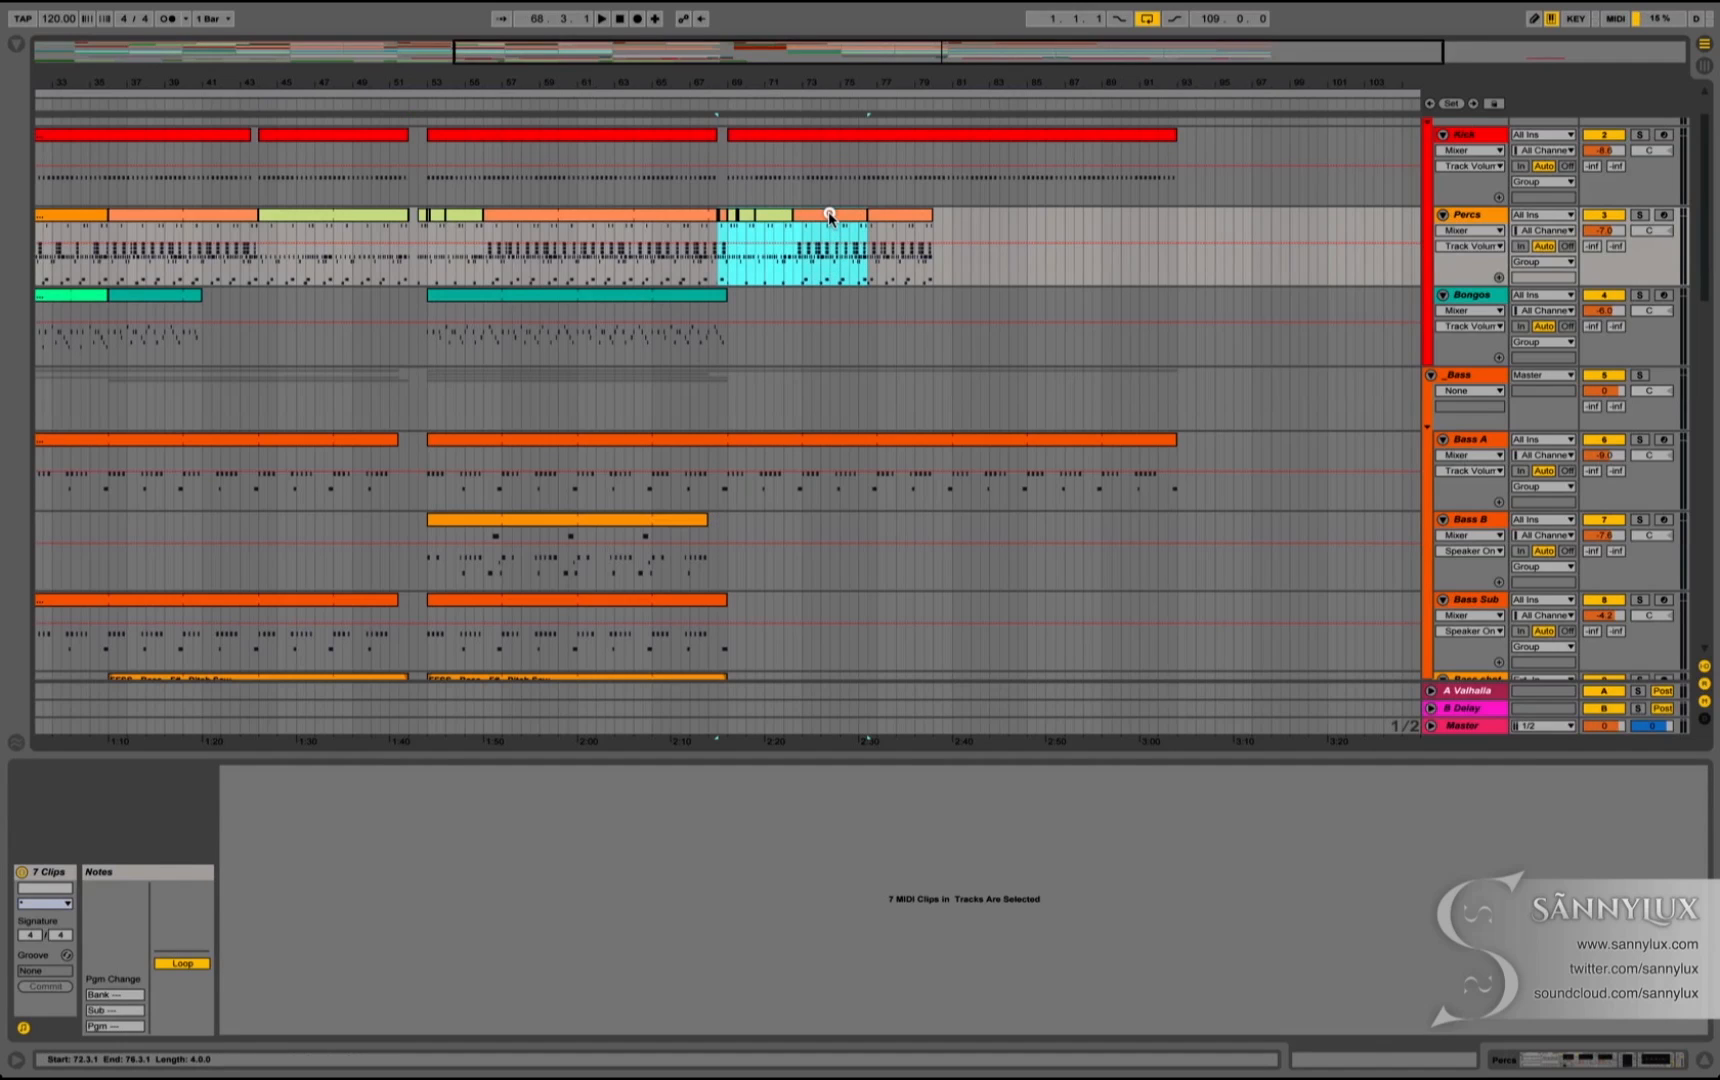
drag(830, 215, 820, 216)
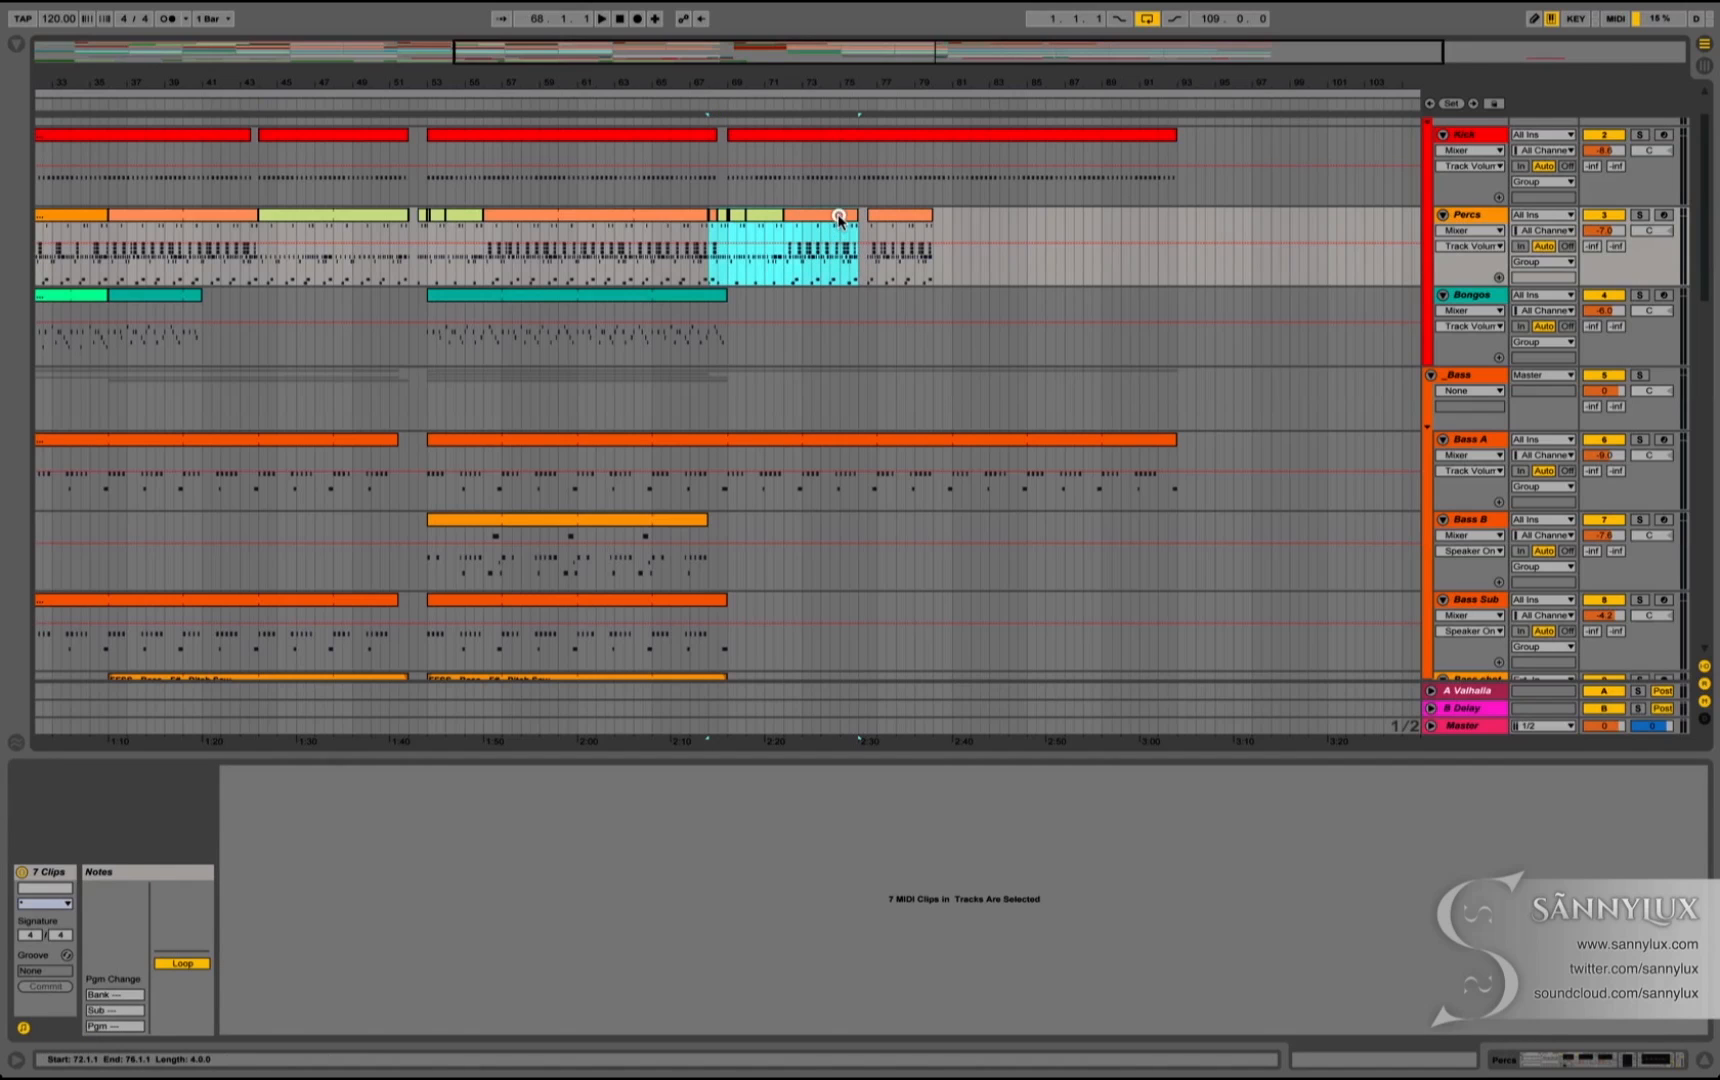
click(838, 215)
drag(913, 214, 1008, 222)
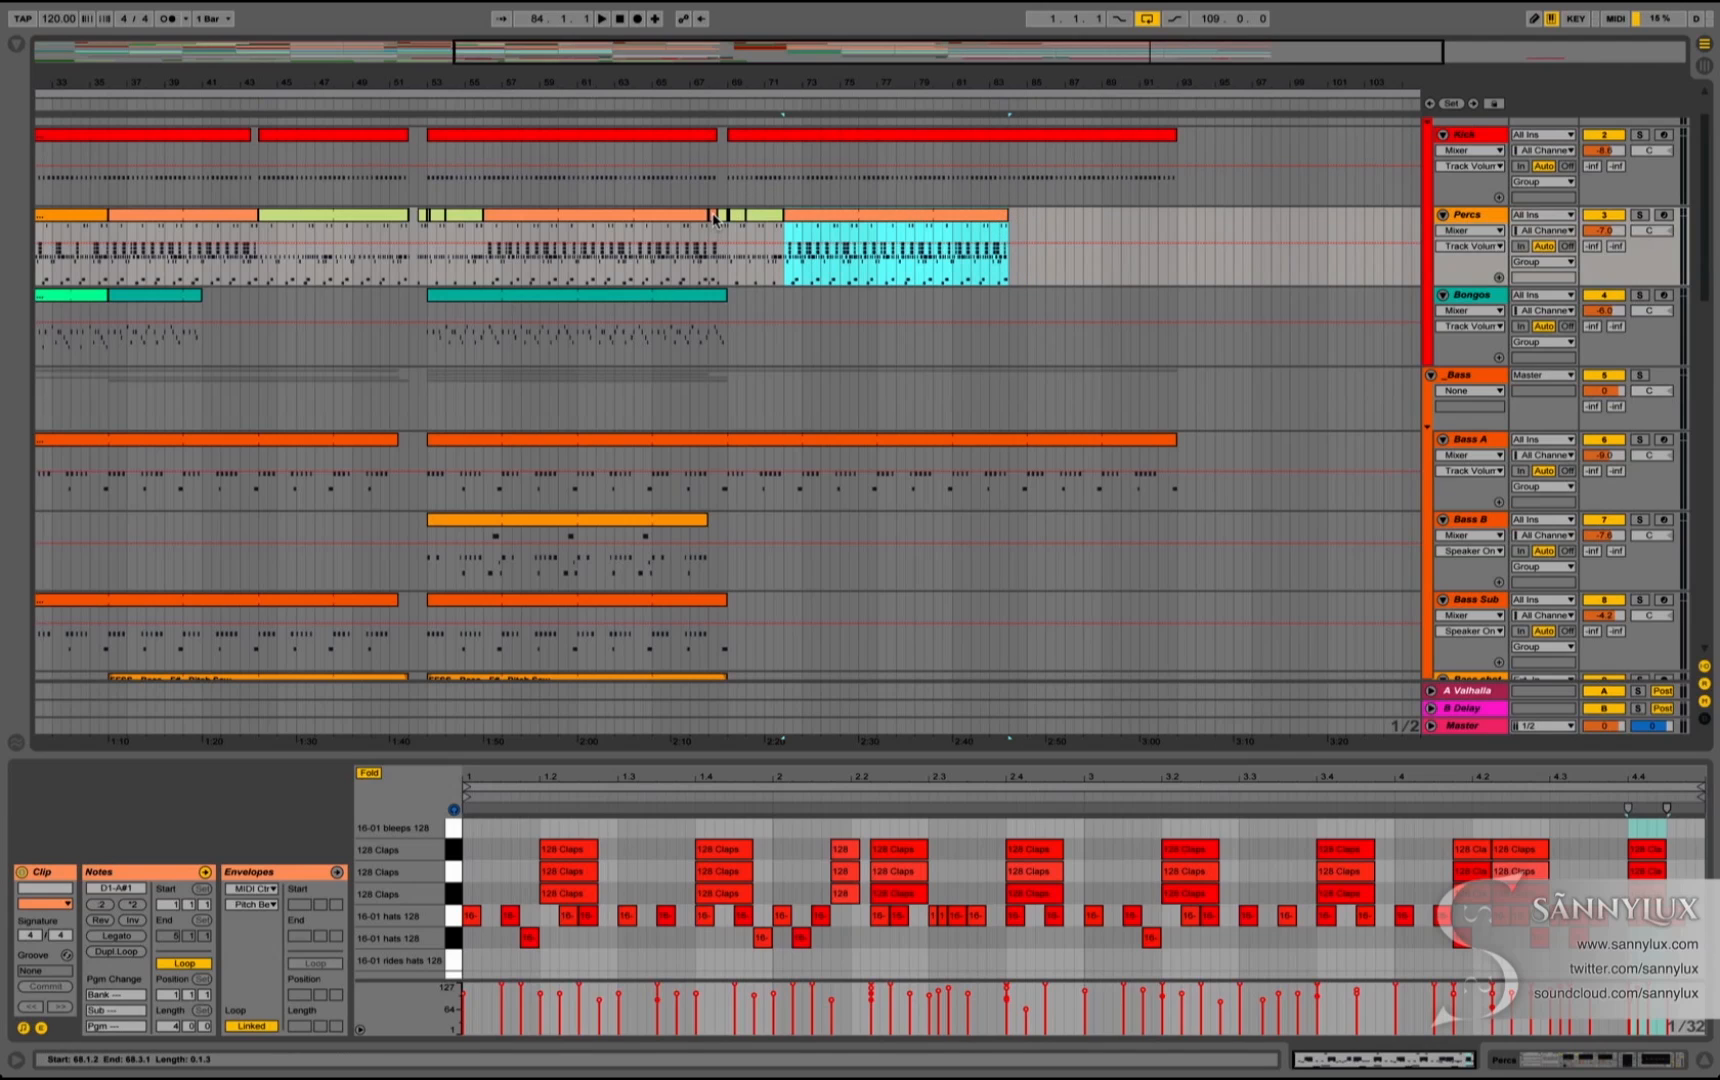
Step: Play the transition from bar 67 and delete bars 69 to 73 of the Bass A track
click(690, 265)
key(space)
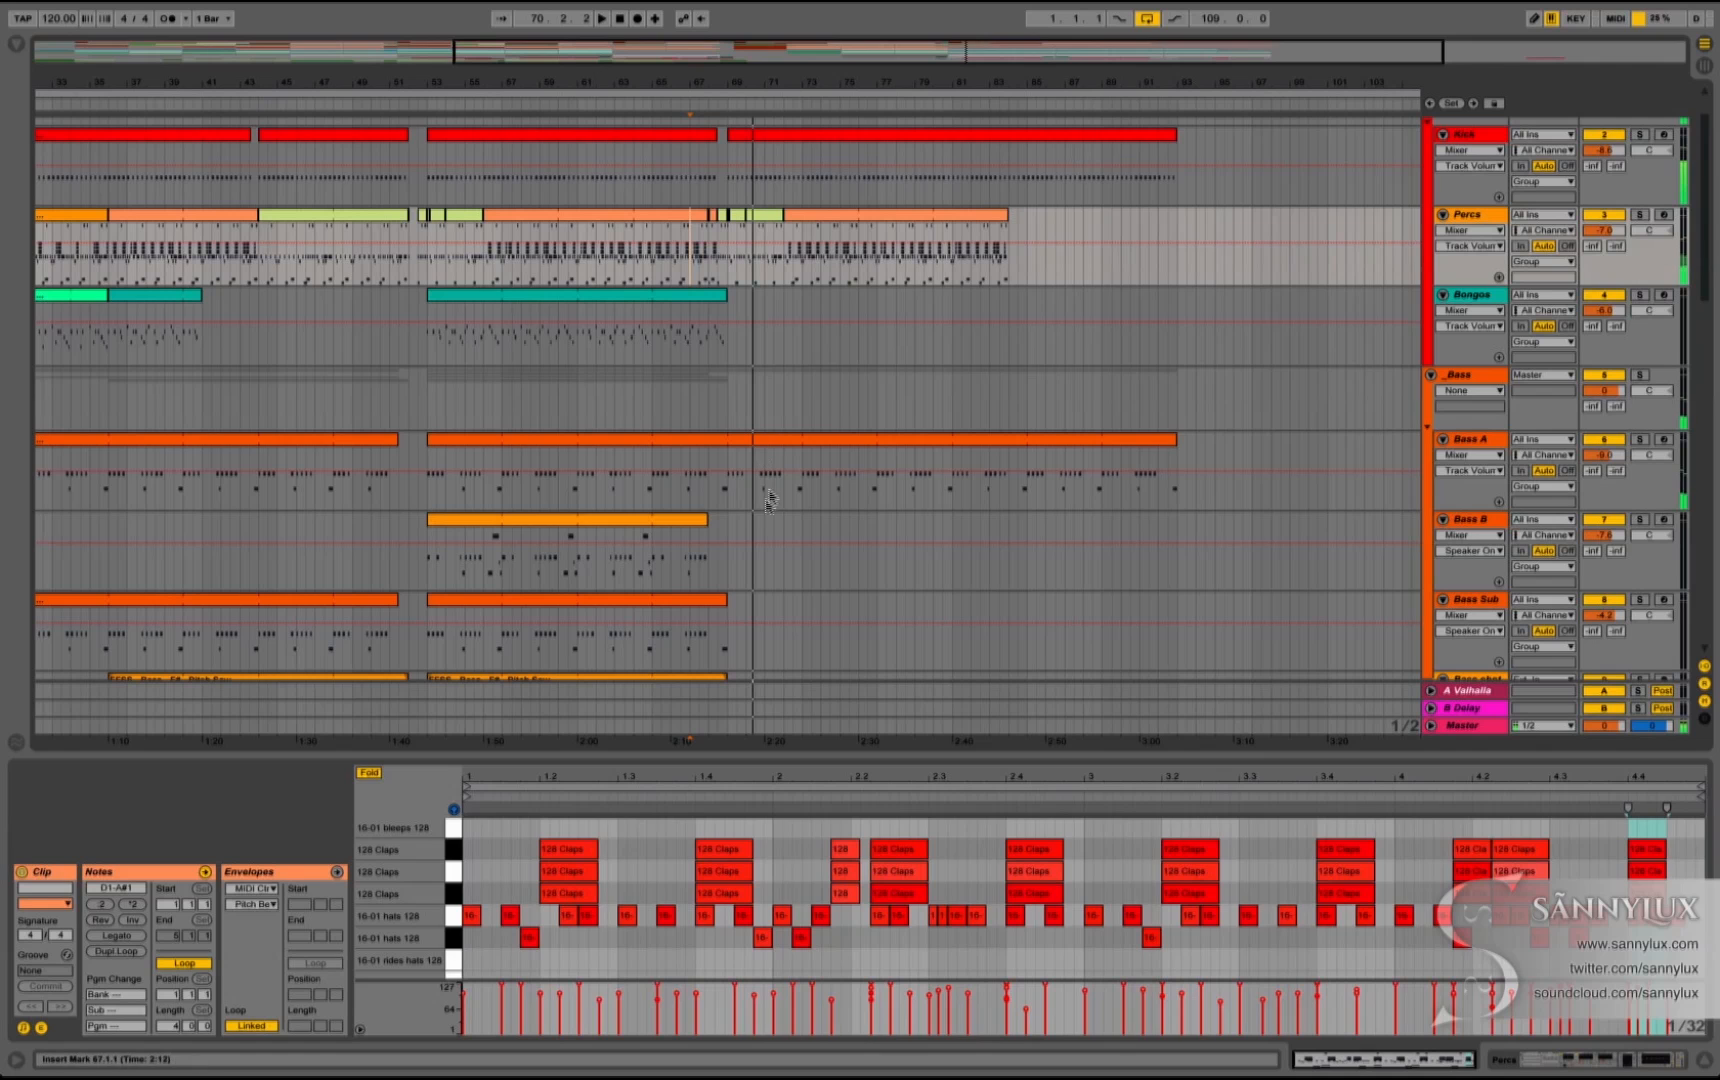
drag(731, 492, 801, 481)
key(Delete)
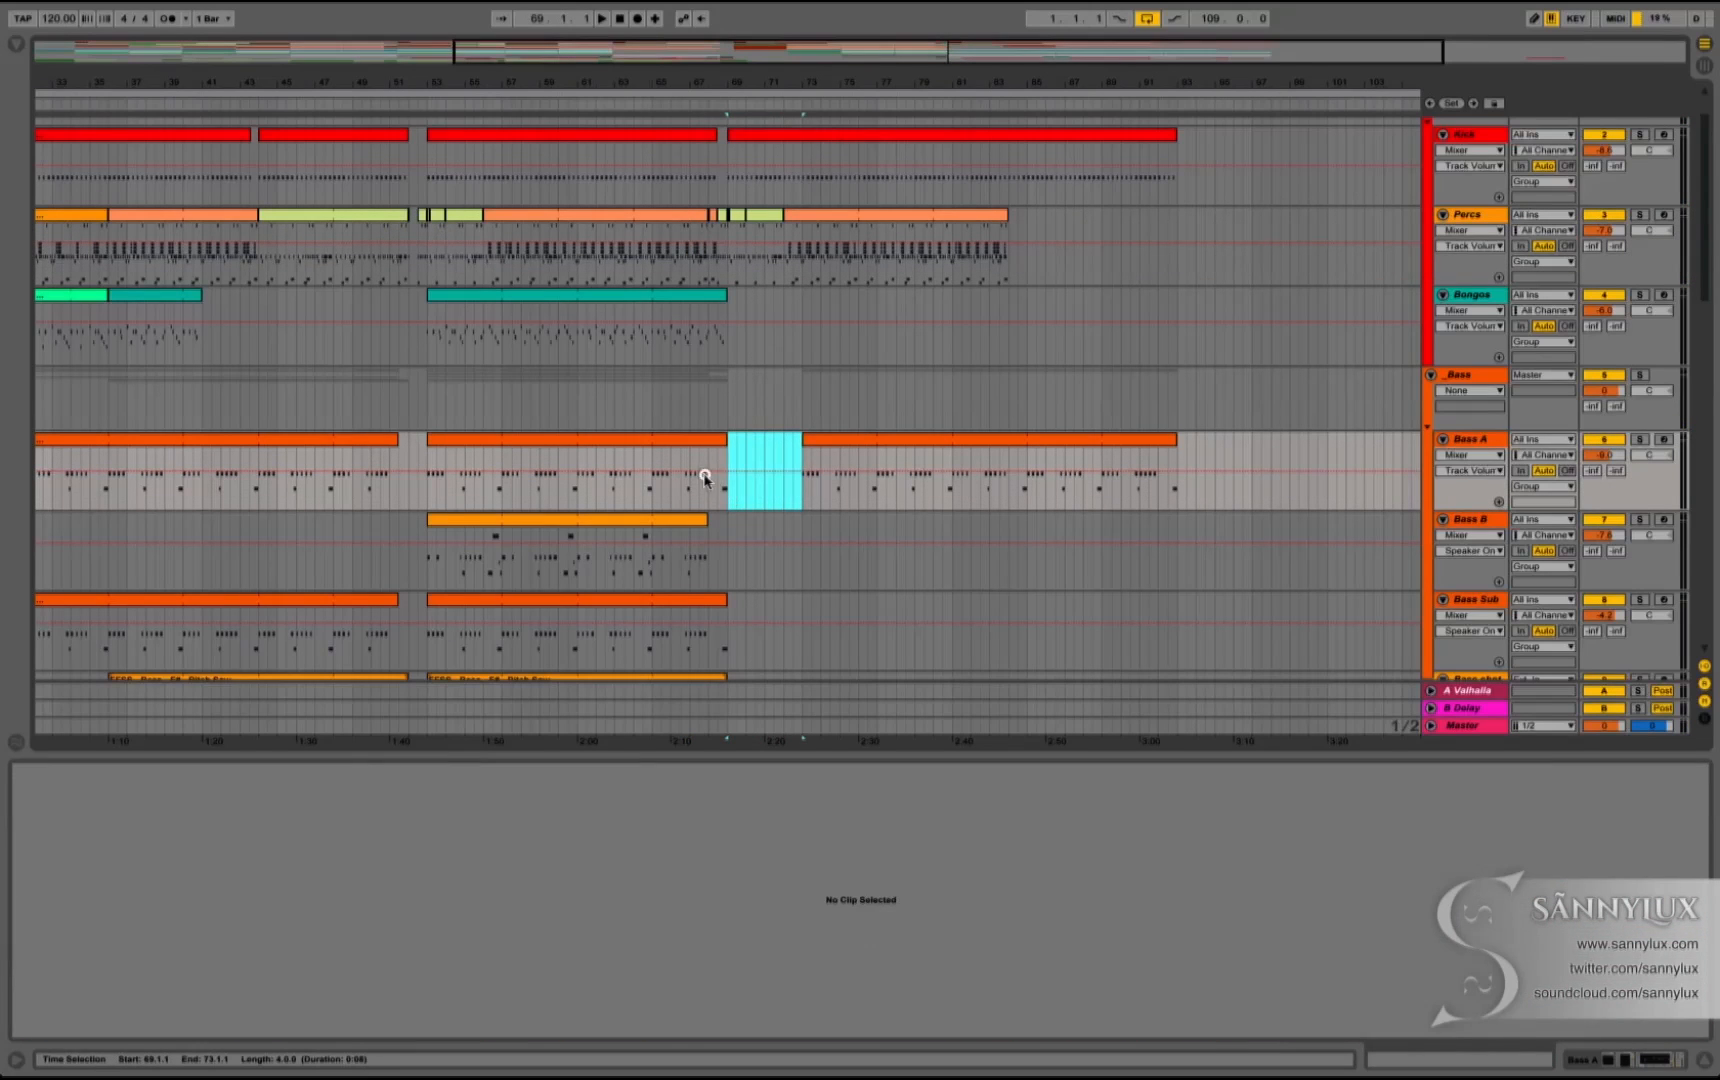
Step: Play the arrangement from bar 68 and check the melodic, vocal, trumpet and guitar tracks after the transition
click(716, 485)
key(space)
scroll(820, 543, down, 5)
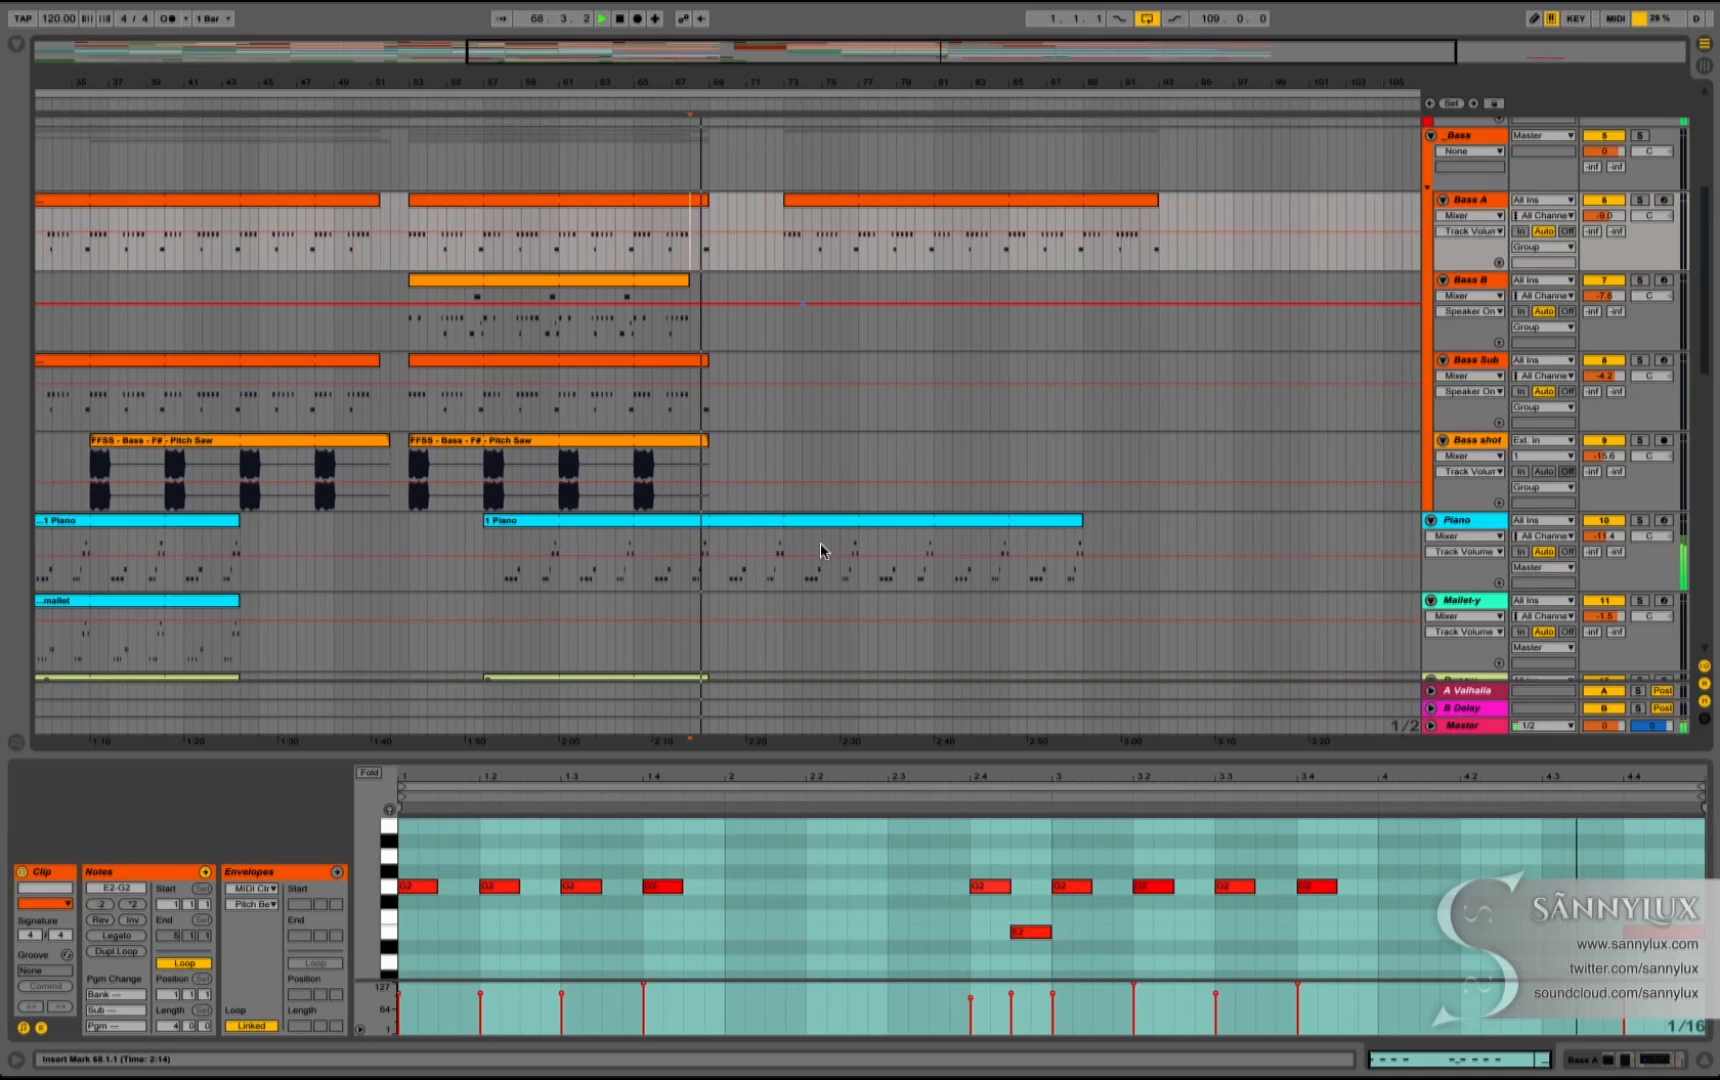
scroll(820, 543, down, 10)
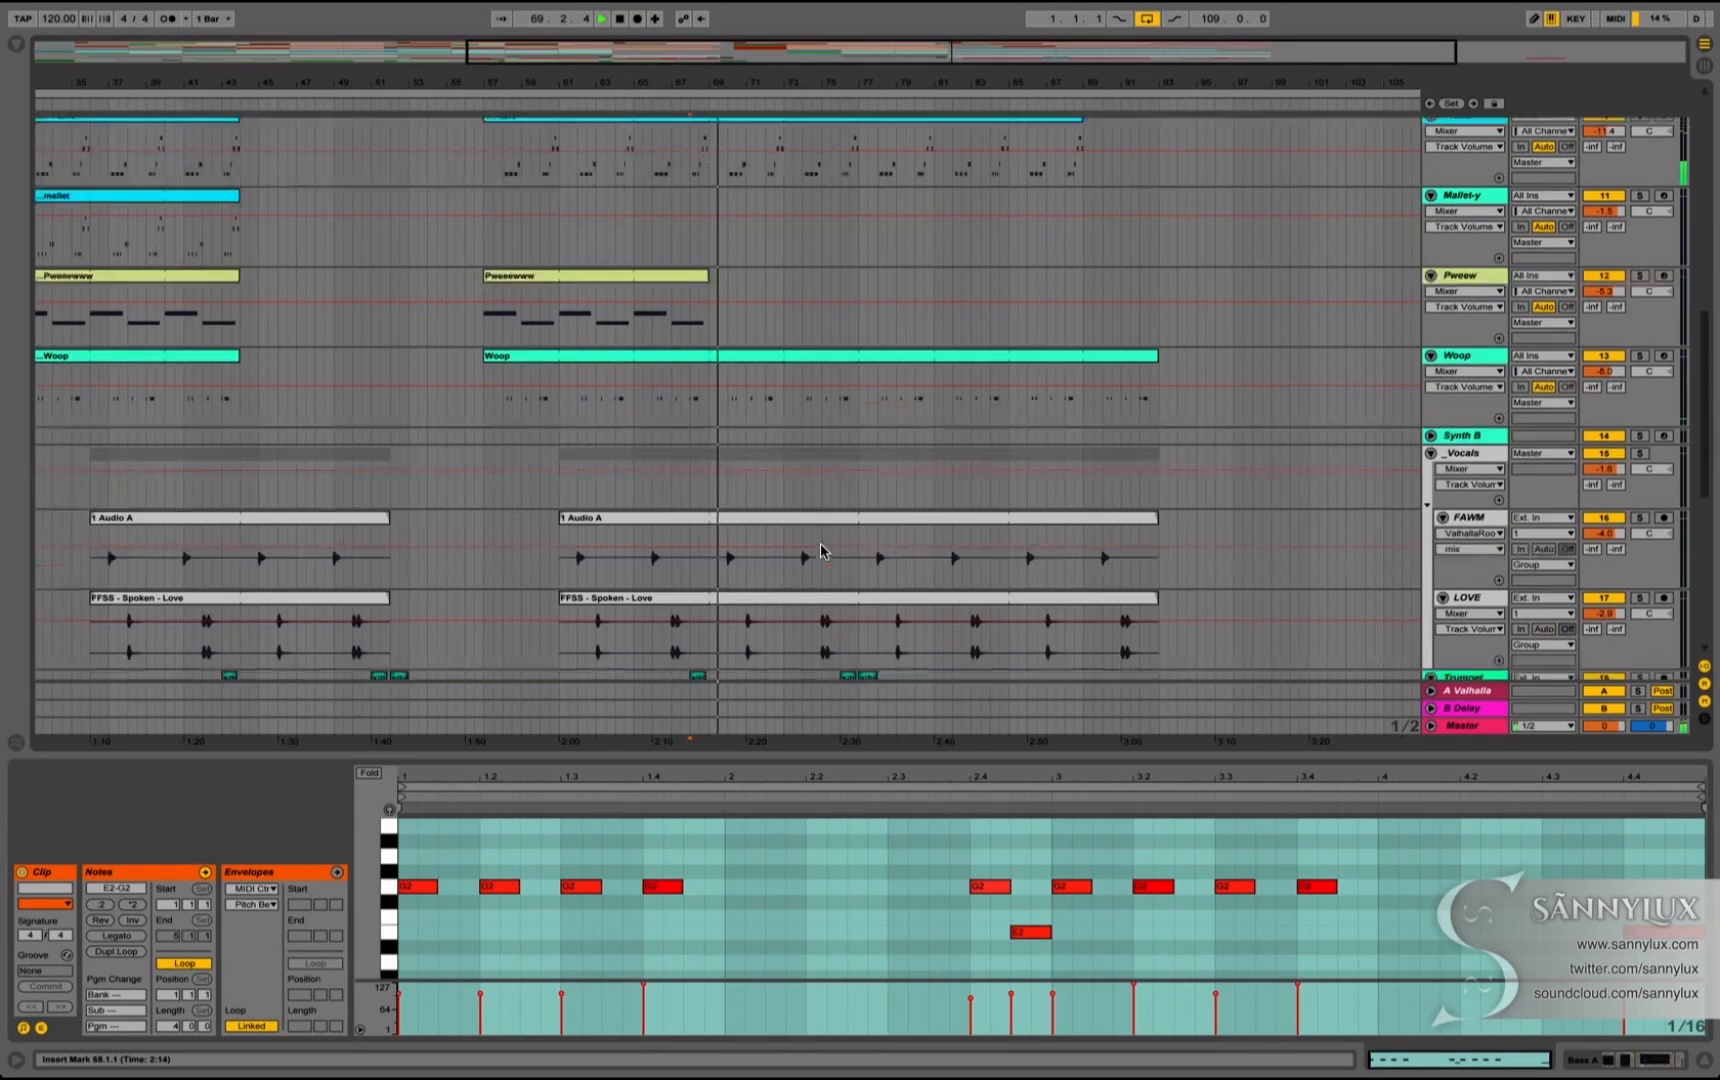
scroll(820, 543, down, 1)
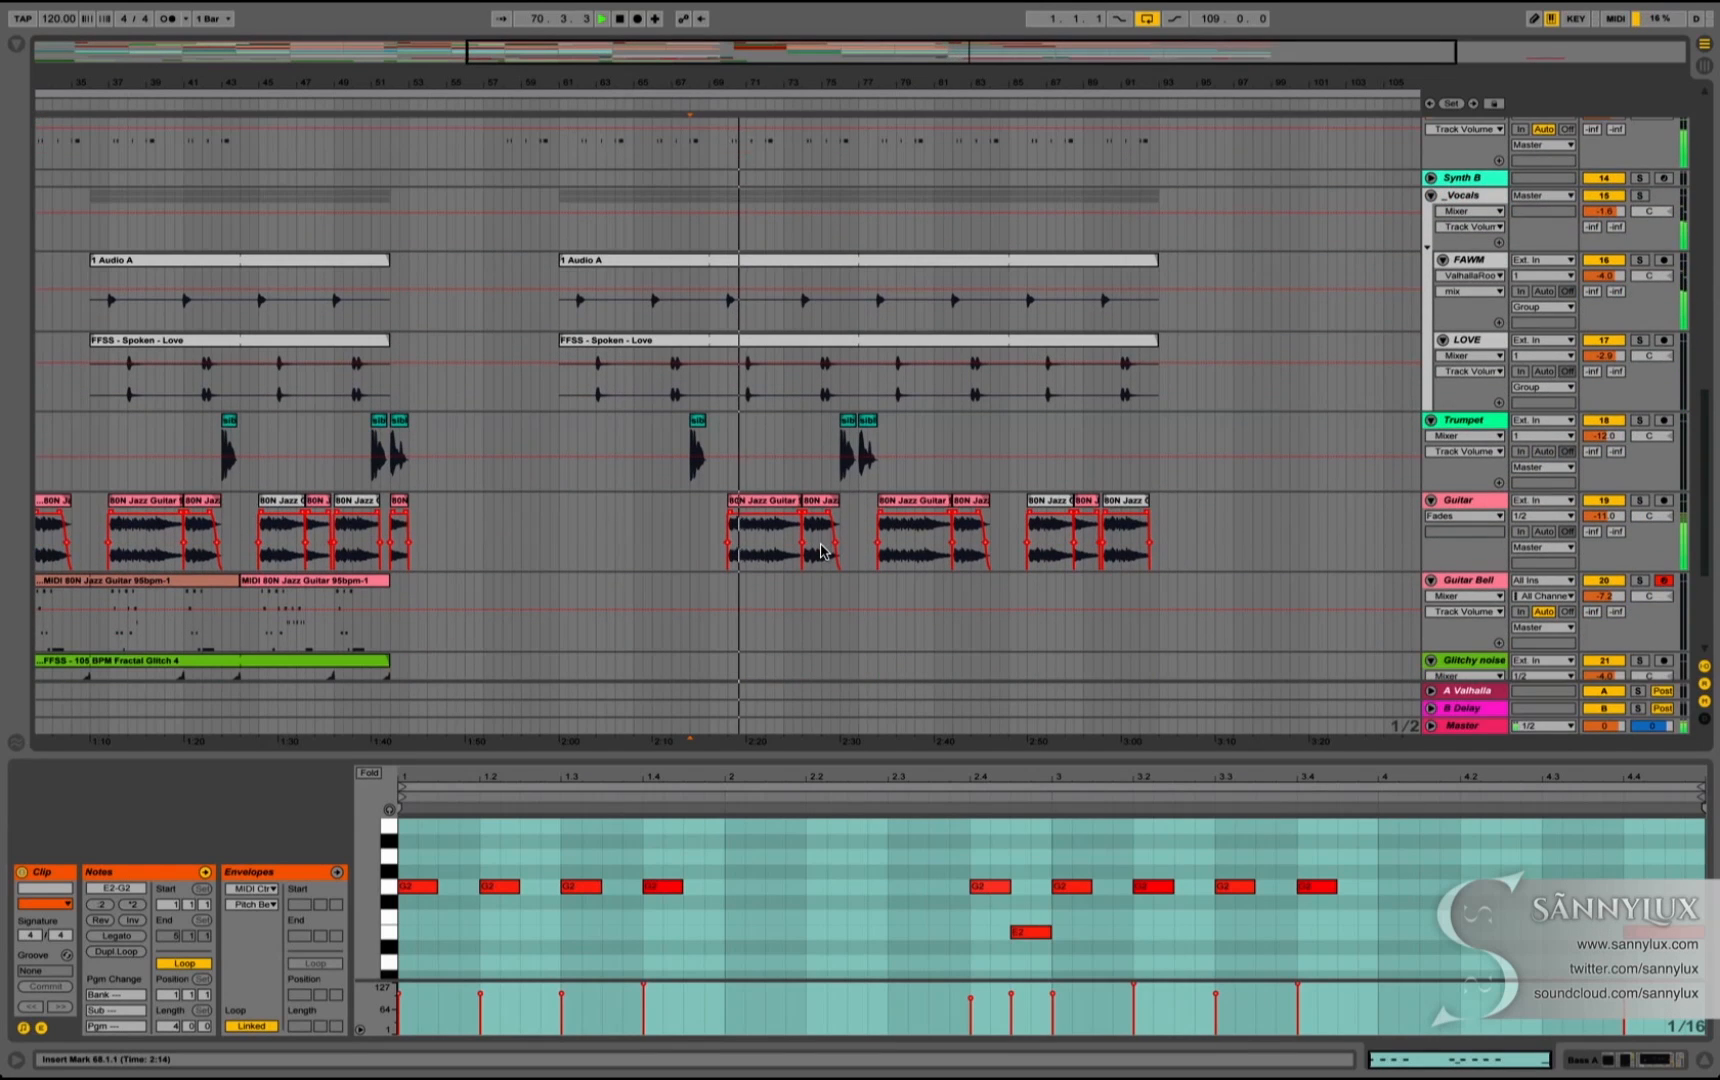
Step: Stop playback and copy the one-bar trumpet clip from bar 77 to bar 69
key(space)
drag(867, 421, 718, 435)
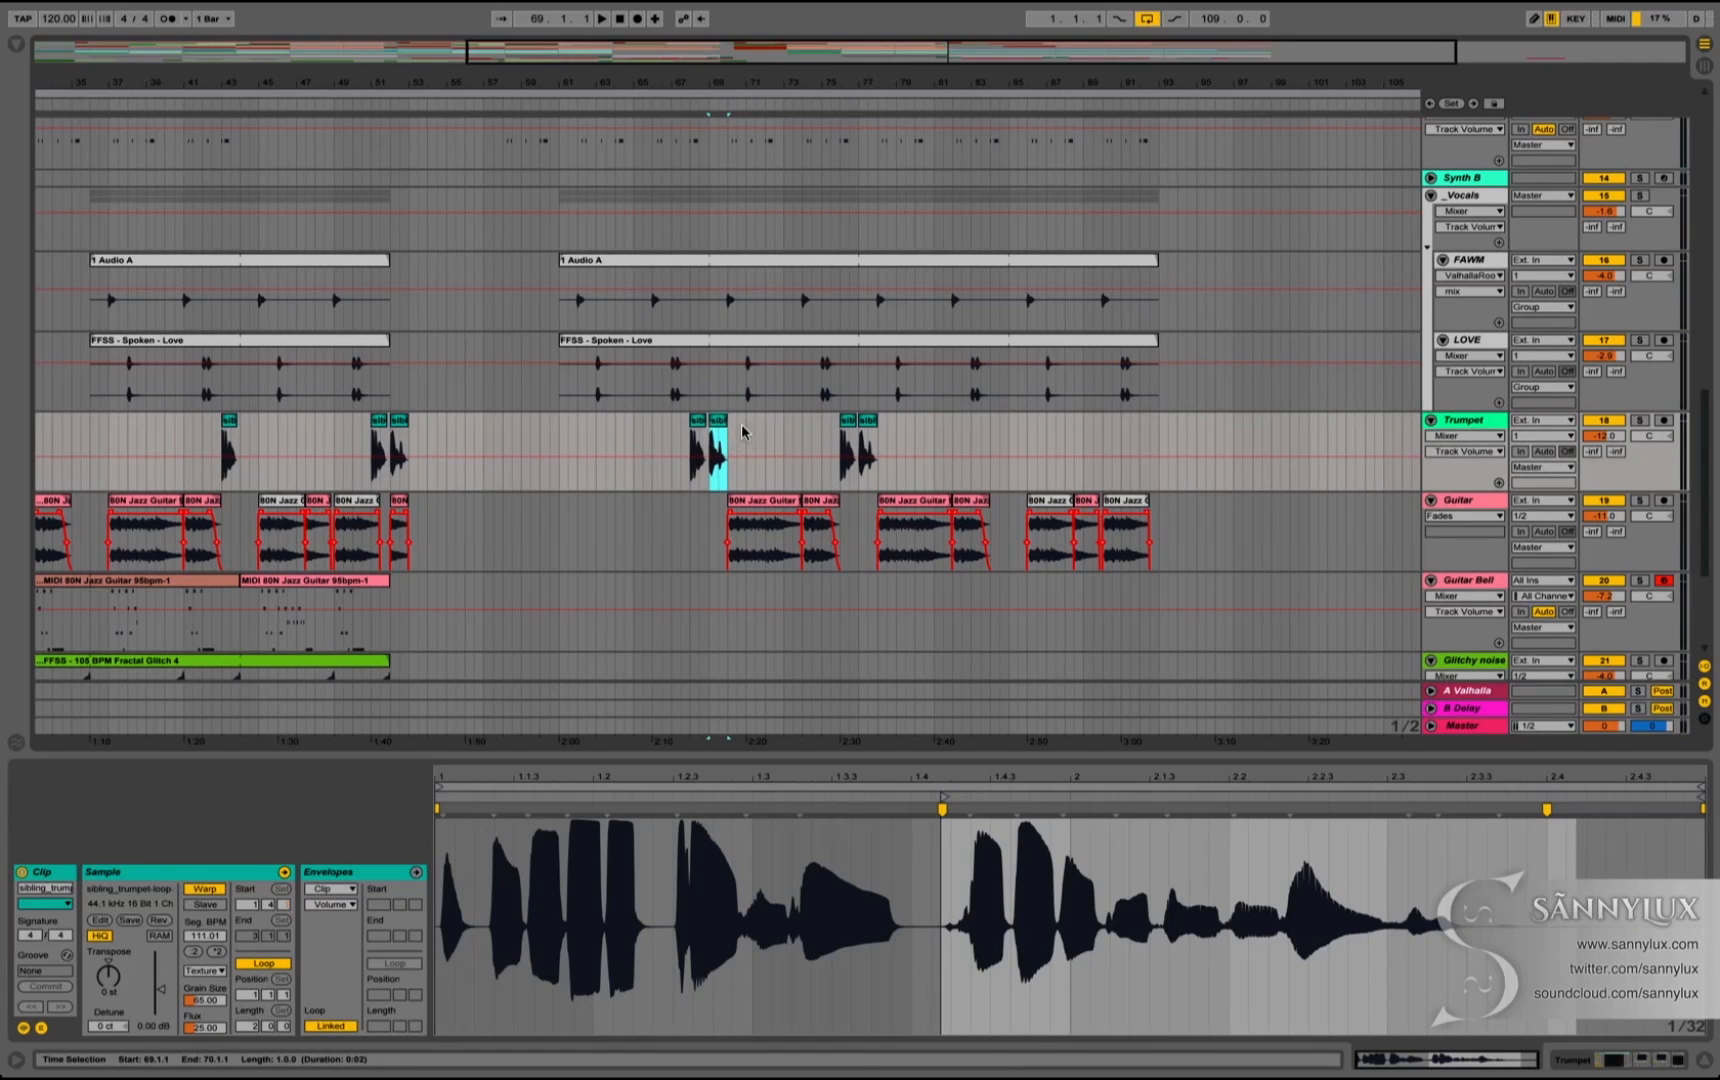
Step: Copy bars 36 to 52 of the Glitchy noise track to bar 77 and extend the copy's start back to bar 60
scroll(740, 430, up, 12)
scroll(742, 431, up, 5)
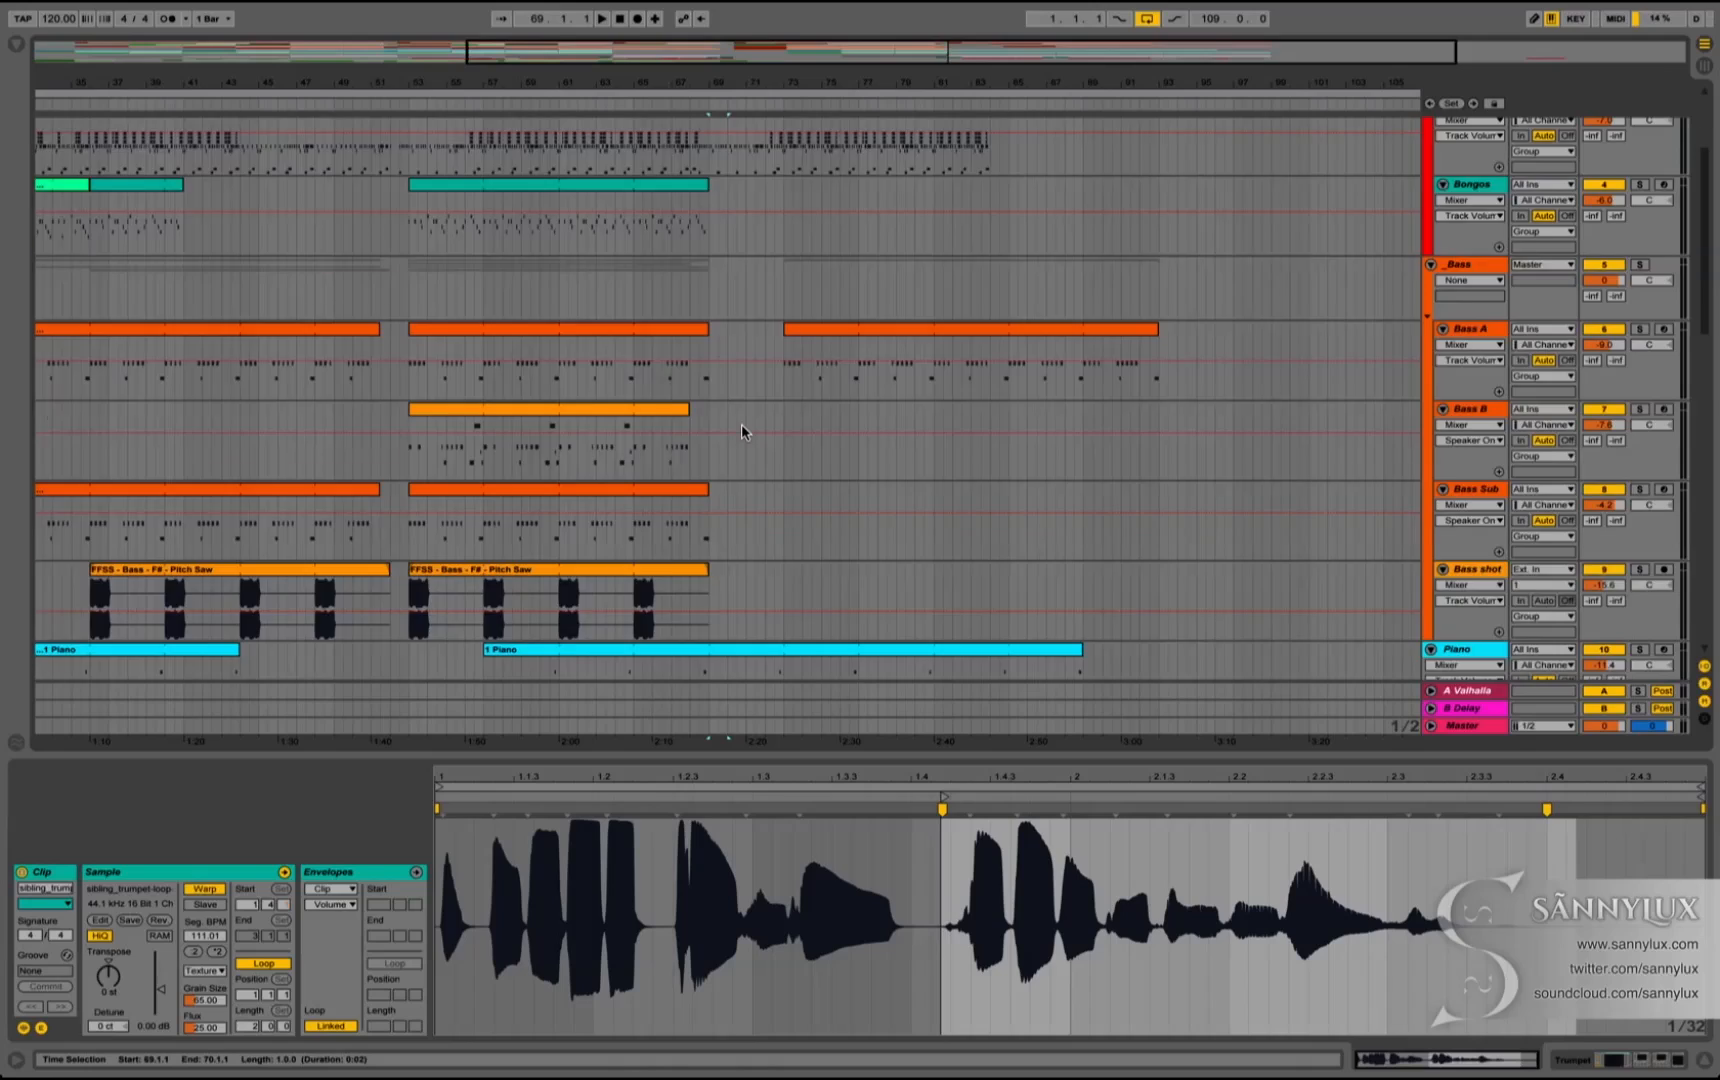
scroll(742, 431, down, 6)
scroll(741, 430, down, 12)
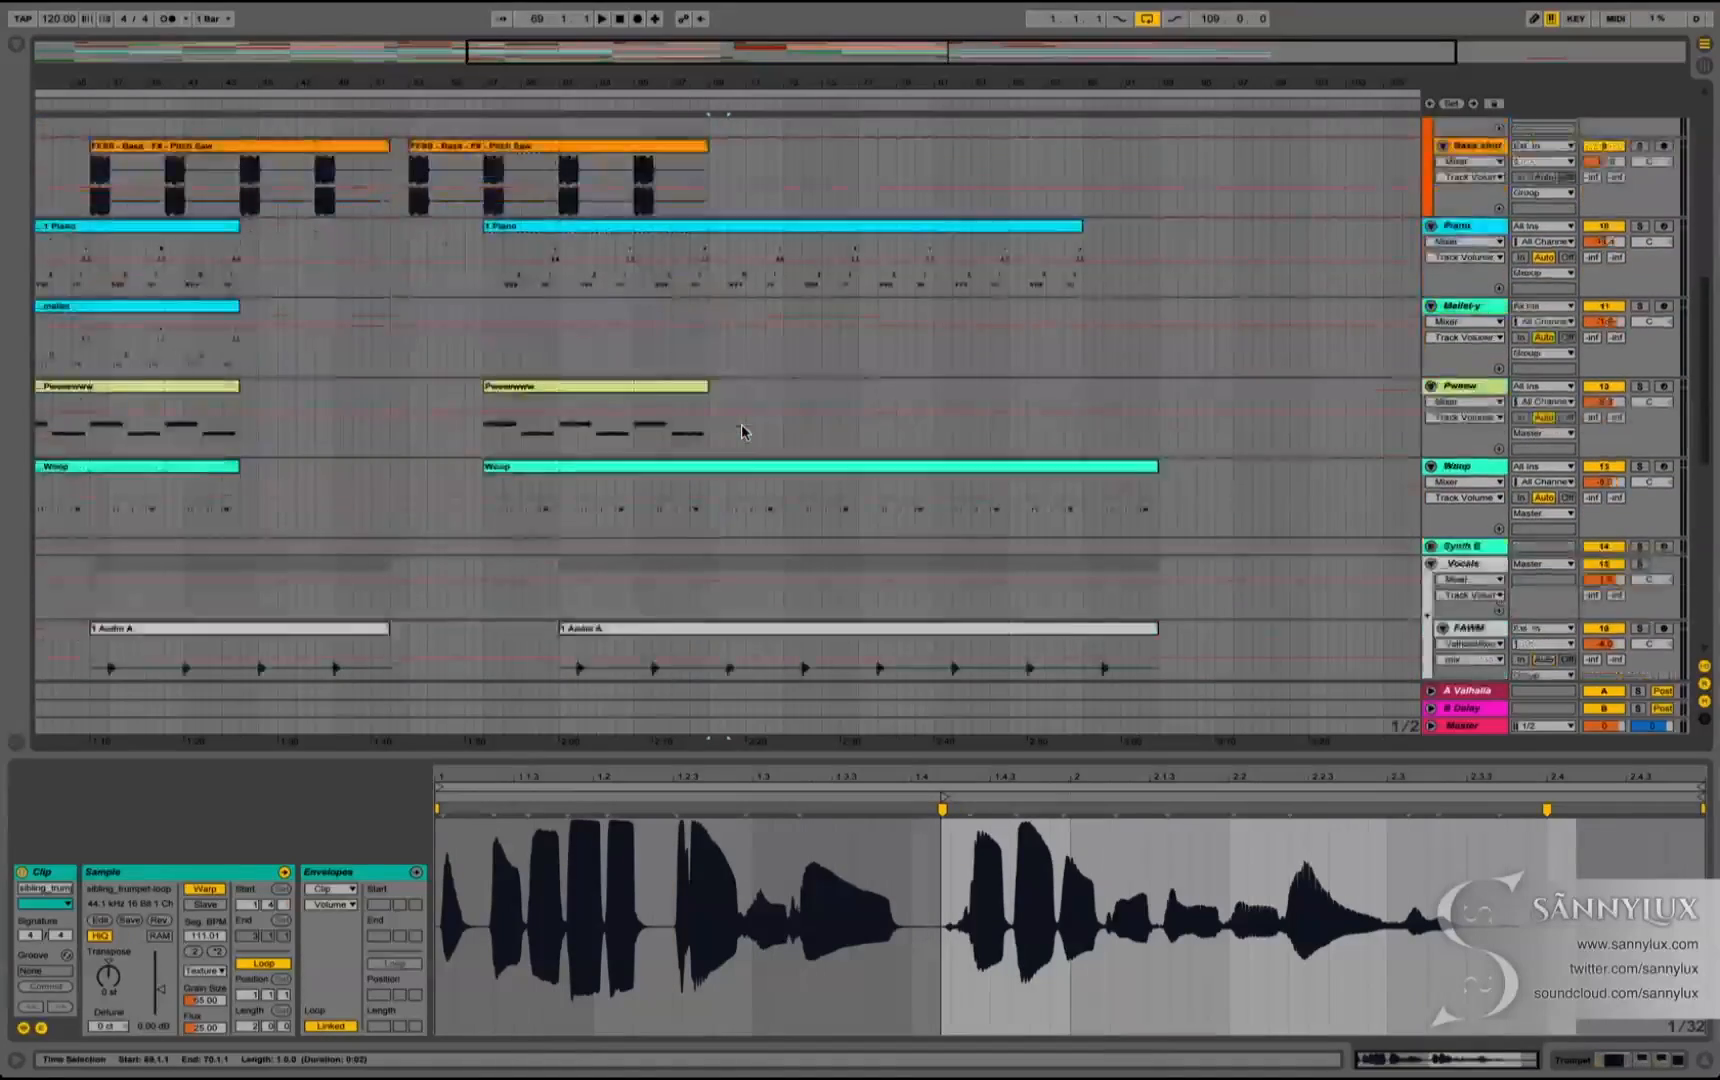
scroll(741, 430, up, 9)
scroll(740, 424, up, 1)
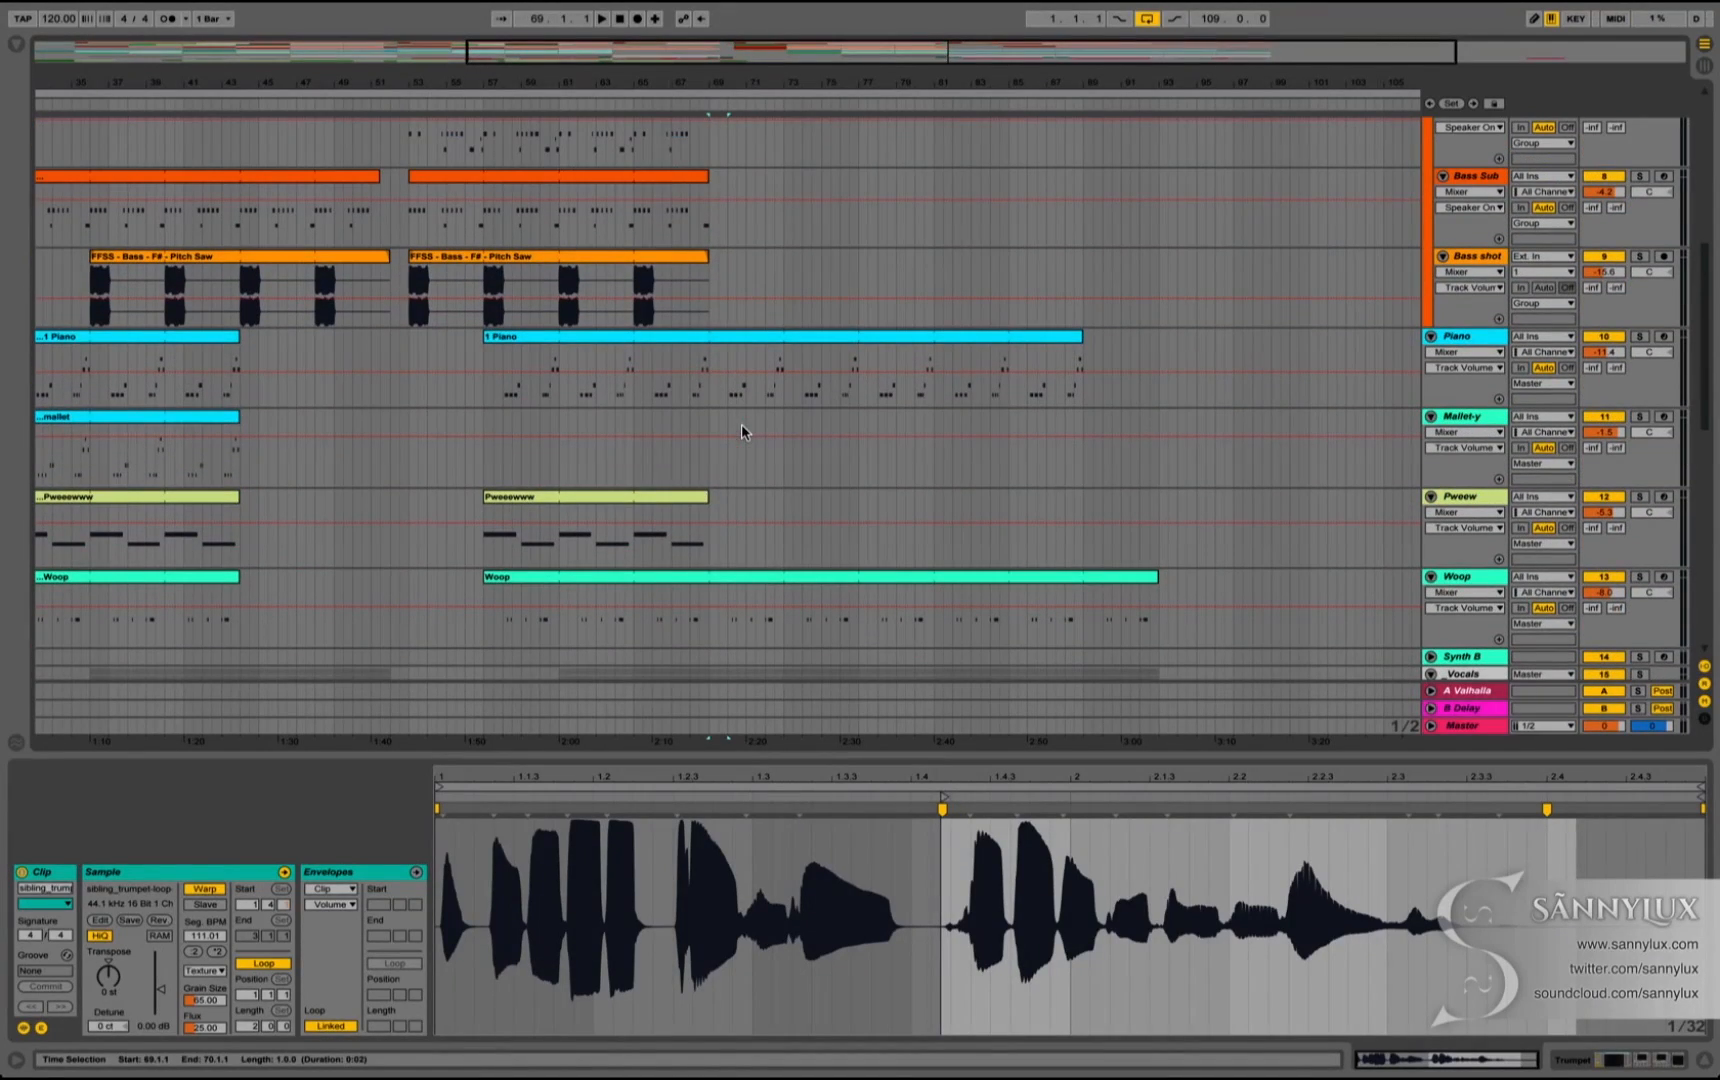
drag(829, 72, 829, 72)
scroll(1005, 438, down, 5)
scroll(1005, 438, down, 4)
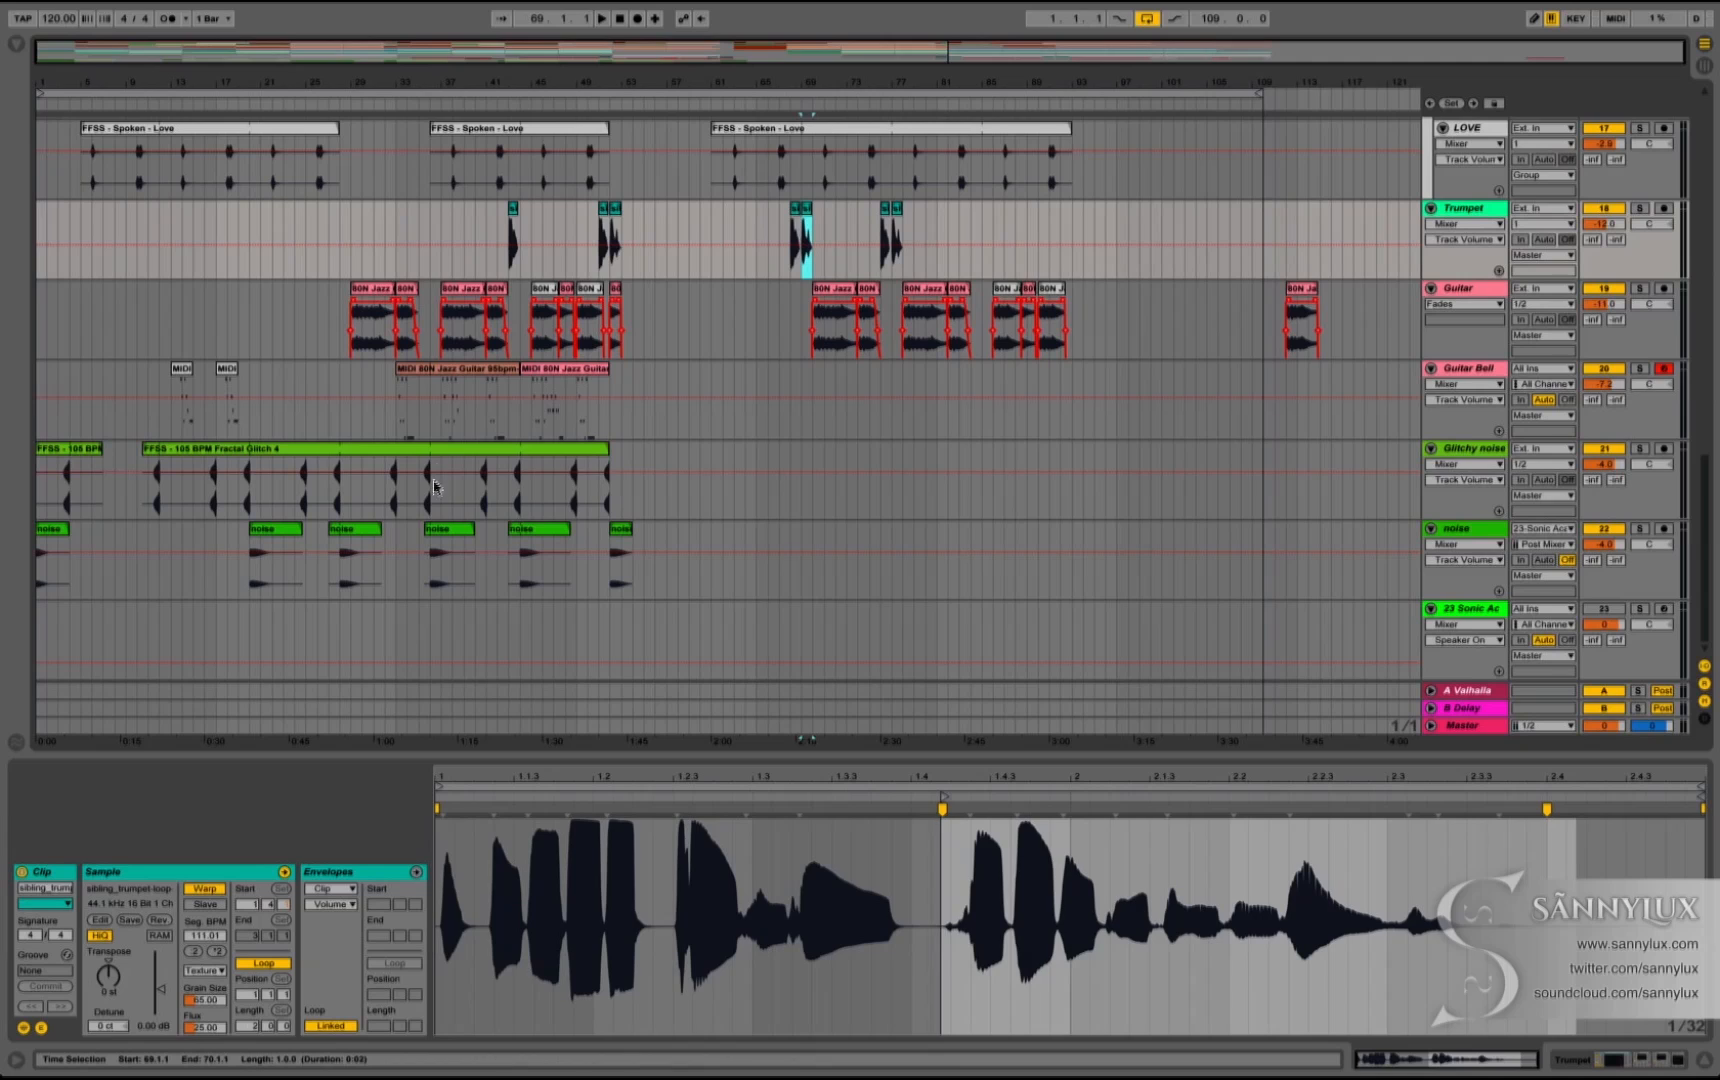
drag(428, 493, 888, 503)
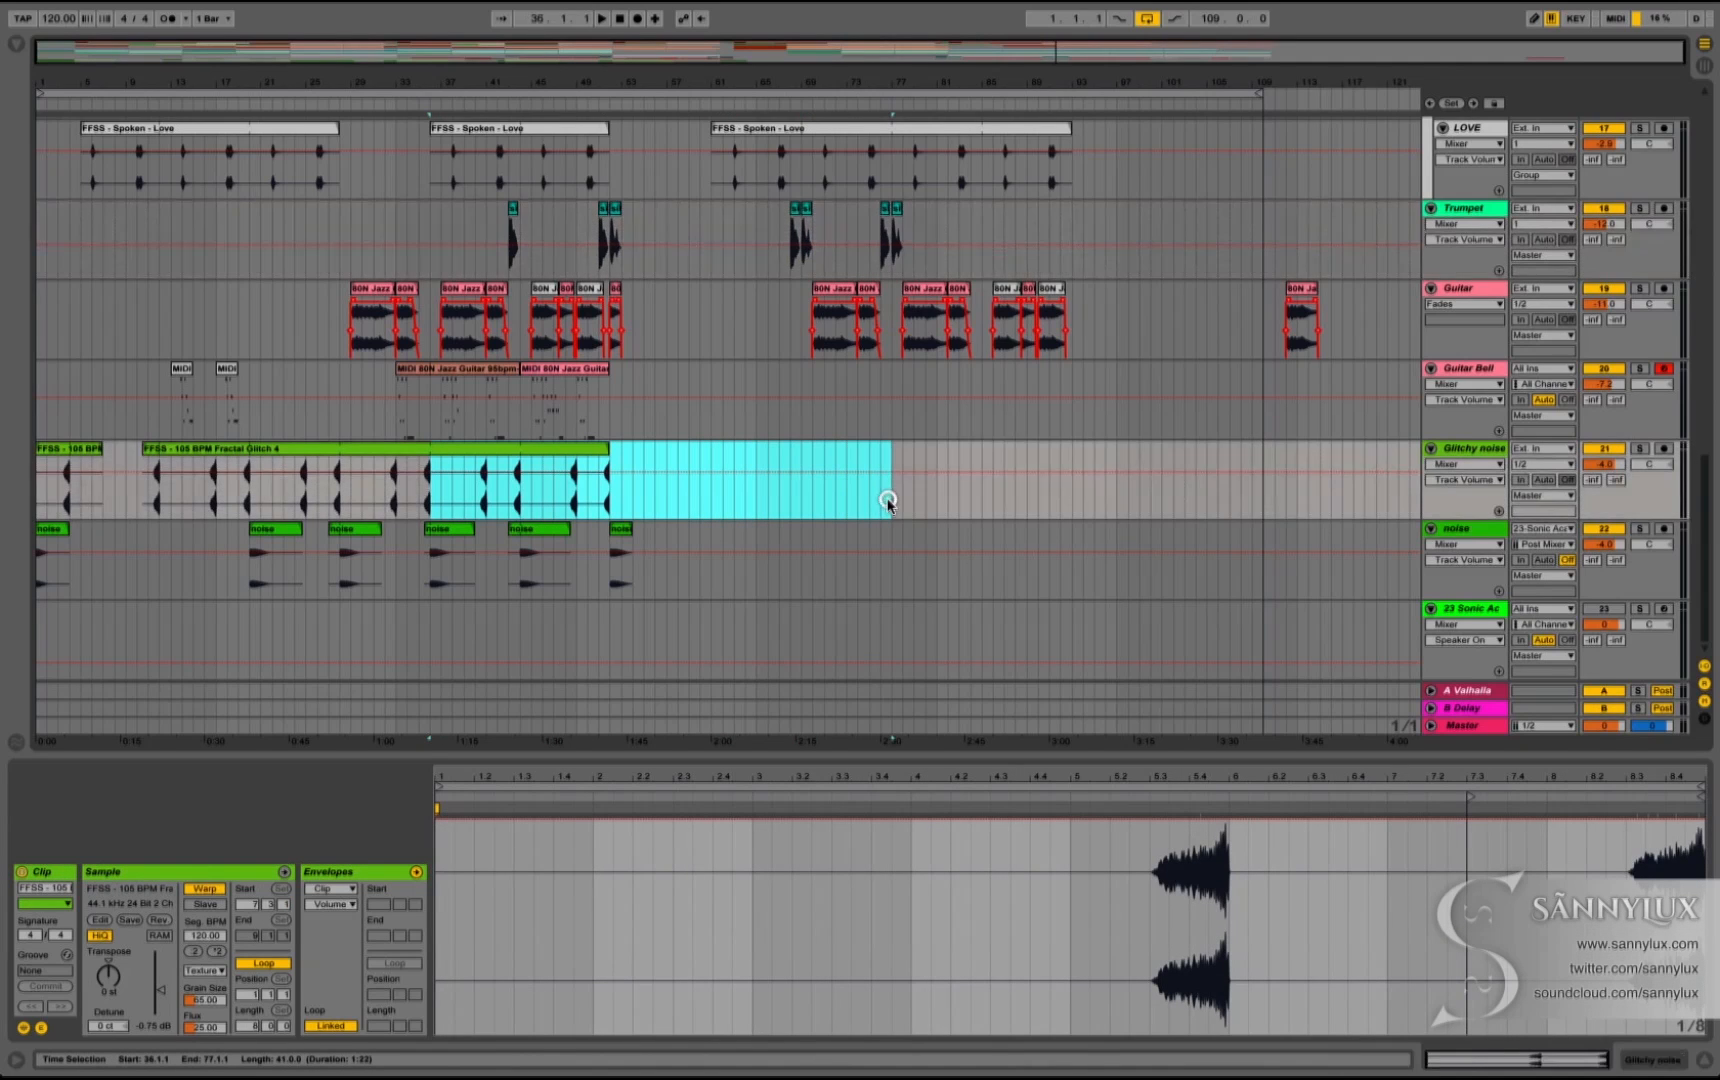
key(ctrl+d)
click(893, 449)
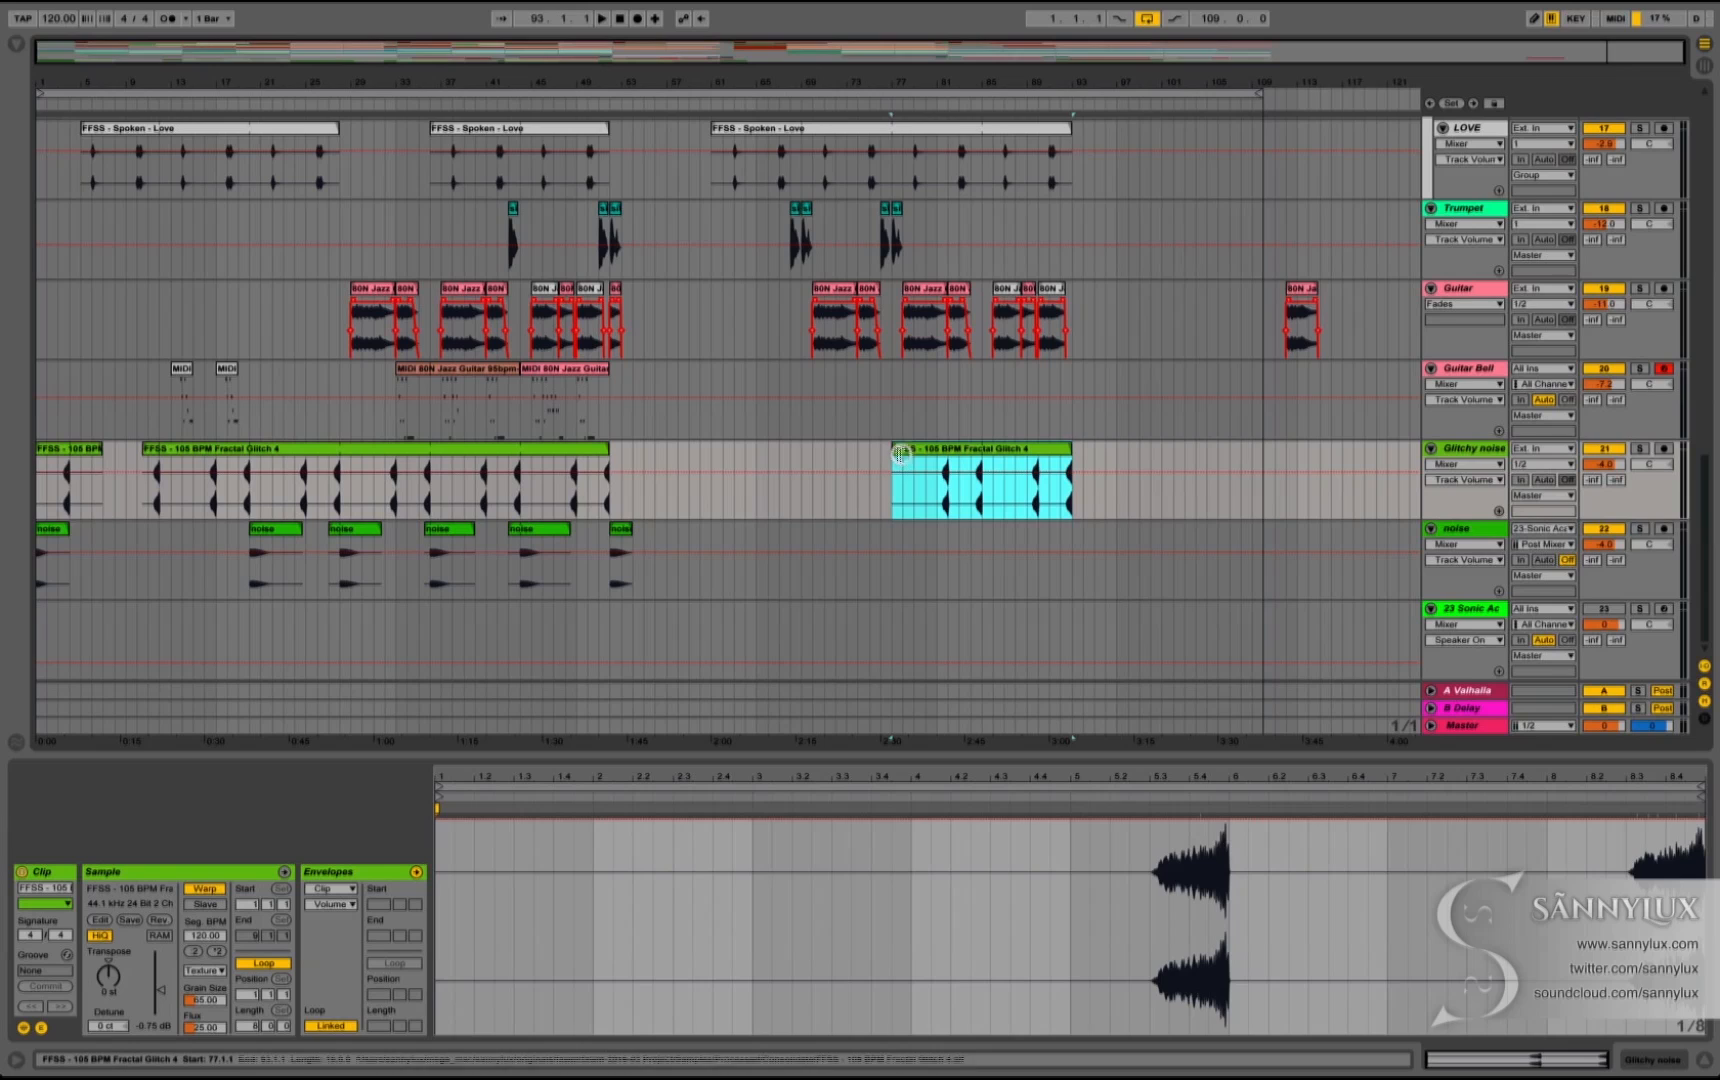
drag(893, 449, 704, 455)
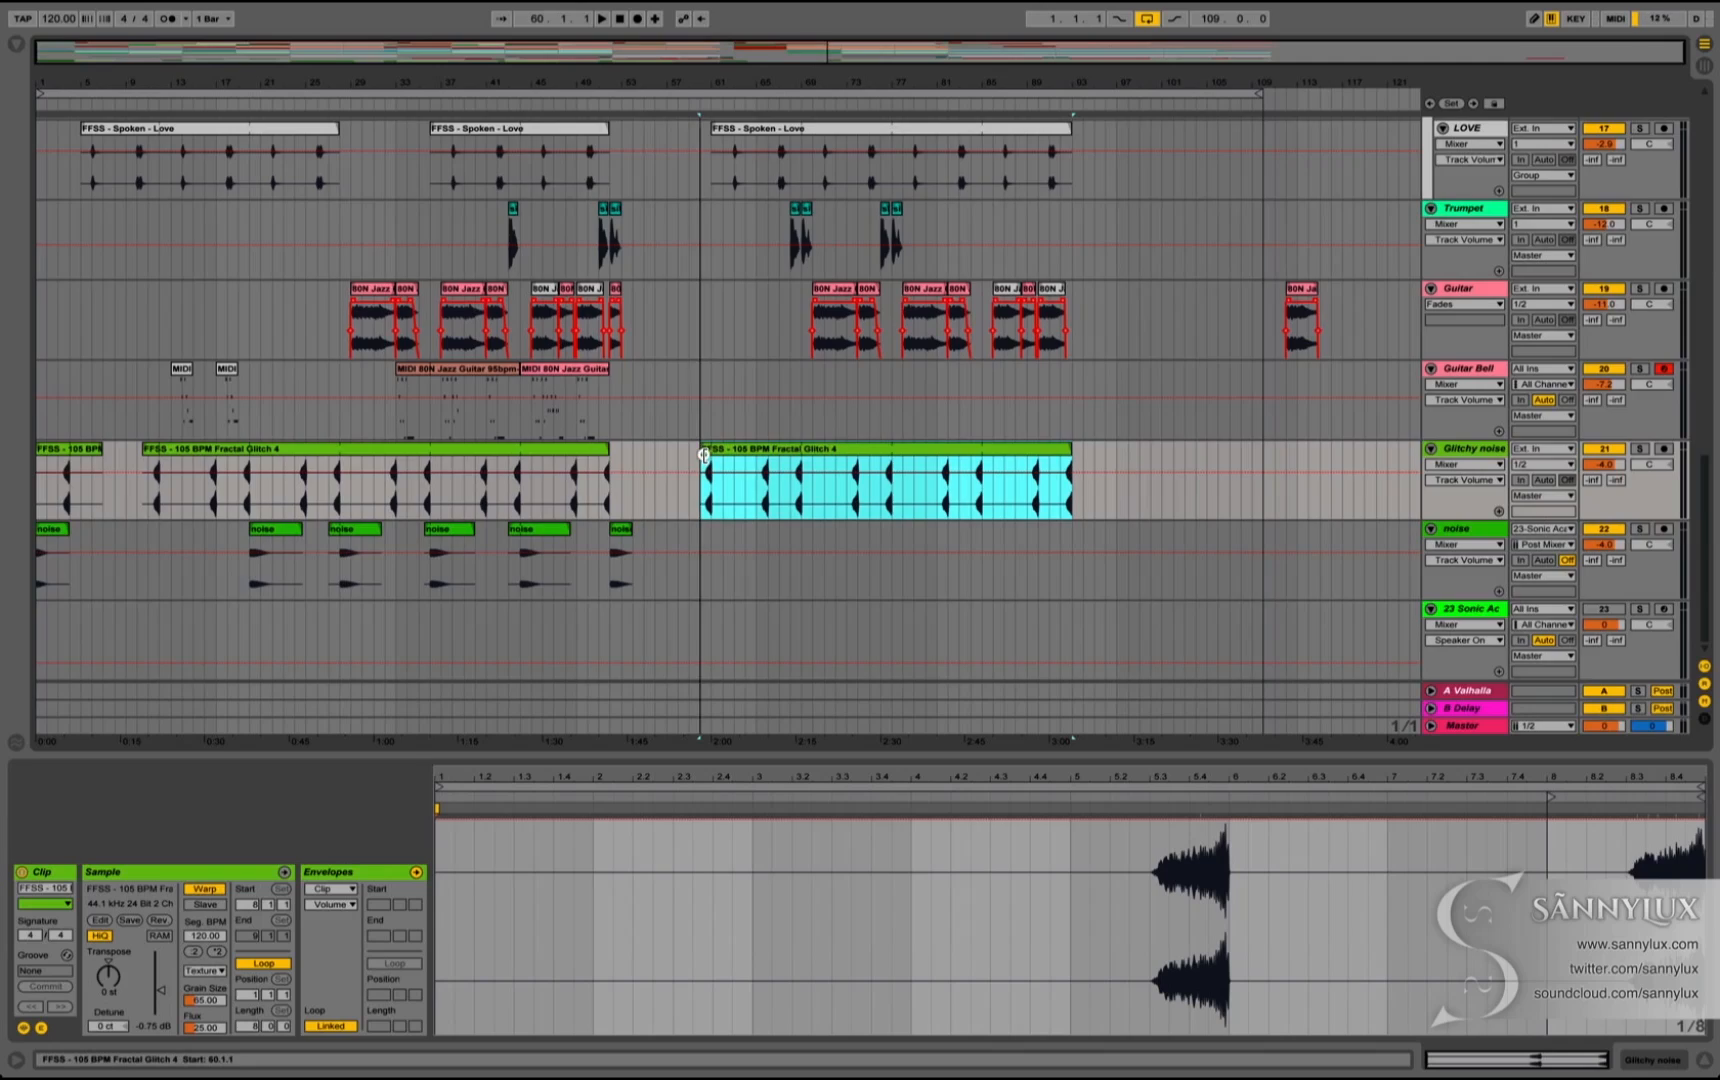
Step: Trim the start of the copied Glitchy noise clip to bar 65
scroll(704, 455, up, 10)
scroll(705, 455, up, 5)
scroll(705, 455, down, 15)
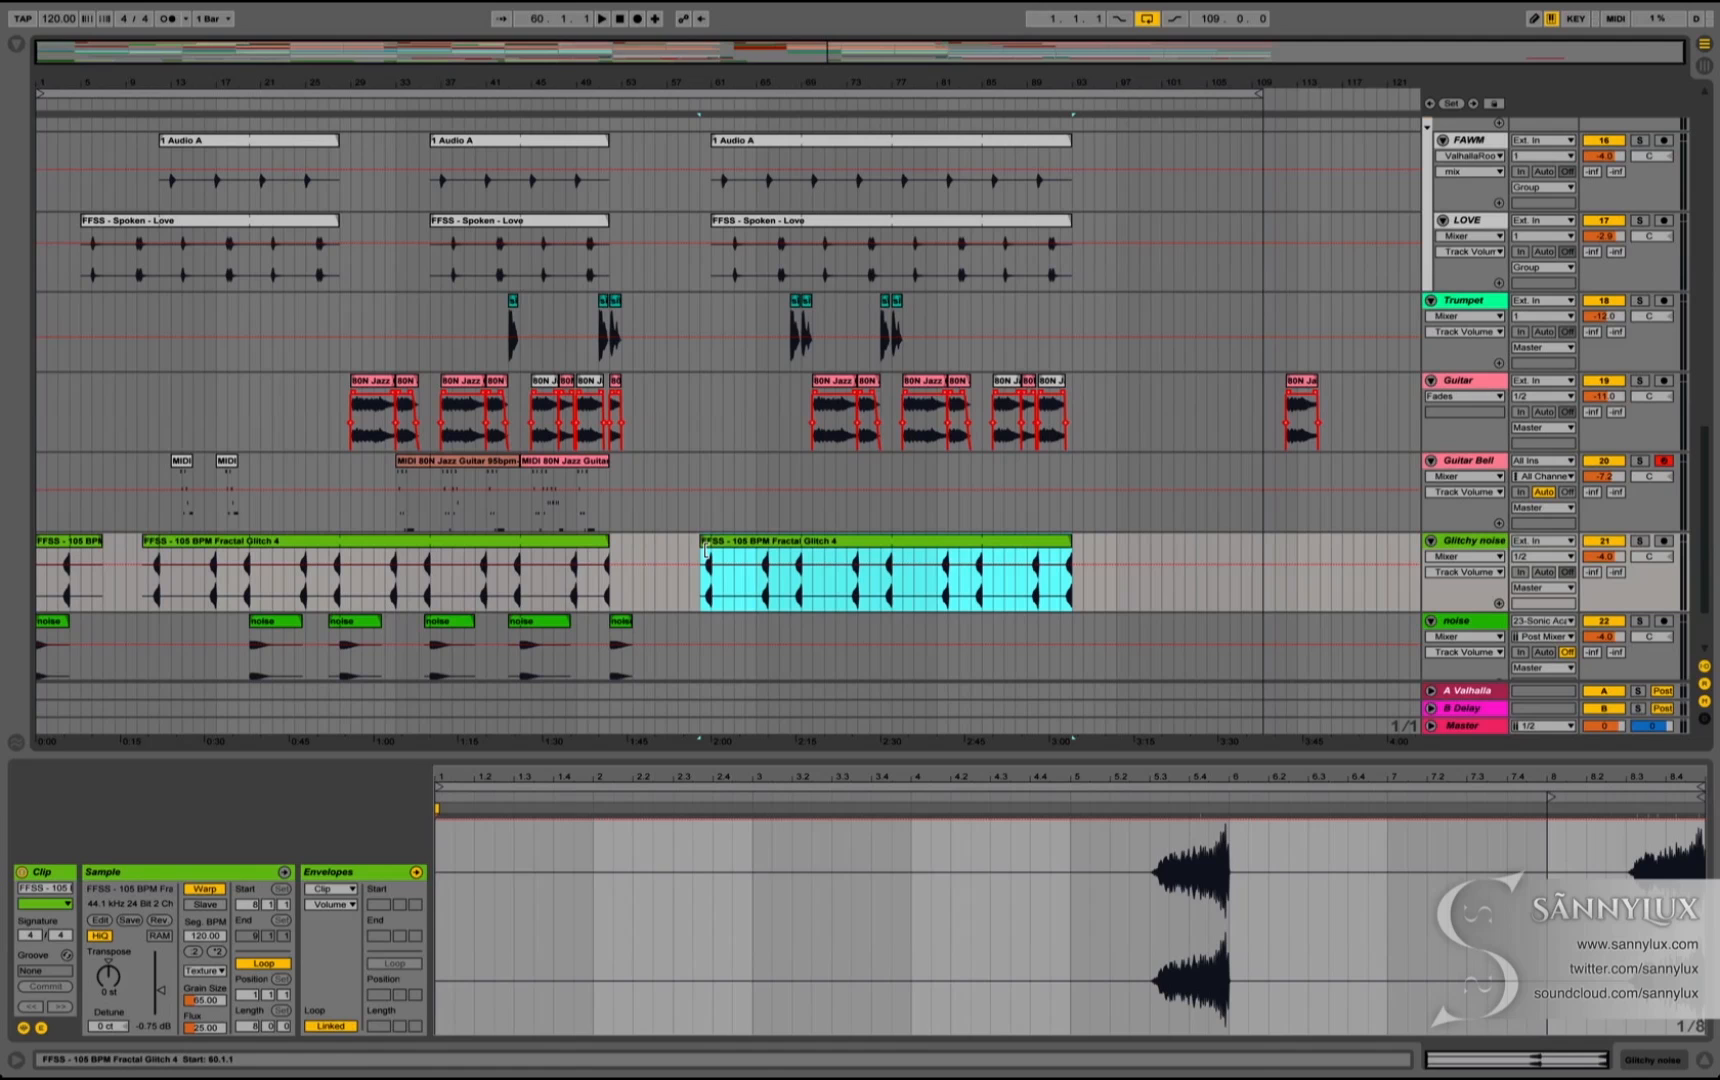
drag(704, 547, 757, 550)
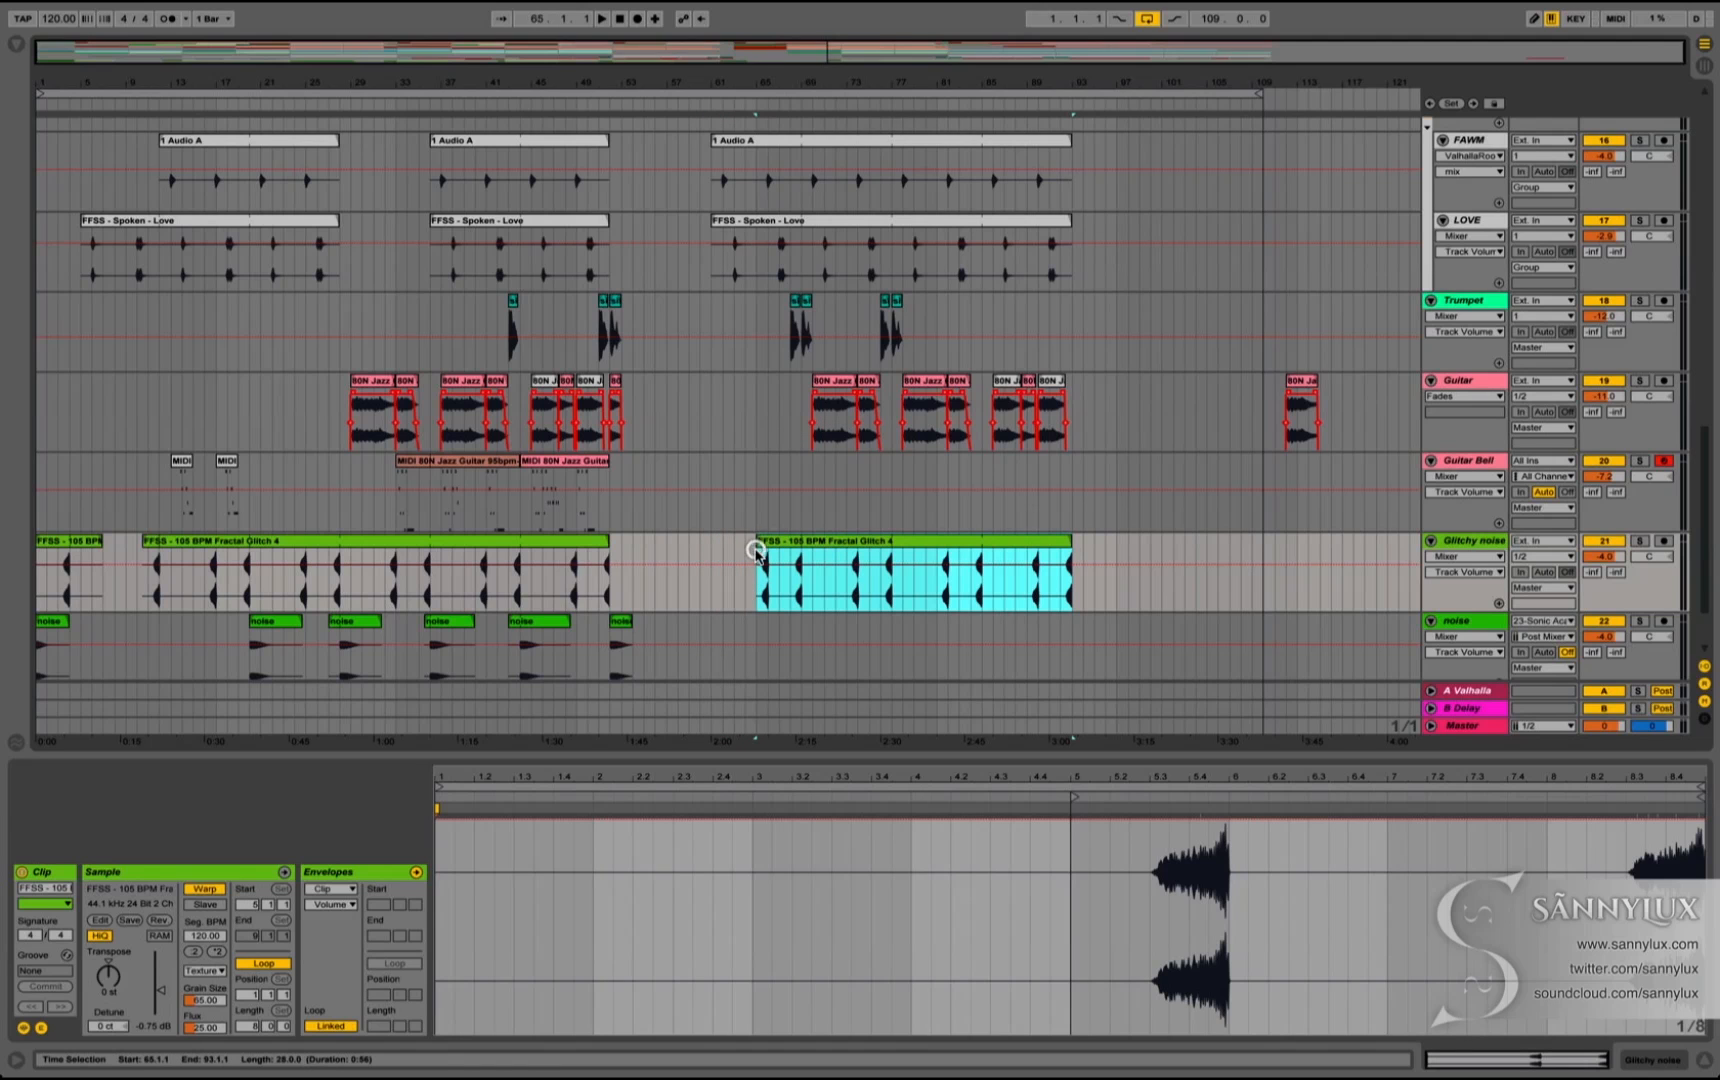
key(super+Tab)
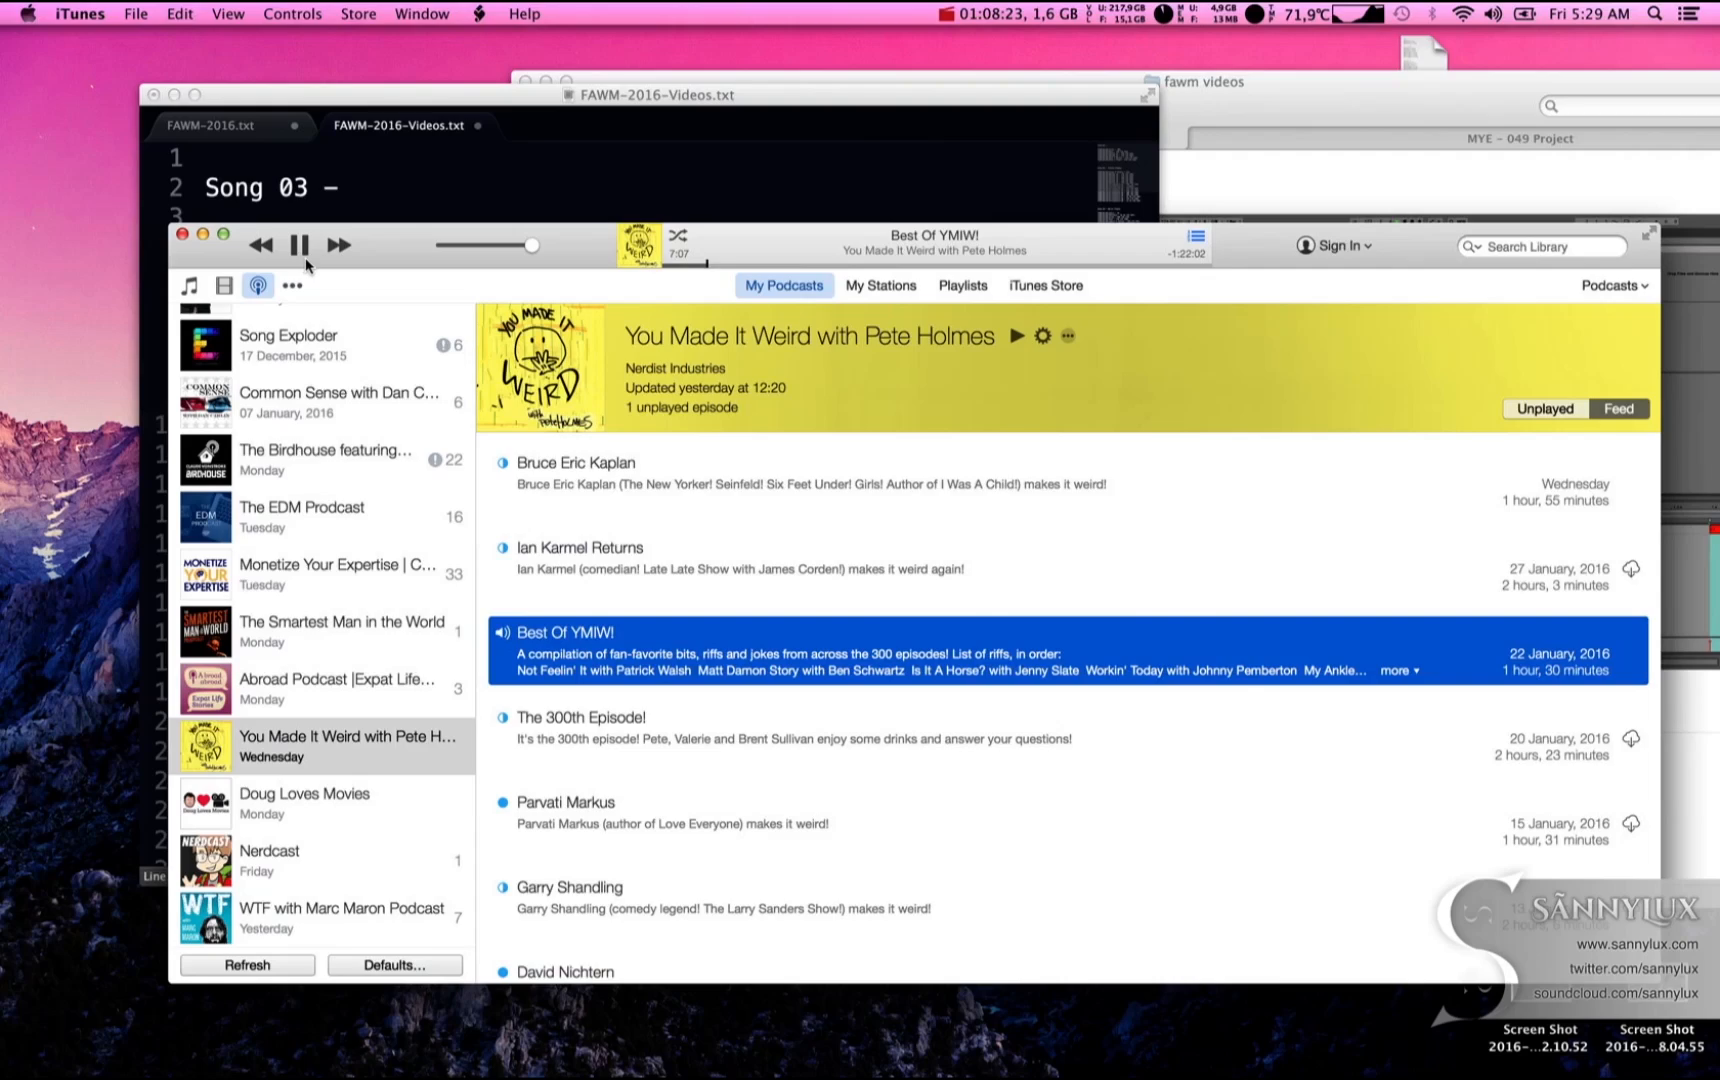
key(super+Tab)
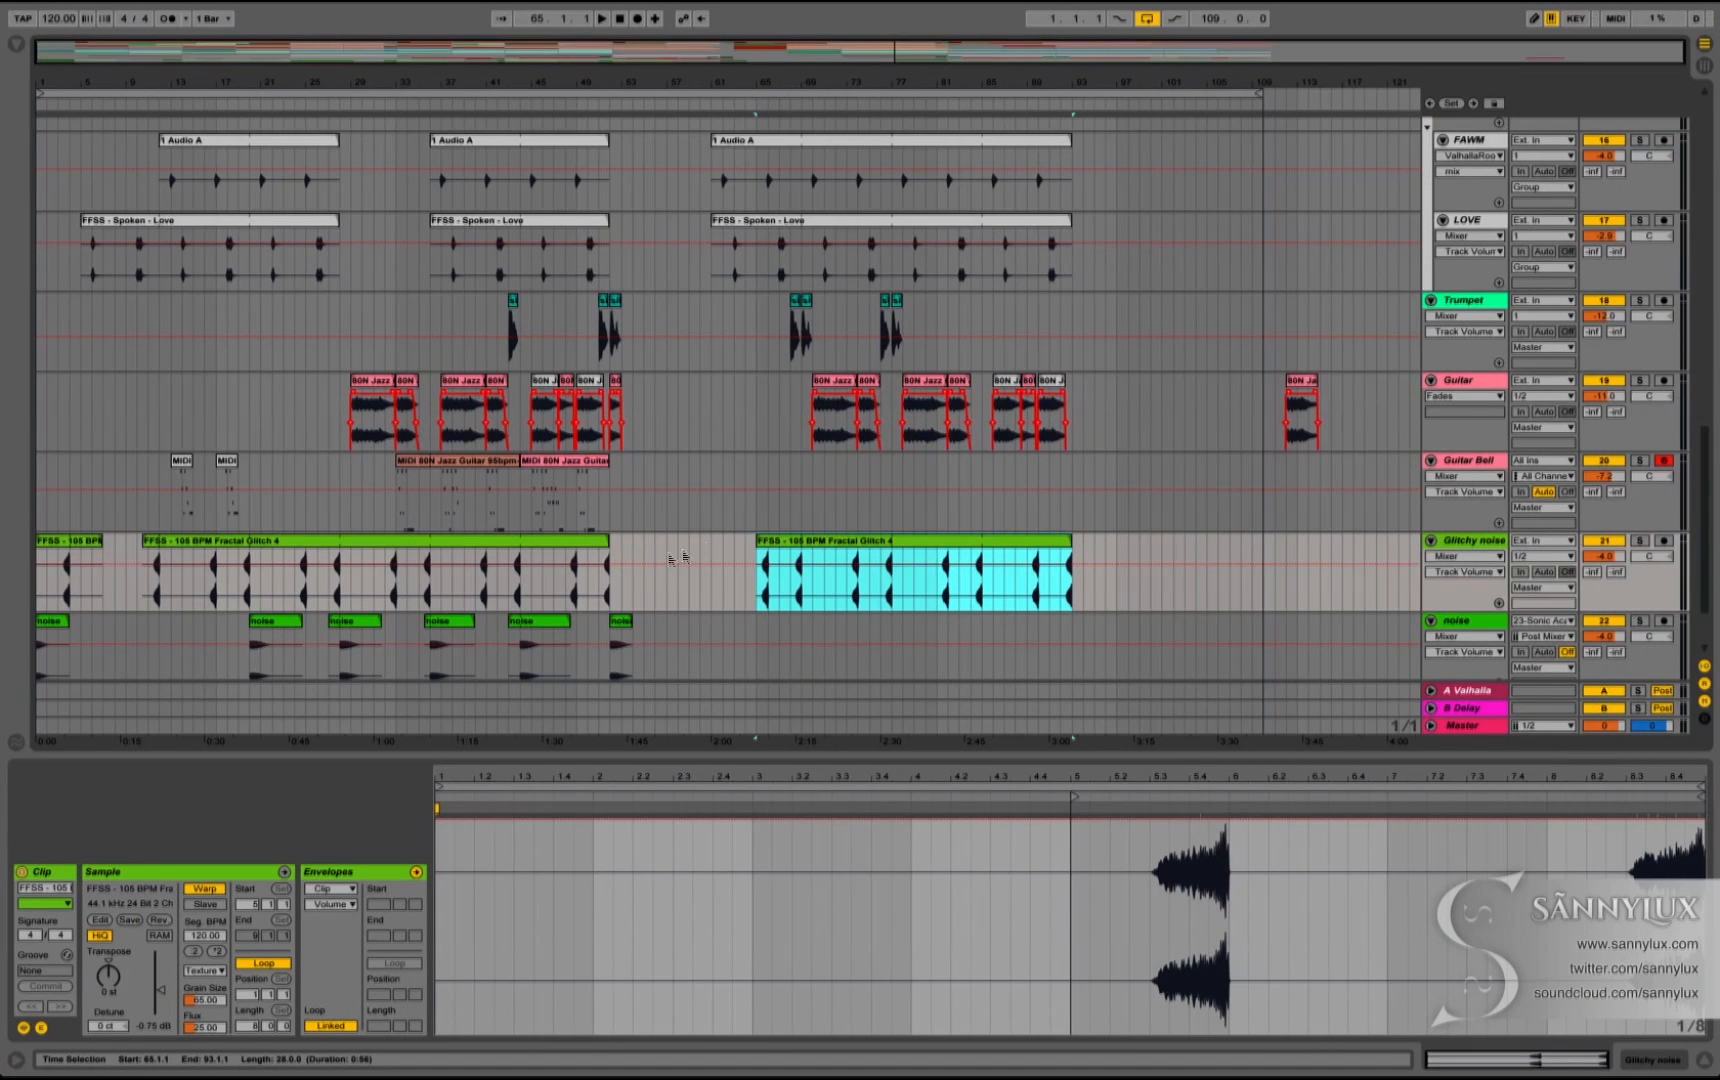
Step: Duplicate bars 57 to 73 of the Bass B and Bass Sub tracks to bar 73
scroll(604, 597, up, 10)
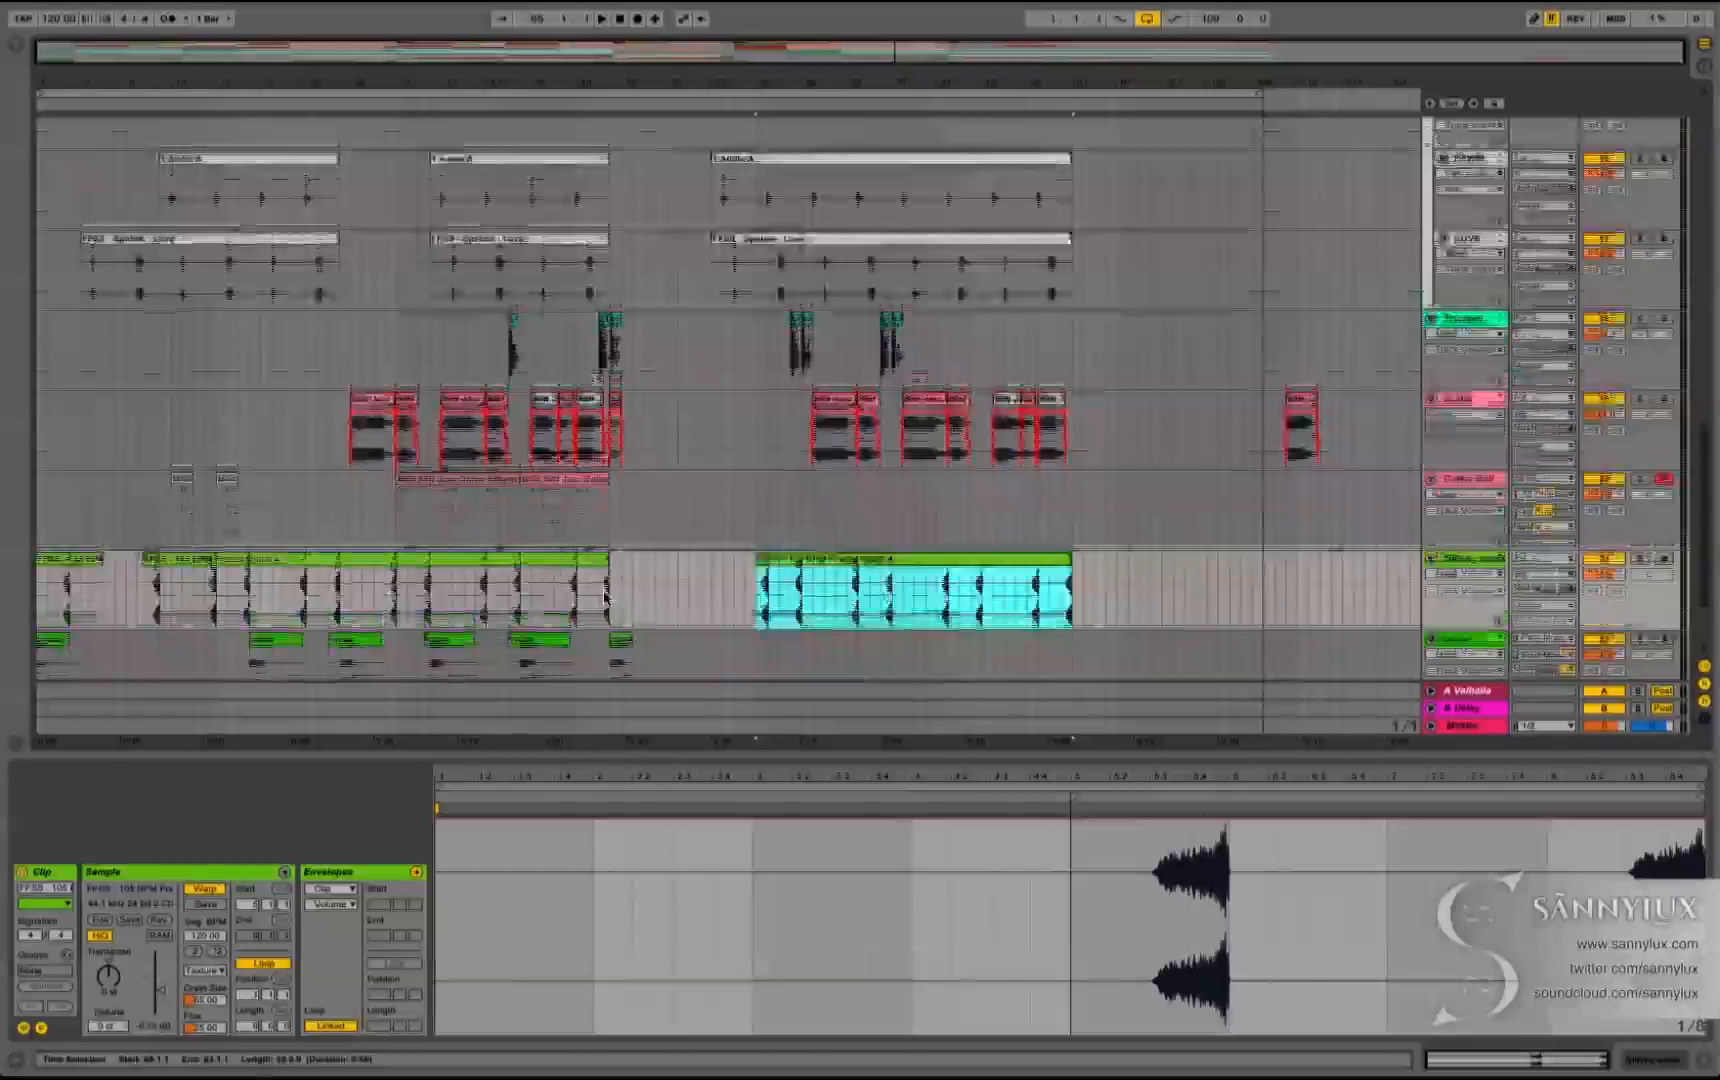
scroll(603, 598, up, 5)
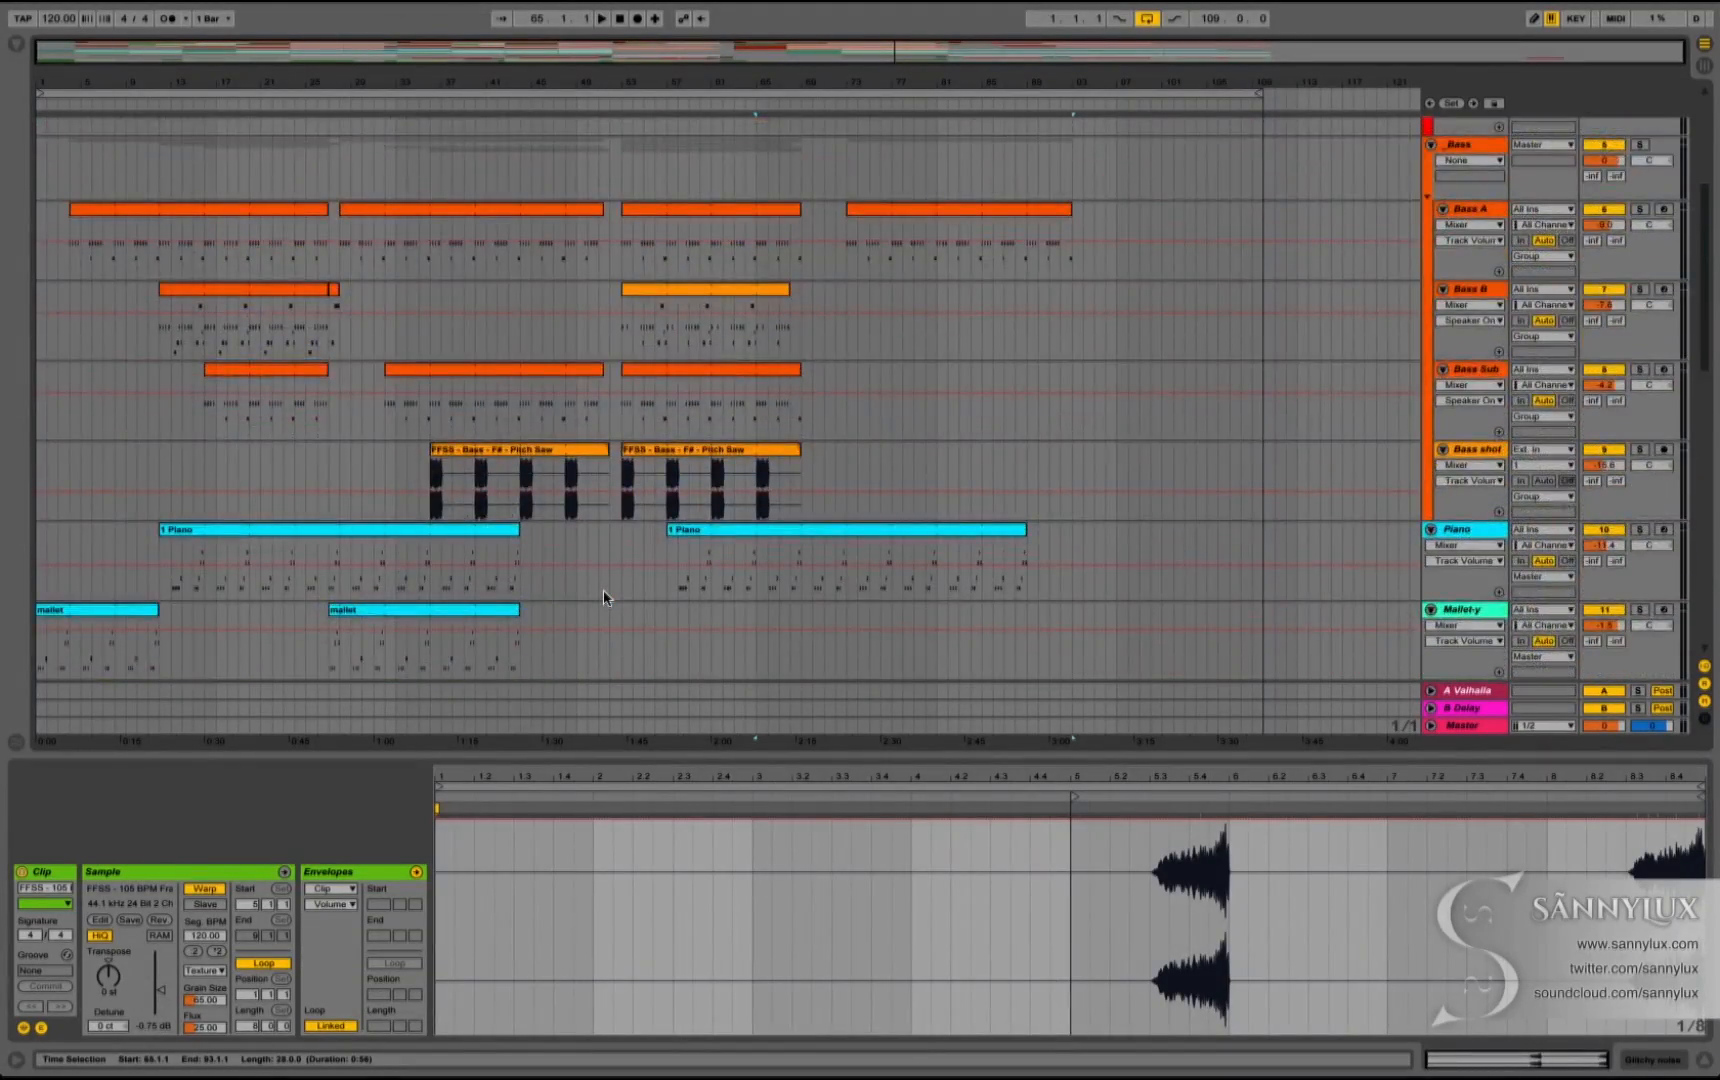
scroll(646, 527, down, 3)
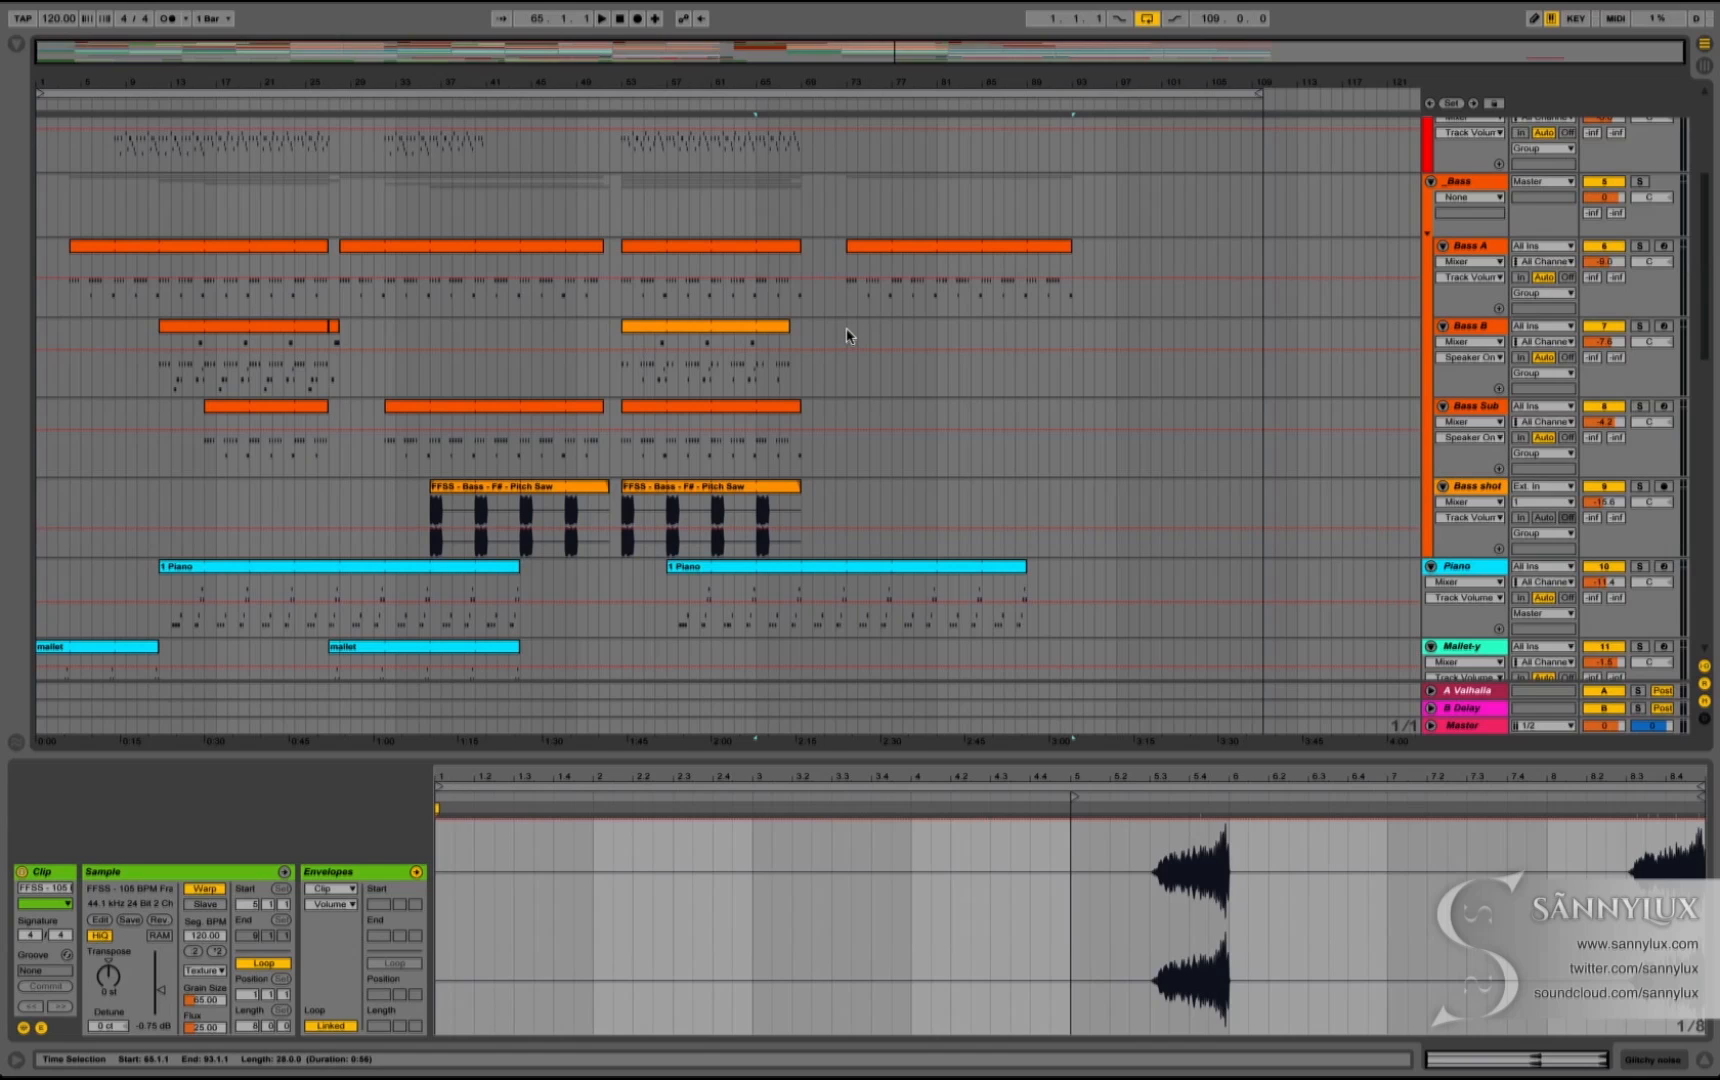
drag(846, 336, 667, 426)
key(ctrl+d)
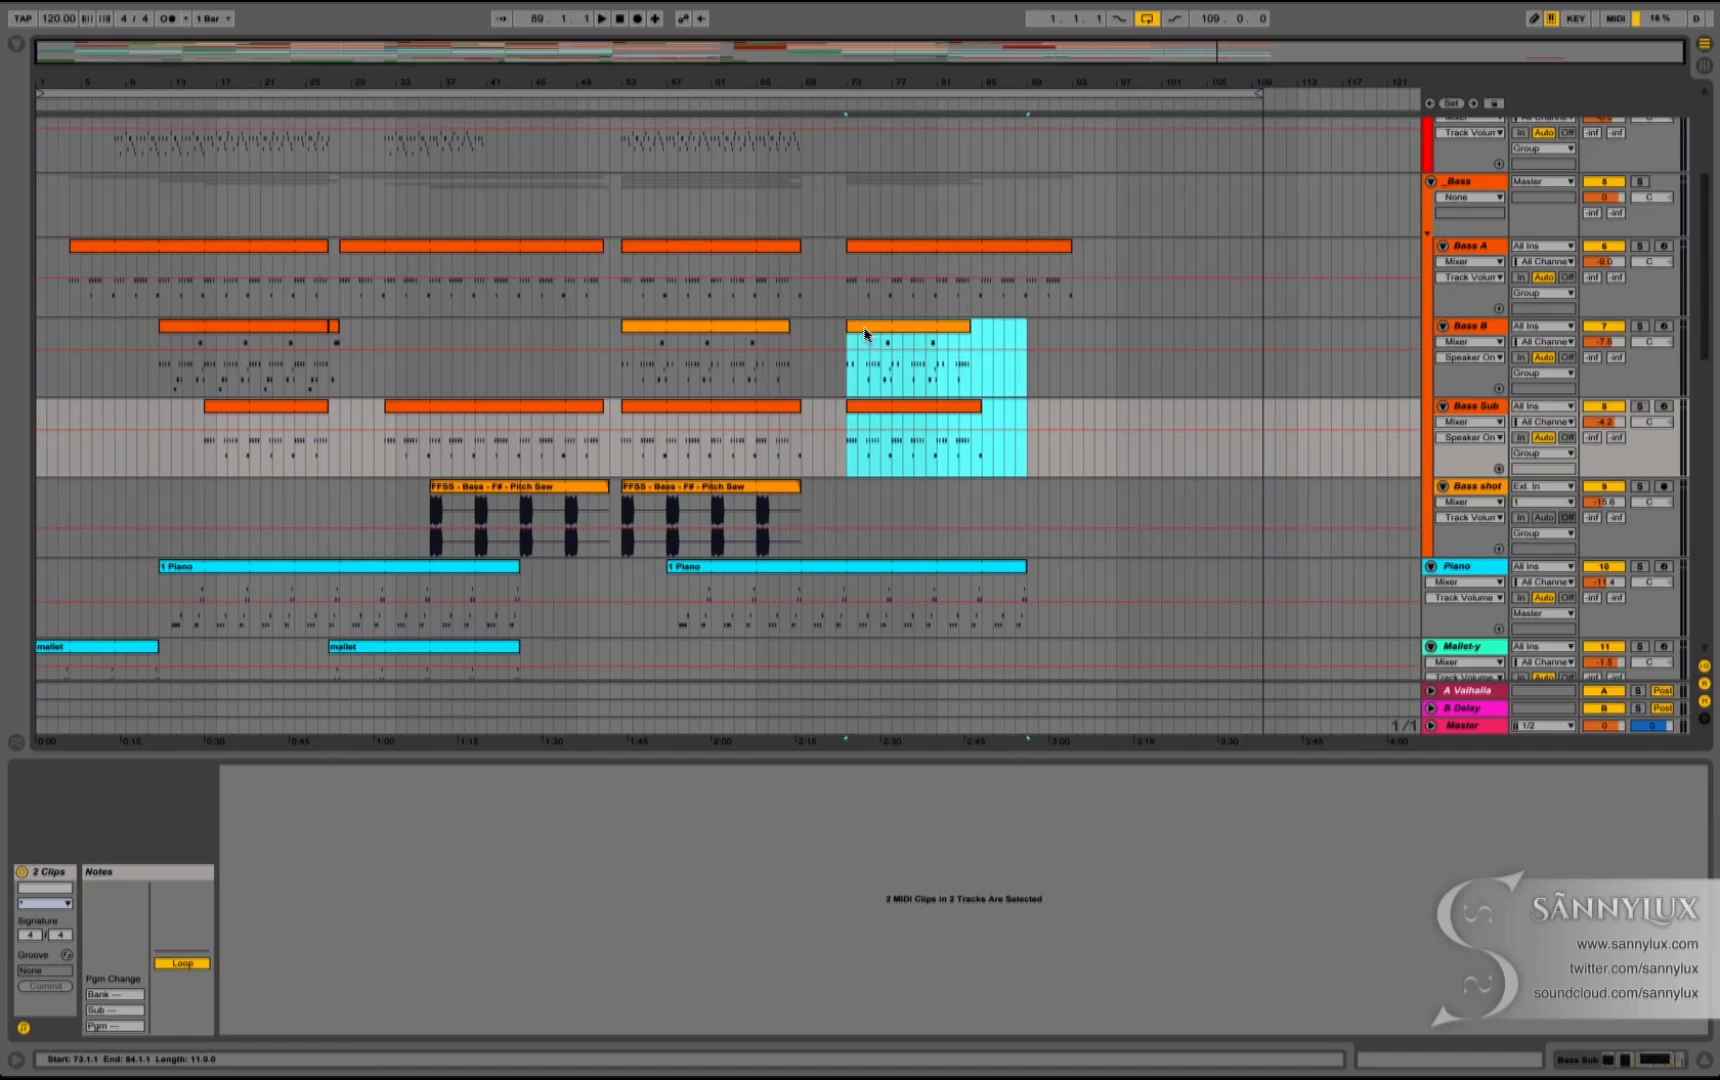
Step: Make the Bass B copy span bars 77 to 89 and extend the end of the Bass Sub copy to bar 89
click(864, 328)
click(861, 407)
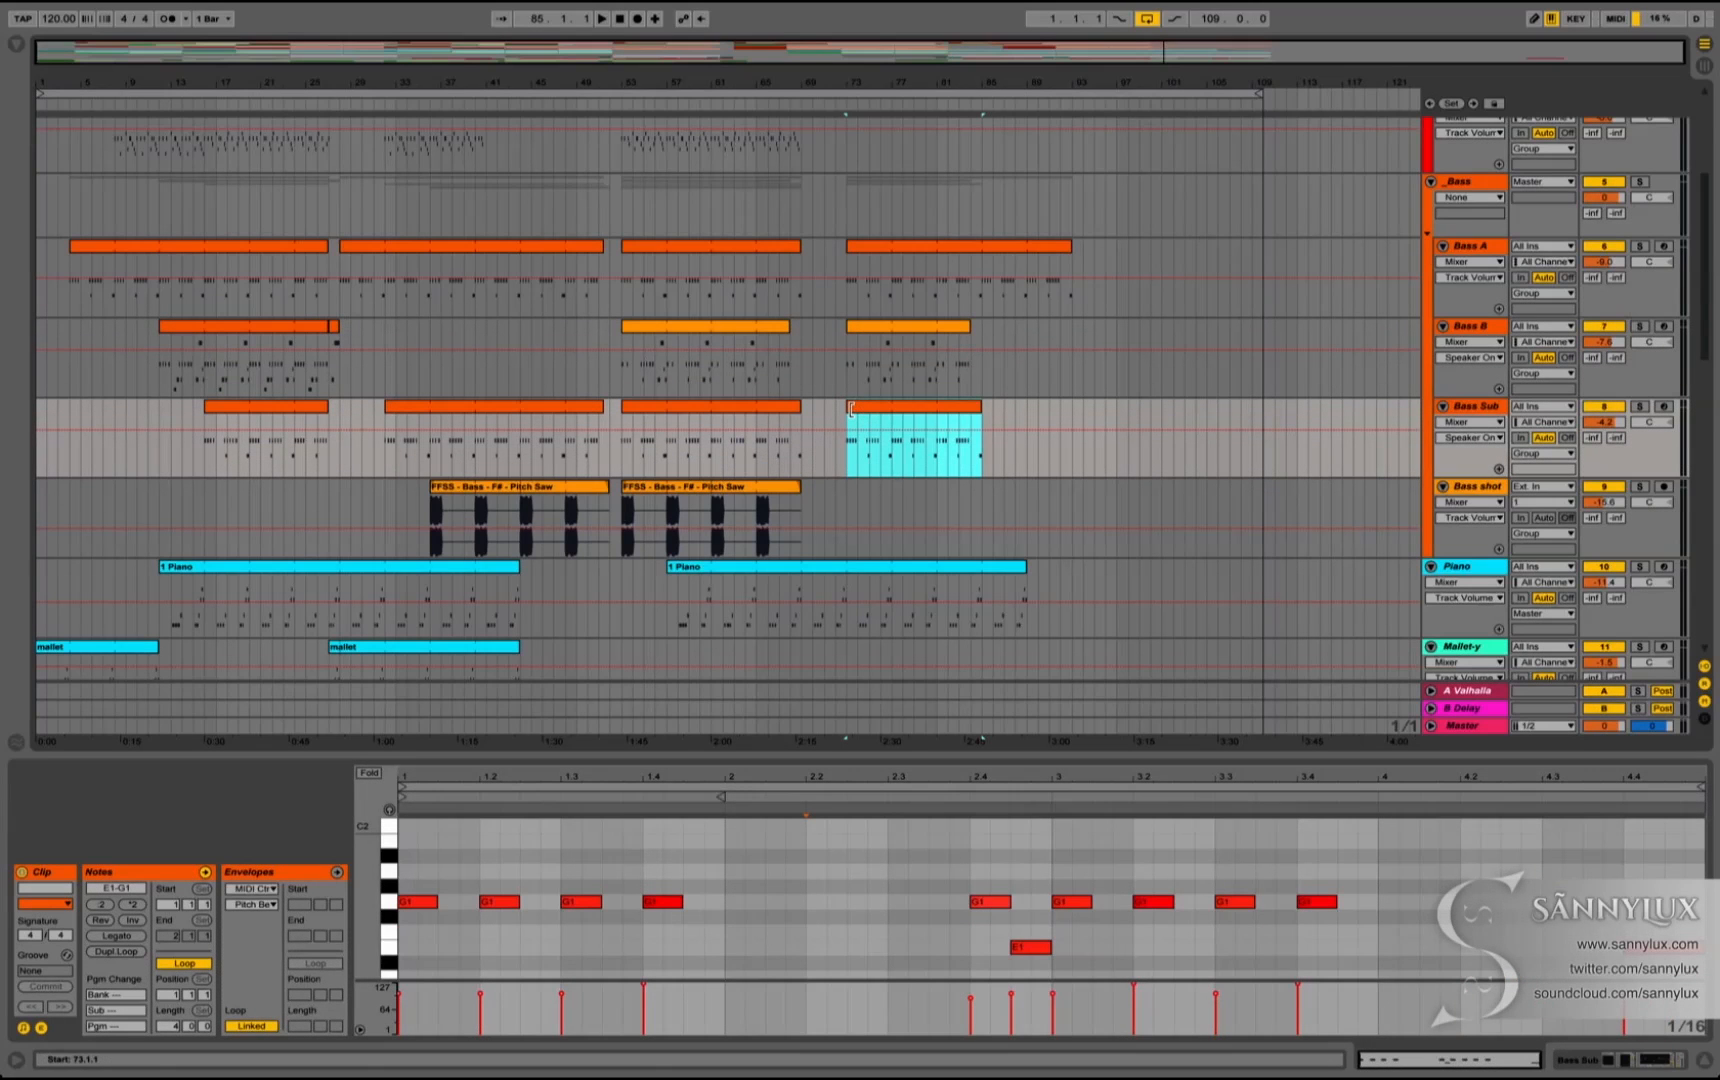
drag(851, 333, 1026, 330)
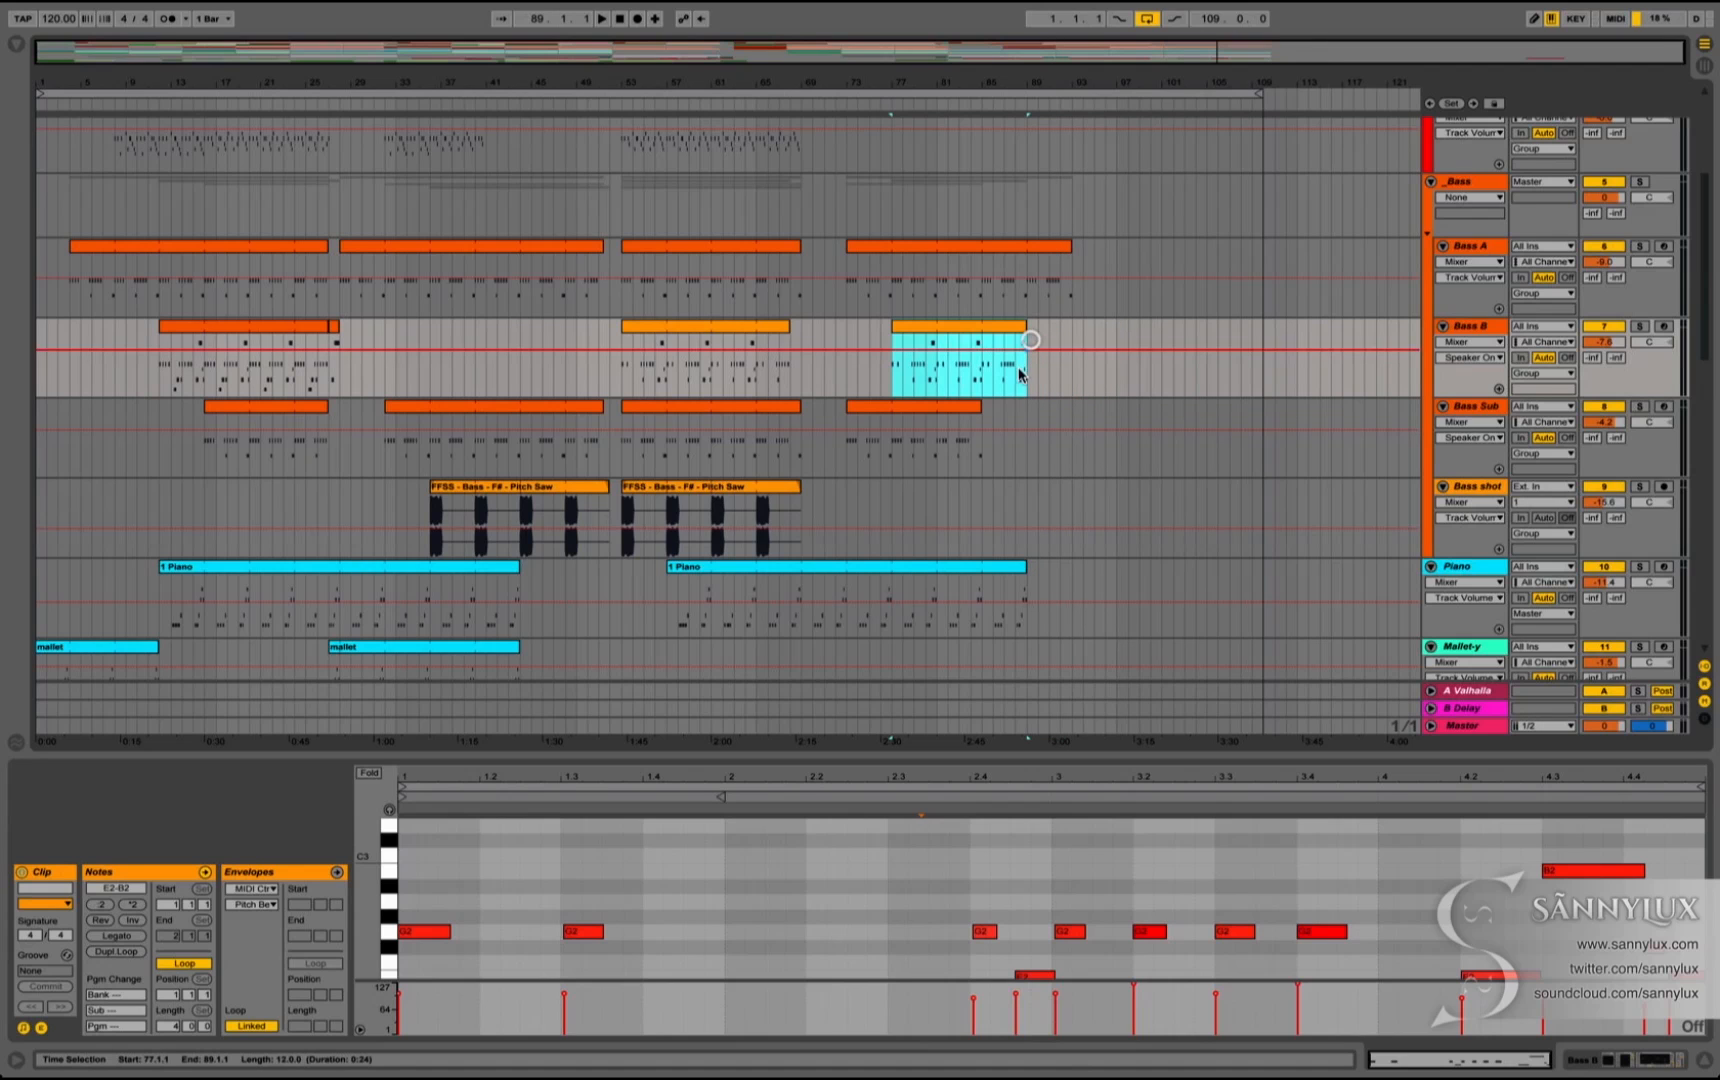
drag(978, 403, 1032, 407)
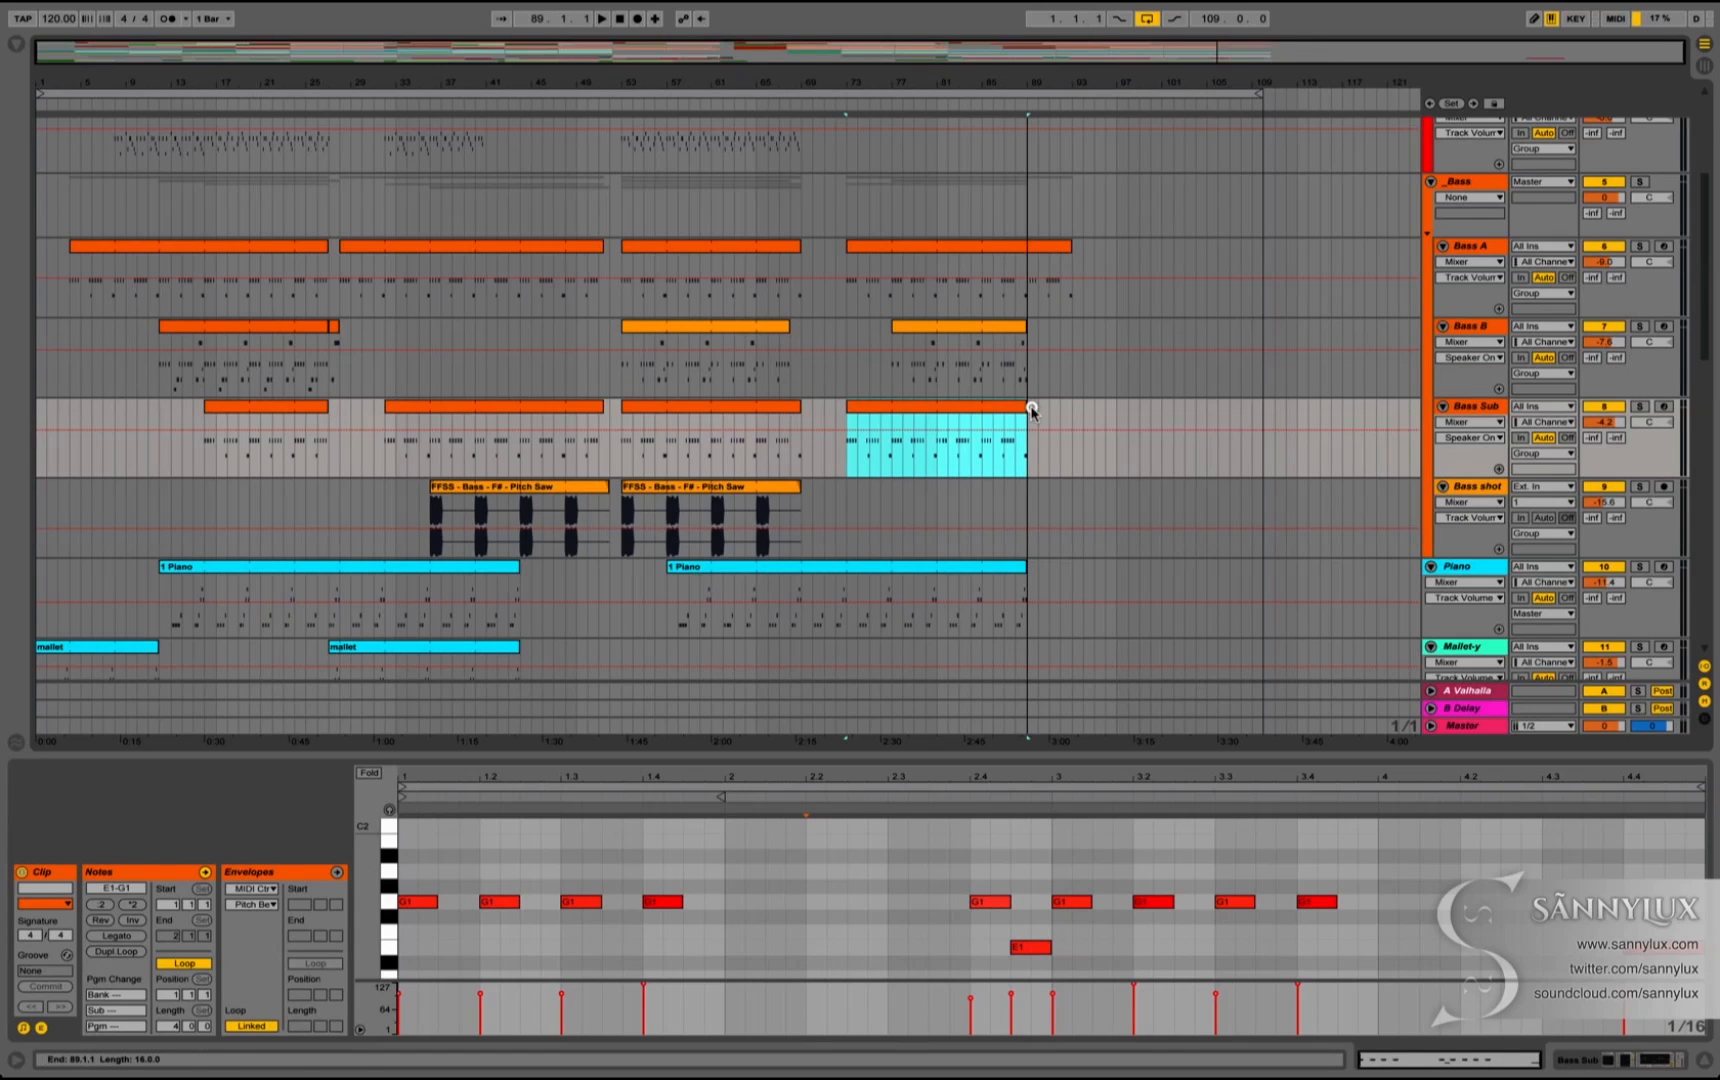
Step: Try to copy the ten-bar Percs clip at bar 17 to bar 72
scroll(1032, 410, up, 5)
scroll(1034, 414, down, 2)
scroll(1034, 414, up, 2)
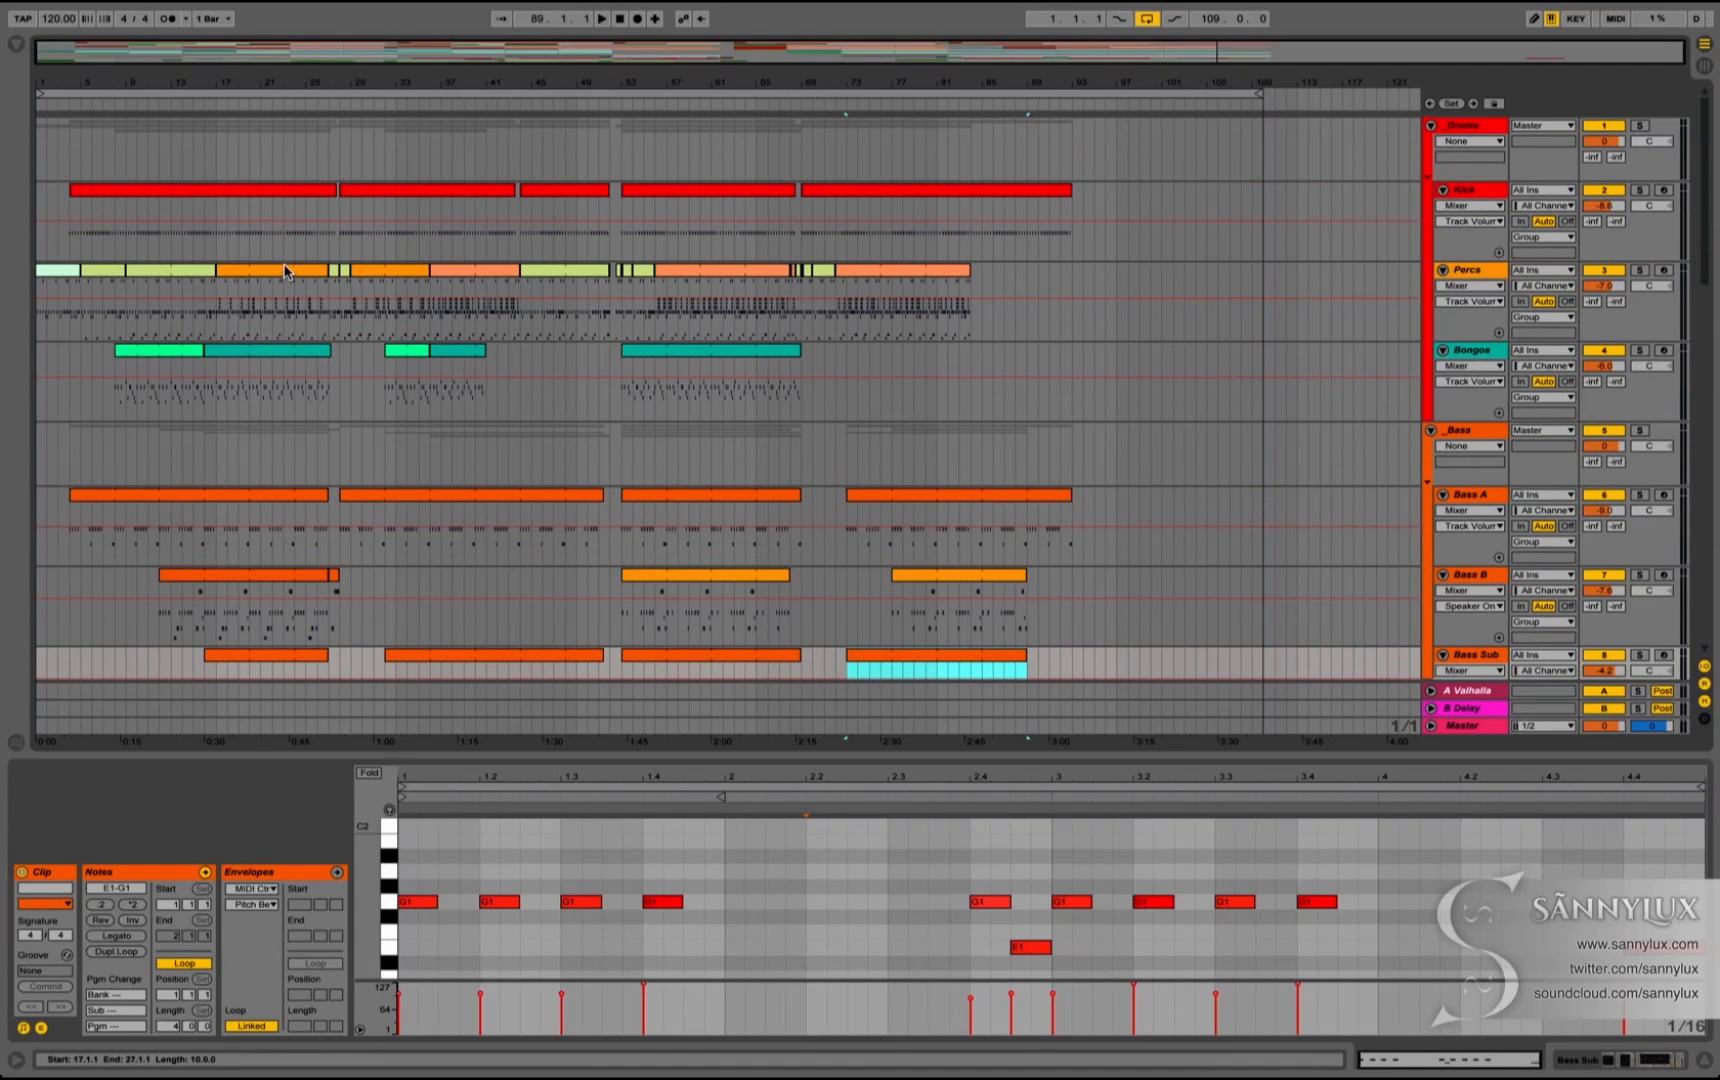
drag(285, 266, 906, 314)
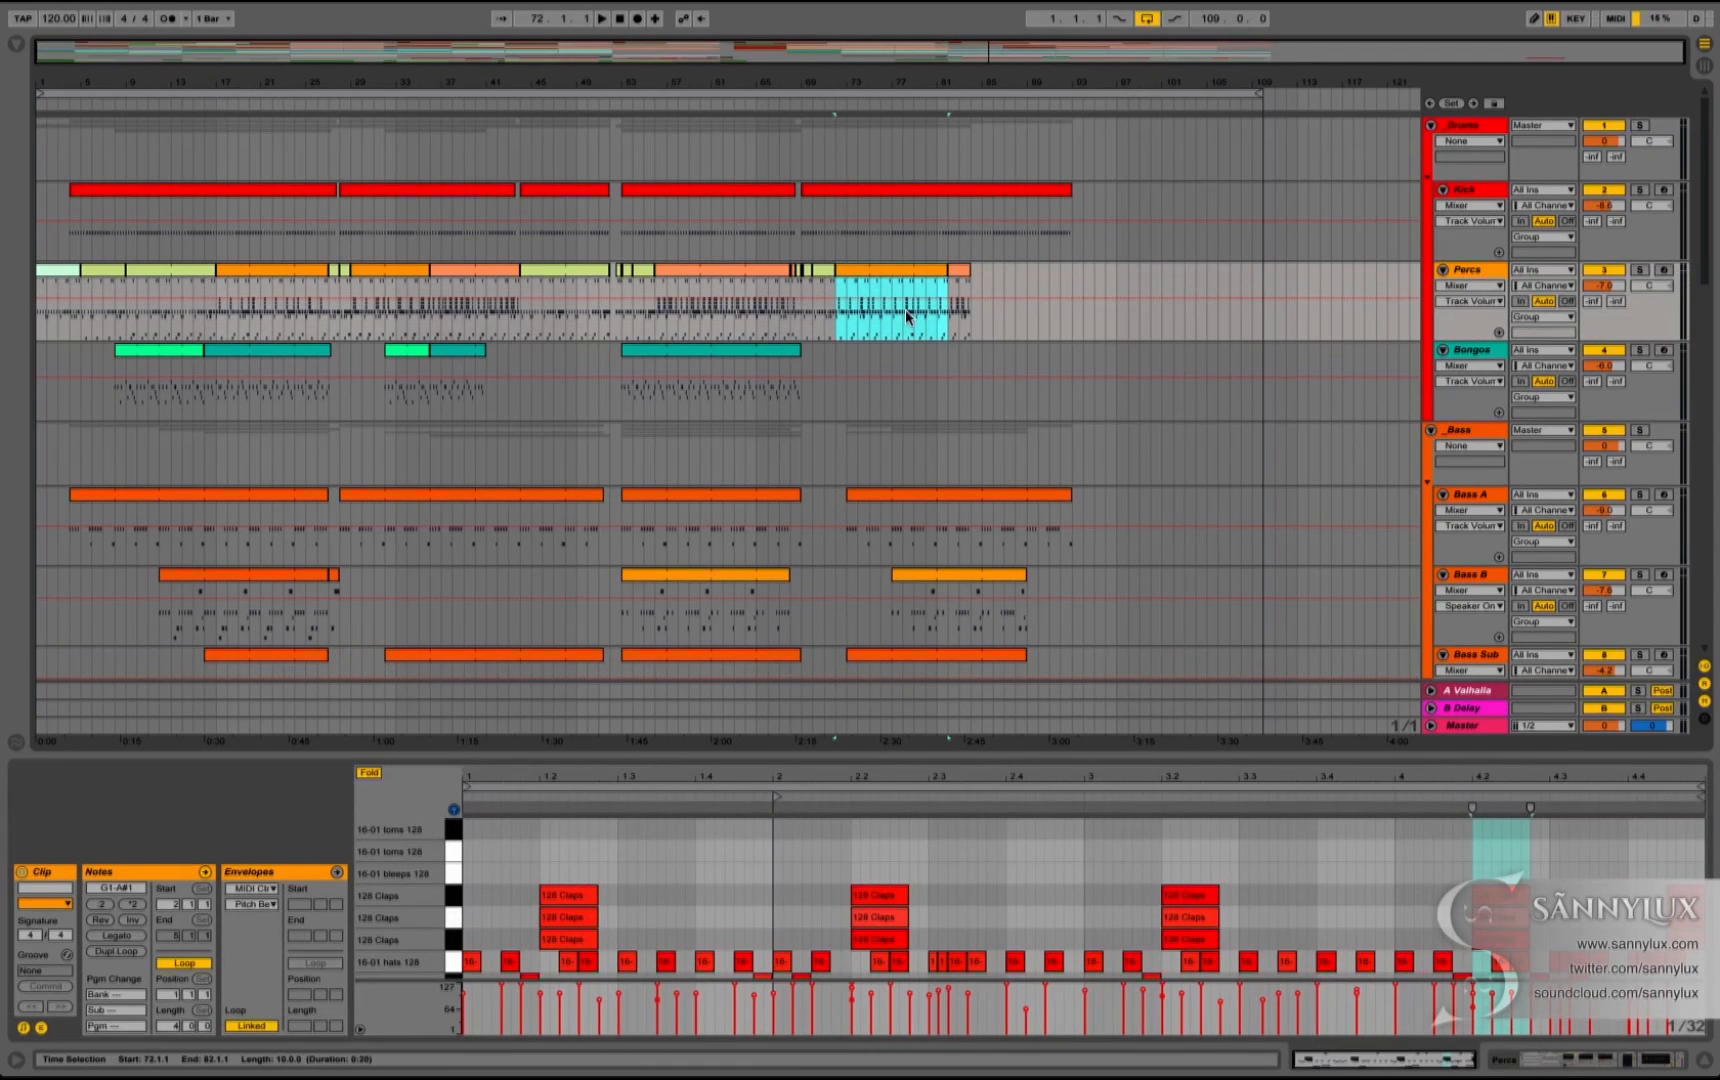
key(ctrl+z)
Step: Trim the start of the last Percs clip to bar 80 and move the clip to bar 81
click(840, 270)
drag(840, 270, 925, 278)
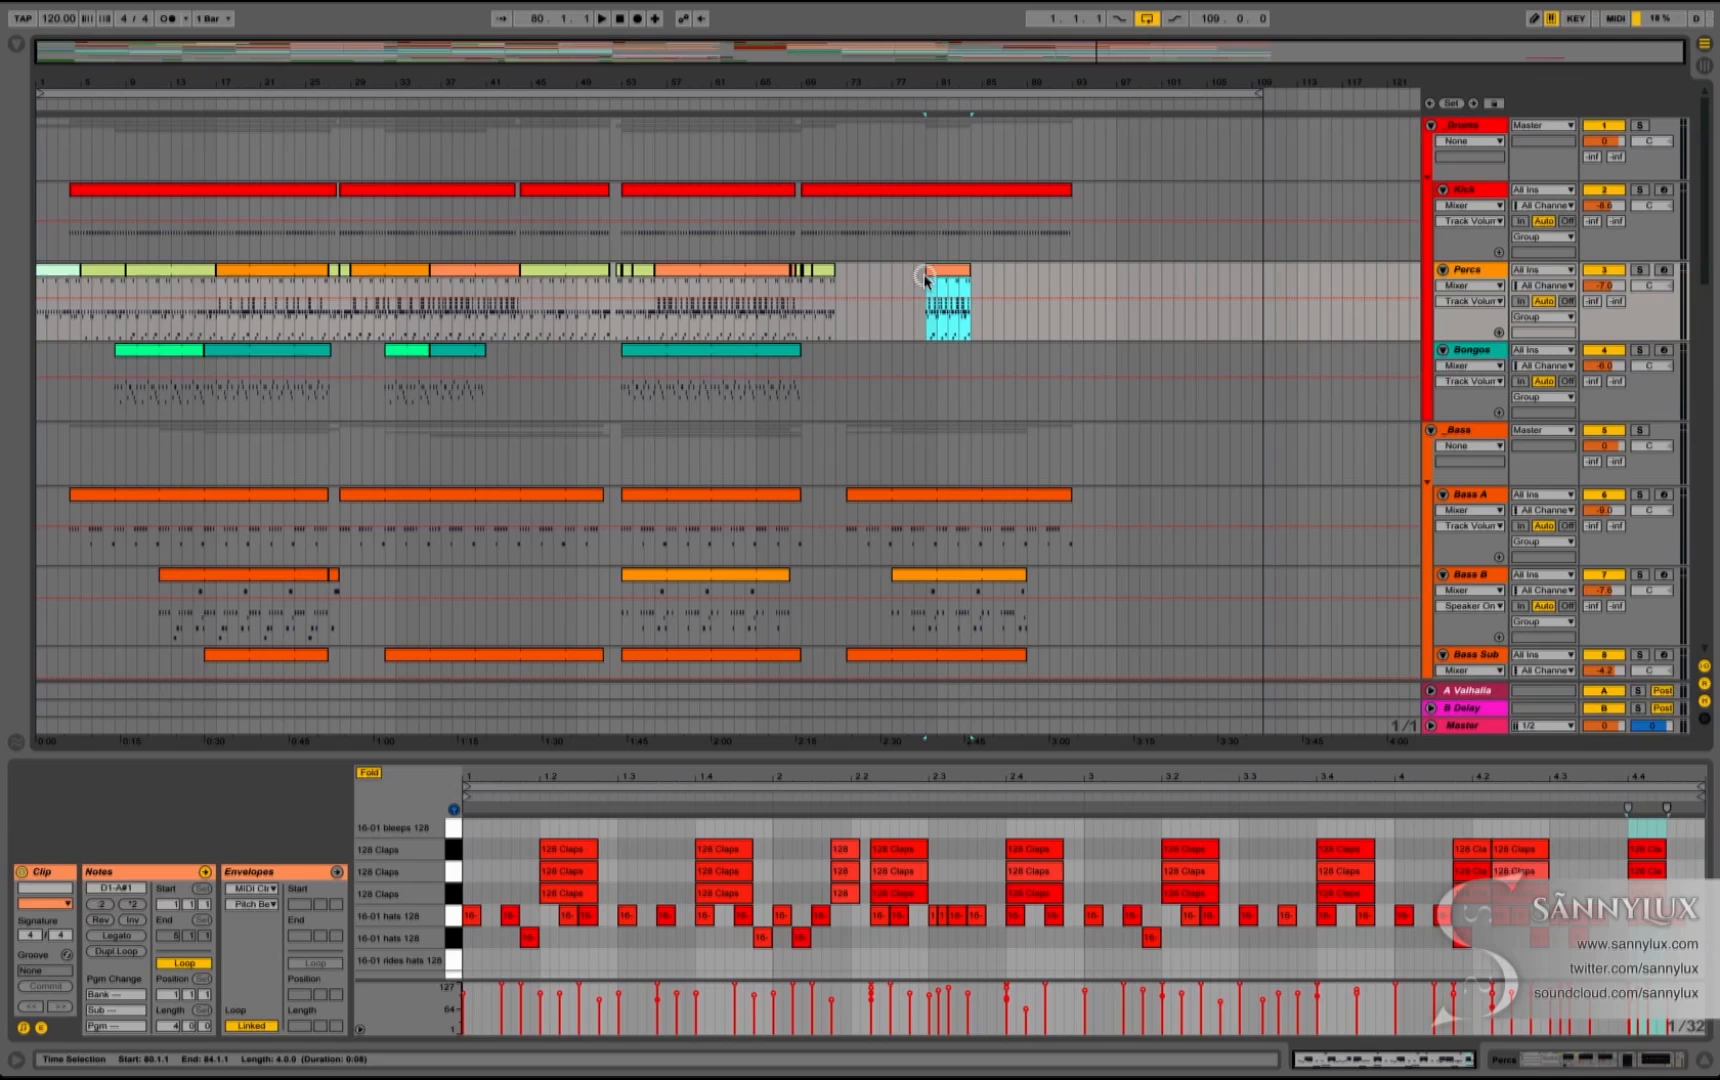
drag(936, 76, 933, 84)
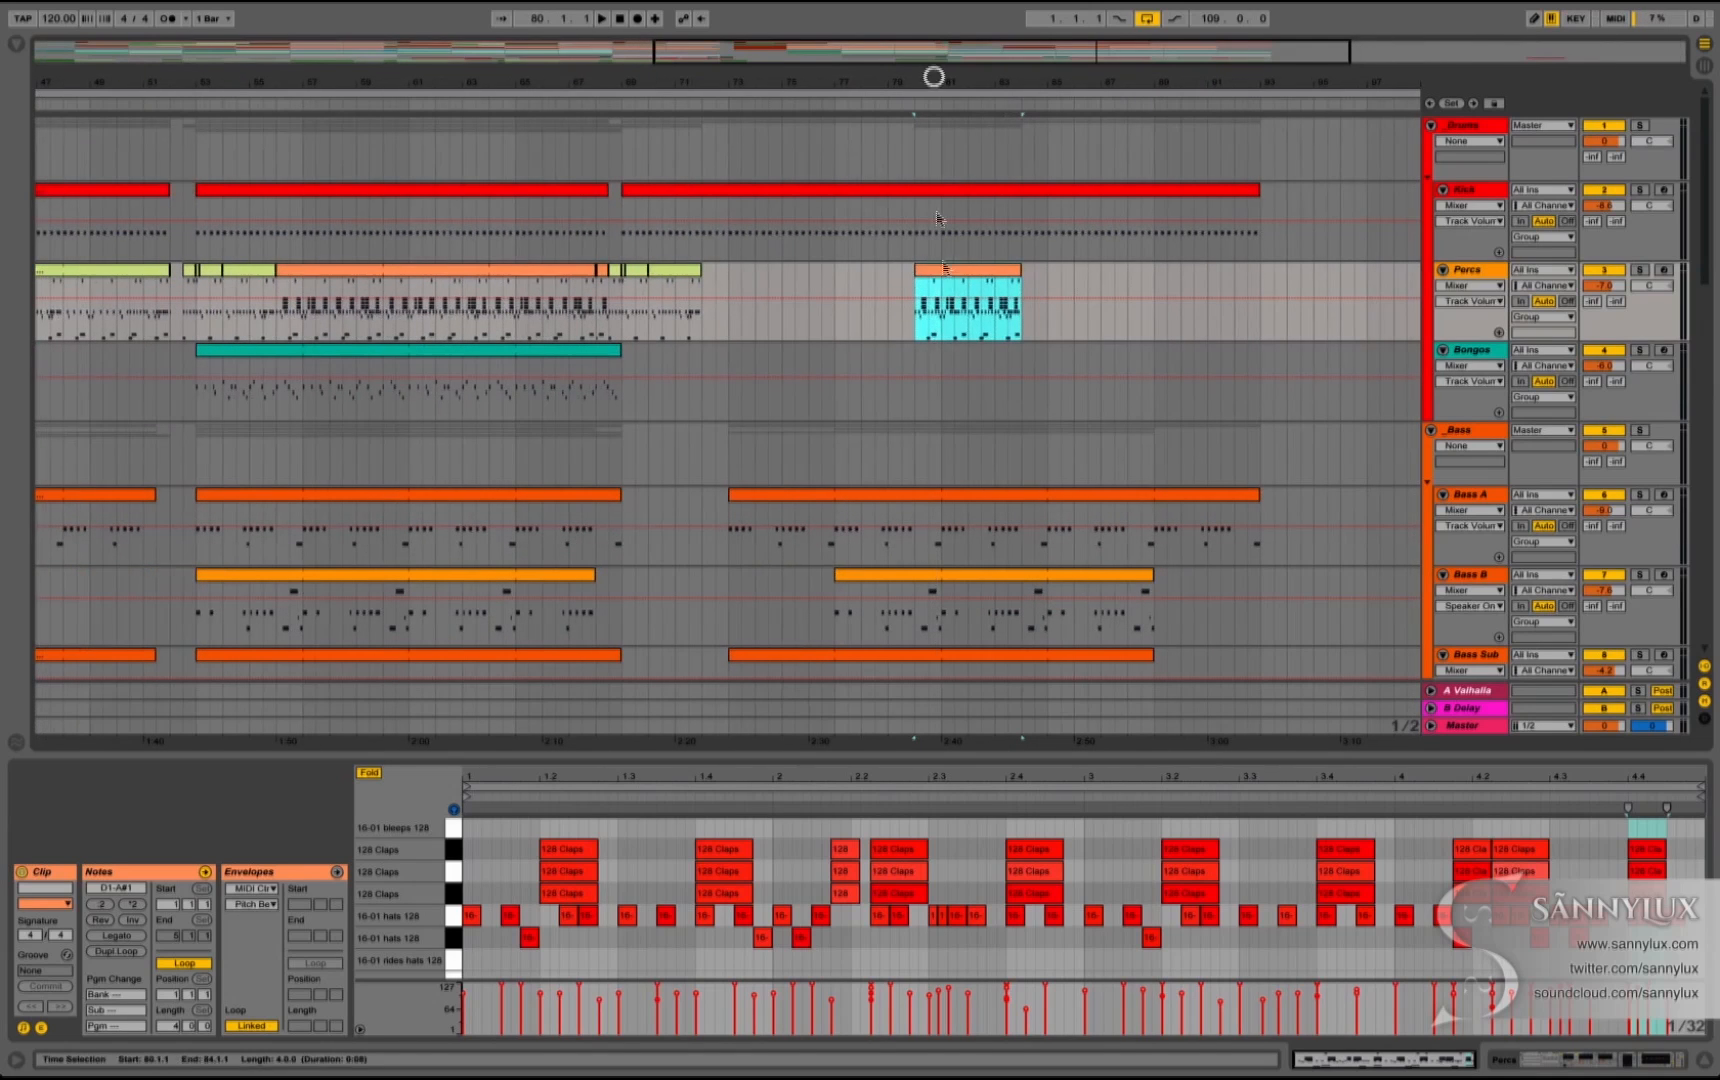
drag(914, 270, 967, 264)
Step: Extend the start of the last Percs clip back to bar 73
scroll(826, 317, left, 5)
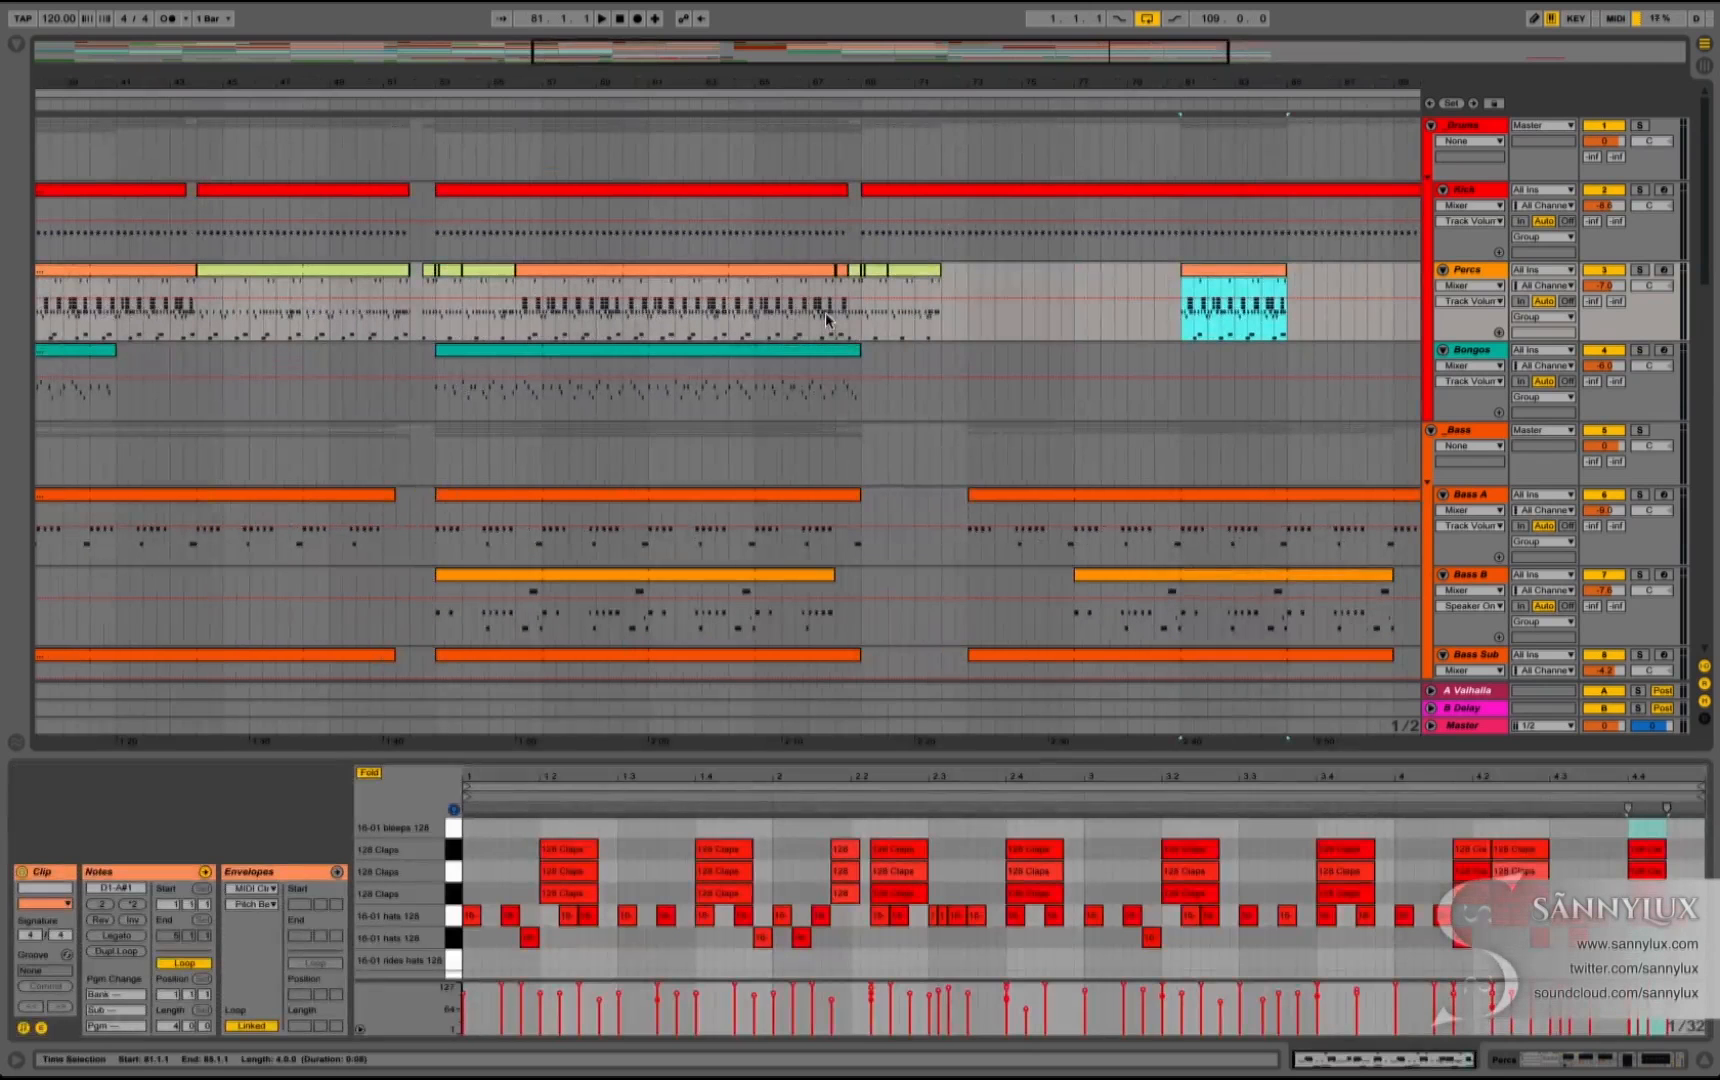
scroll(826, 318, right, 5)
scroll(826, 318, down, 1)
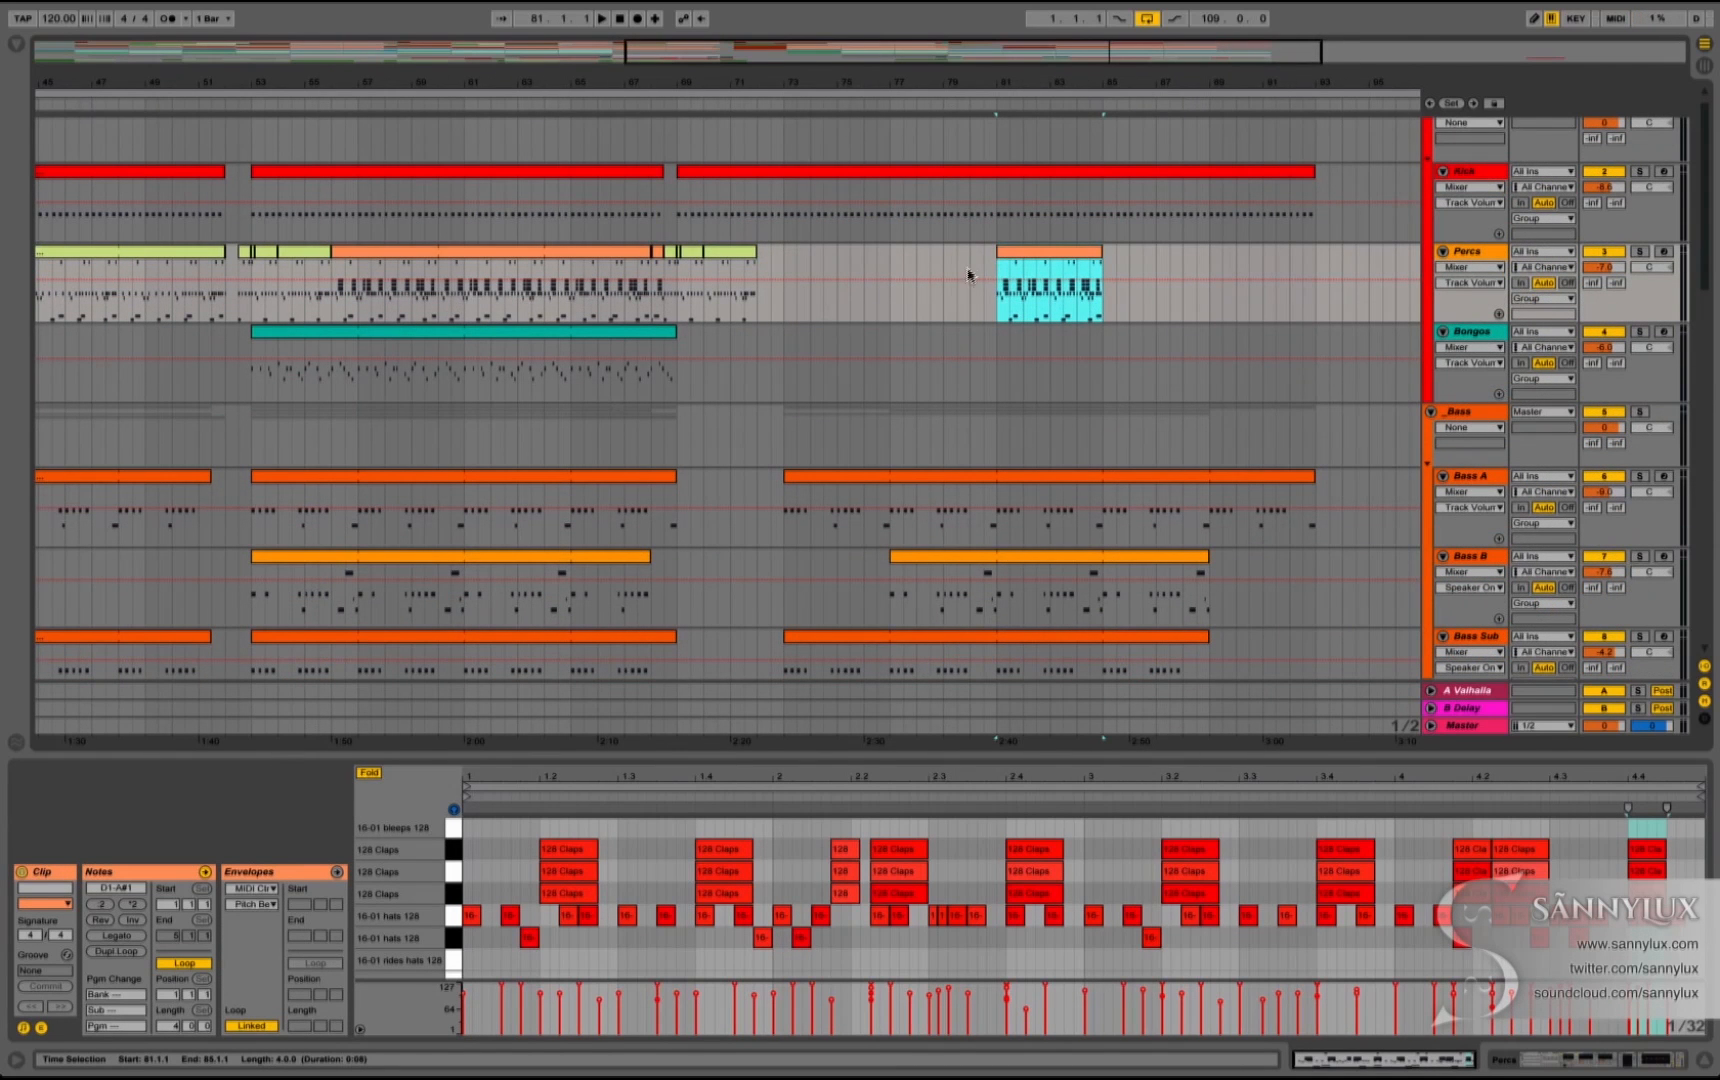
drag(995, 252, 760, 258)
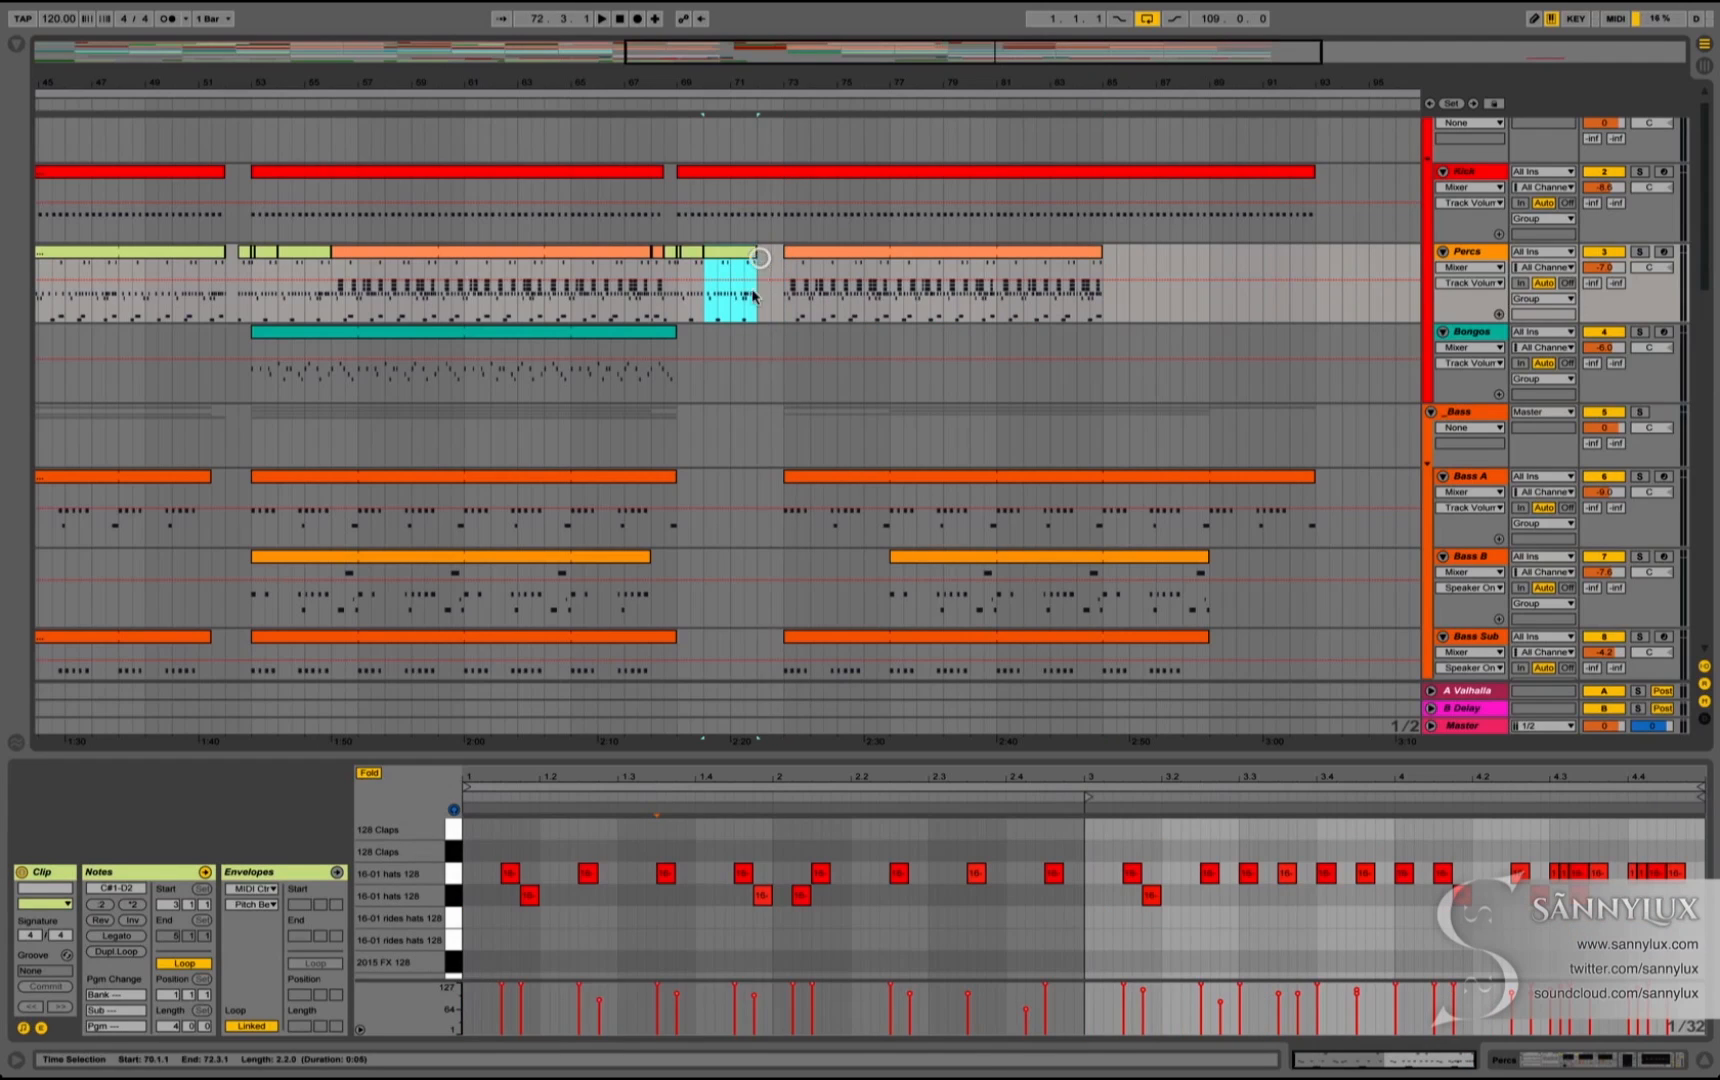
click(744, 311)
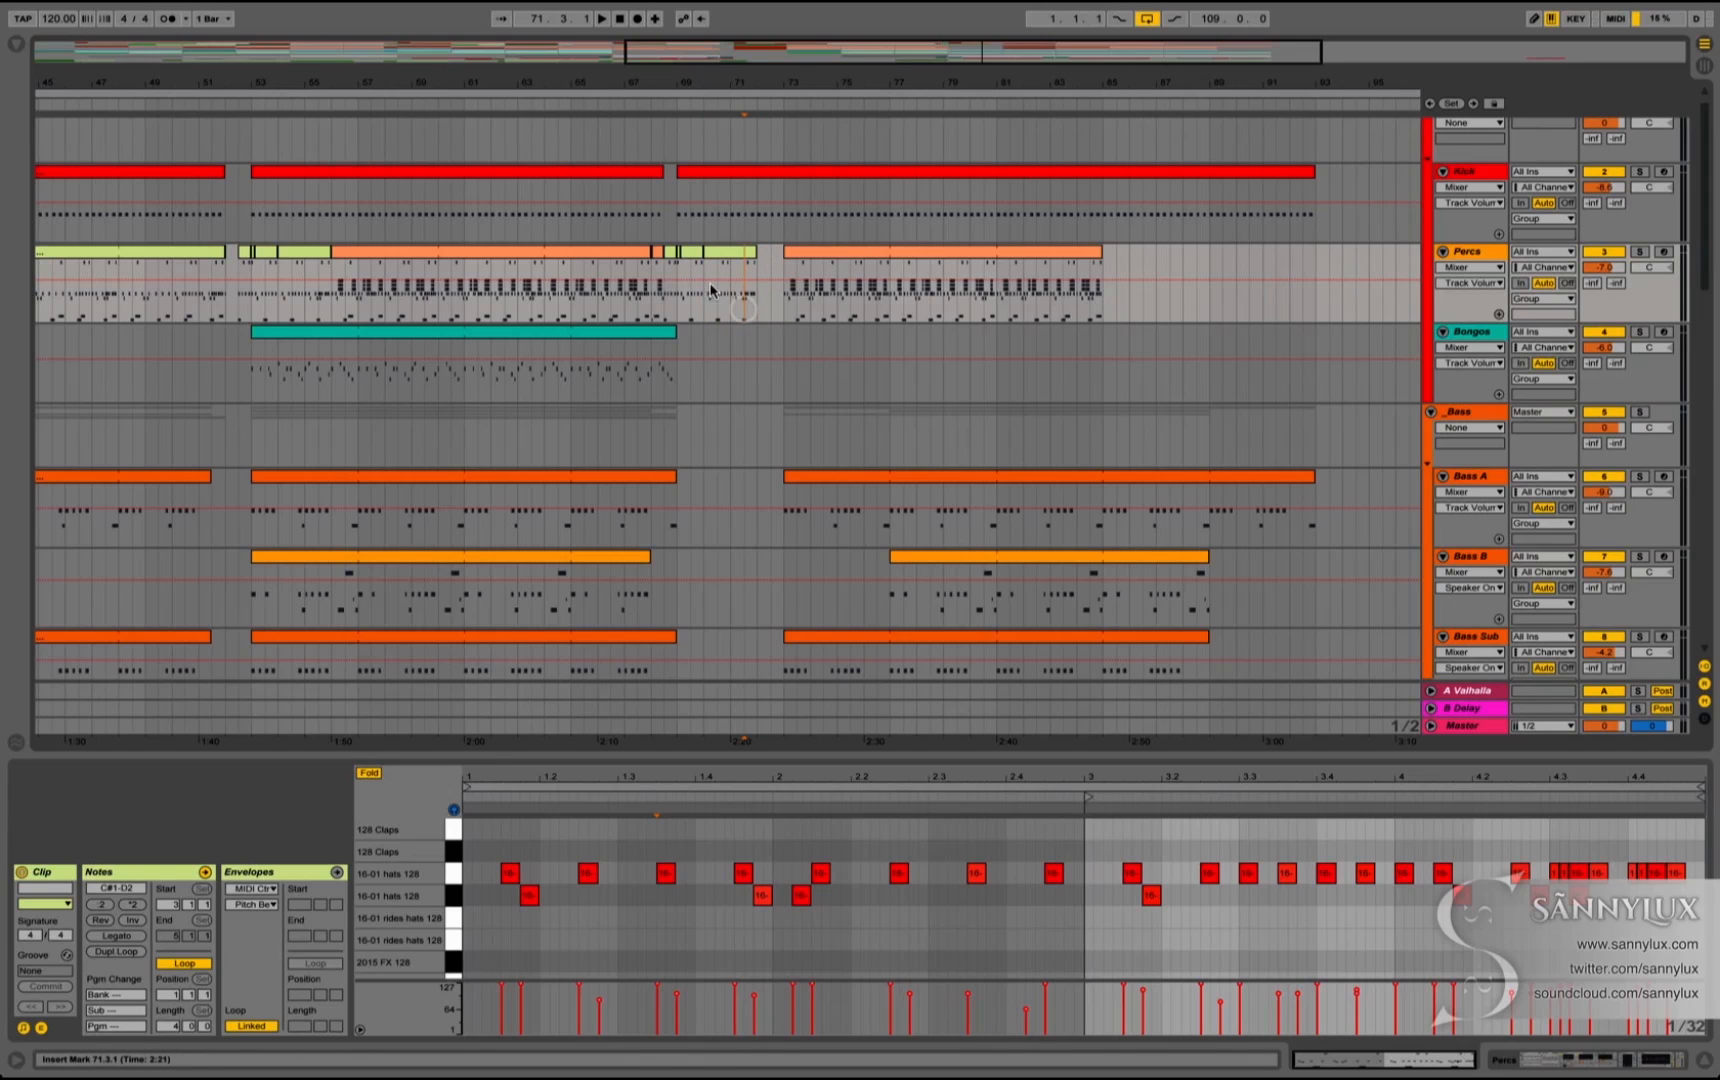
Step: Extend the Percs clip before the transition to bar 69 and delete its half bar from 68.3 to bar 69
drag(705, 90, 703, 80)
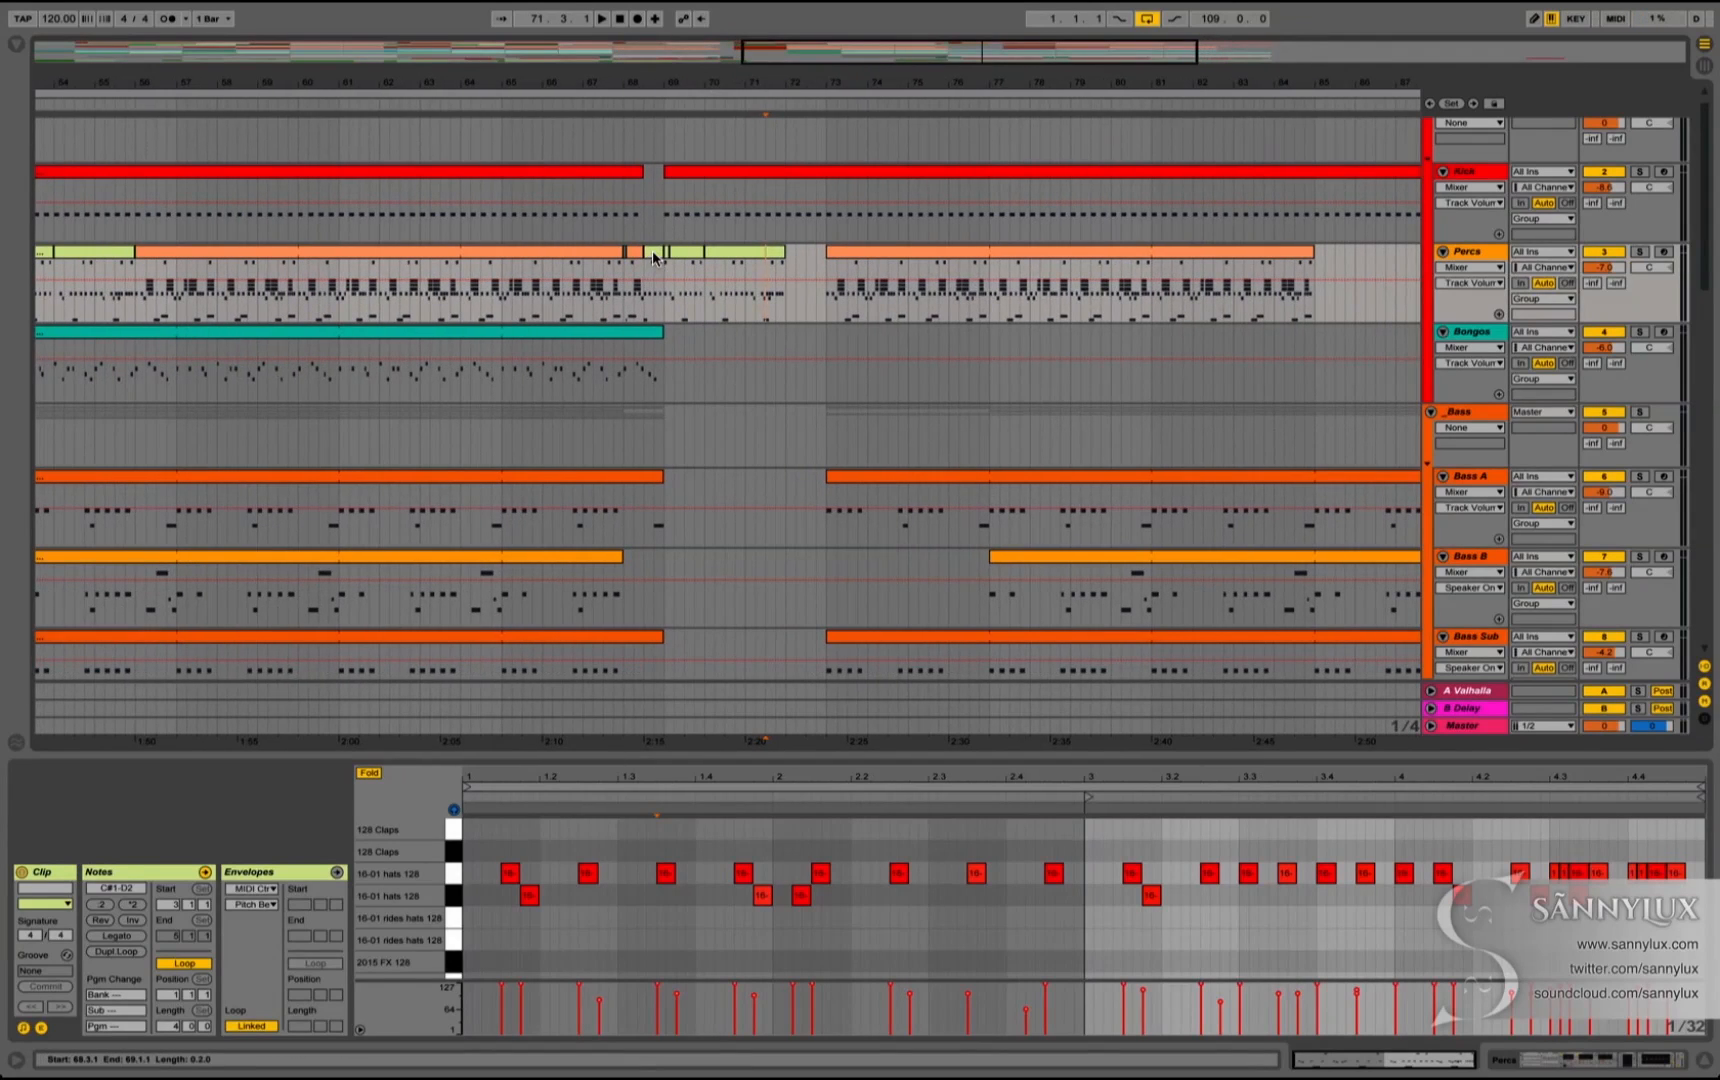
drag(624, 252, 671, 251)
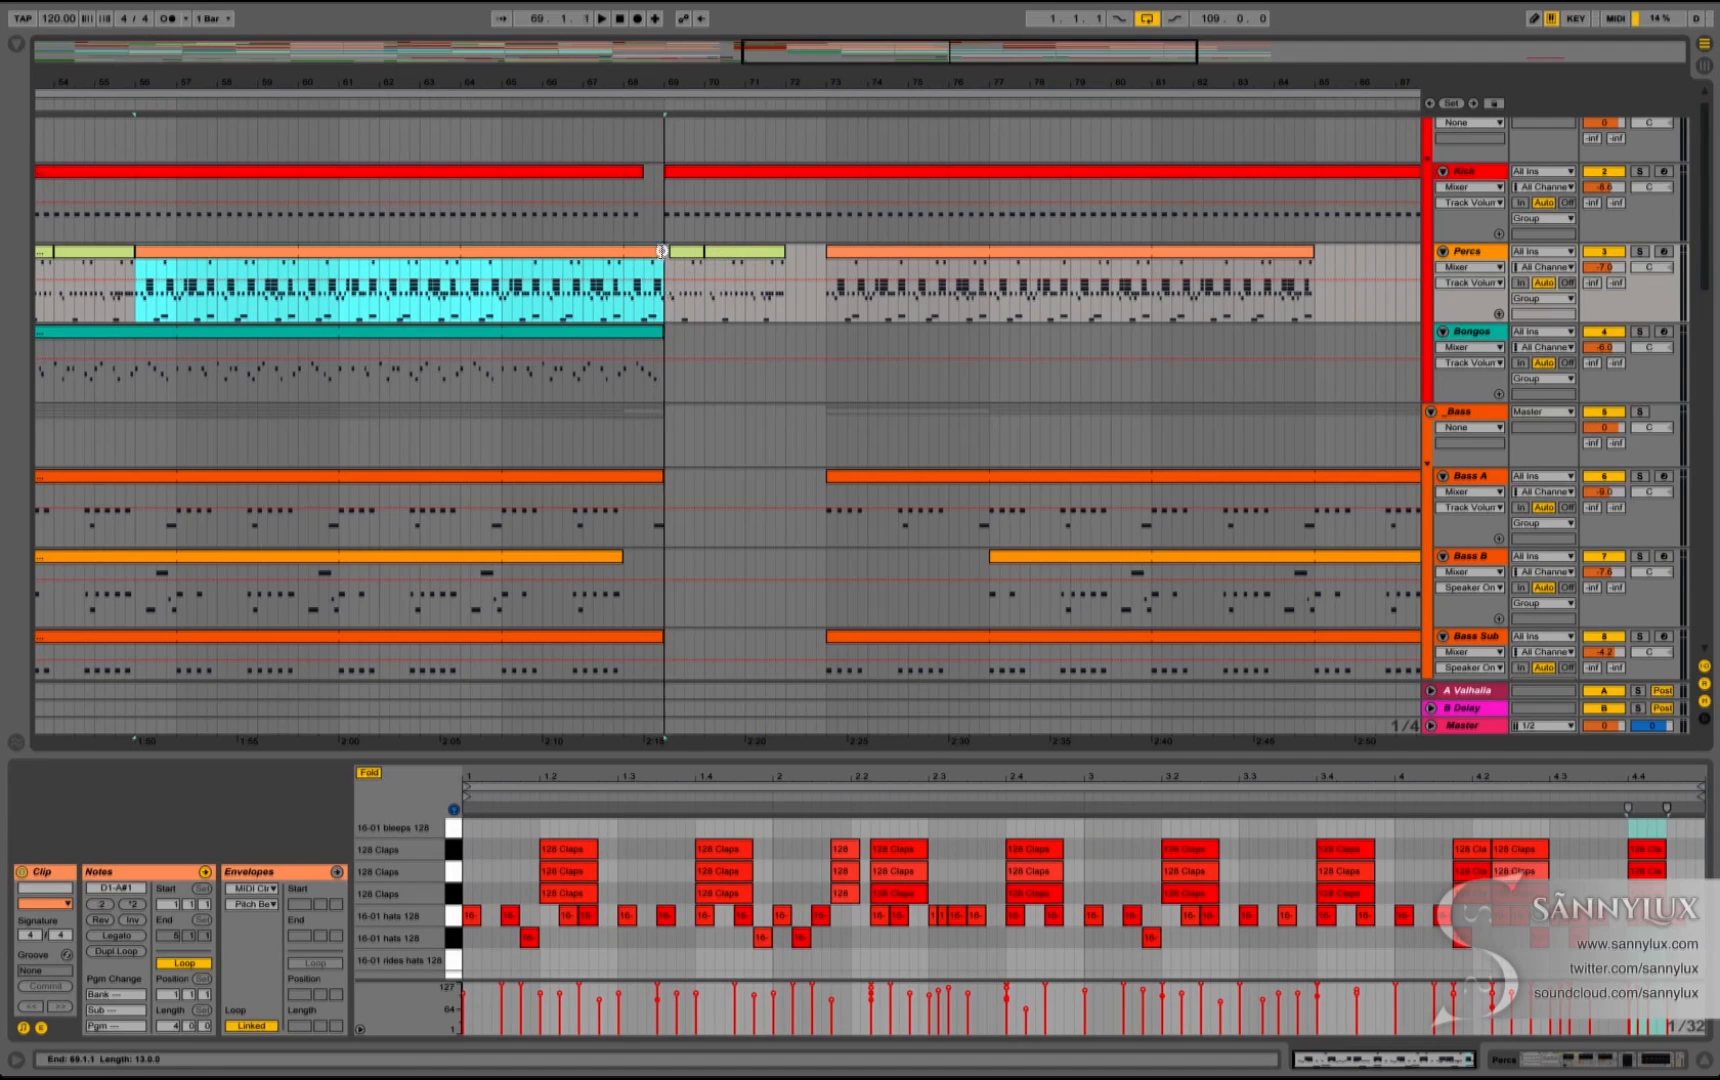
drag(622, 300, 653, 300)
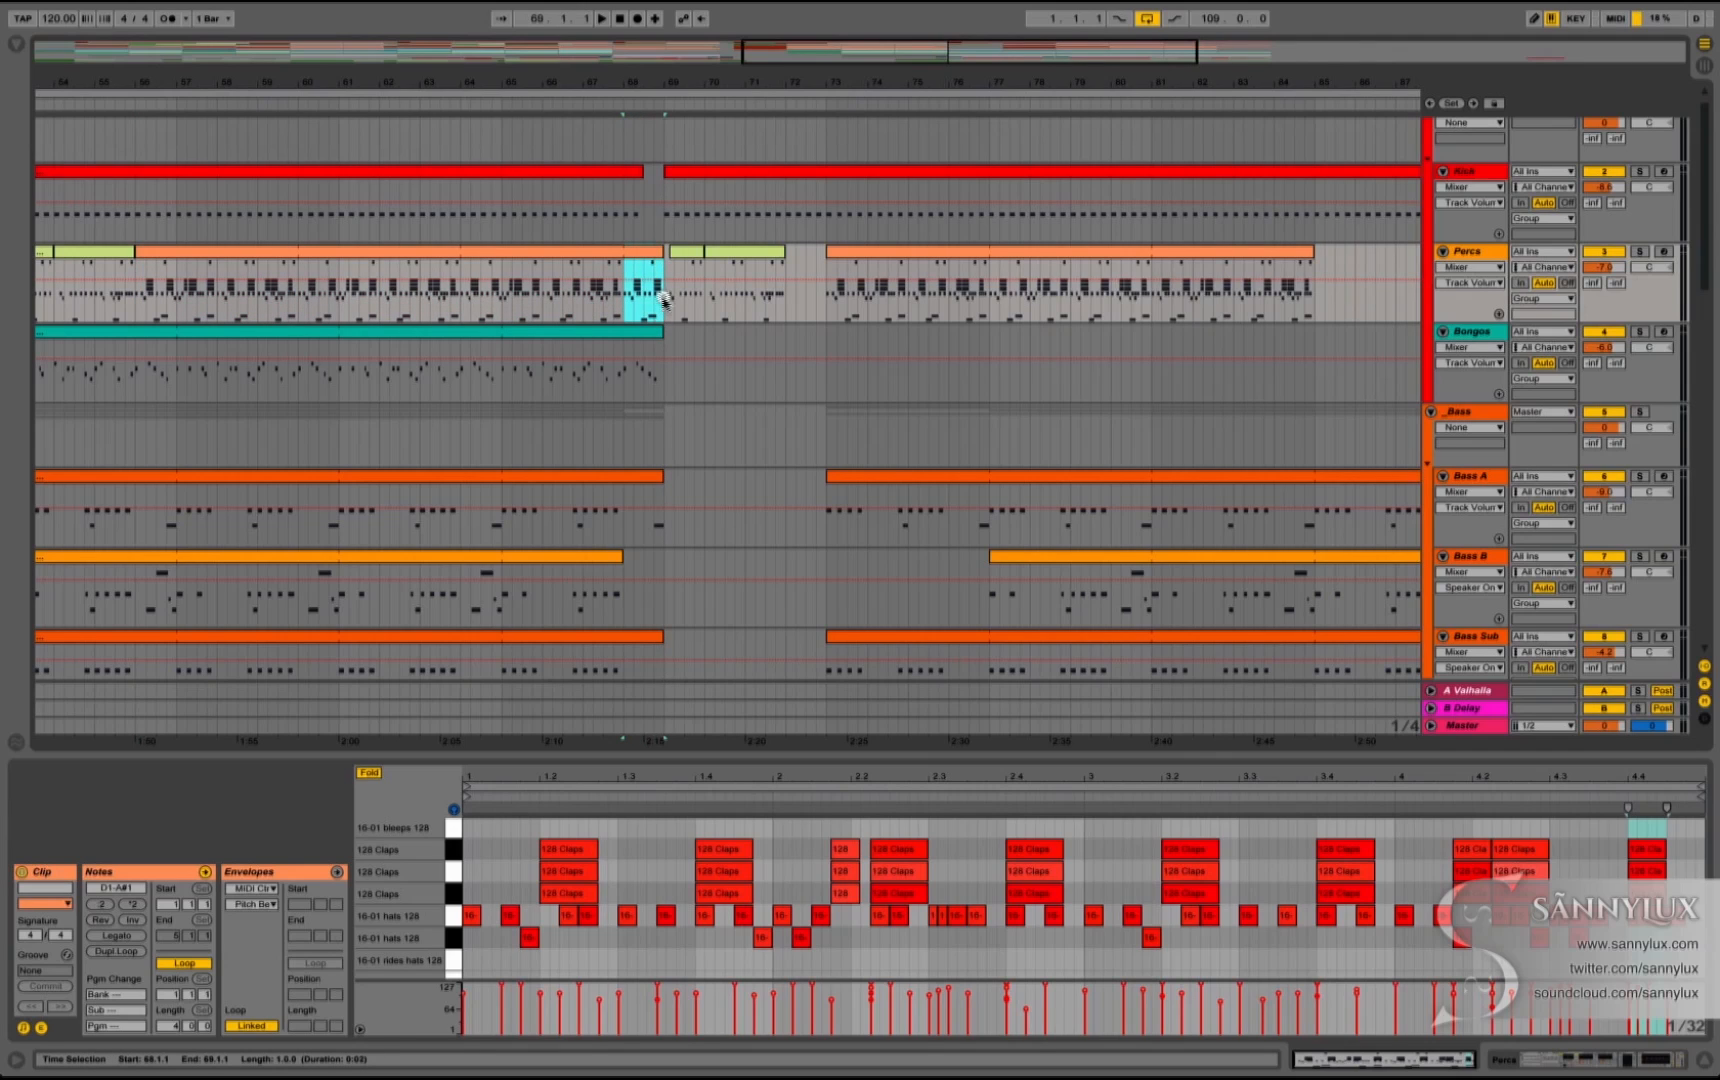
drag(666, 297, 645, 297)
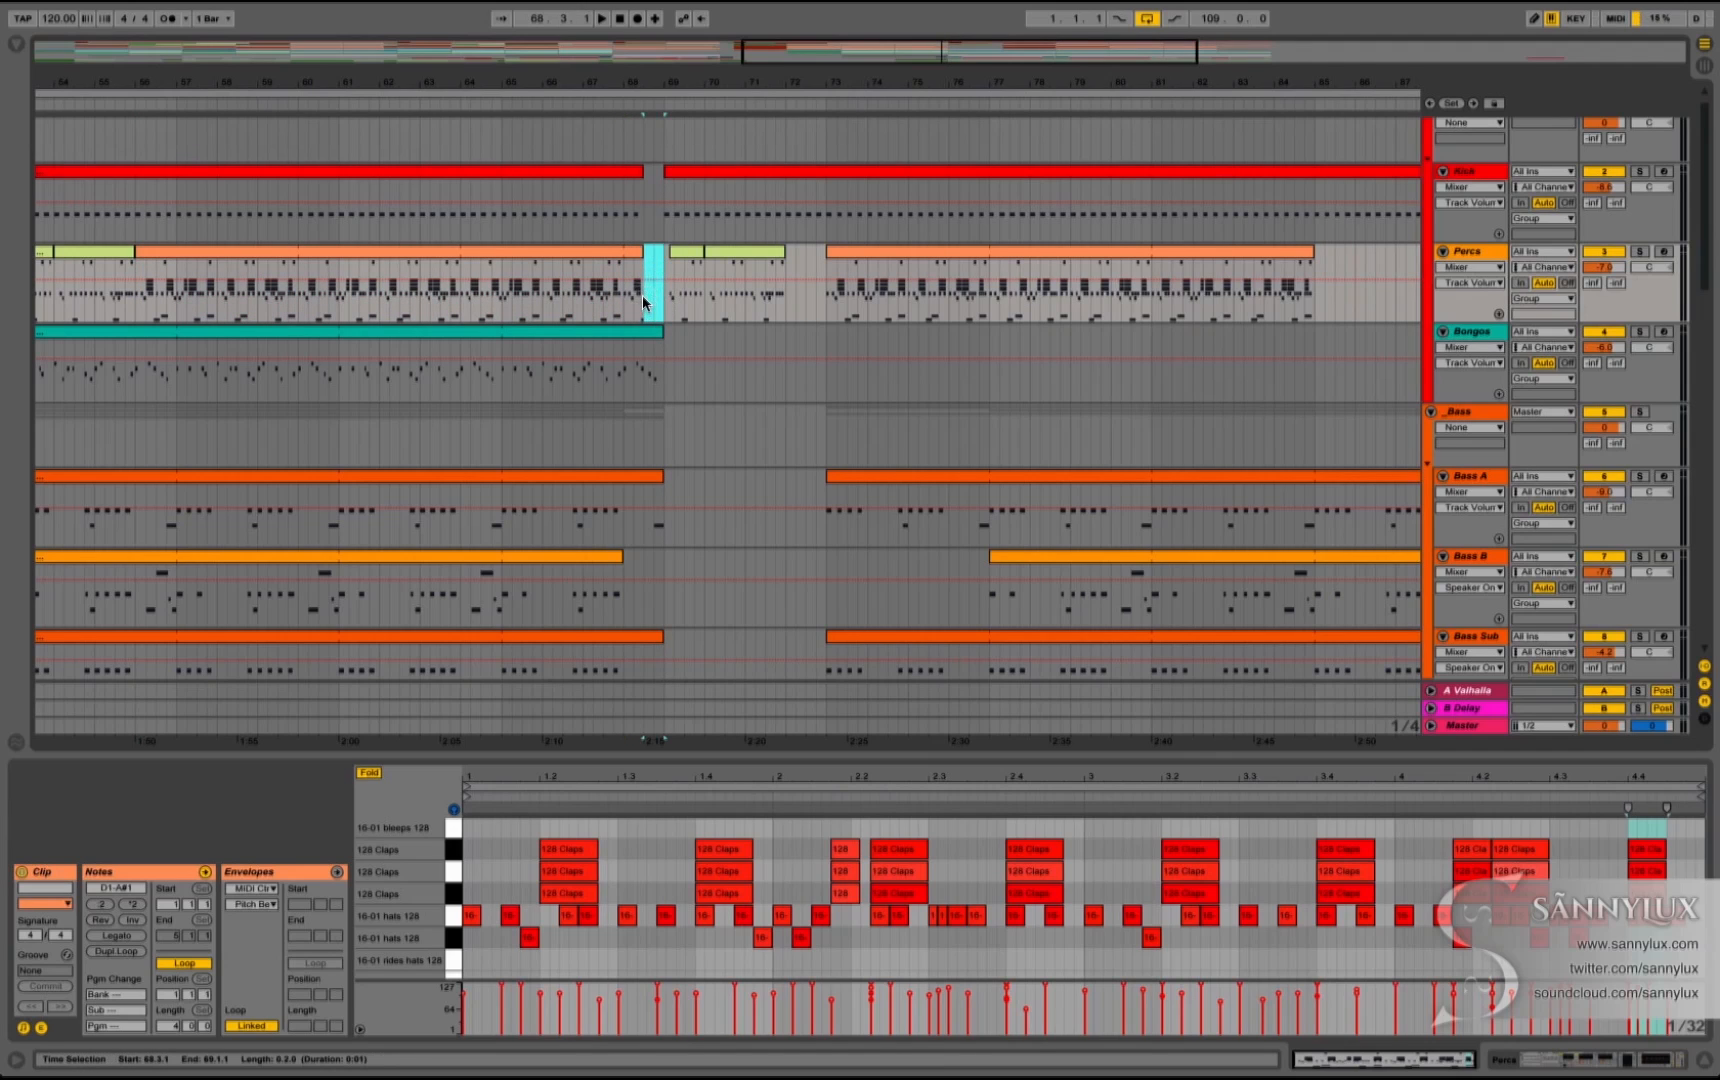
Step: Delete the short Percs clip in bar 69 and extend and move the next clip to span 70.2 to bar 73
click(684, 253)
key(Delete)
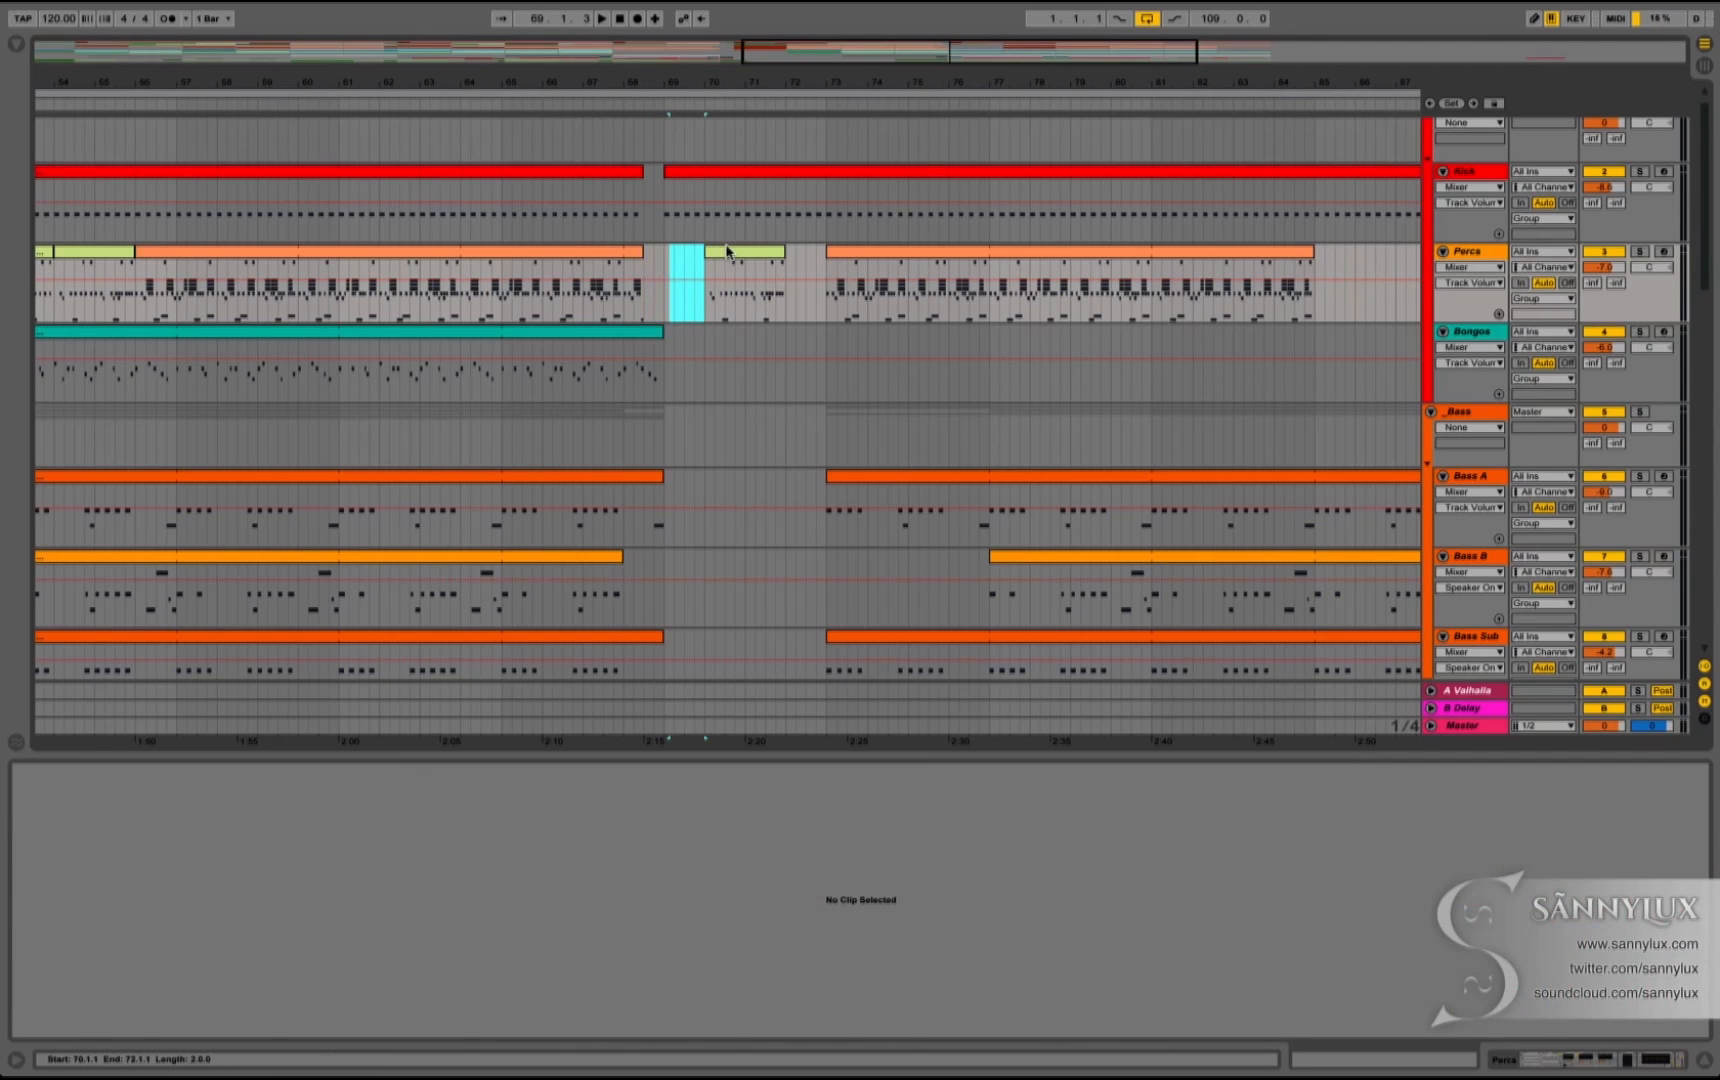
click(727, 252)
drag(705, 252, 668, 259)
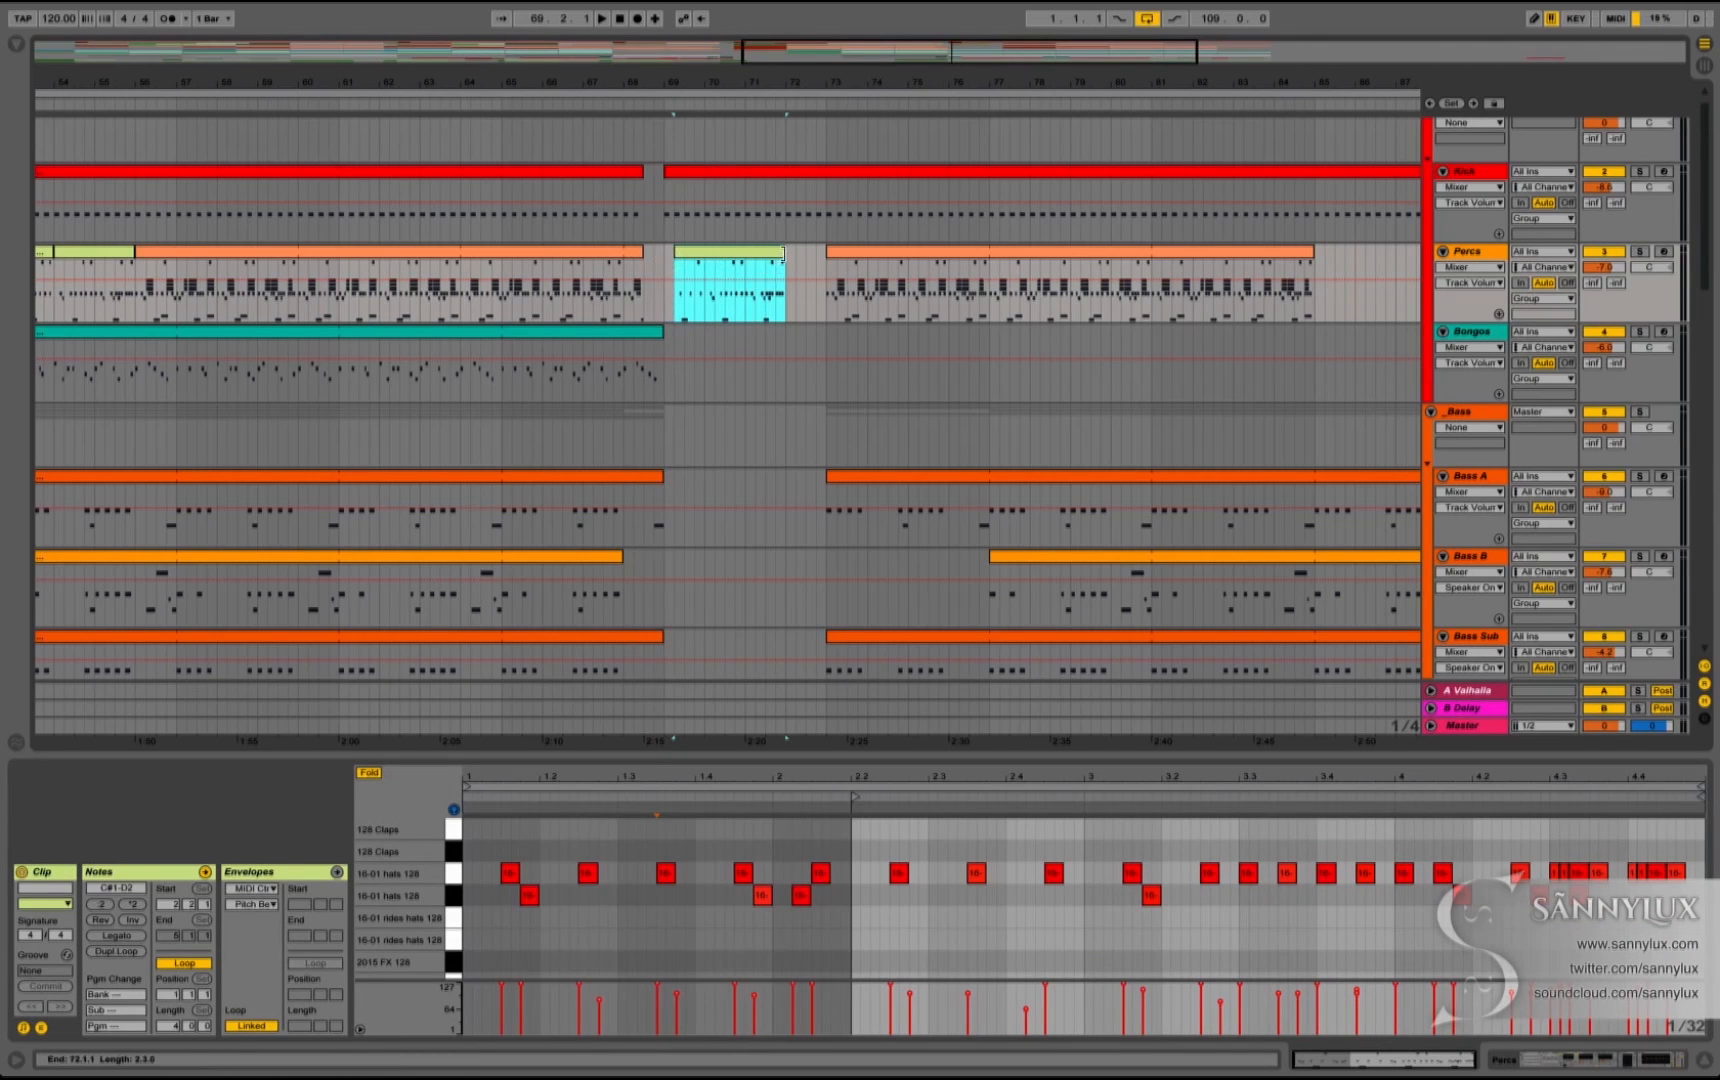
drag(784, 253, 815, 252)
key(super+Tab)
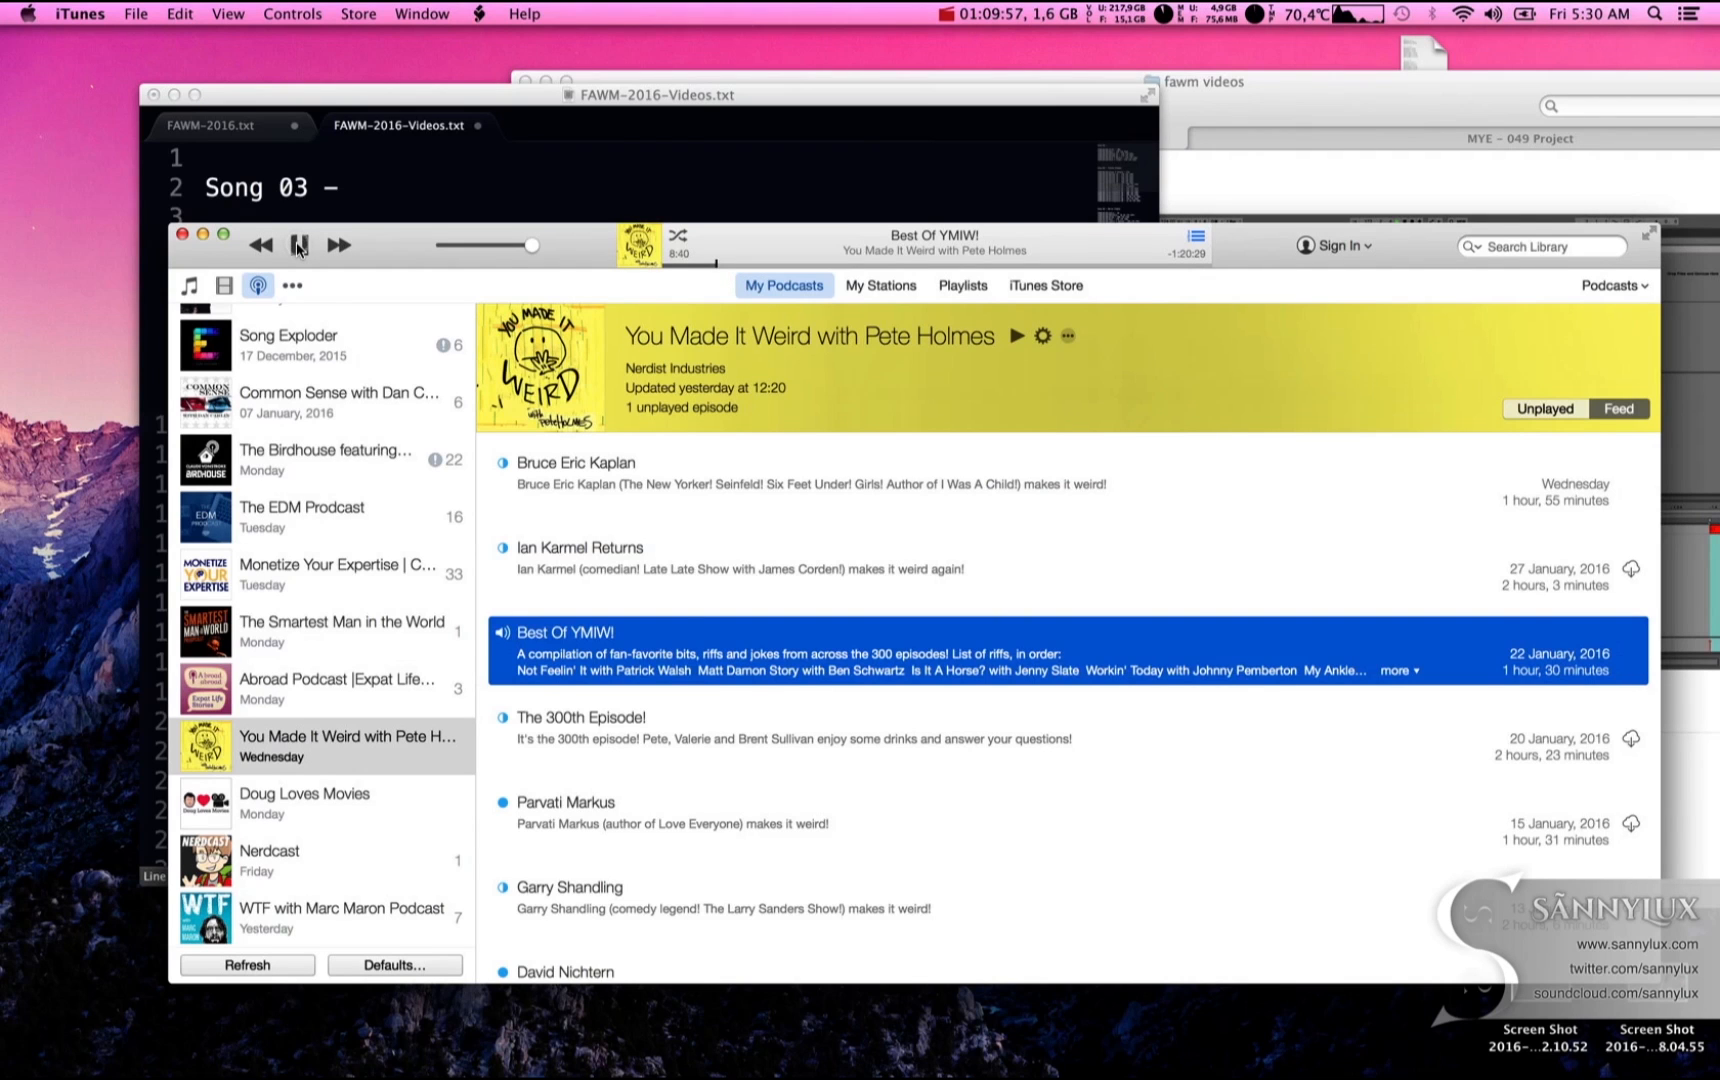
key(super+Tab)
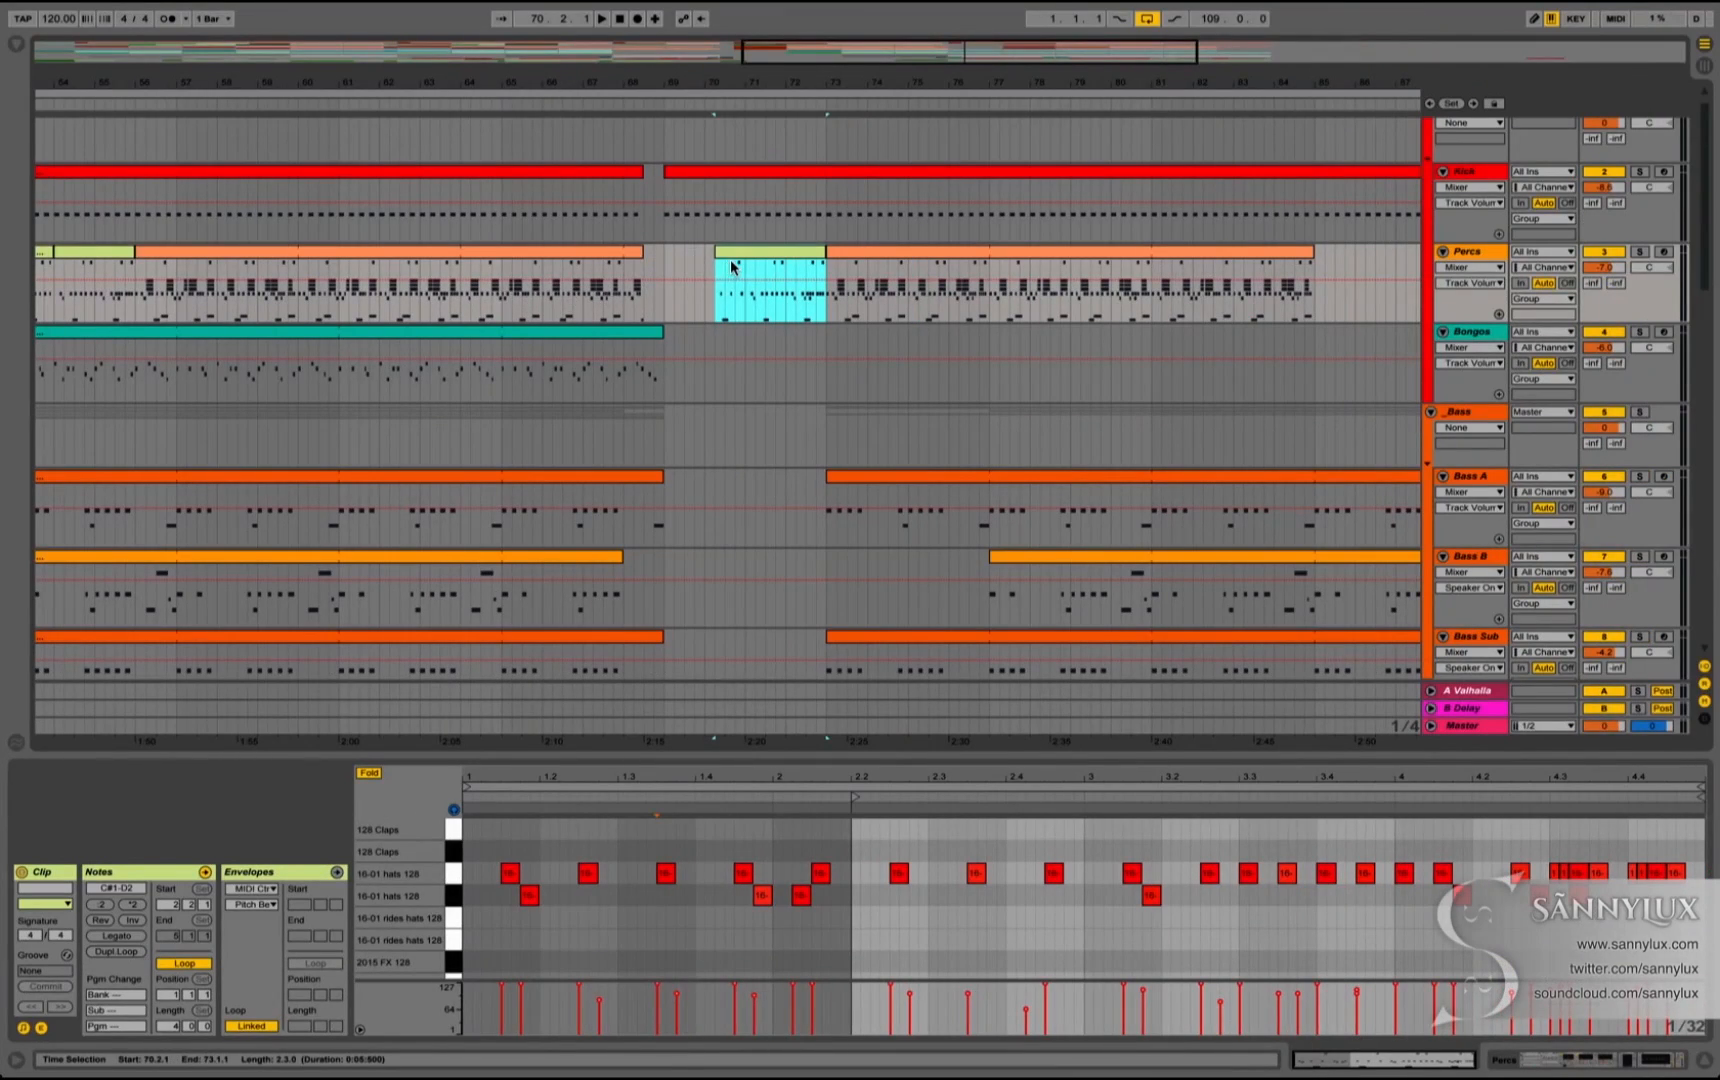
Step: Extend the start of the Percs clip ending at bar 73 back to bar 69
drag(715, 256, 668, 256)
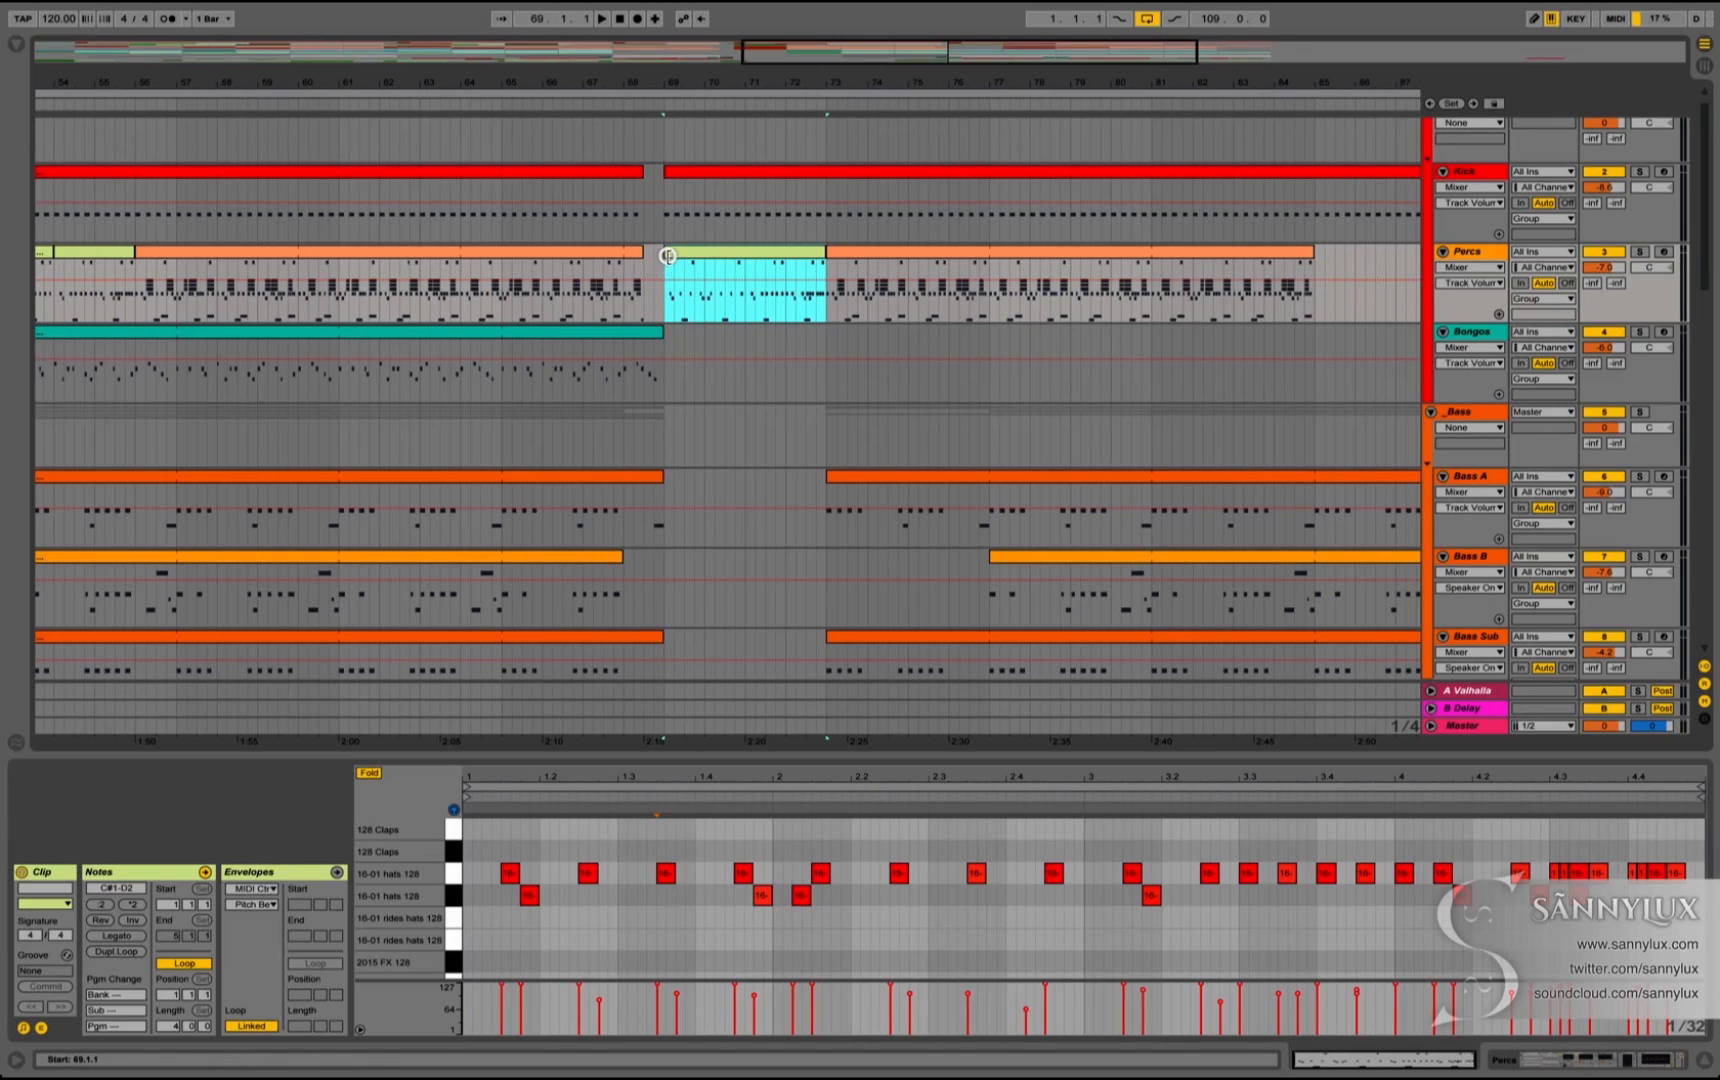
click(596, 303)
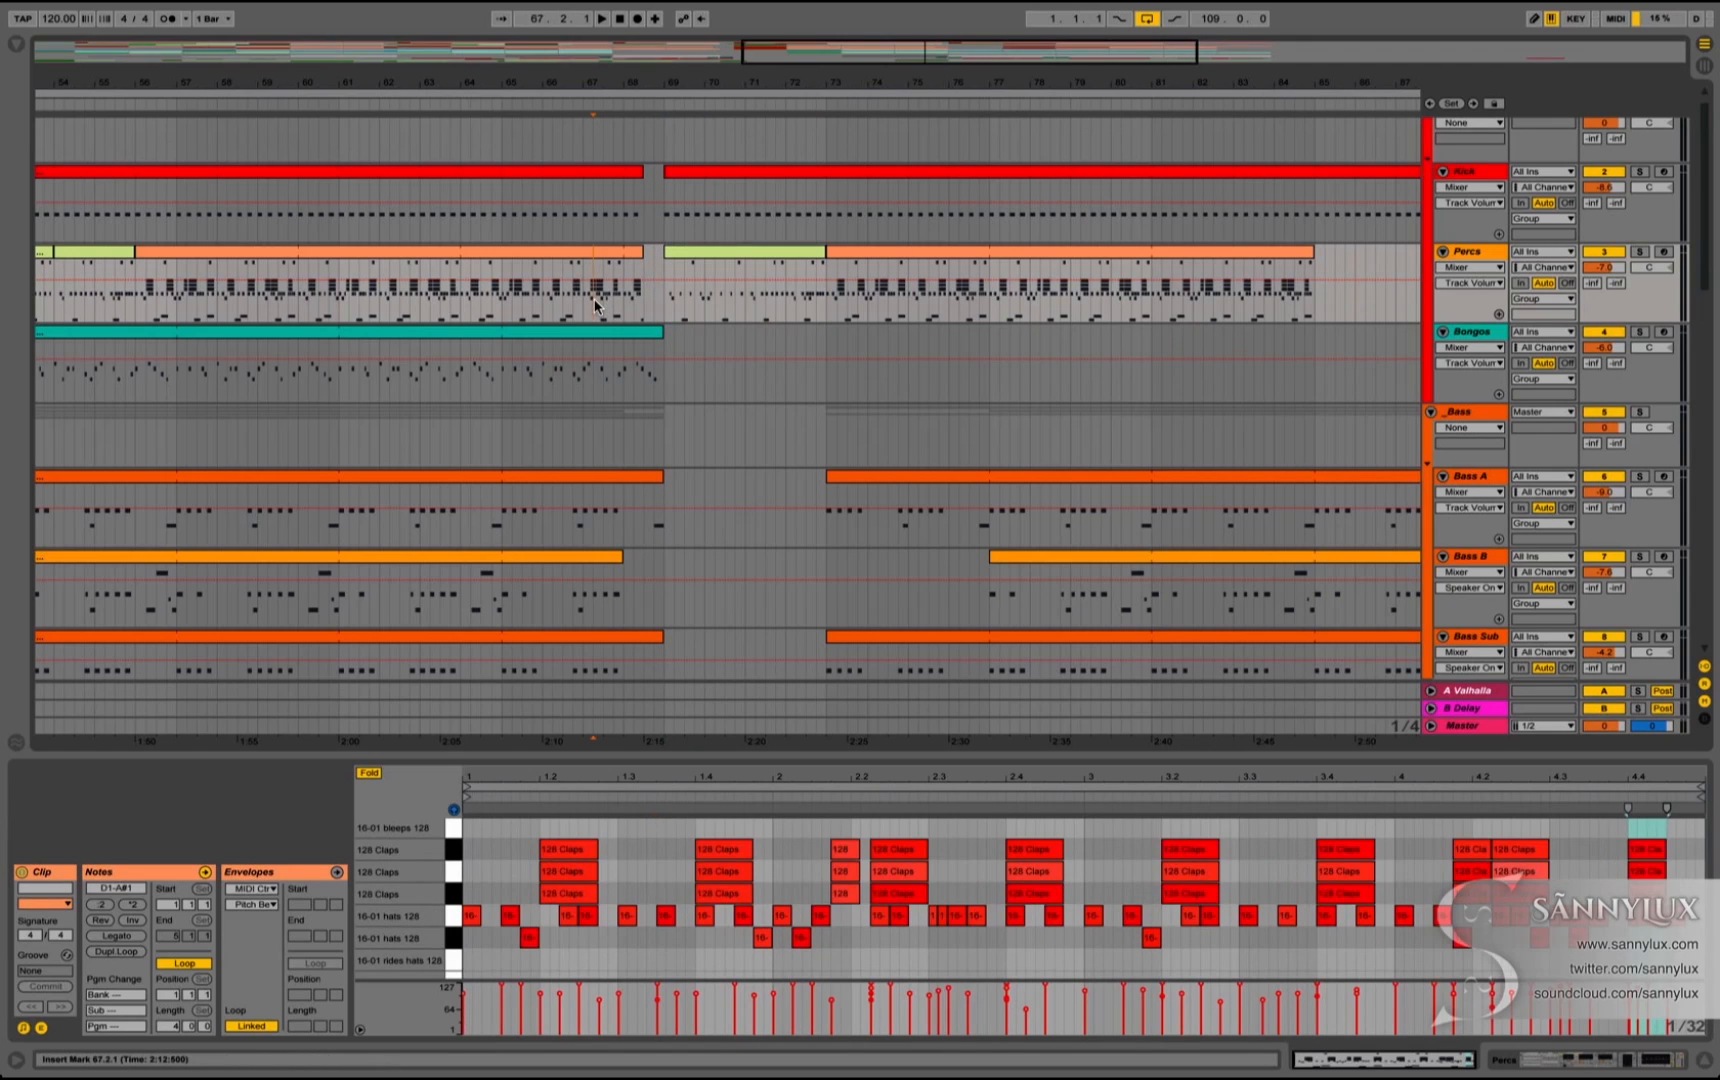
Step: Copy the second Pitch Saw clip on the Bass shot track to bar 73
scroll(687, 250, down, 5)
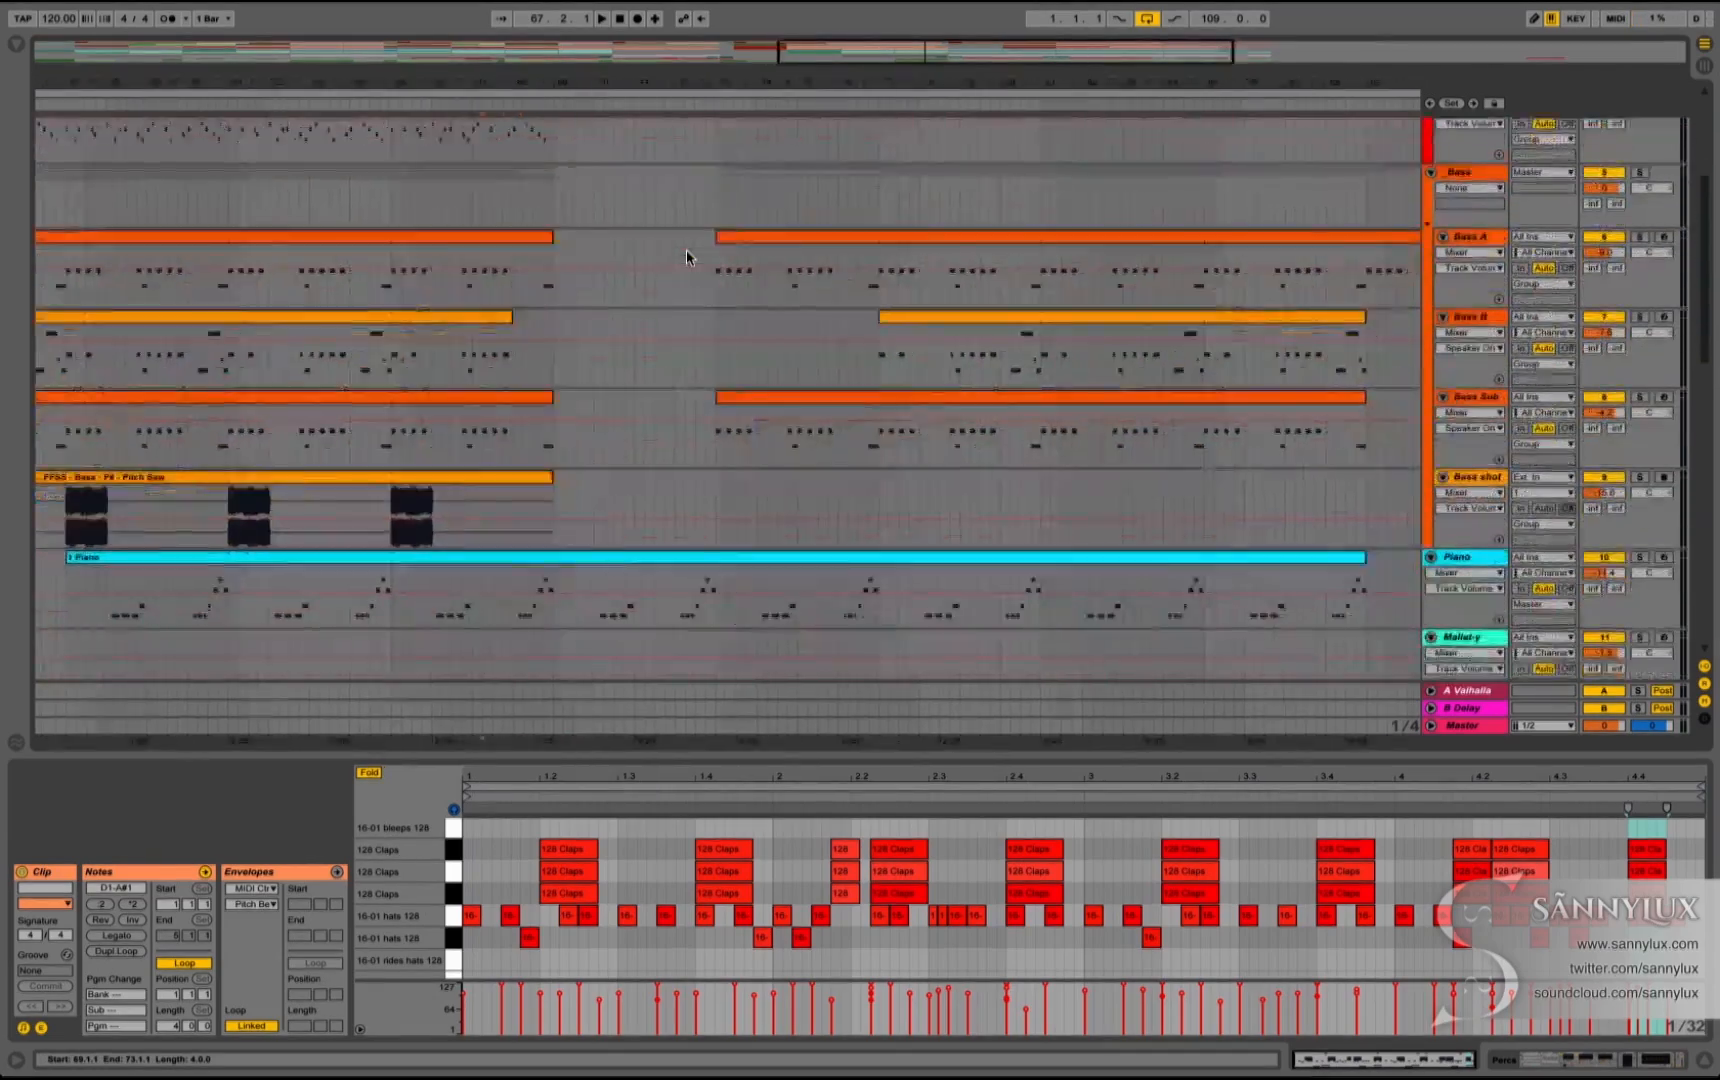
scroll(687, 257, down, 4)
drag(678, 72, 678, 69)
scroll(864, 284, up, 3)
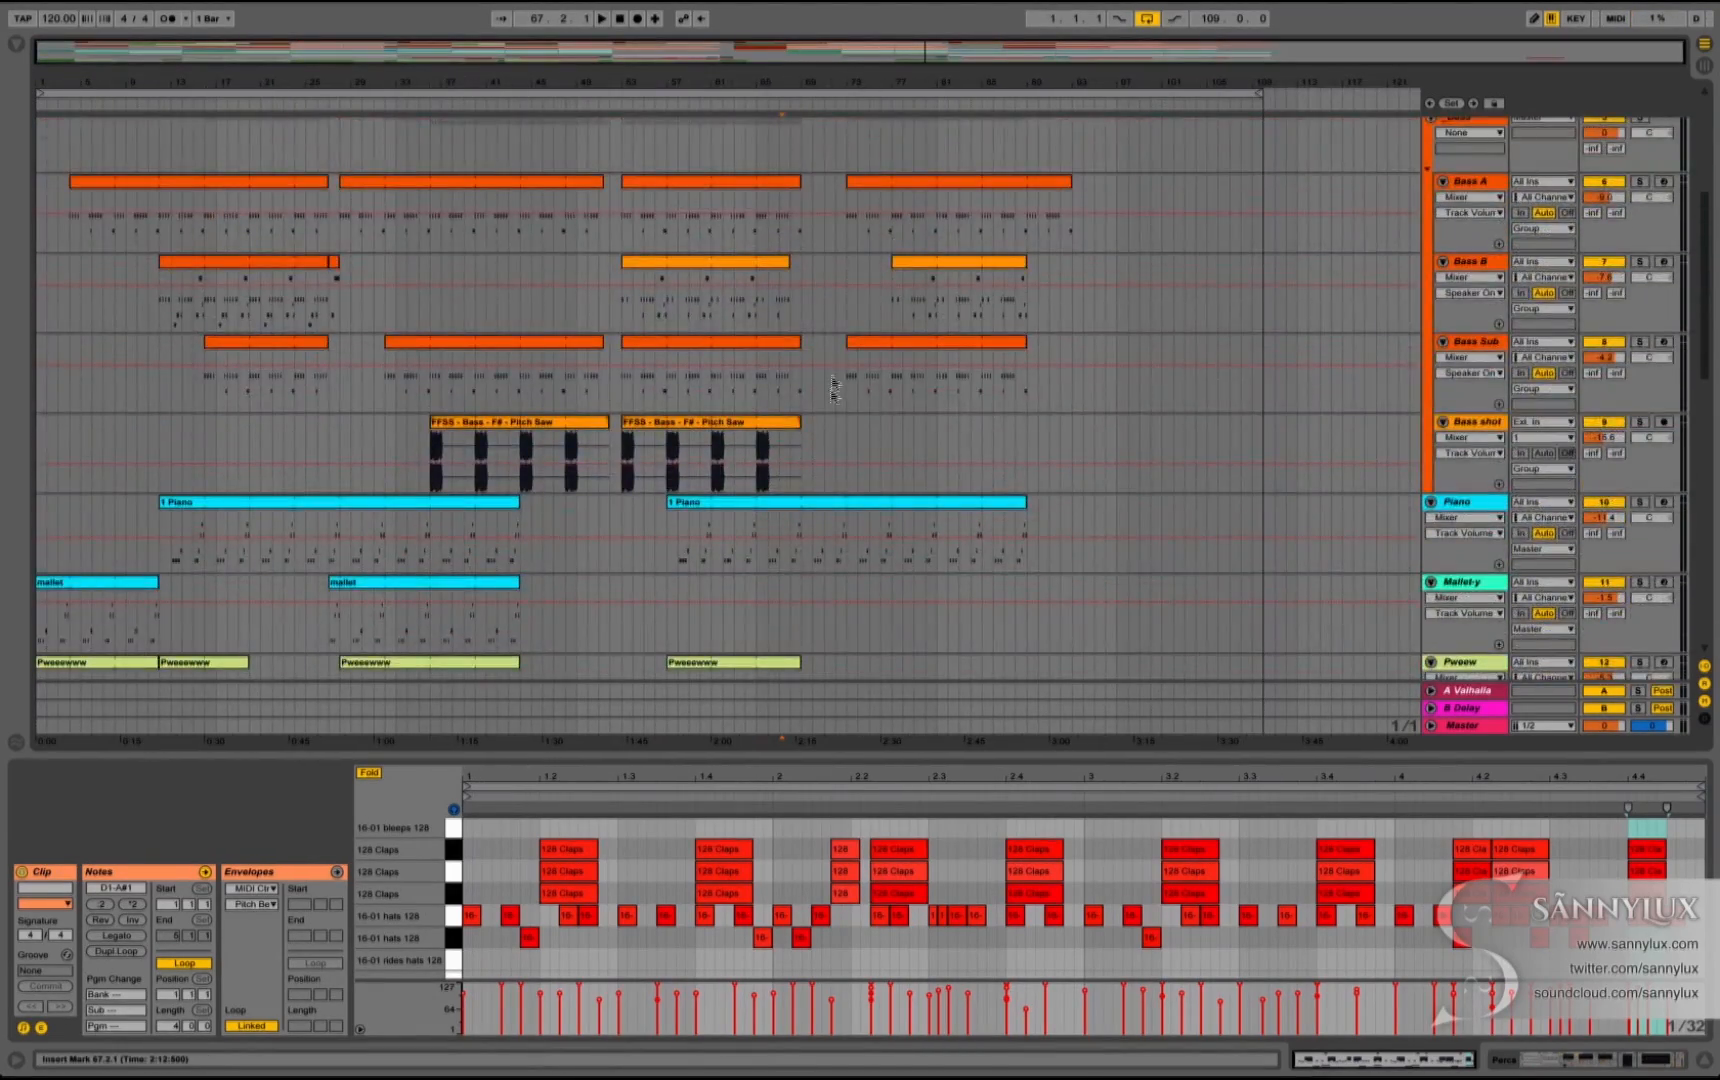
click(792, 422)
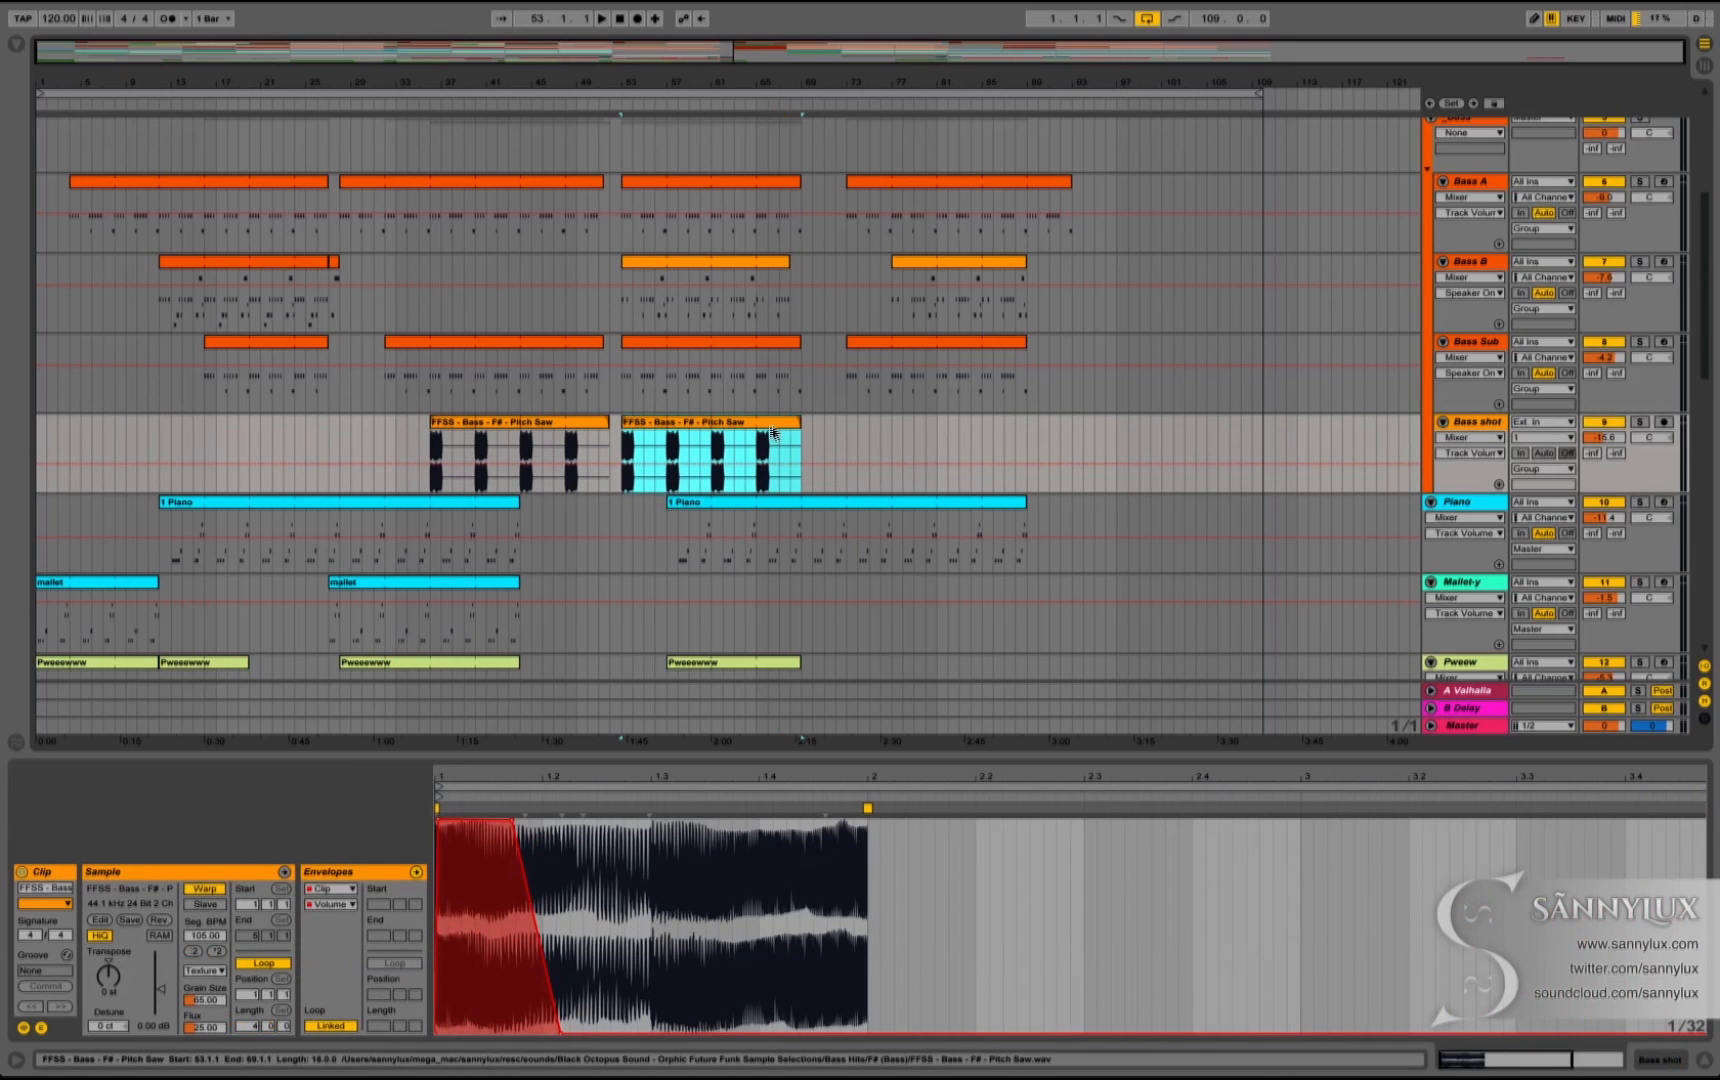
drag(770, 432, 1012, 442)
click(770, 447)
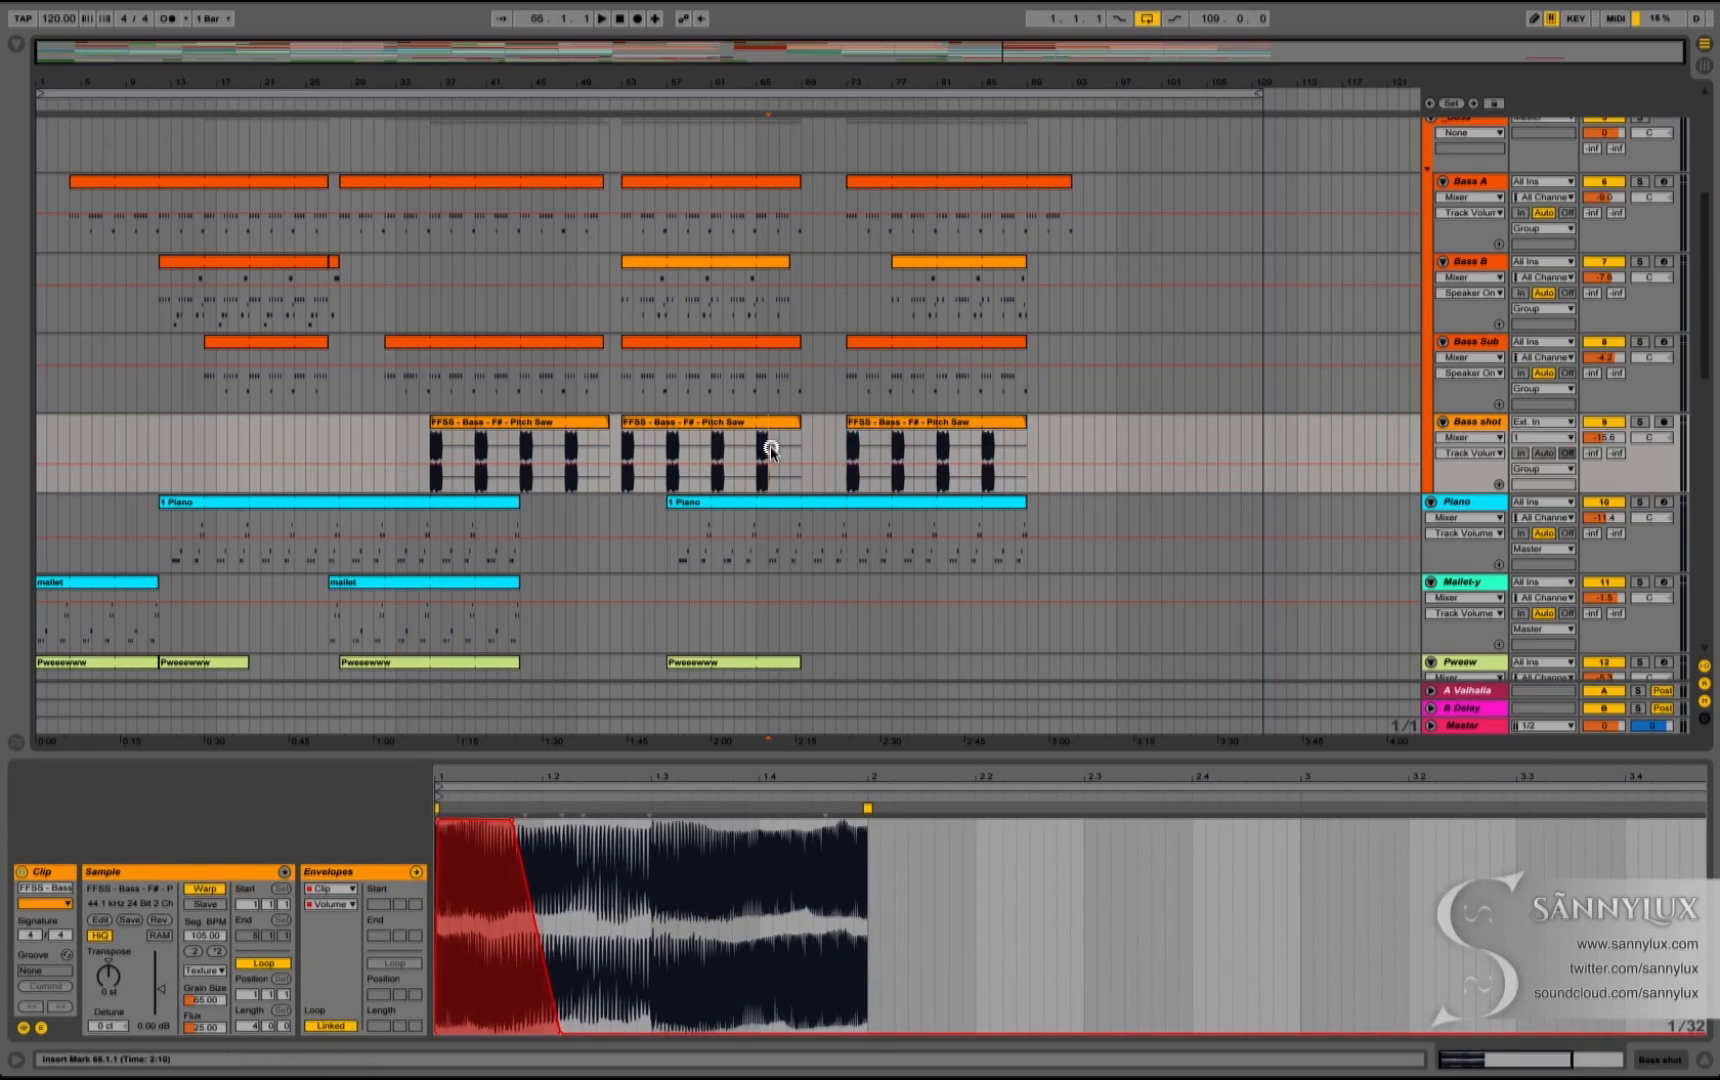
Step: Duplicate the noise track section from bar 28 to bar 65 so that the copies start at bar 65
scroll(770, 446, up, 5)
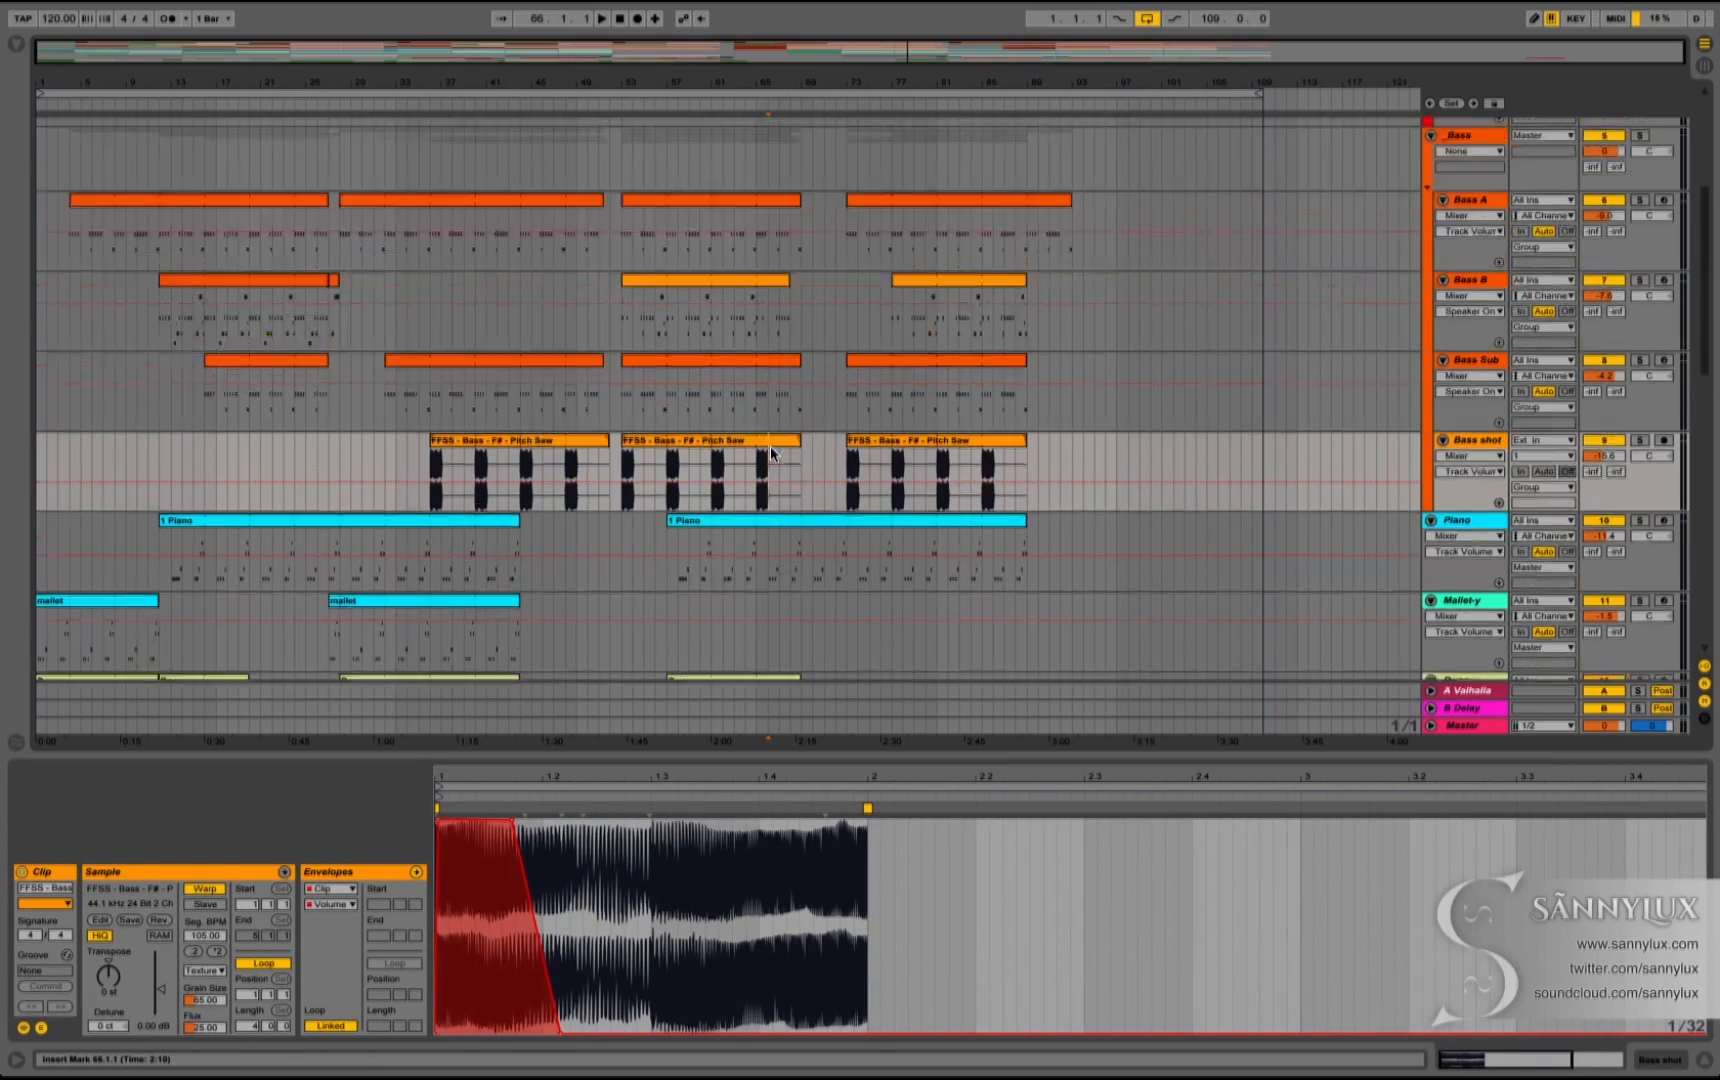
scroll(770, 446, down, 2)
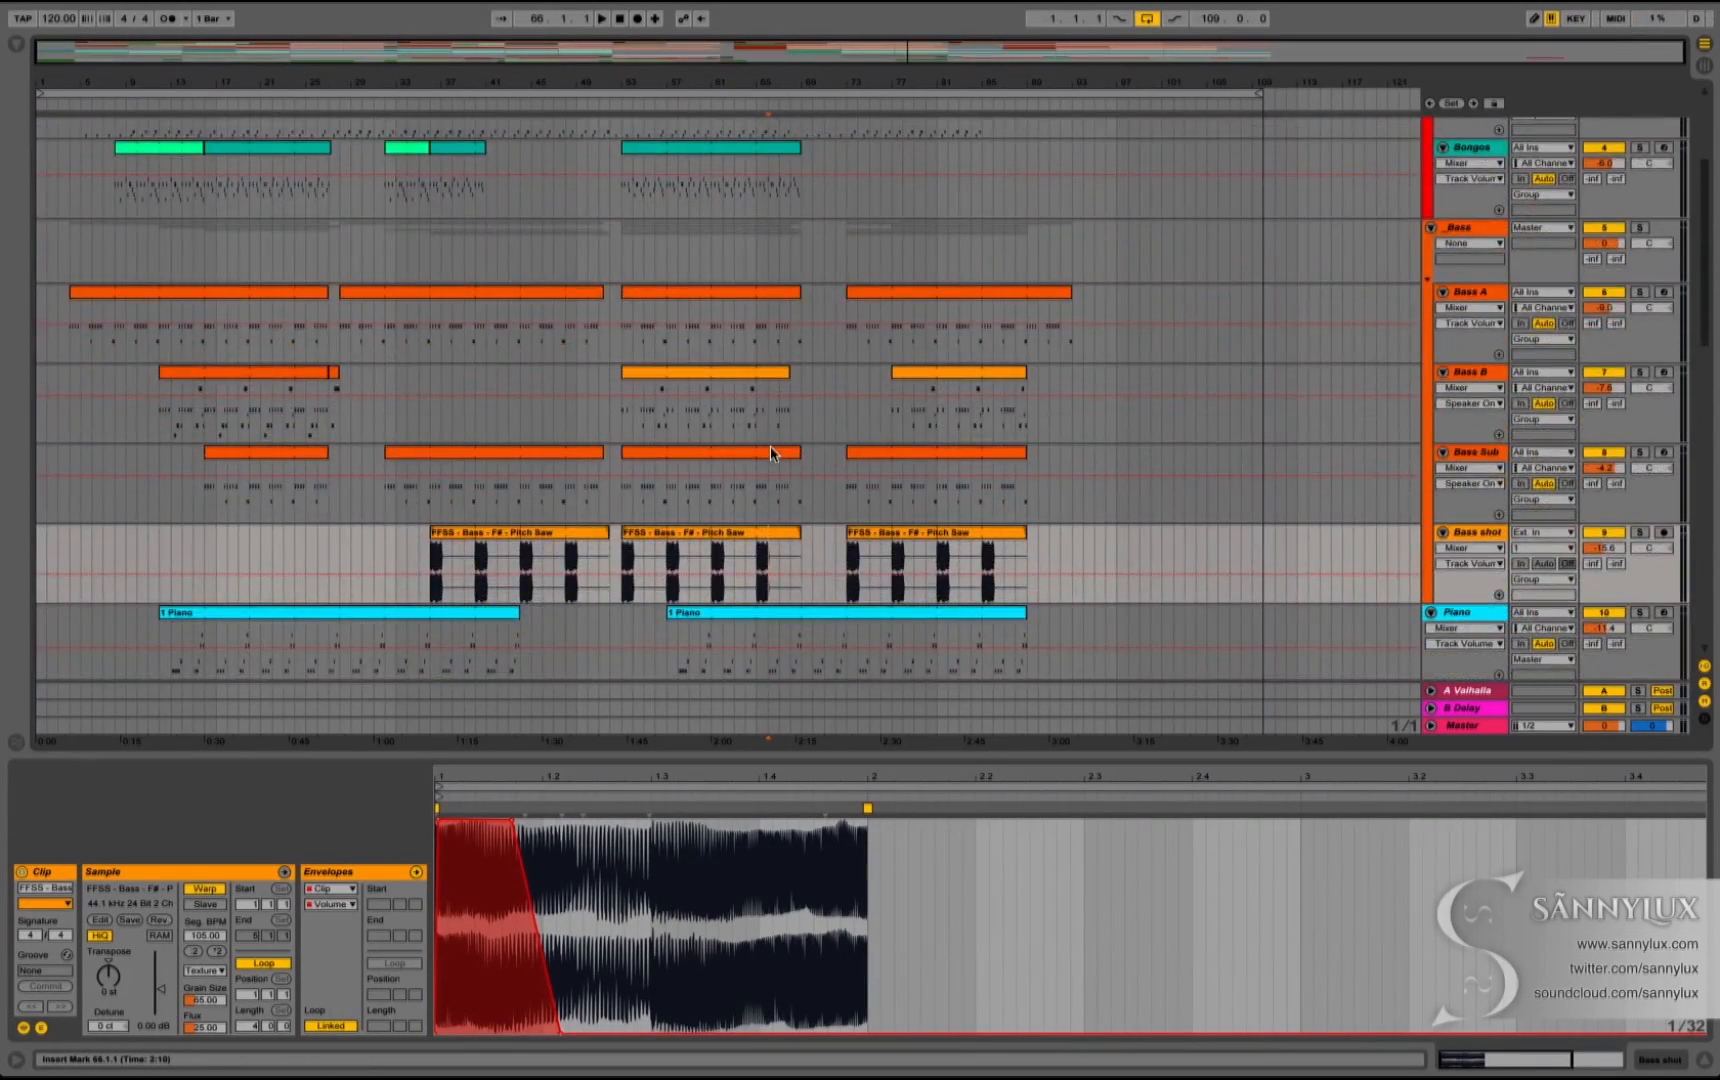
scroll(765, 475, down, 7)
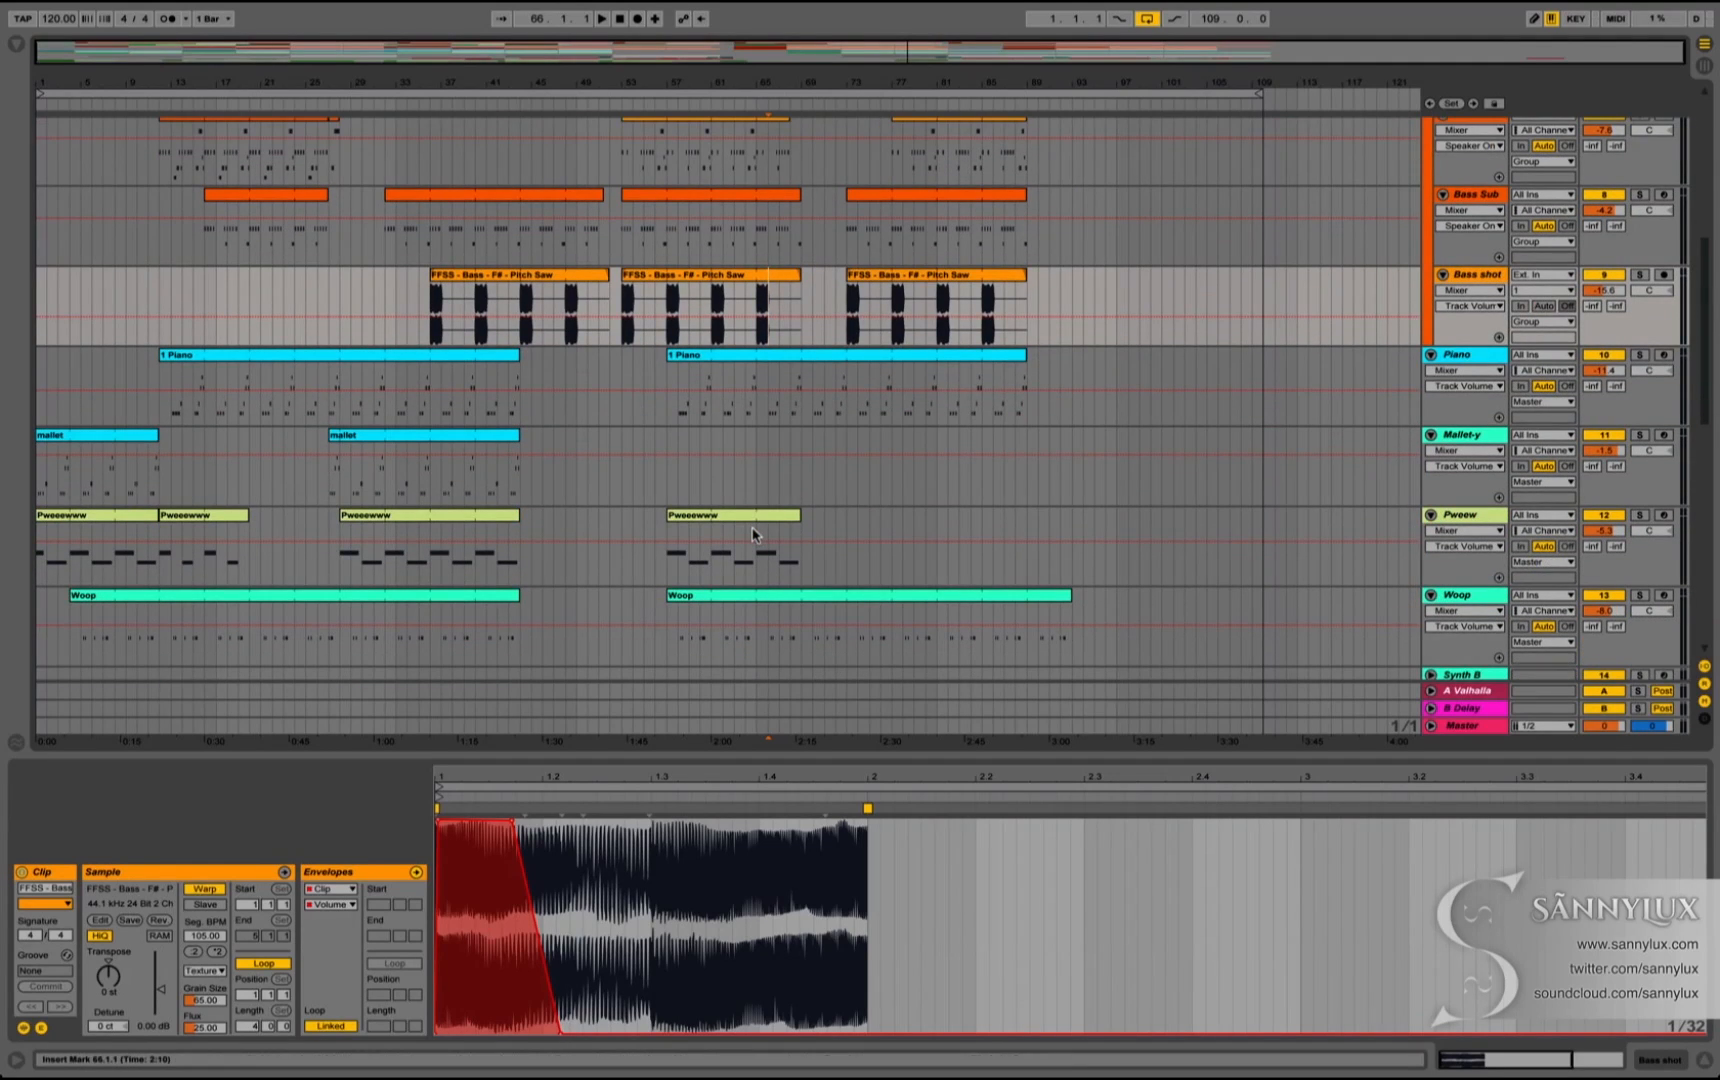
key(super+Tab)
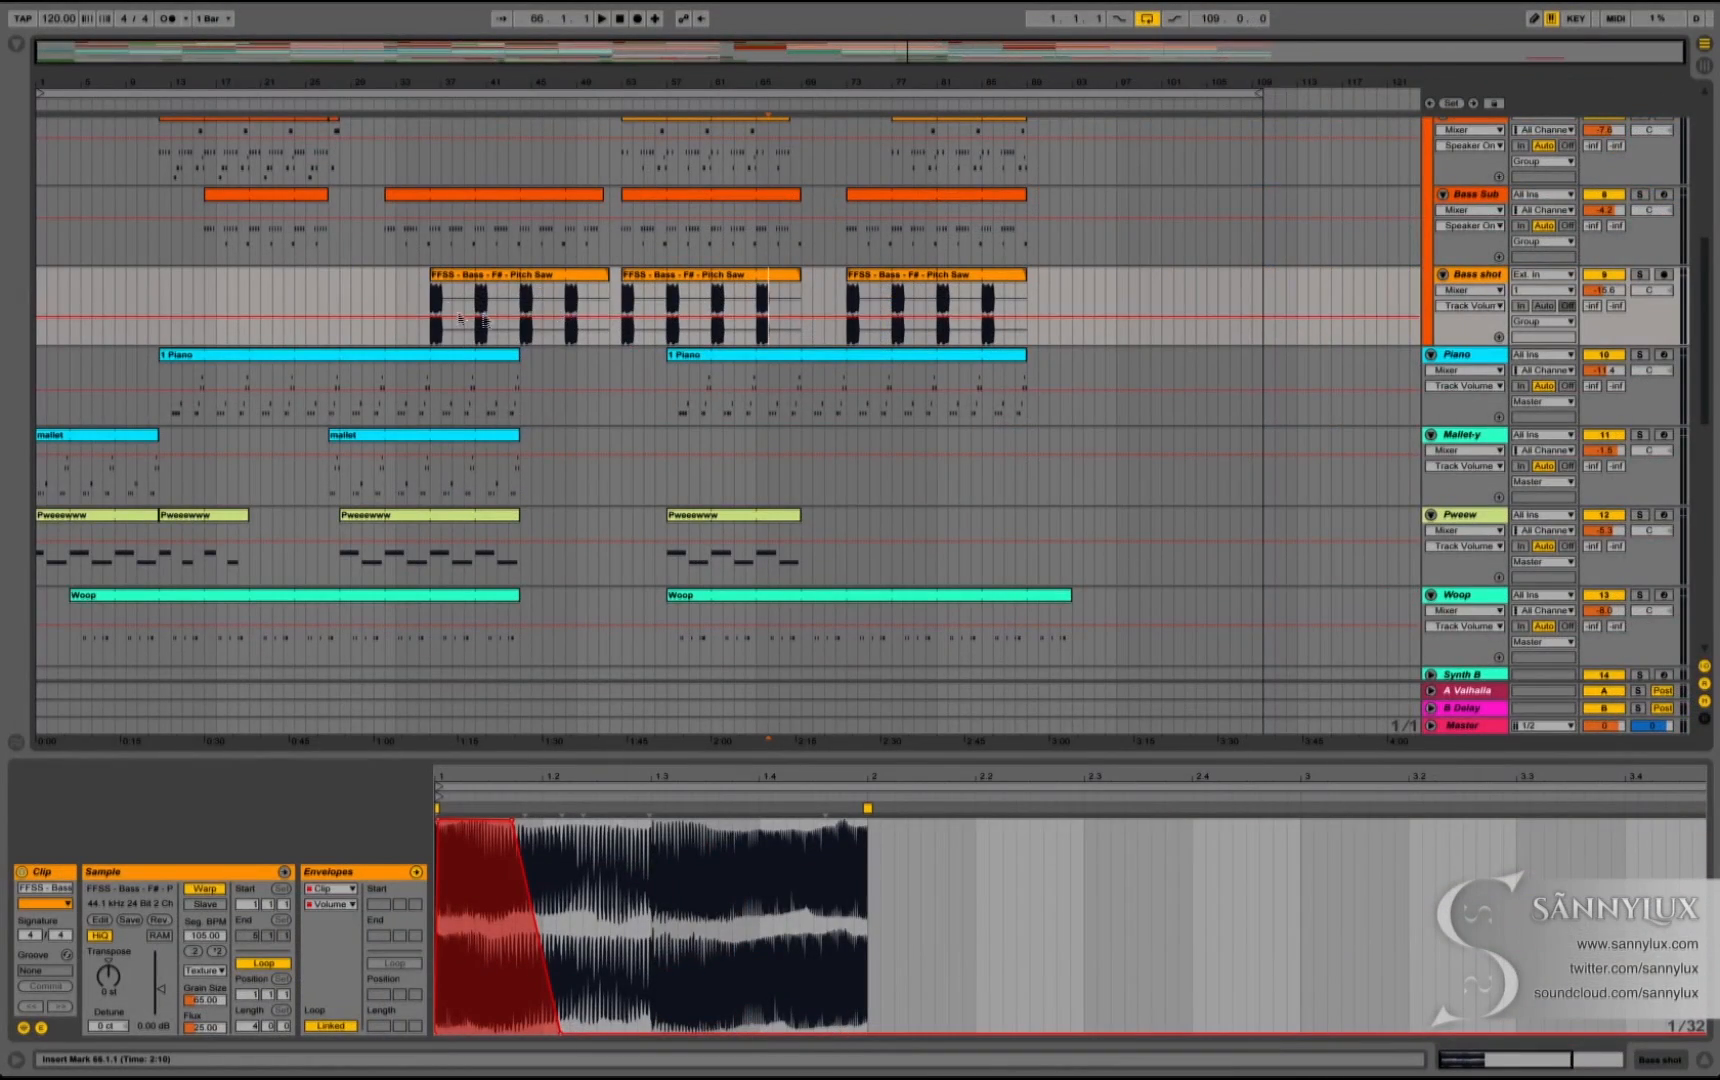
scroll(731, 435, down, 15)
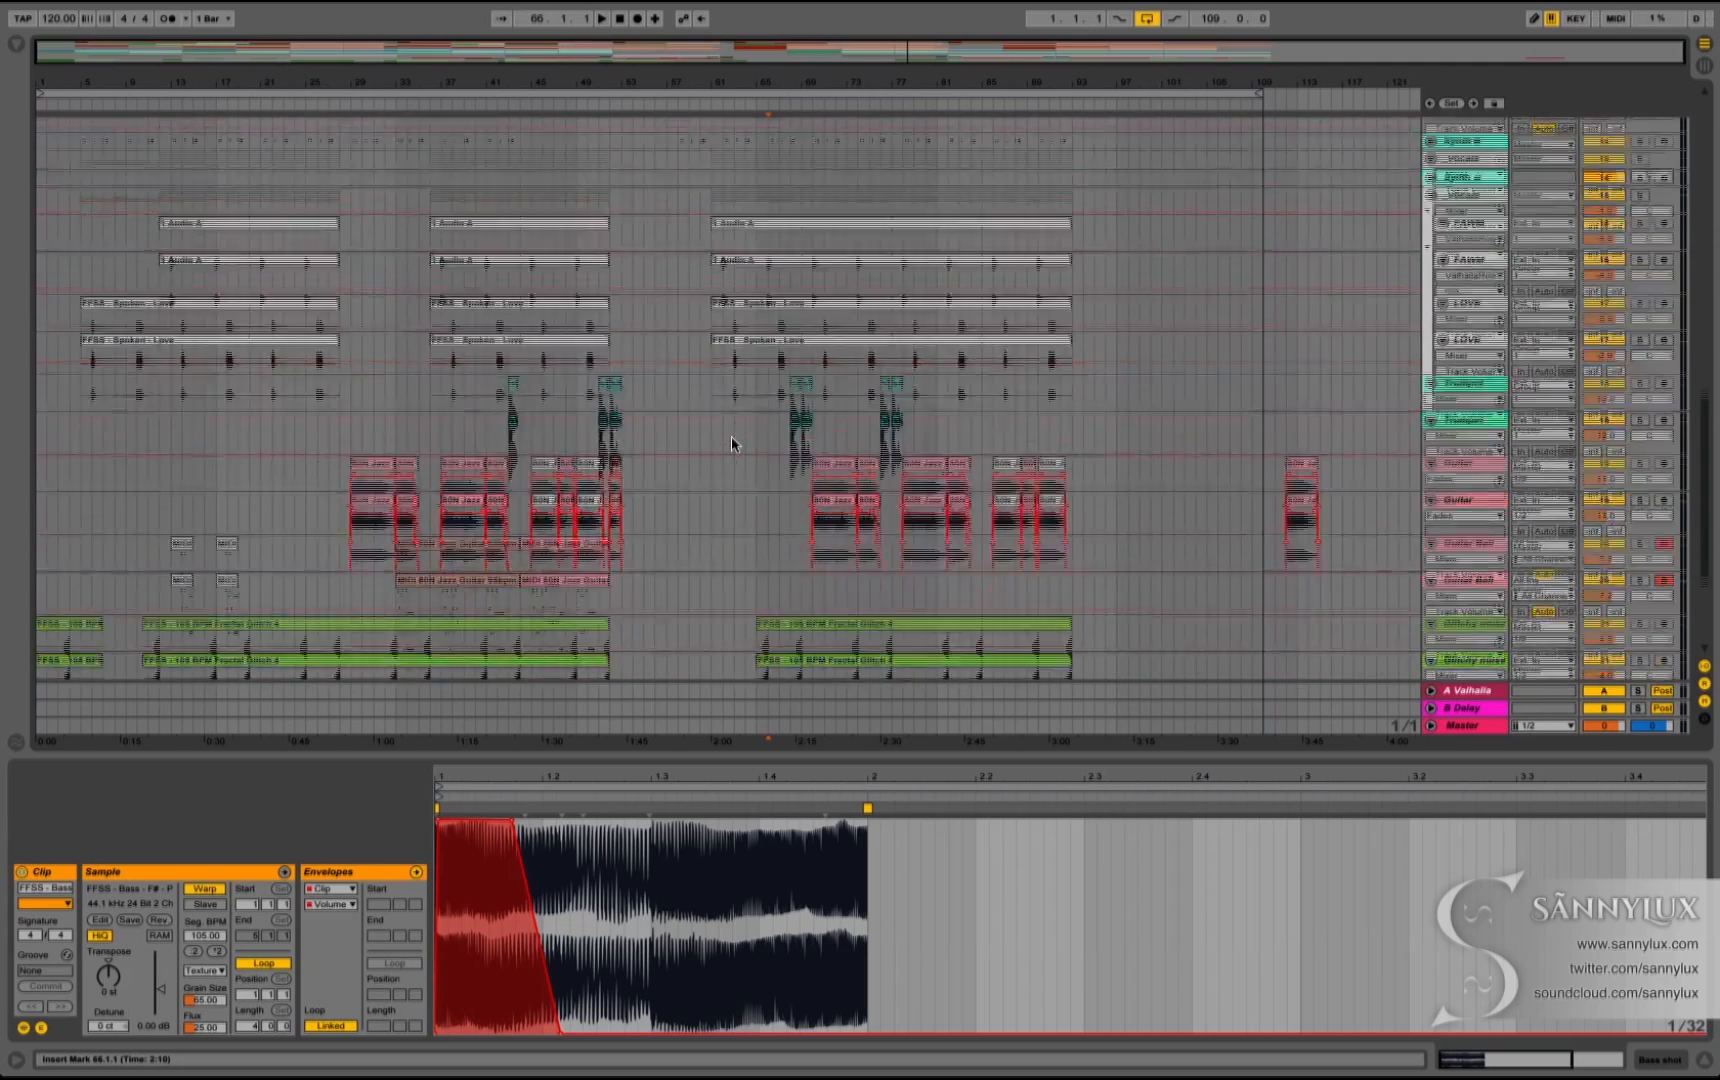
scroll(731, 435, down, 3)
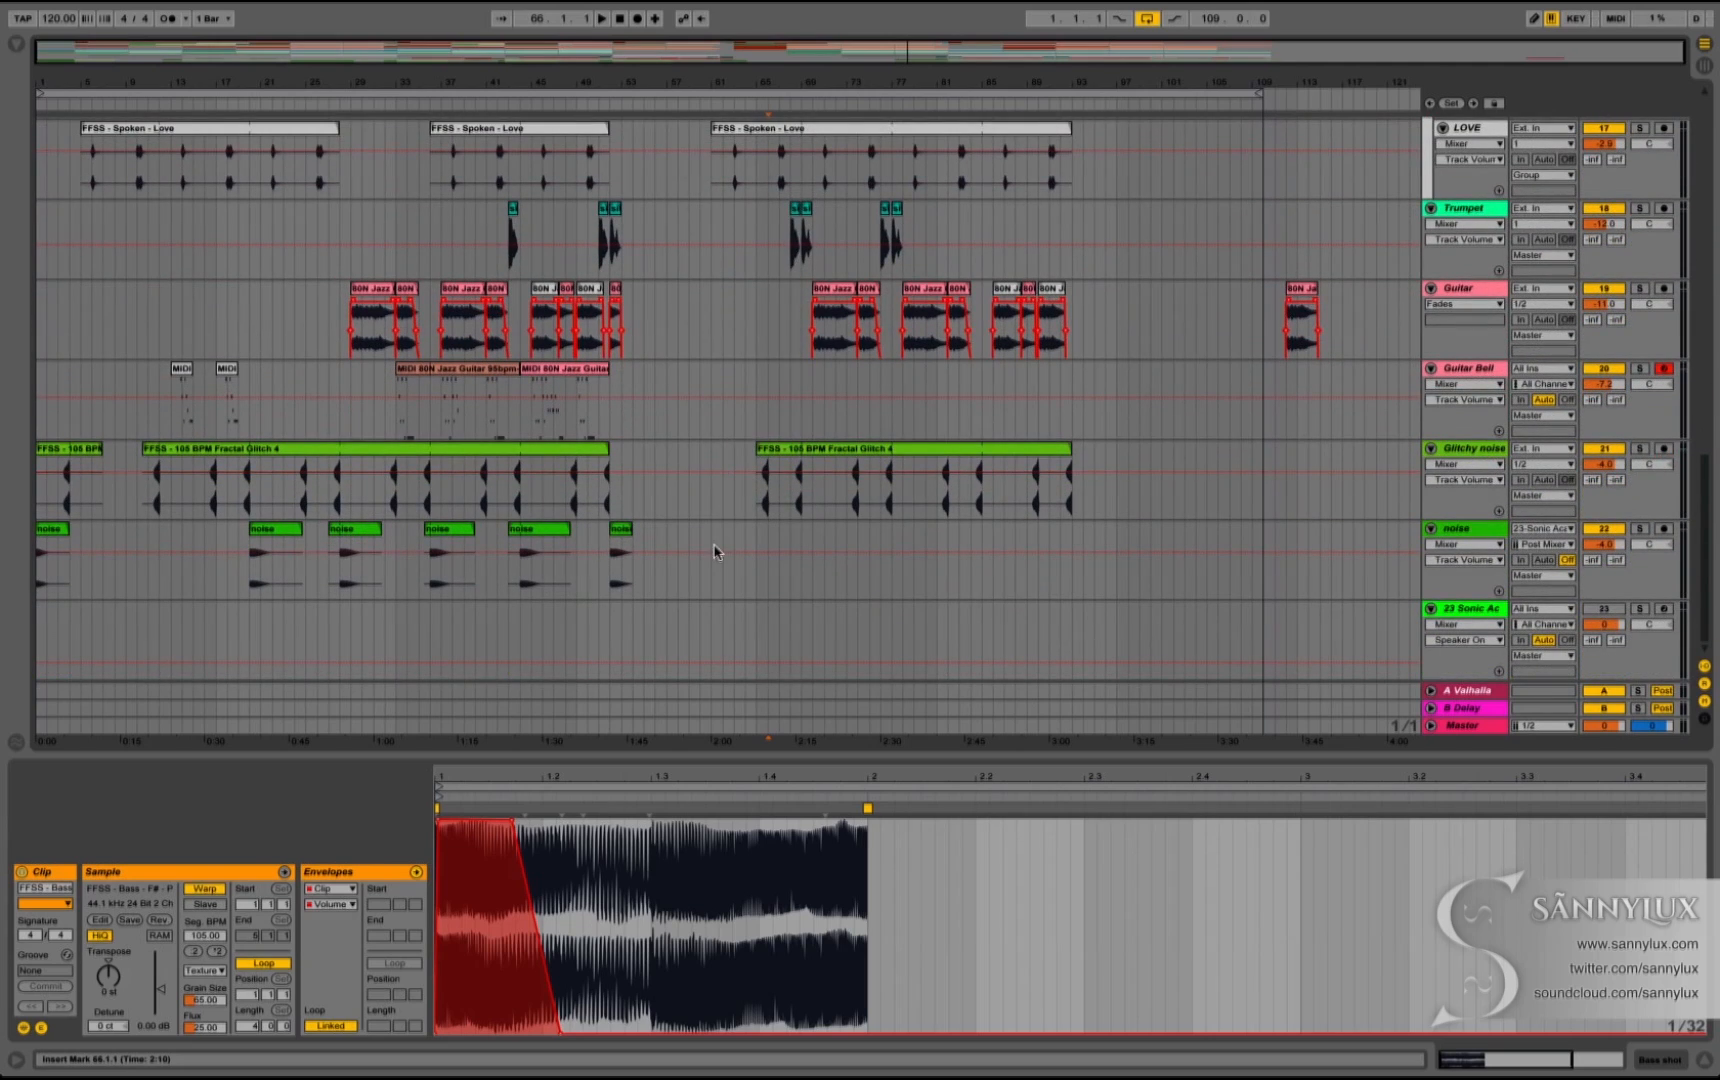
click(755, 577)
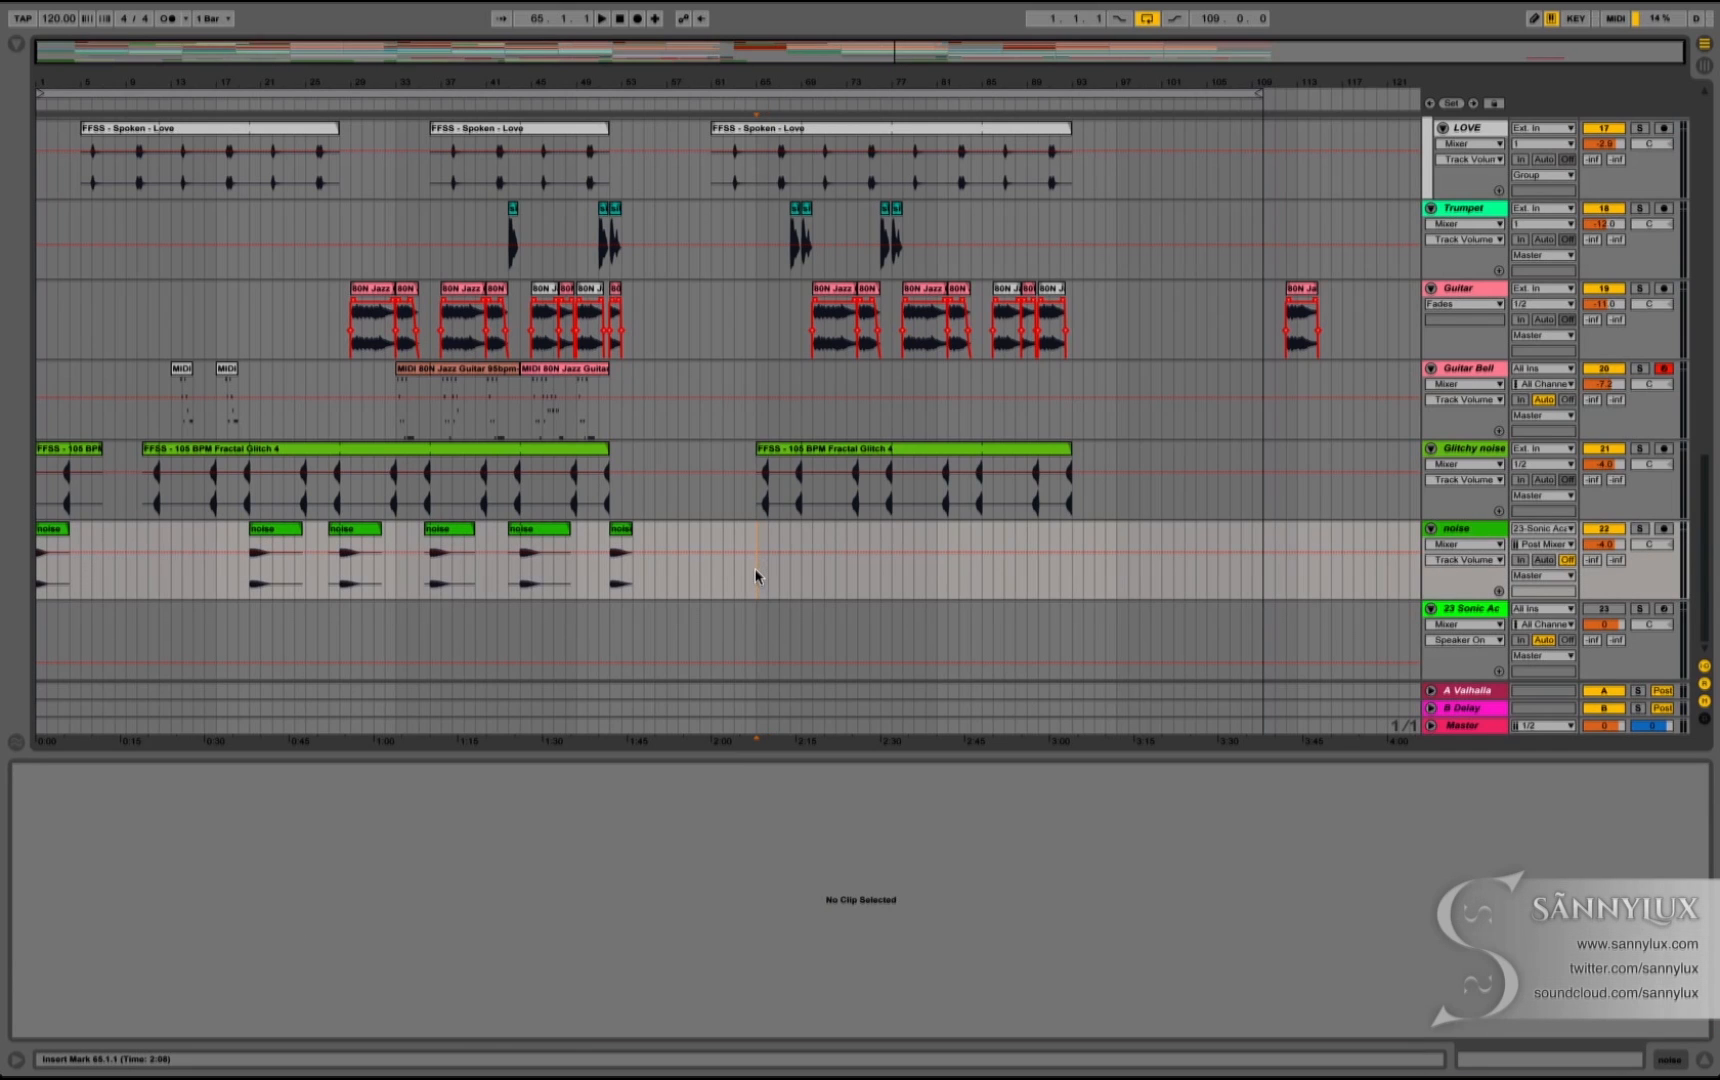
drag(756, 577, 338, 552)
key(ctrl+d)
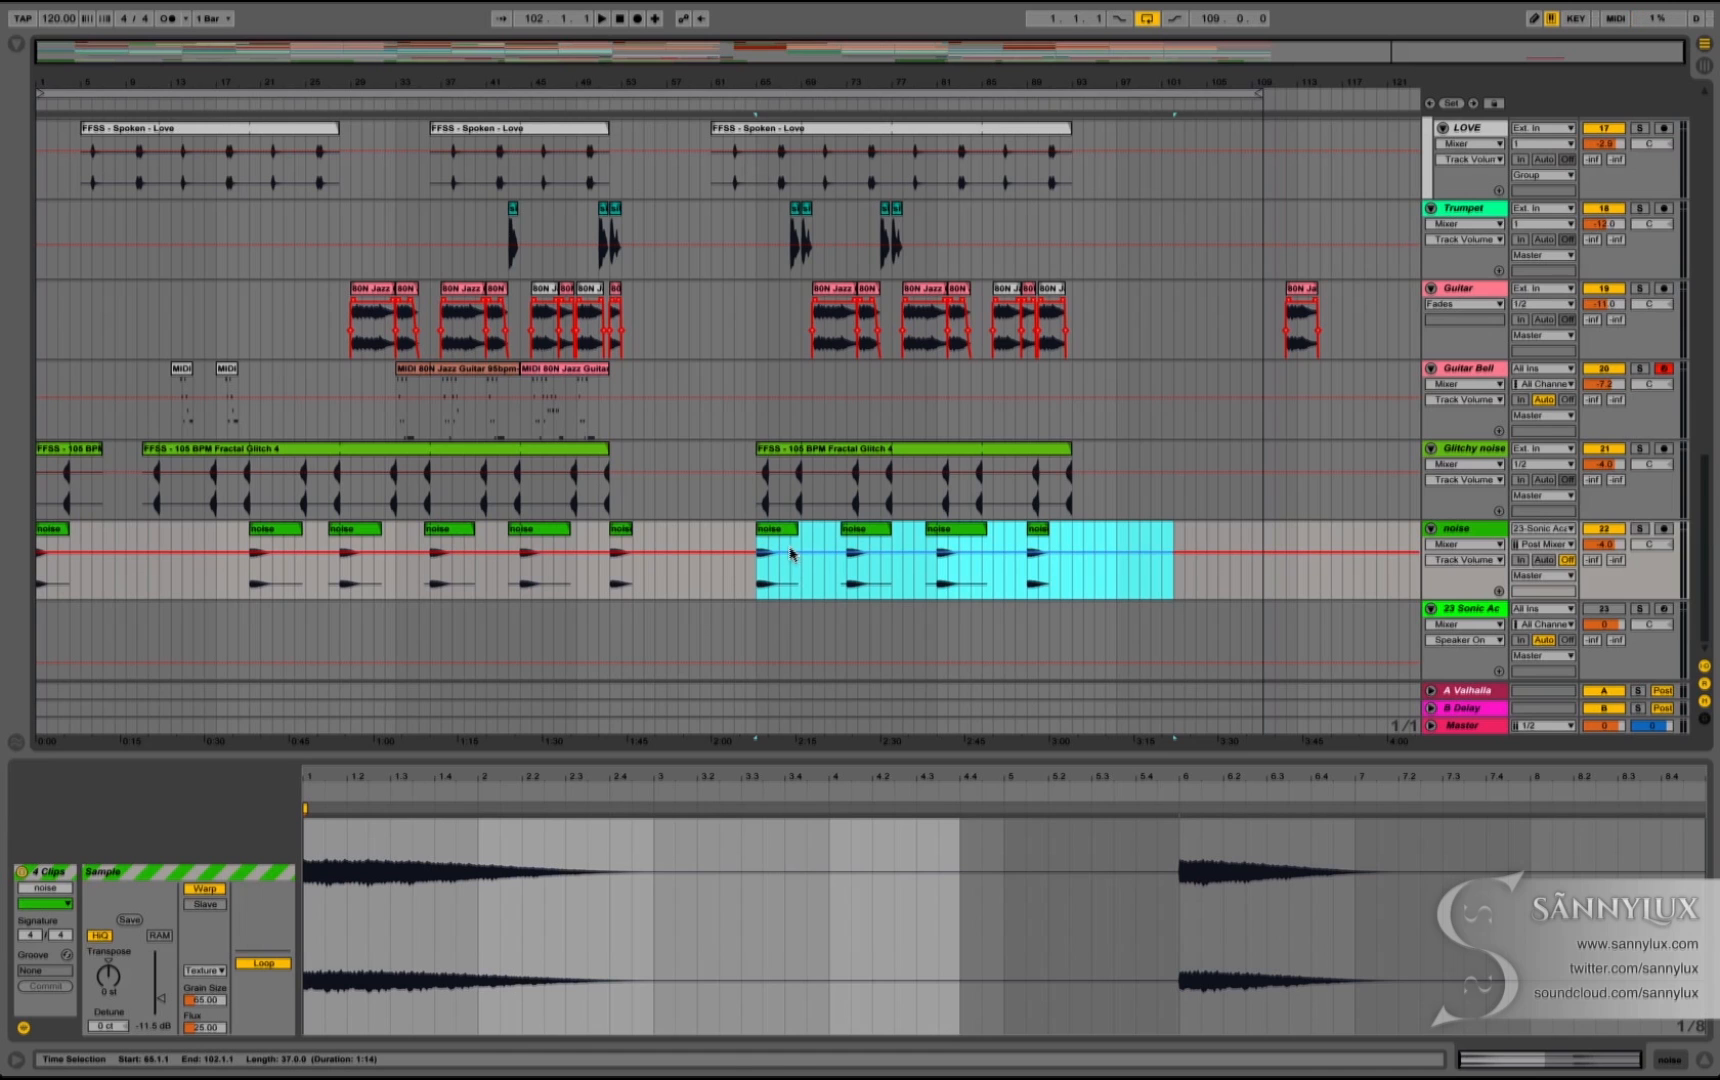
Step: Move the duplicated noise clips so that the section starts at bar 69
drag(791, 78, 791, 82)
drag(746, 534, 875, 534)
scroll(841, 384, up, 3)
scroll(838, 378, up, 15)
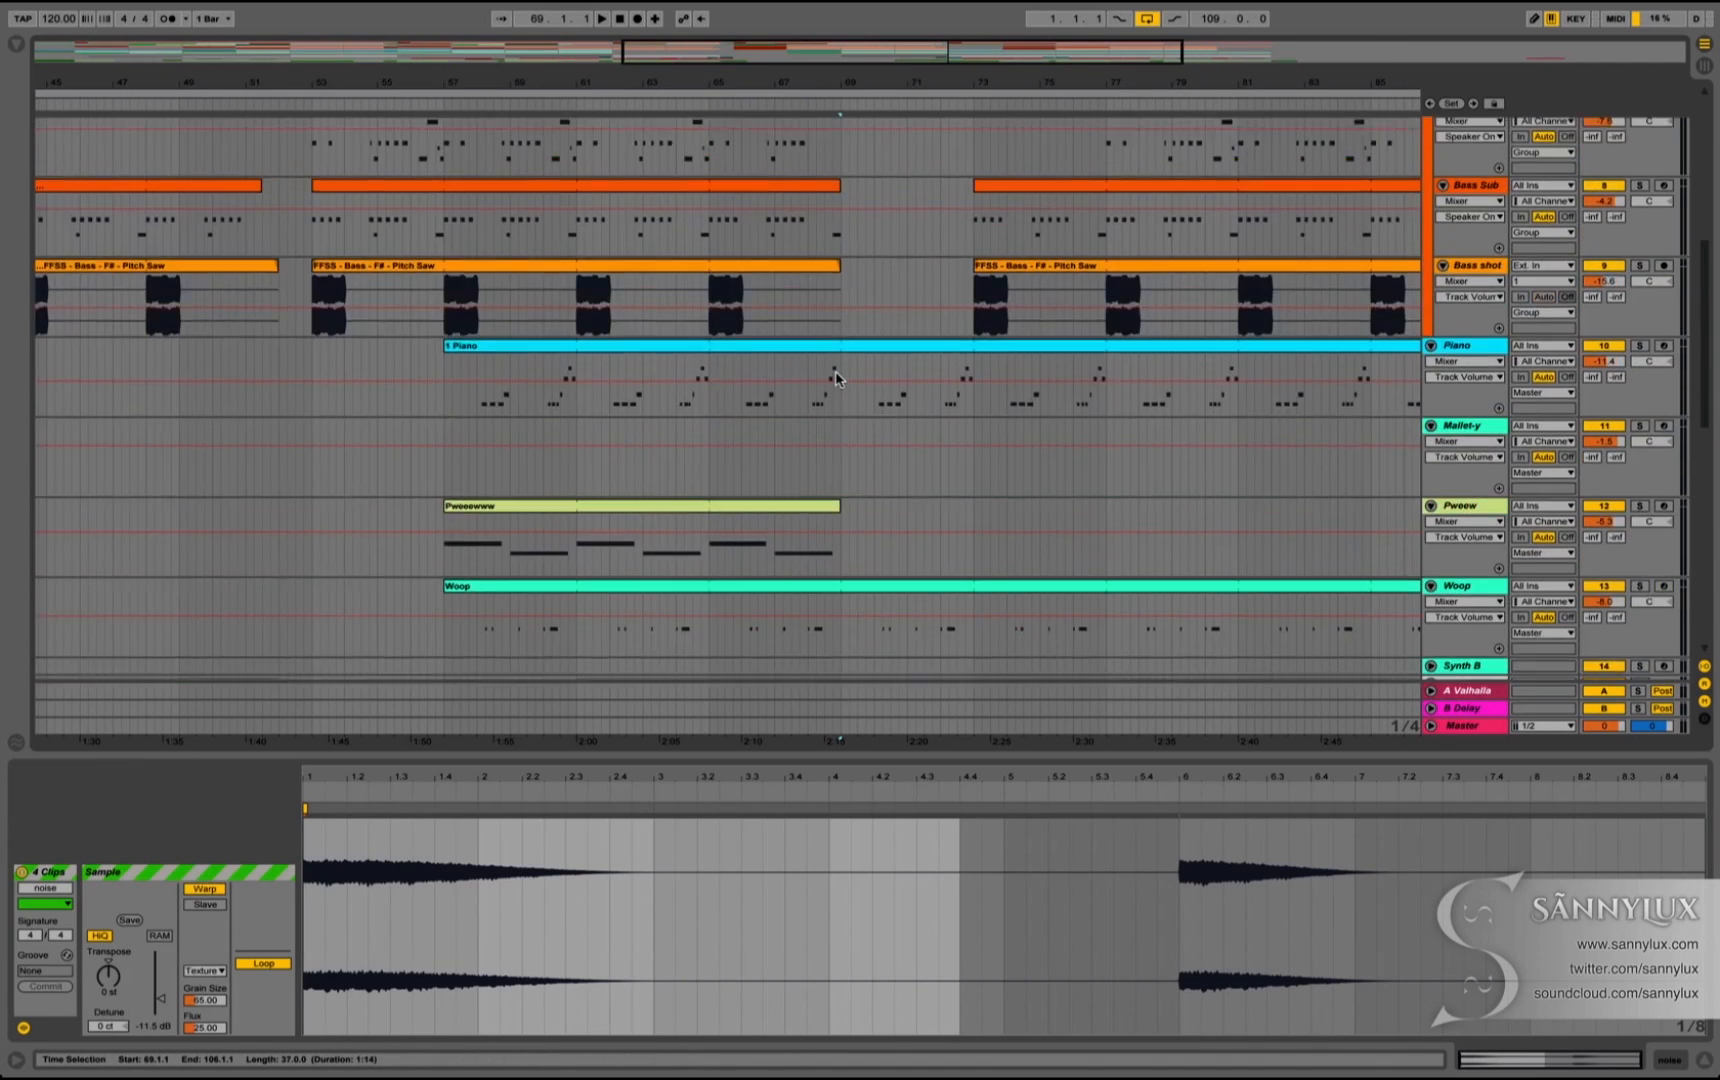
scroll(836, 373, up, 1)
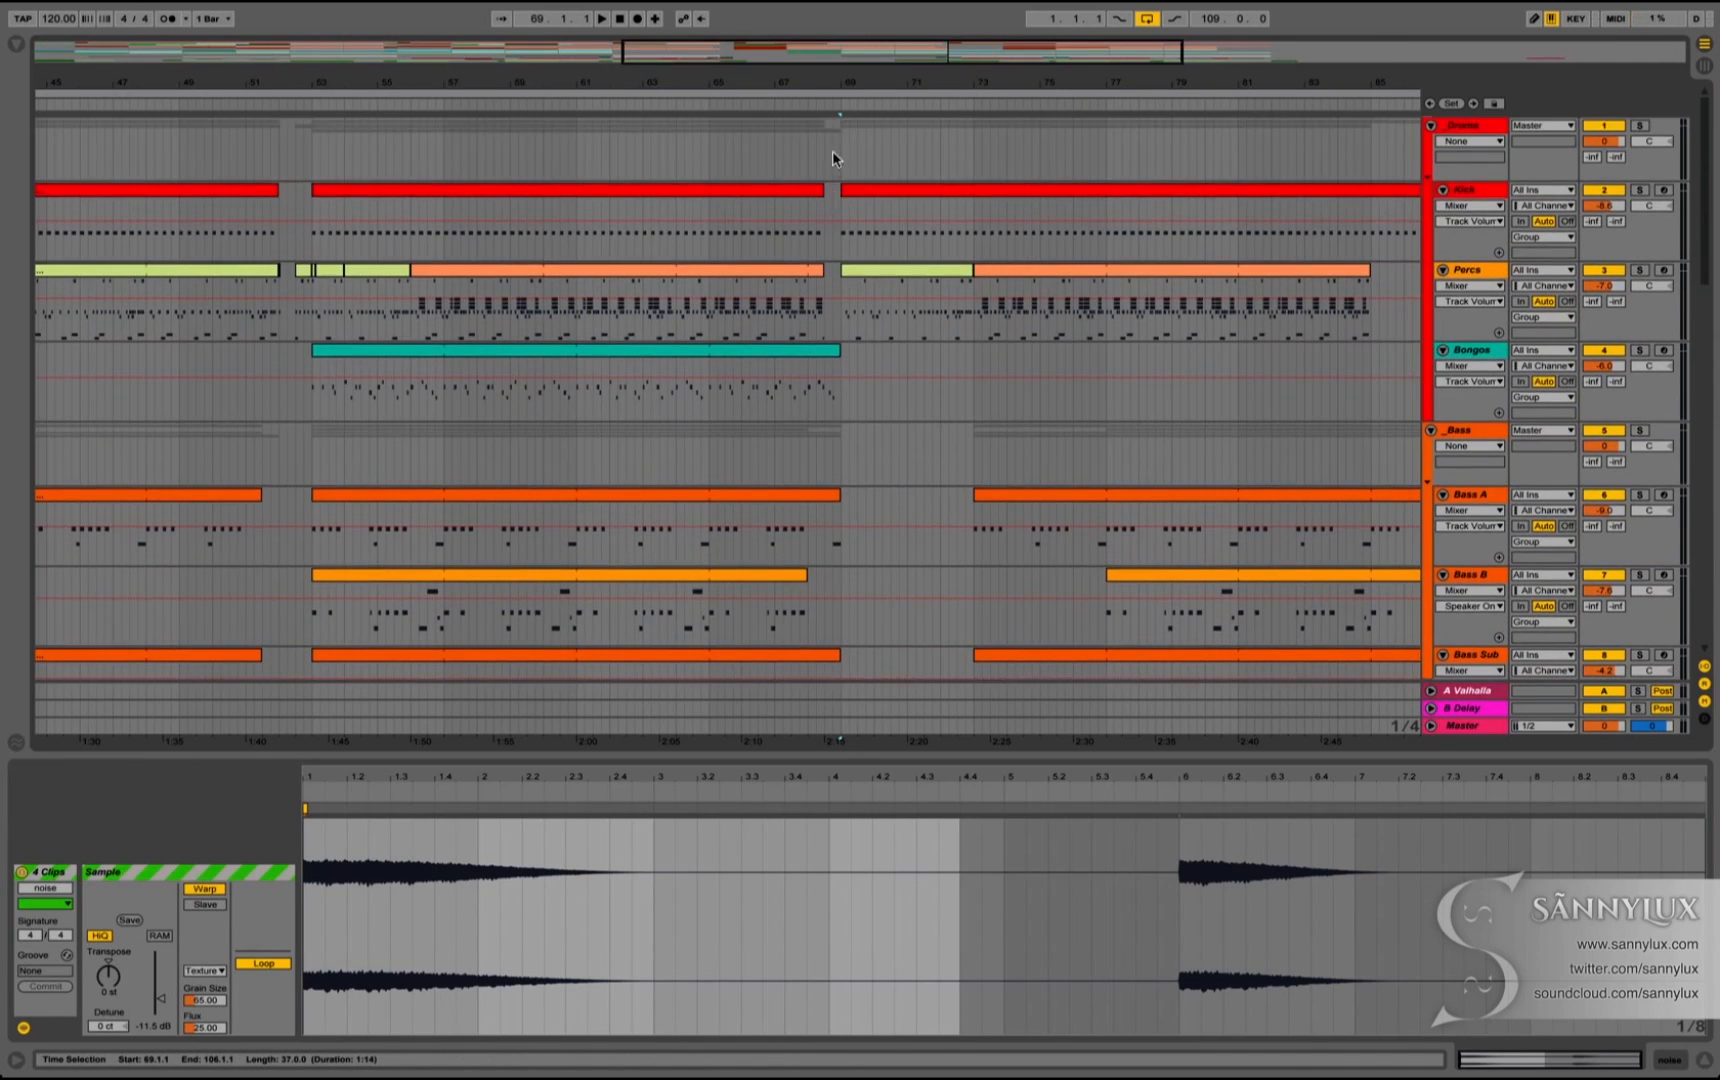
drag(838, 81, 838, 74)
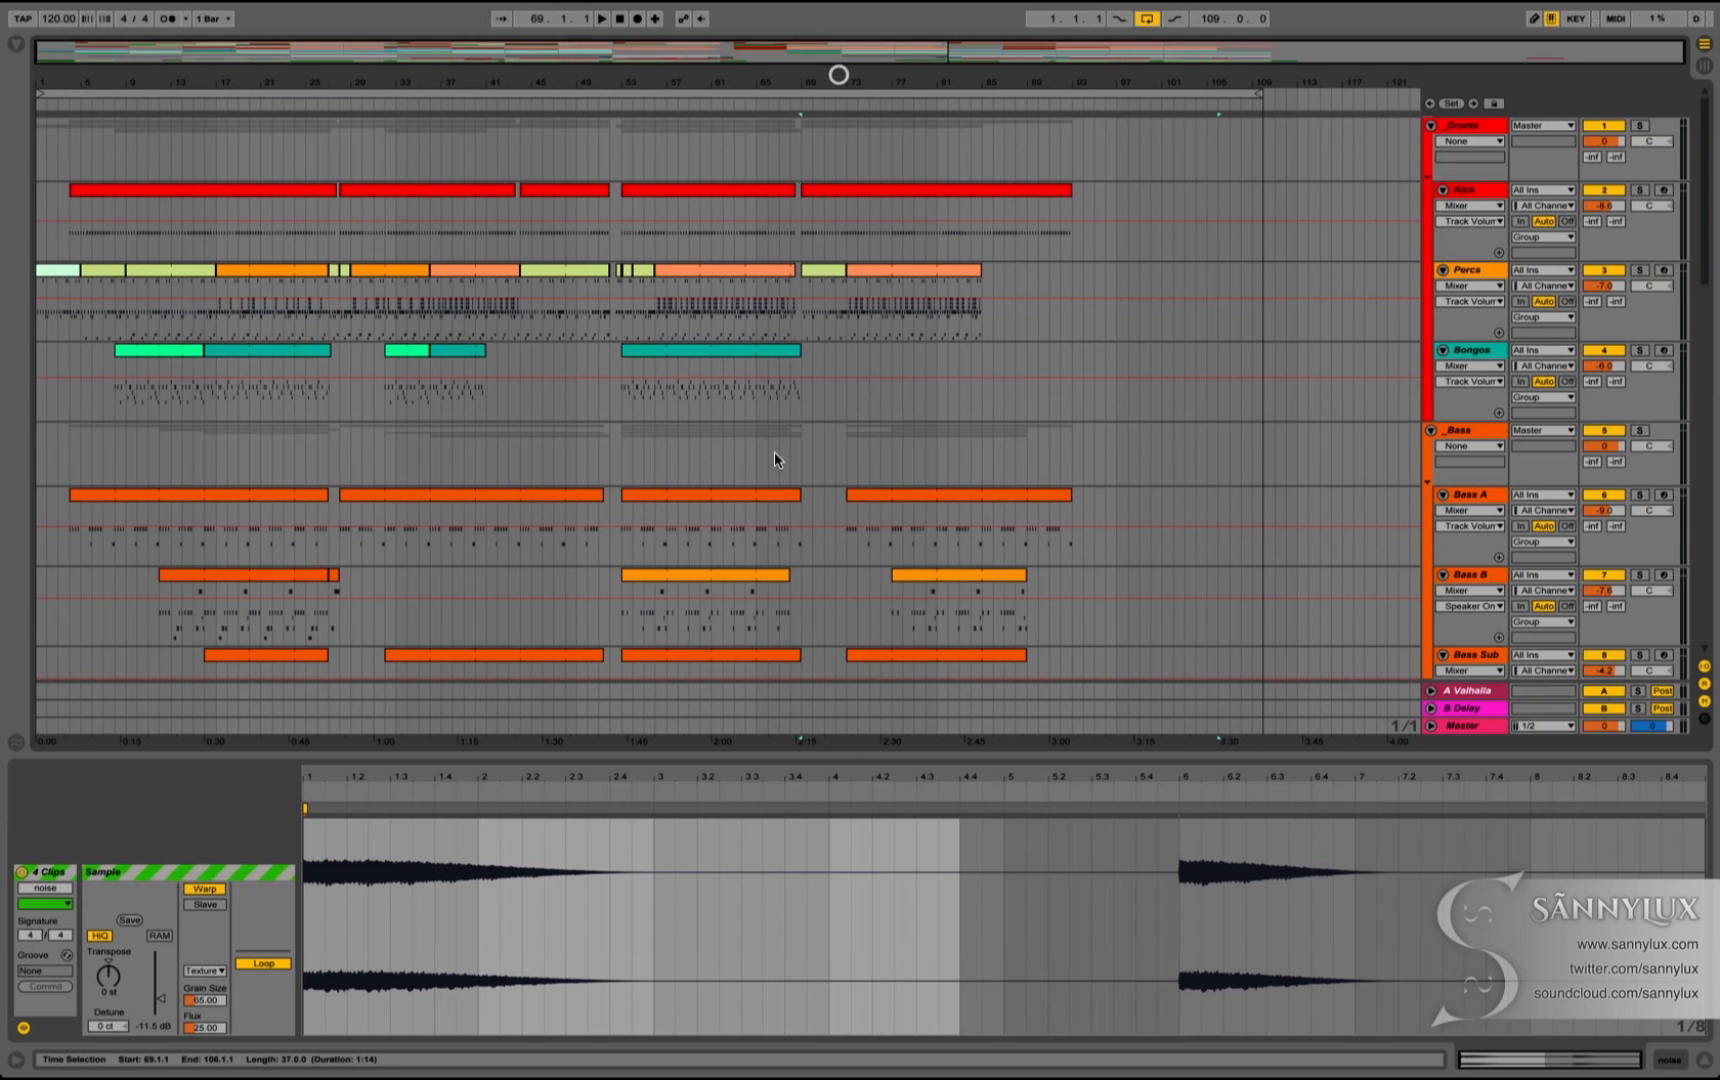
scroll(772, 510, down, 15)
scroll(772, 514, down, 6)
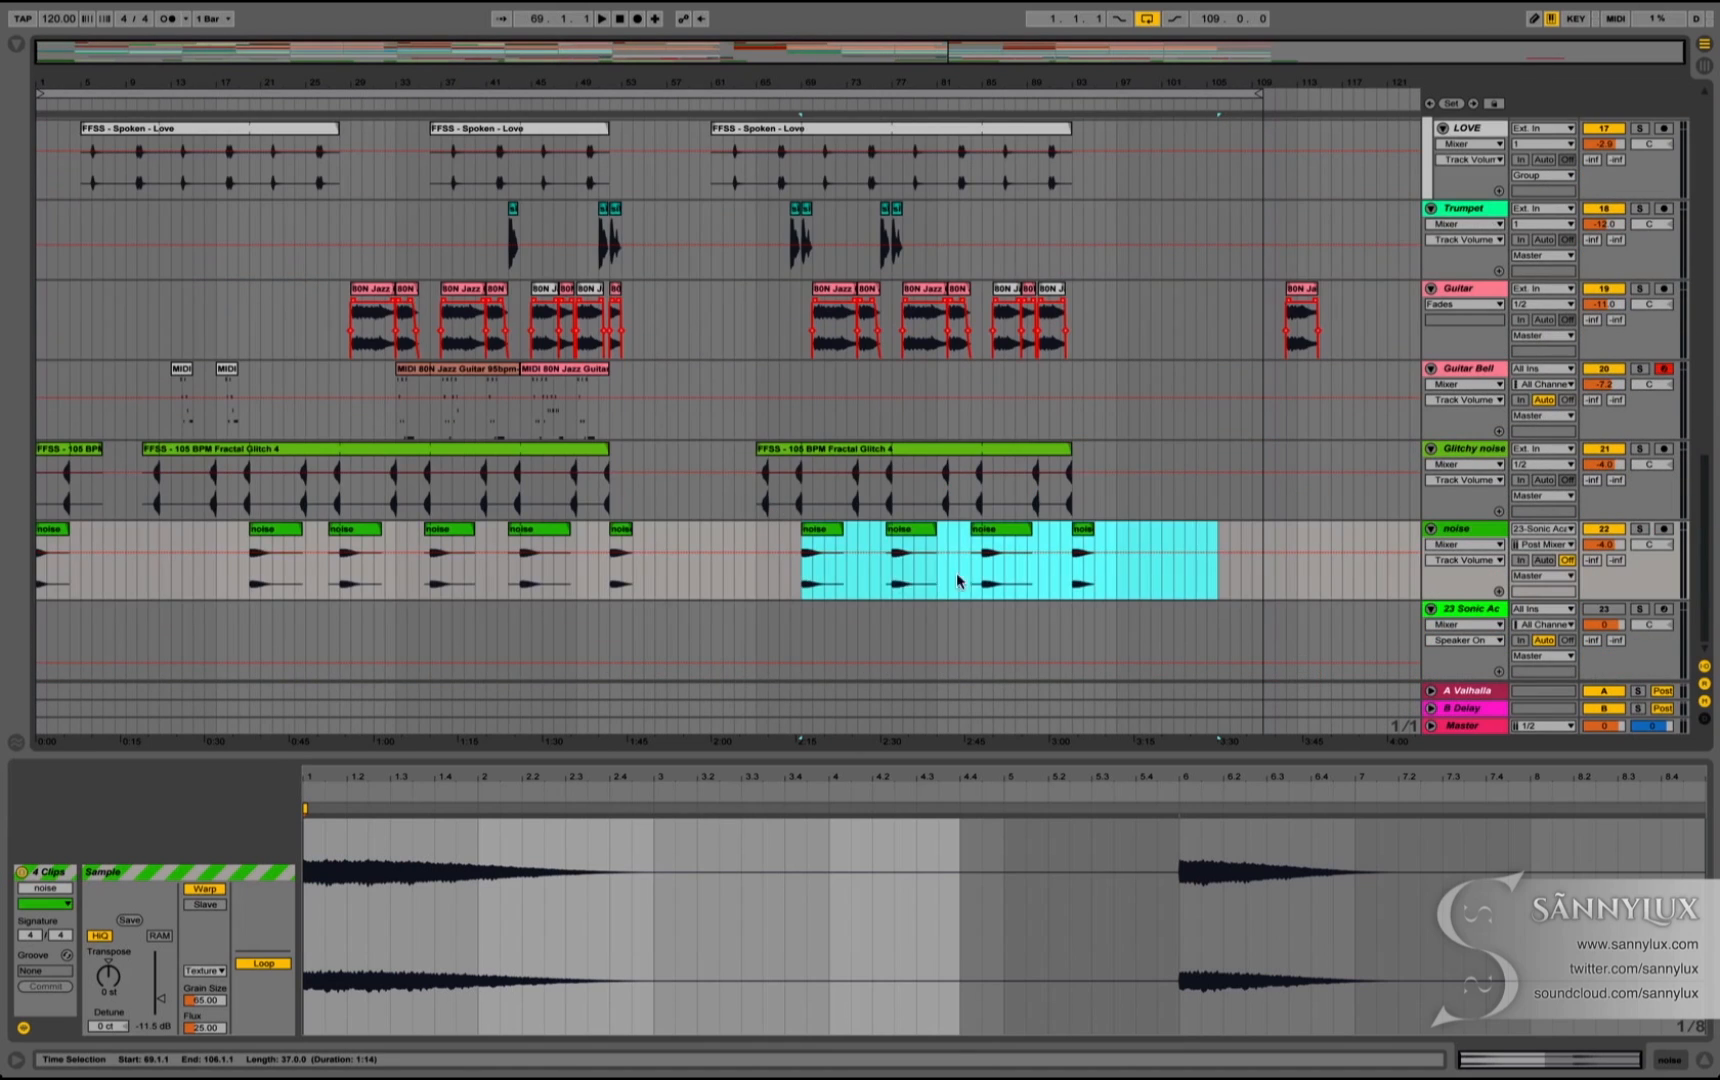
Step: Trim the starts of the second and third duplicated noise clips to bars 77 and 85
click(888, 587)
click(893, 533)
key(super+Tab)
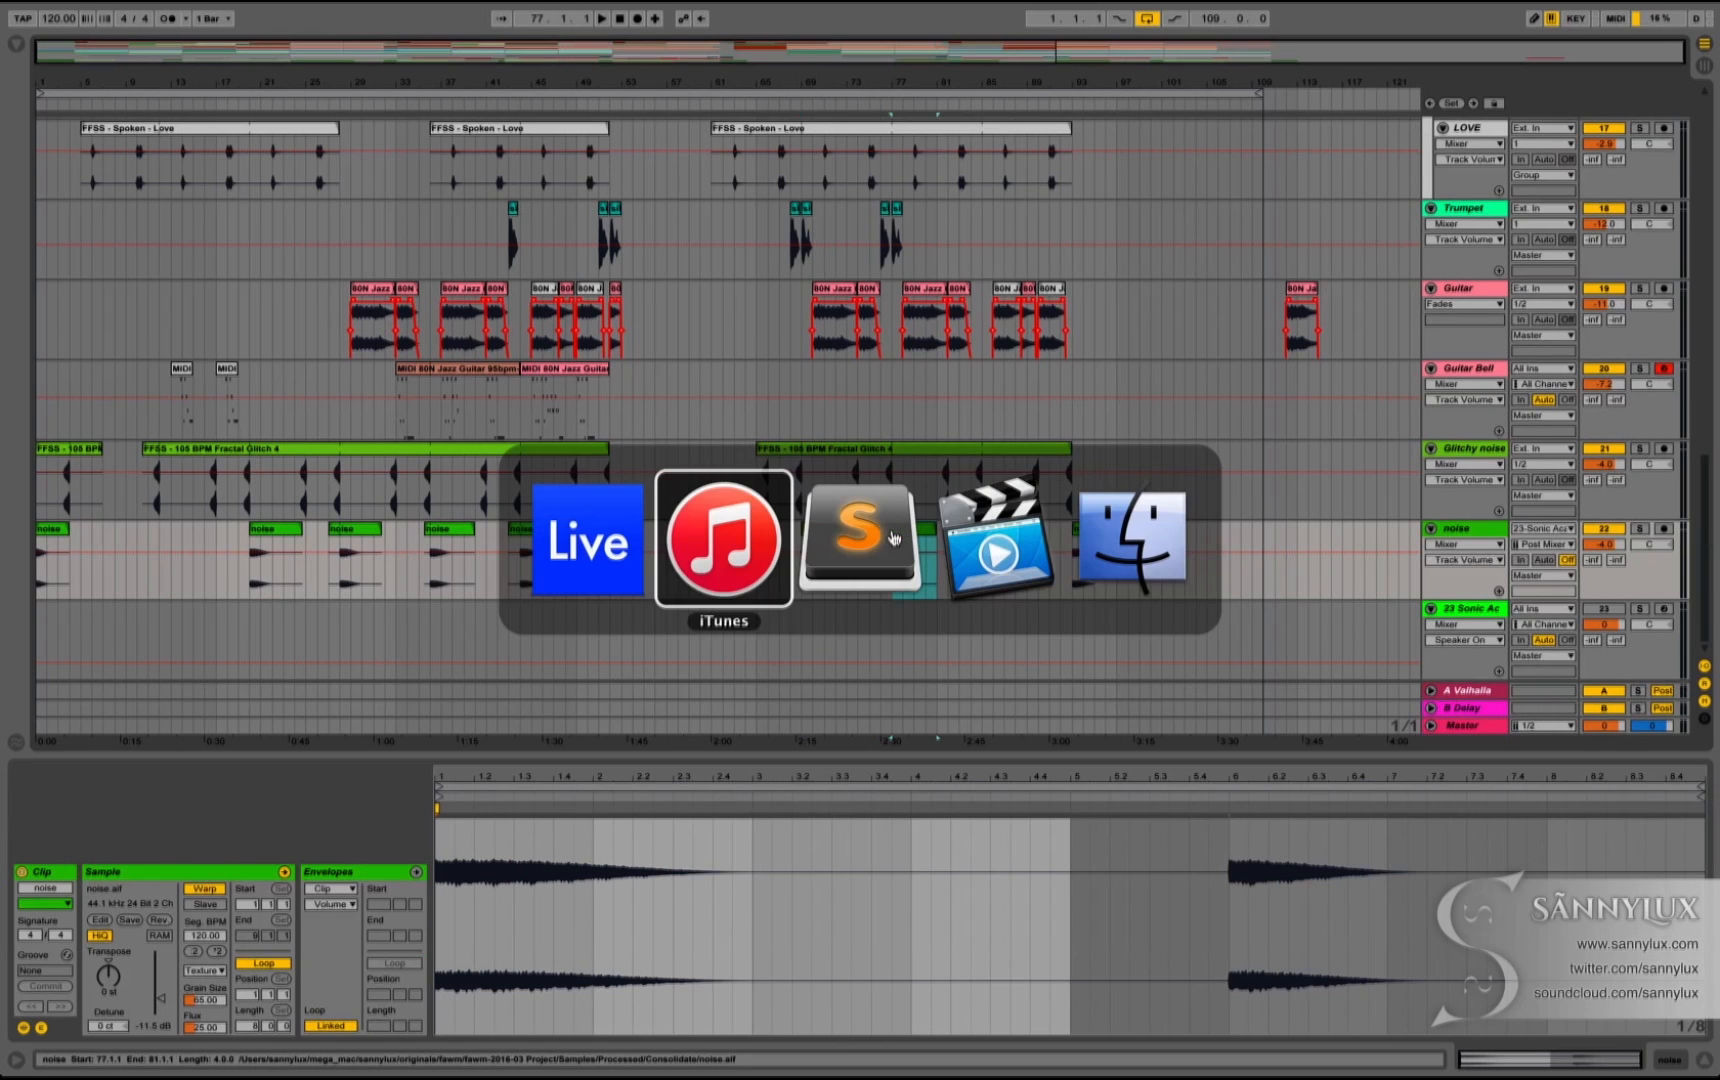
key(super+Tab)
key(super+Tab)
key(super+Tab)
key(super+Tab)
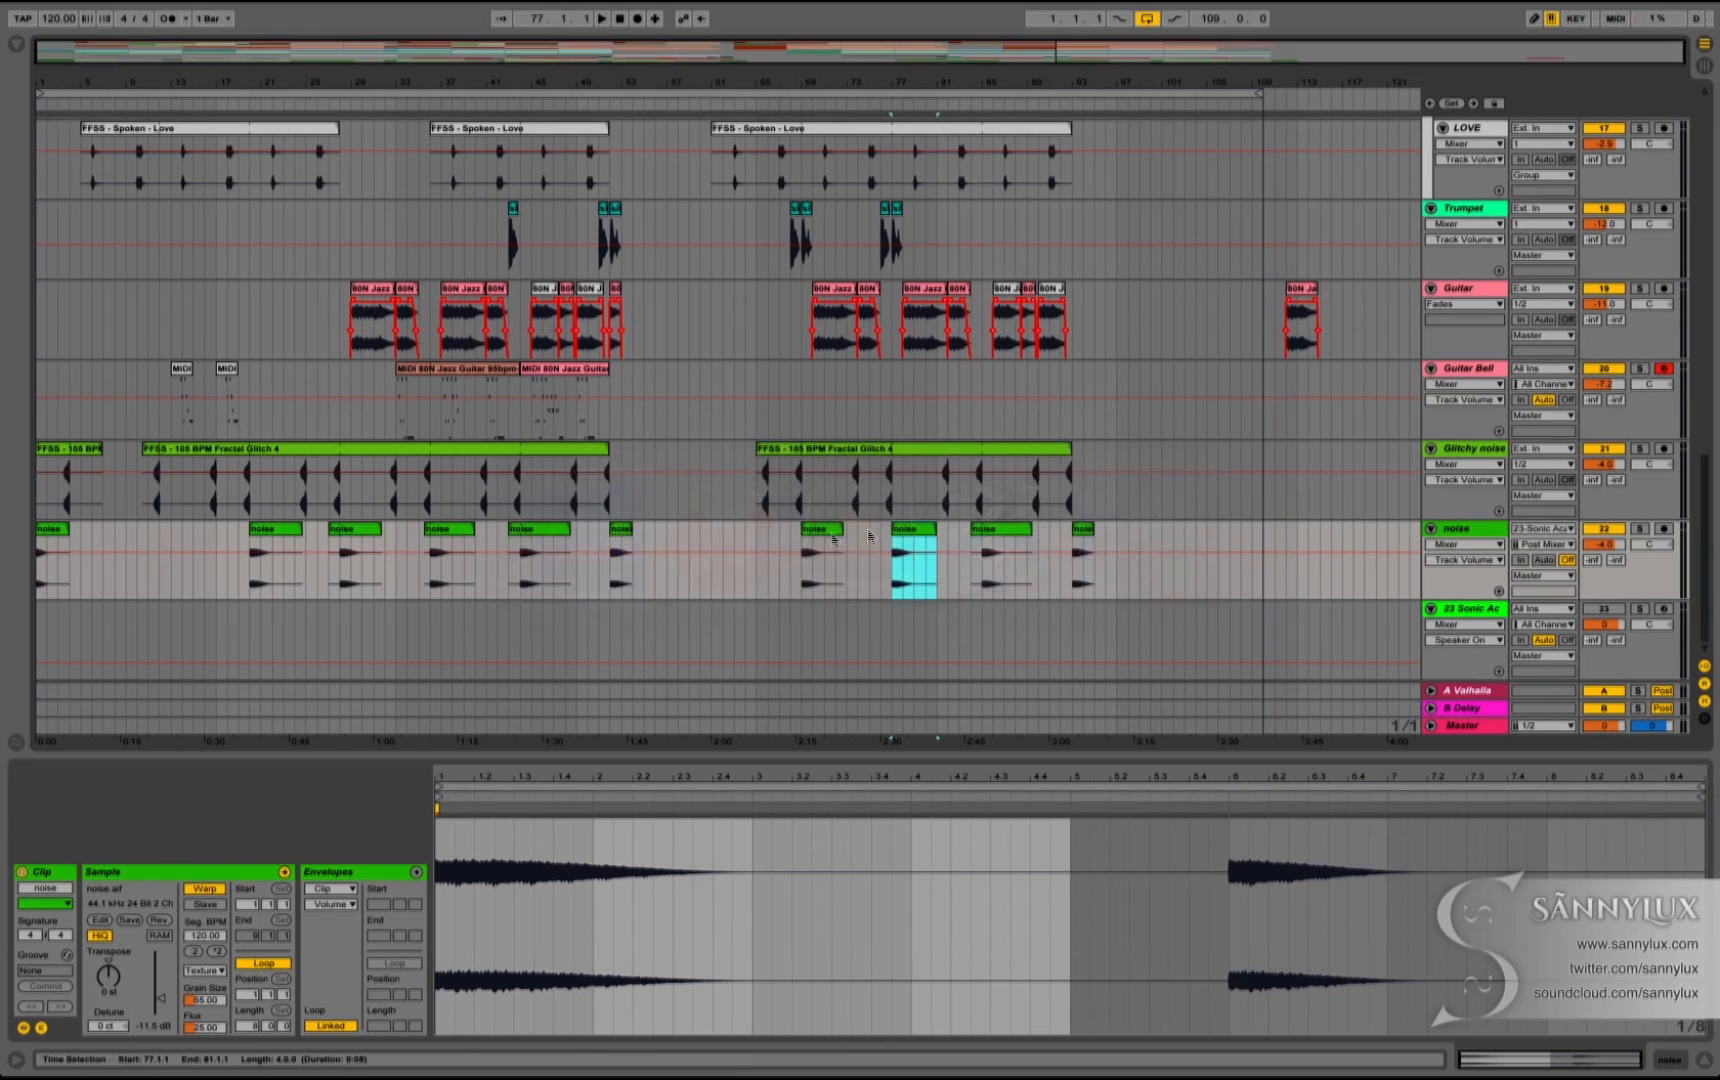
click(980, 530)
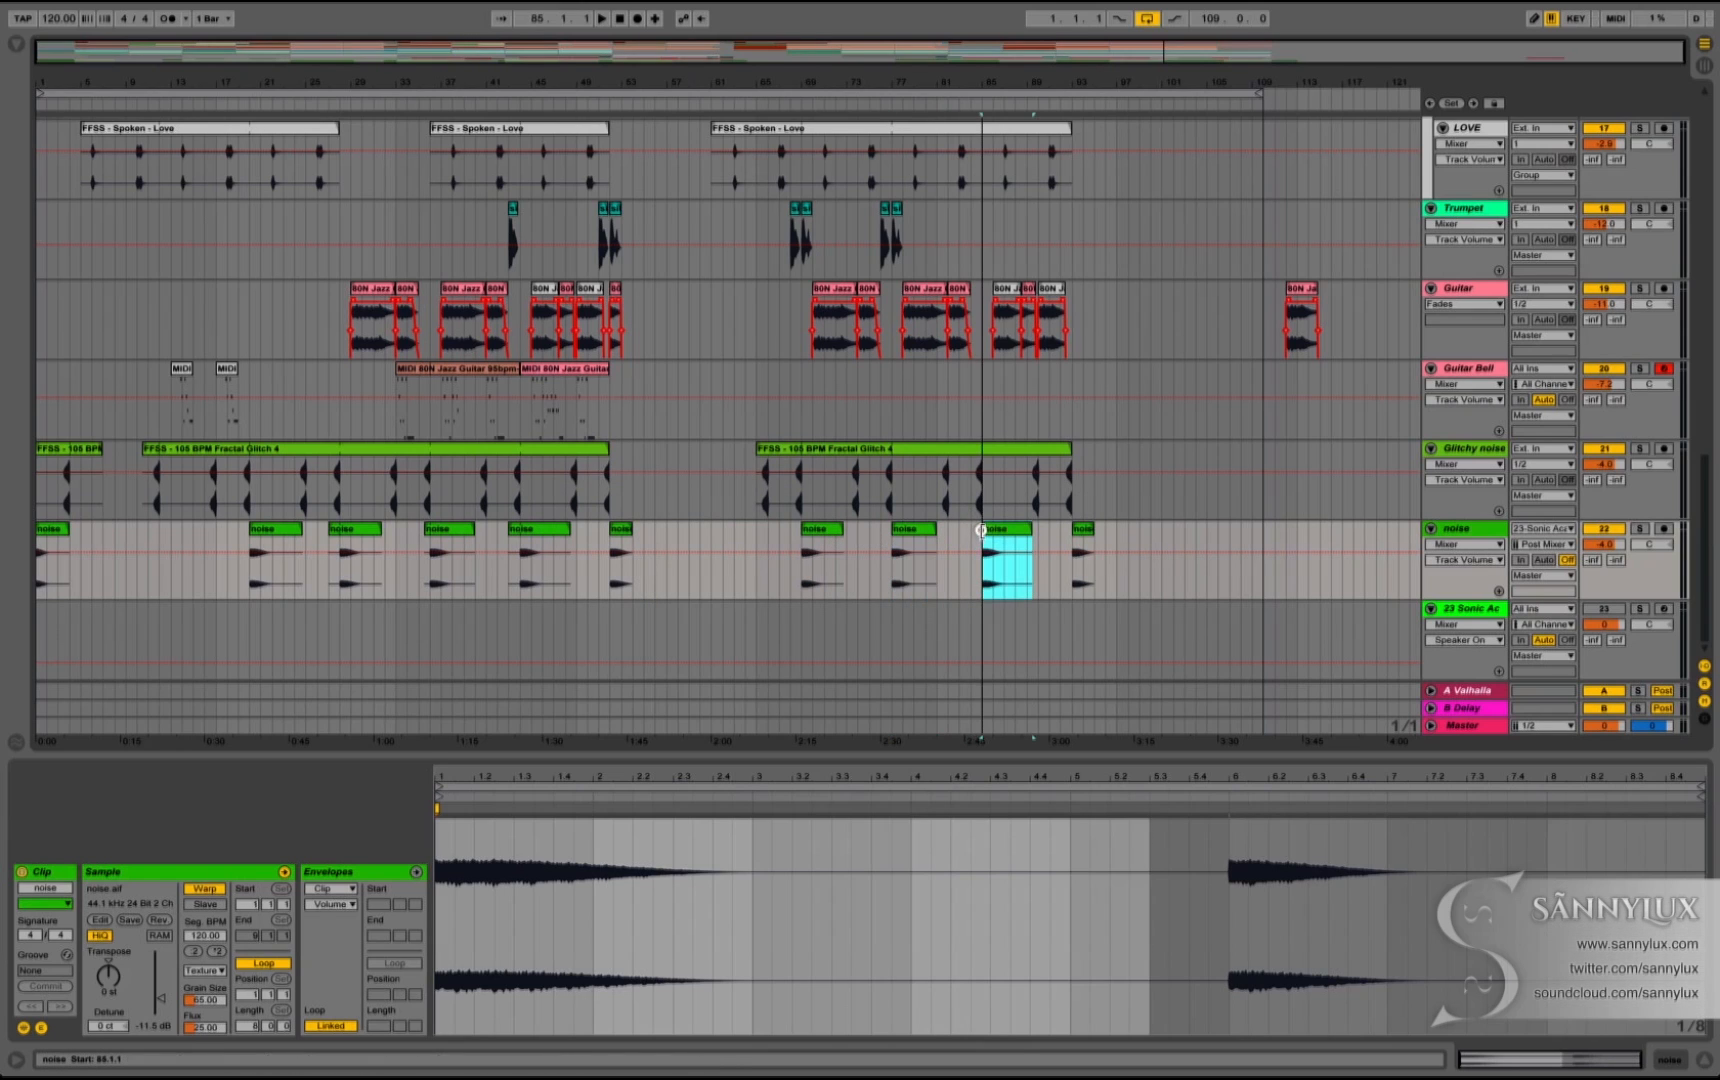
Step: Trim the starts of three noise clips in the first half to bars 44, 36 and 28
click(512, 530)
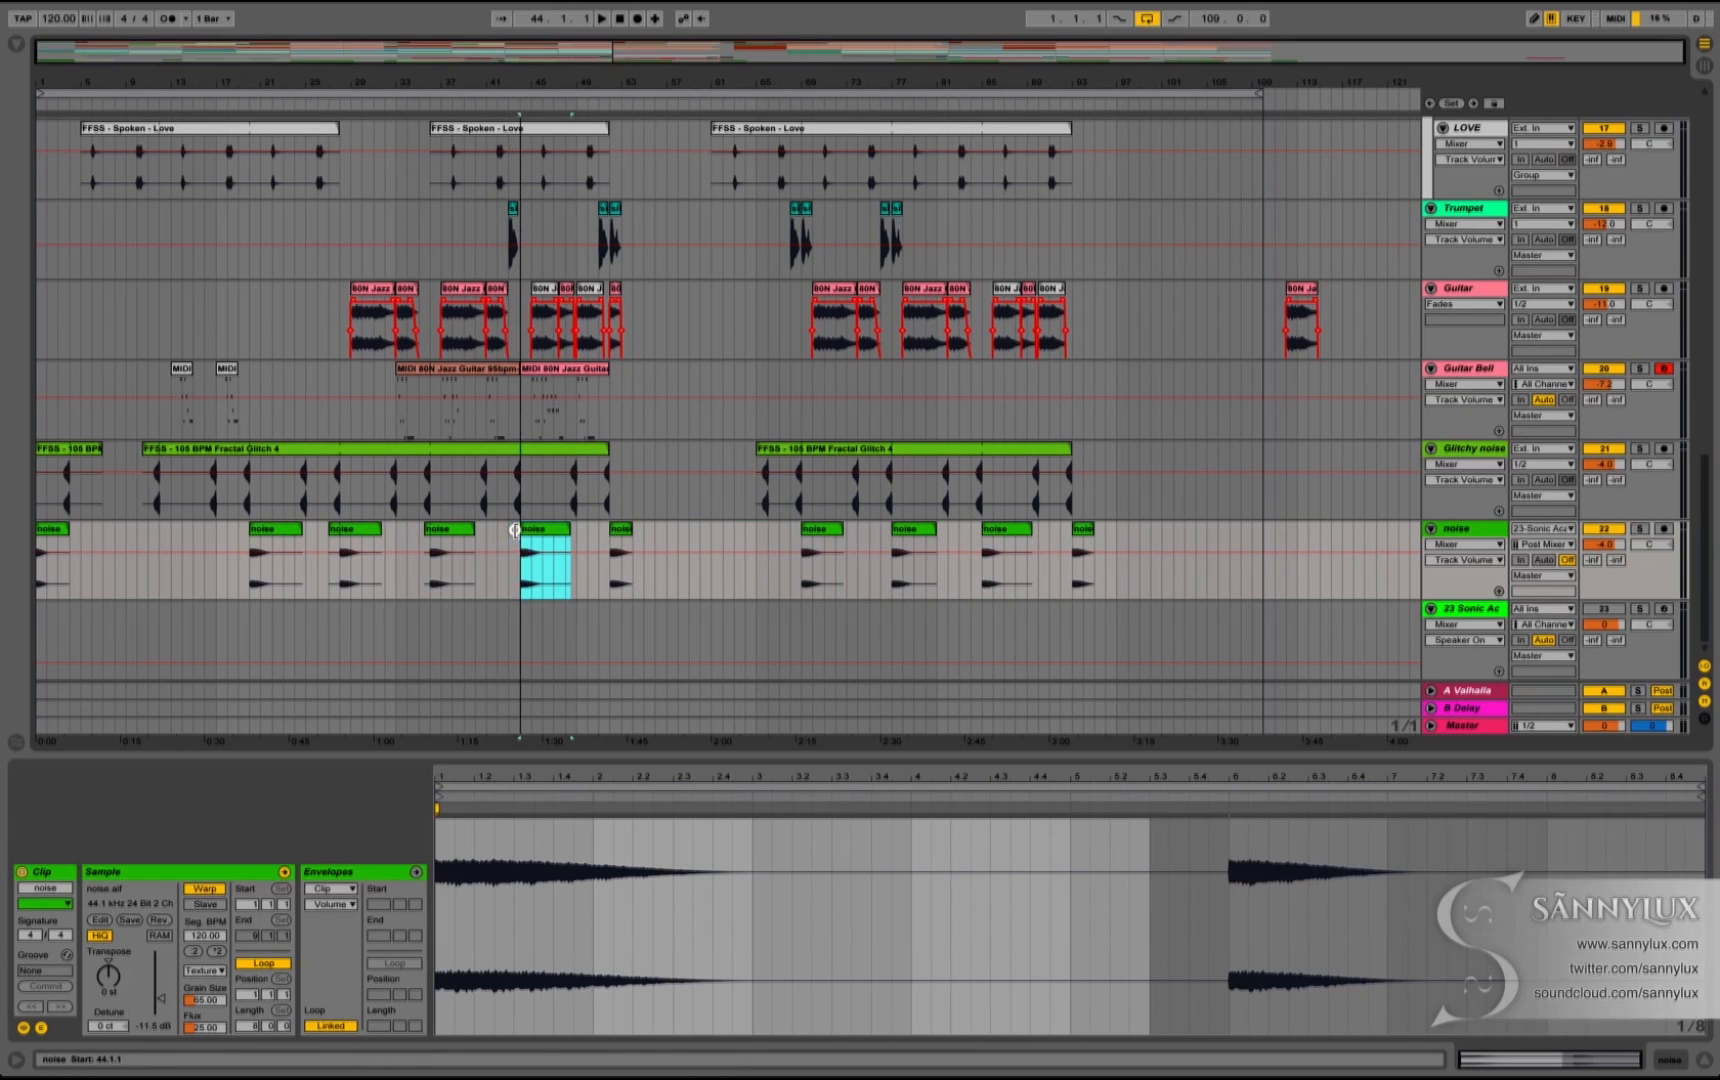
click(430, 530)
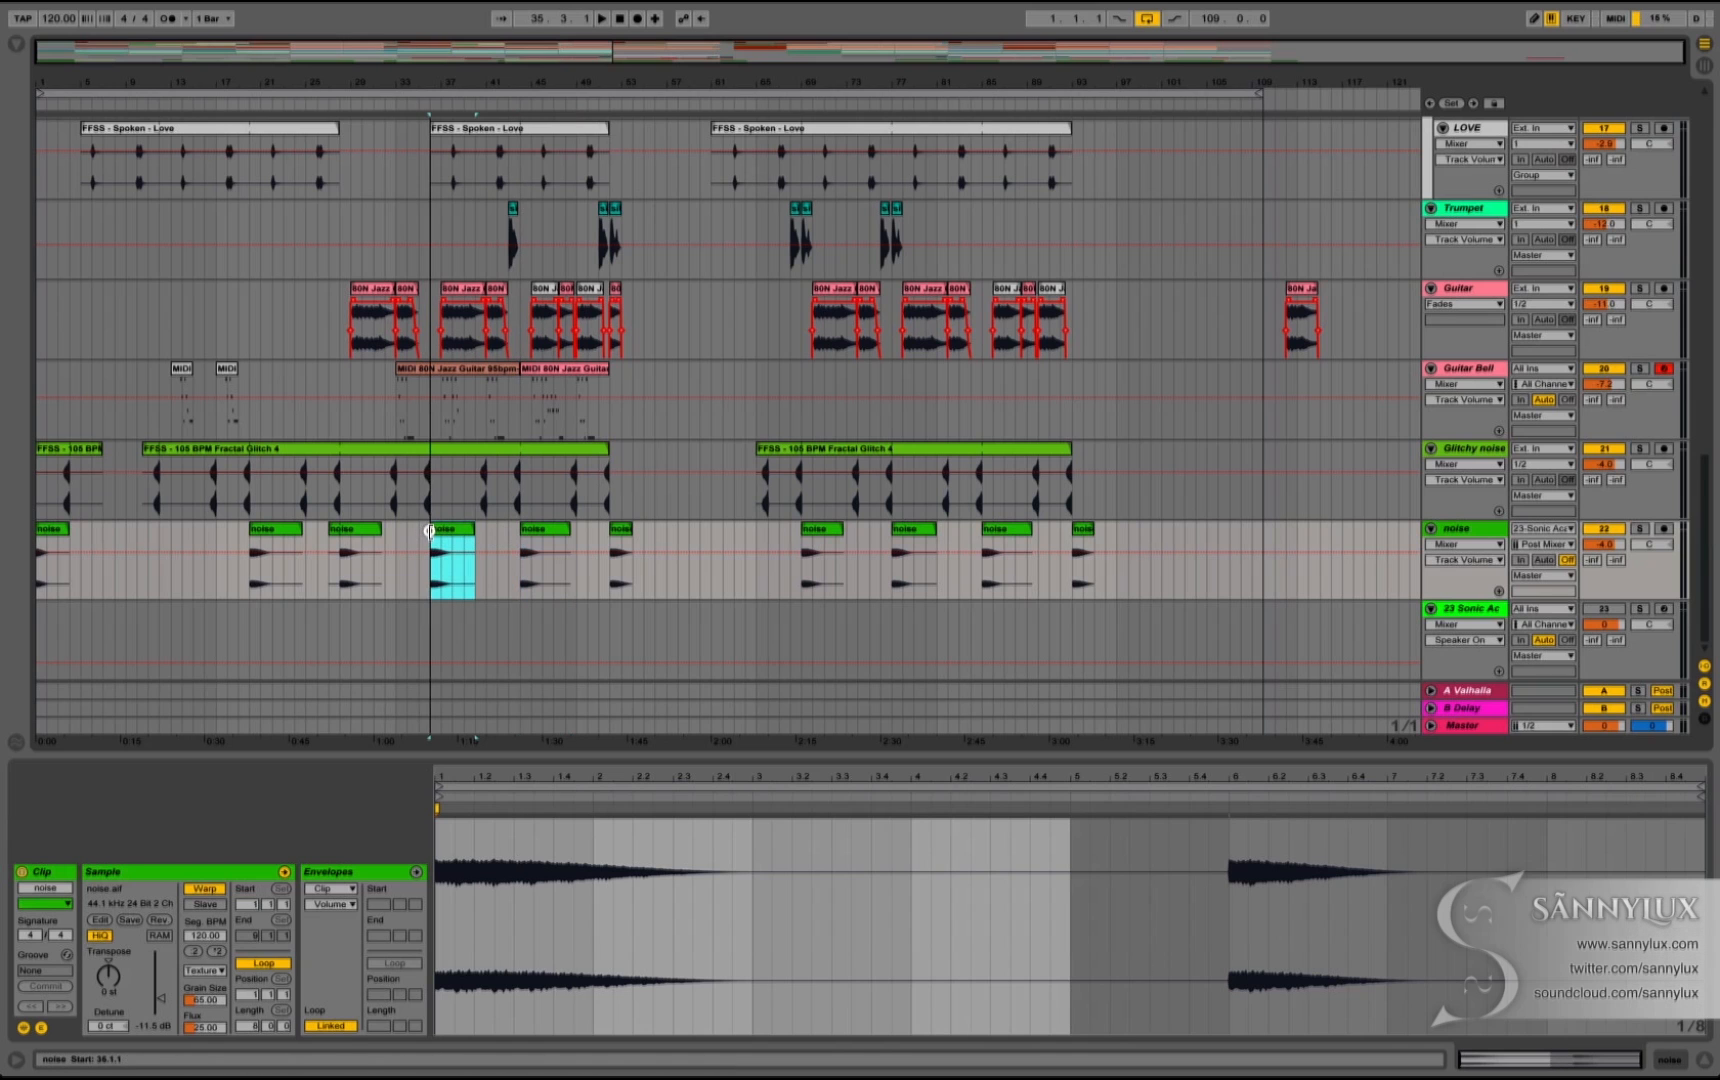
click(355, 540)
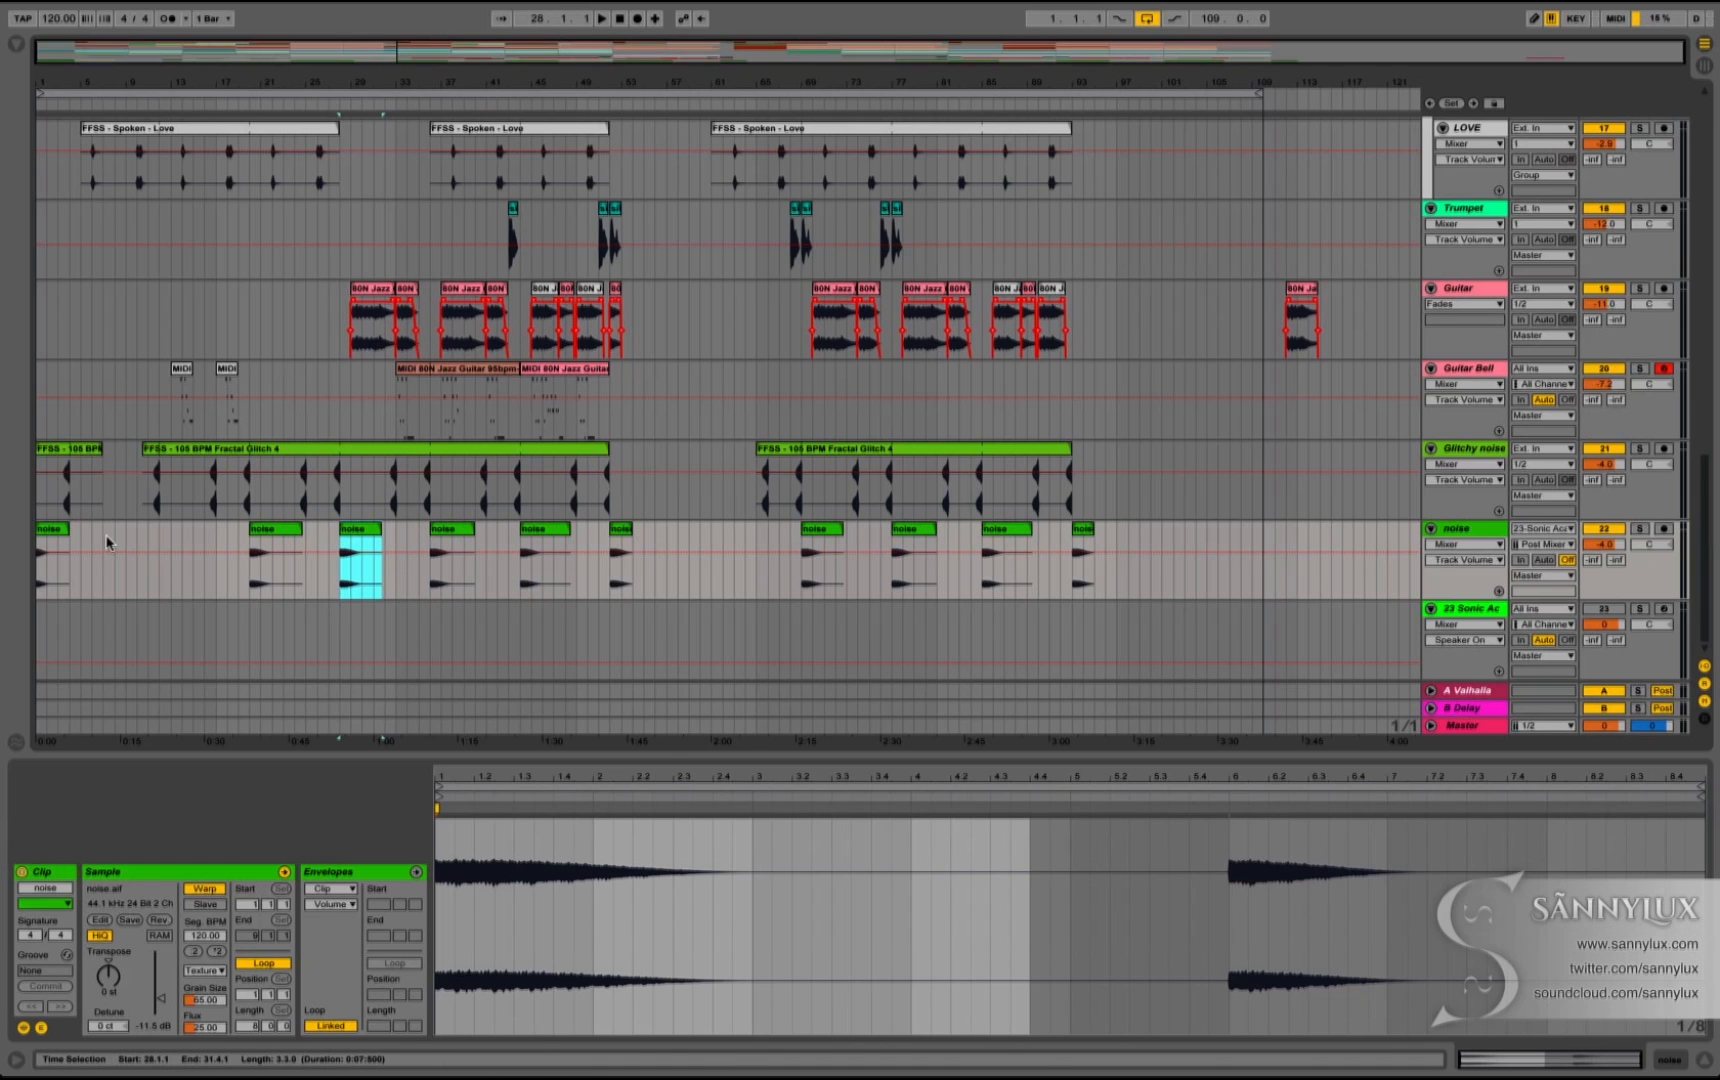
Step: Shorten the last Bass A clip to end at bar 89
scroll(1031, 520, up, 10)
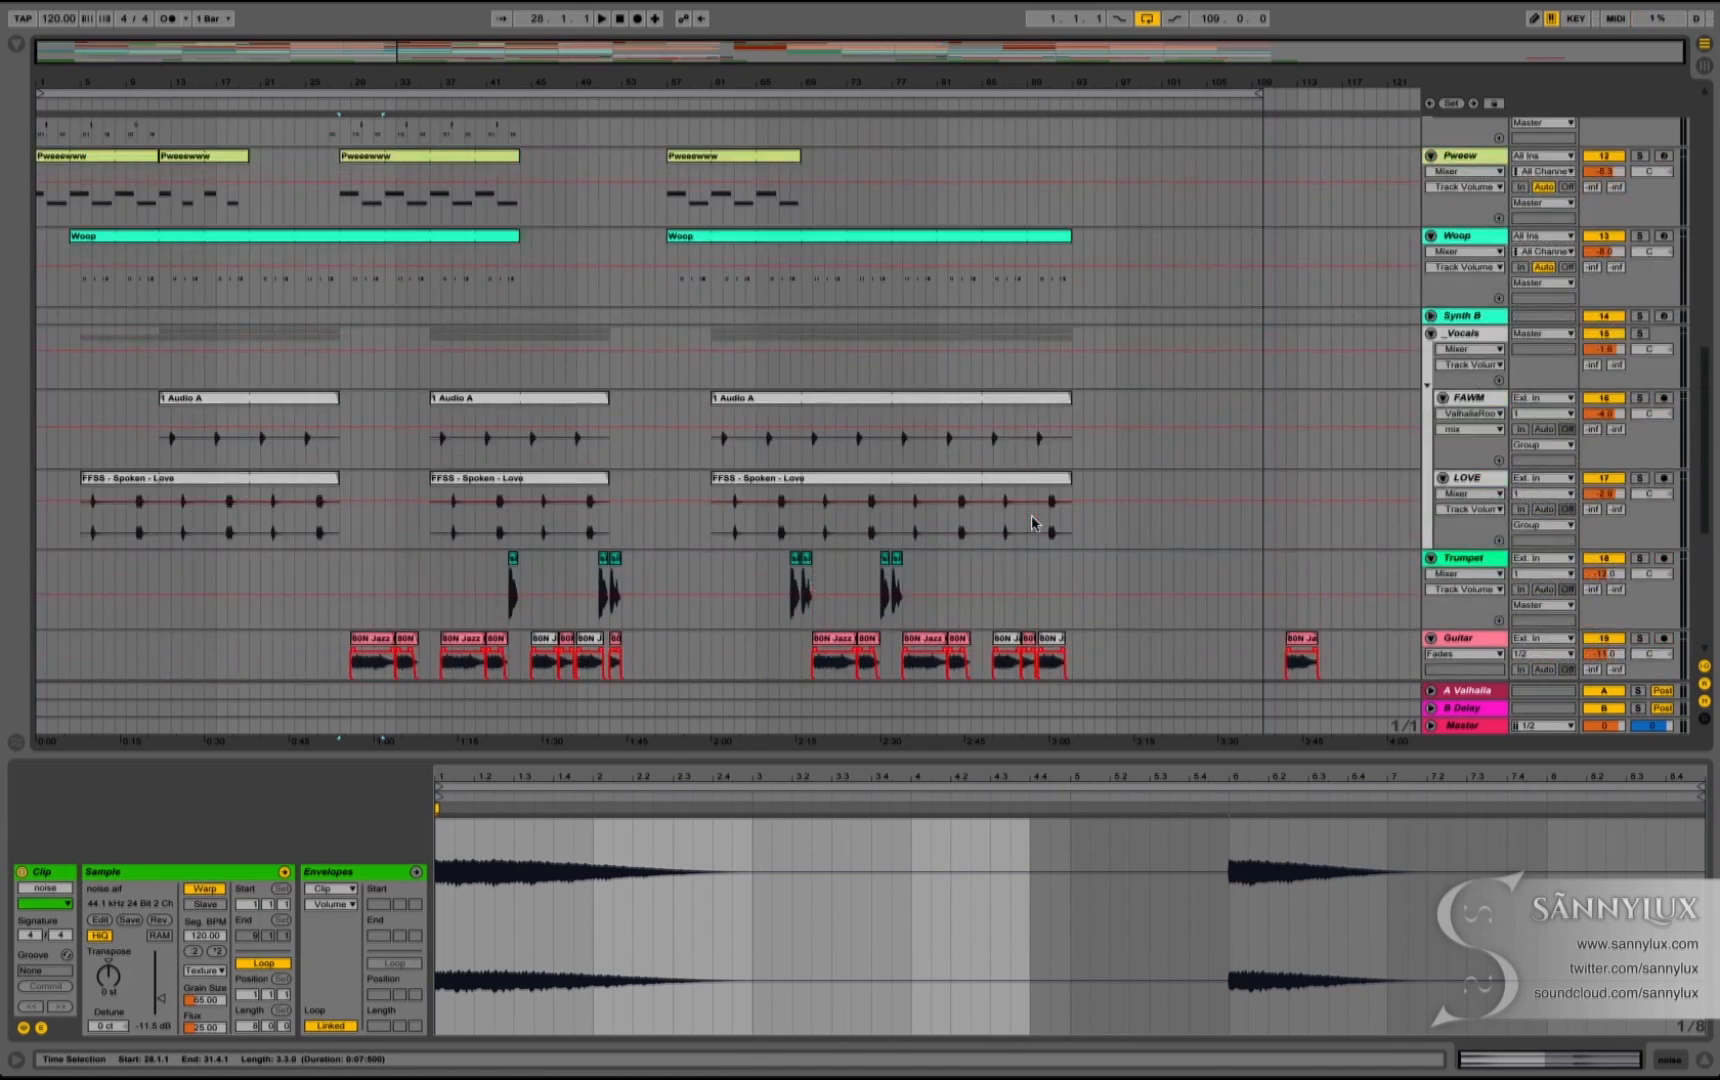
scroll(1031, 515, up, 10)
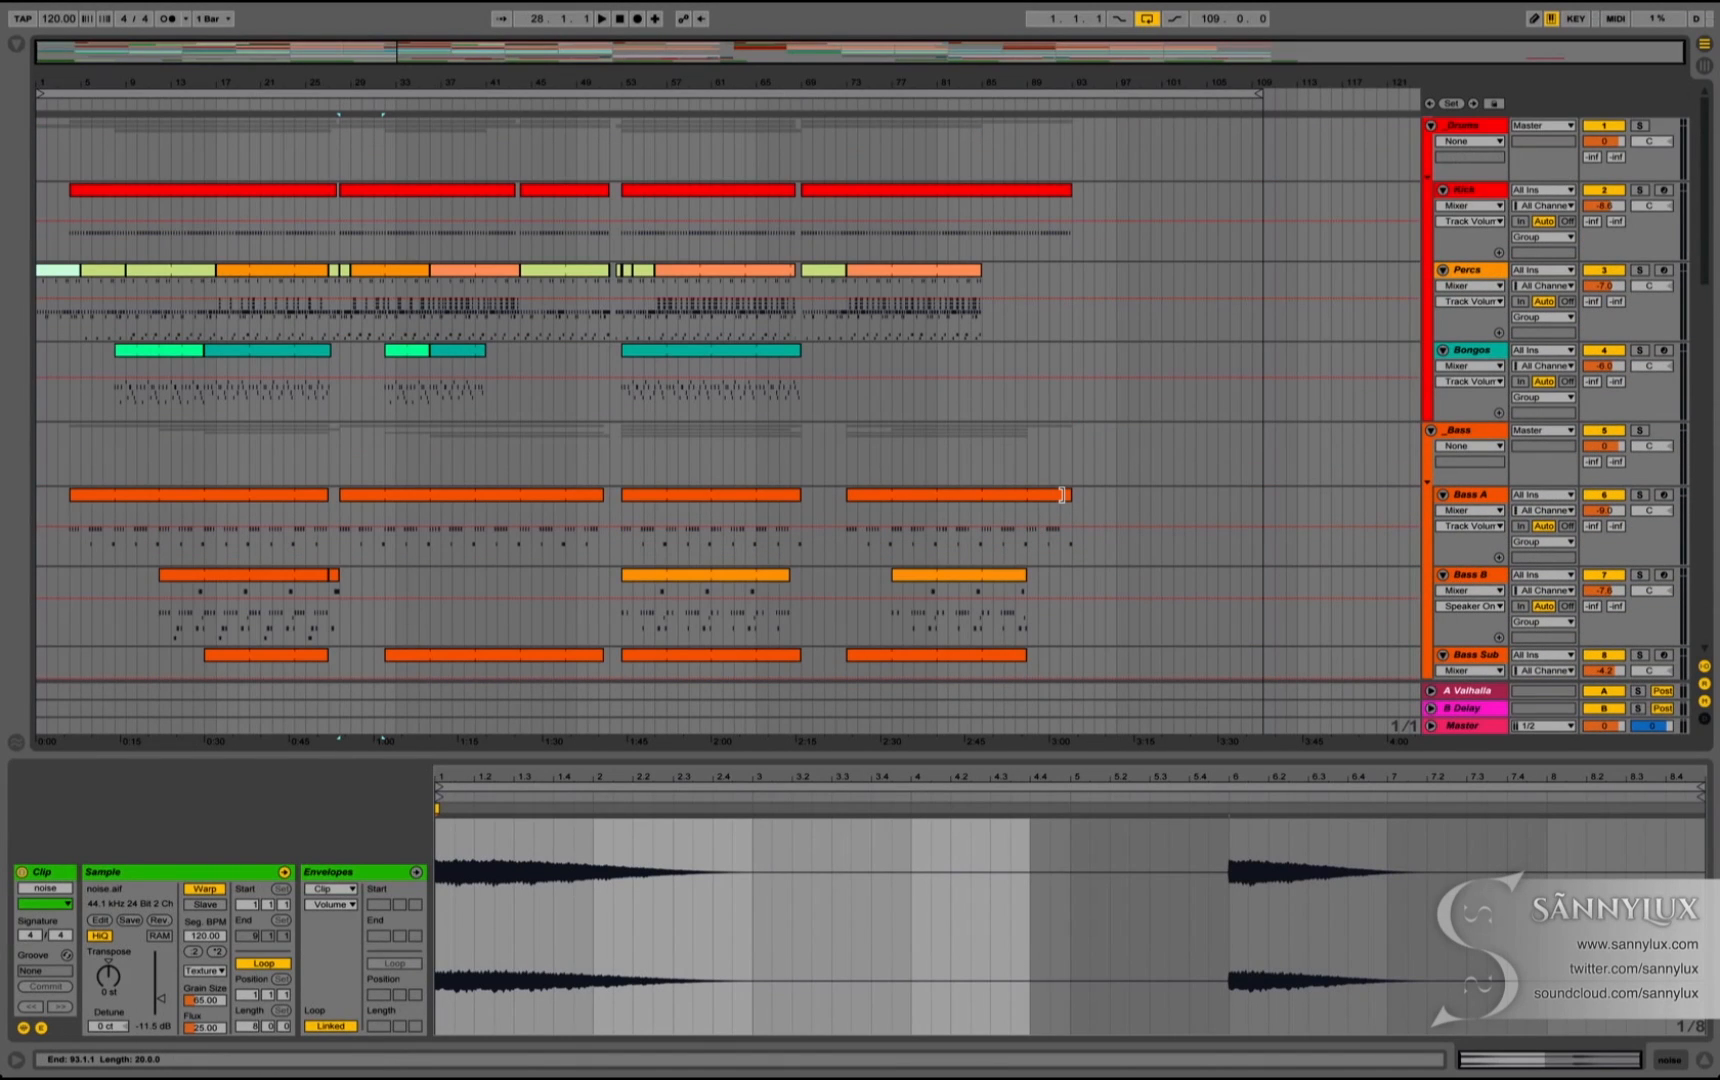
drag(1062, 494, 1027, 494)
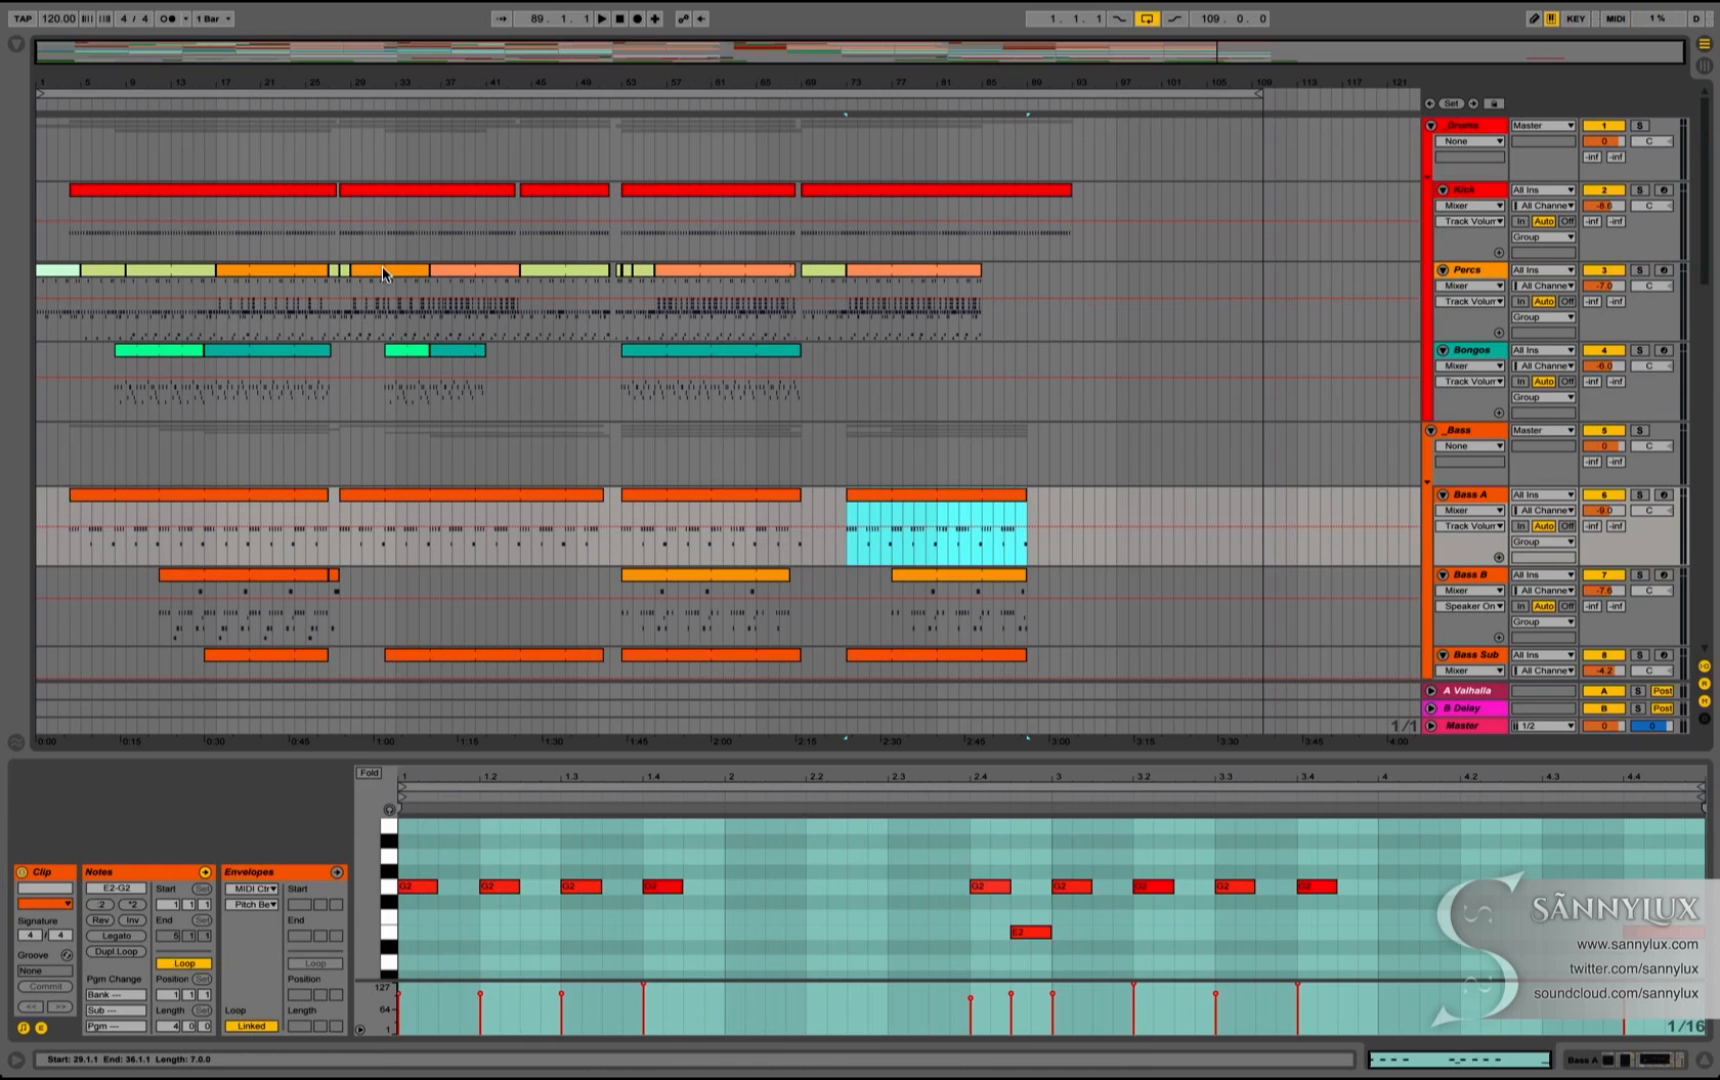
Step: Copy the orange Percs clip from bar 29 to bar 81 and the opening pale green Percs clip to bar 88
drag(383, 266, 1015, 281)
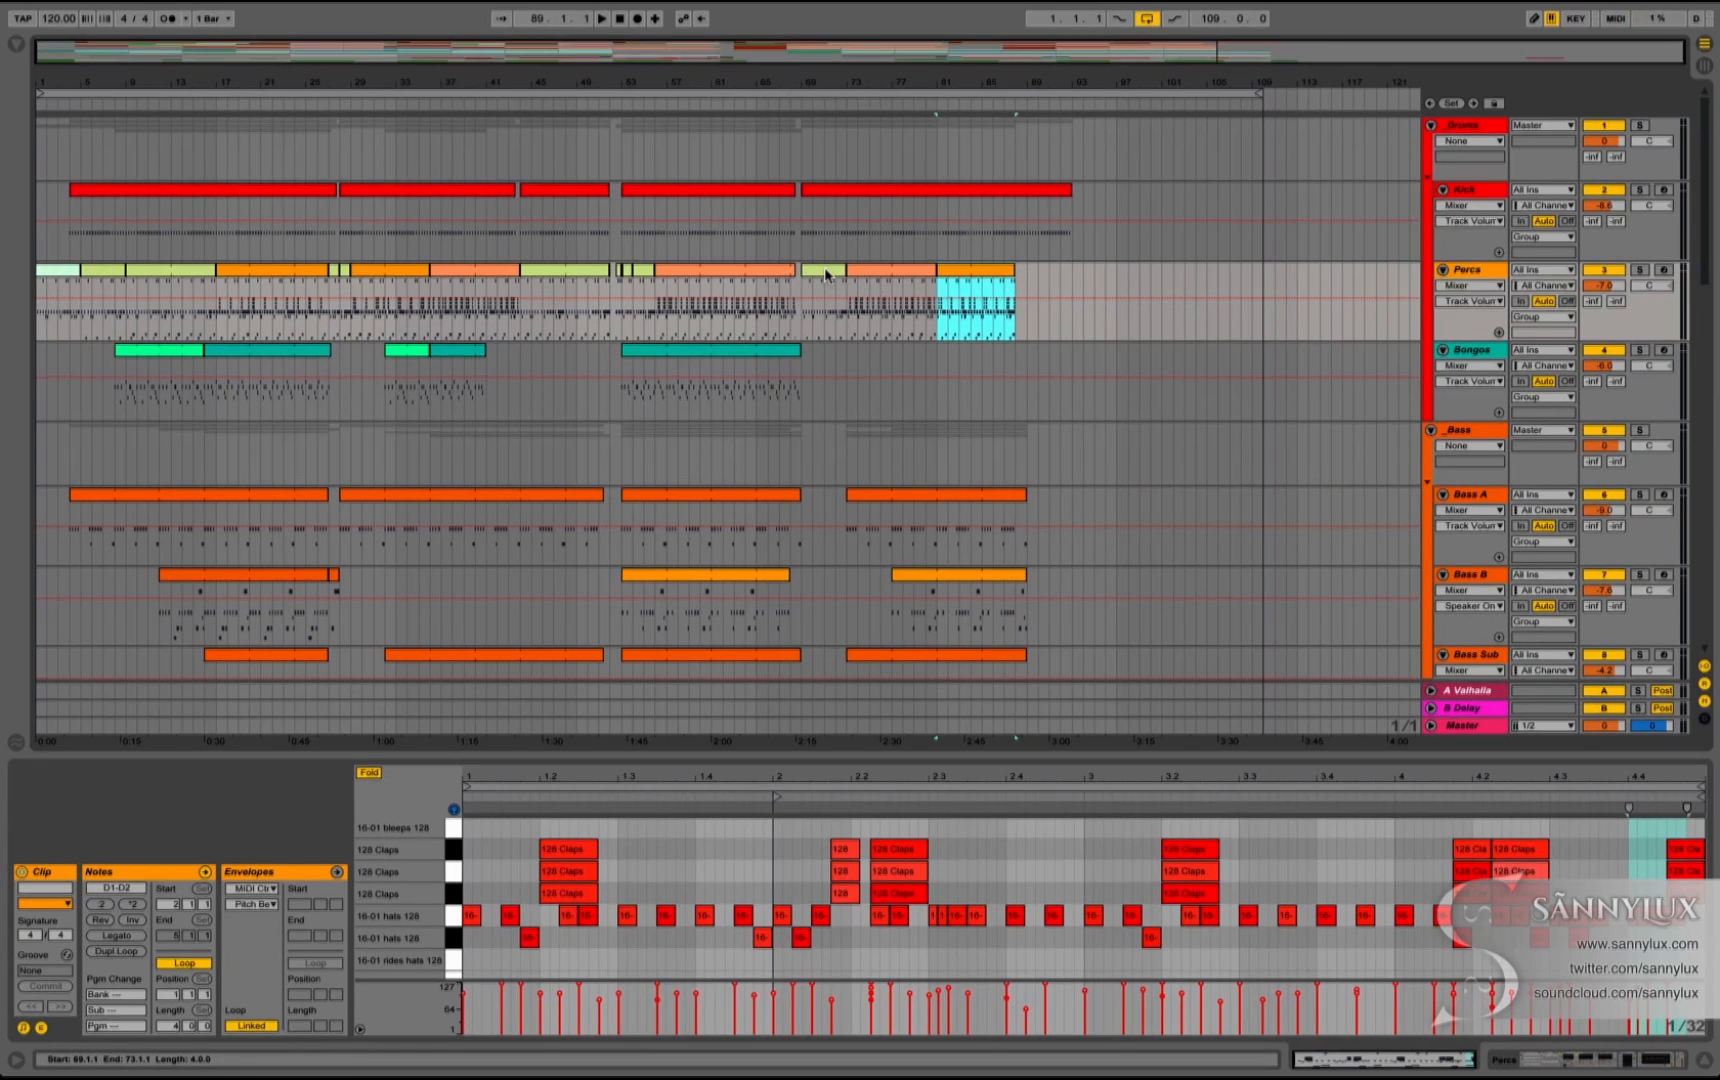
drag(69, 270, 1041, 310)
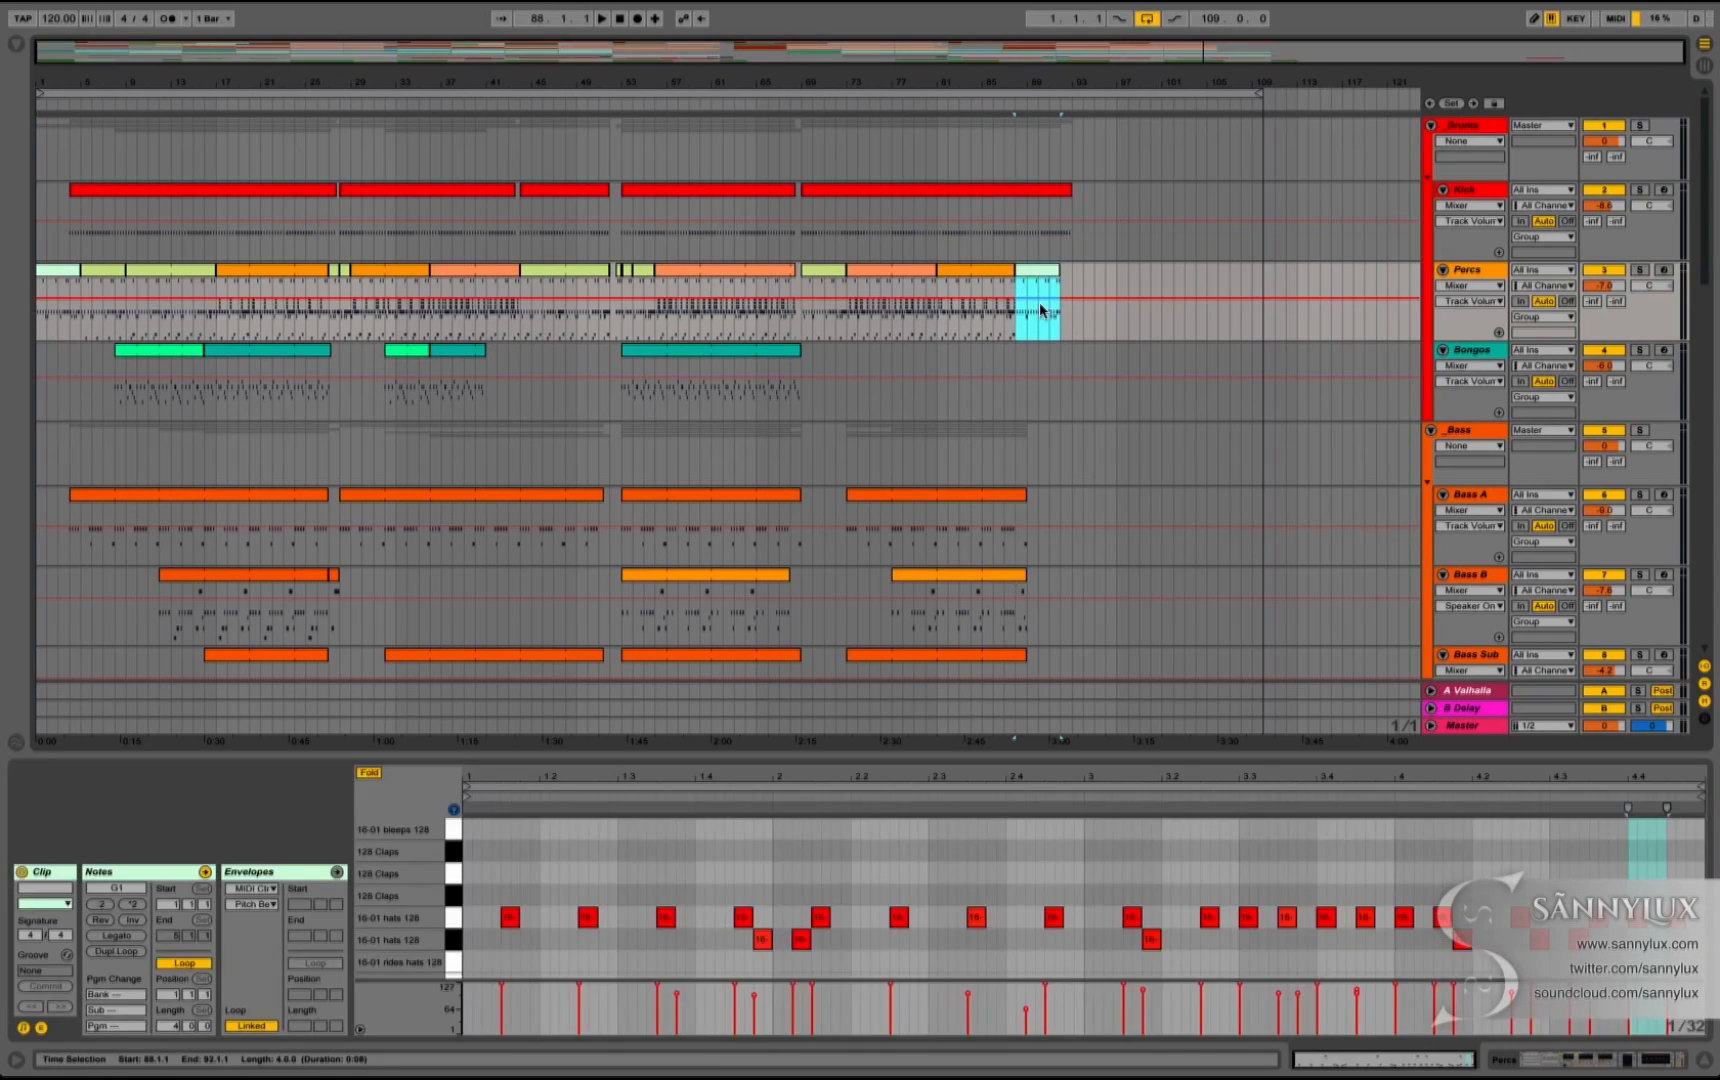
key(super+Tab)
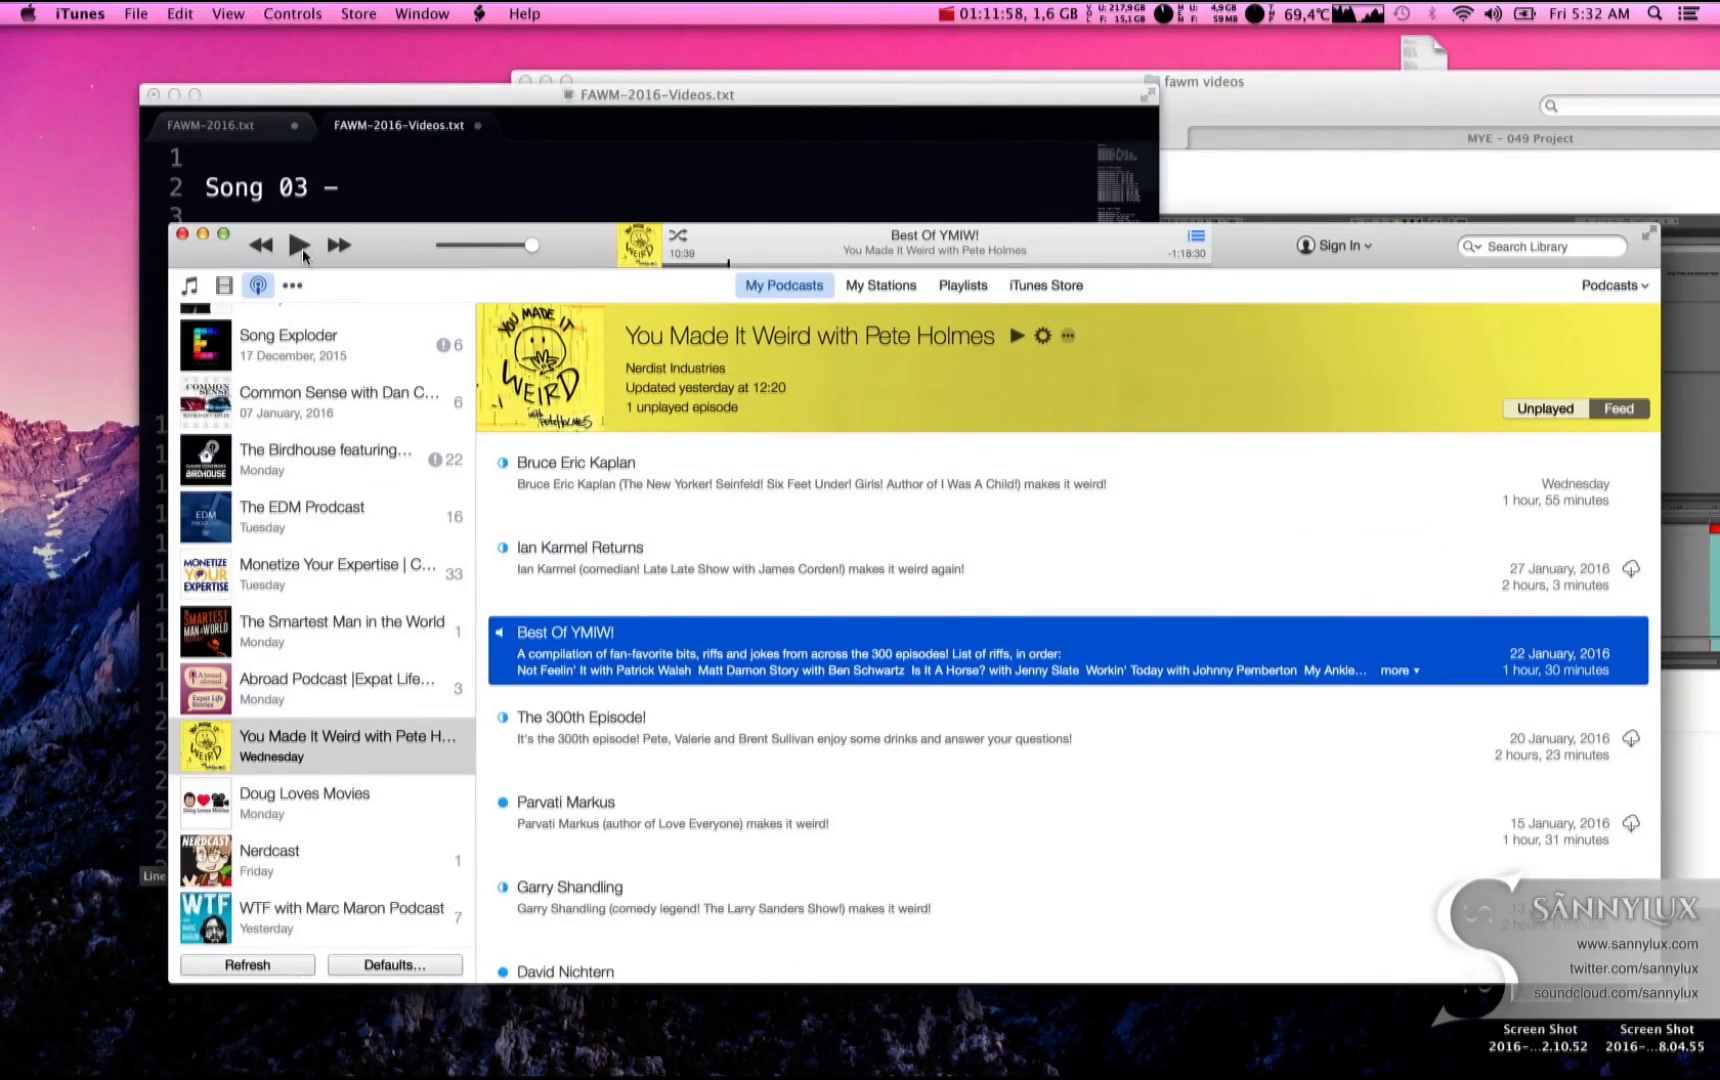
key(super+Tab)
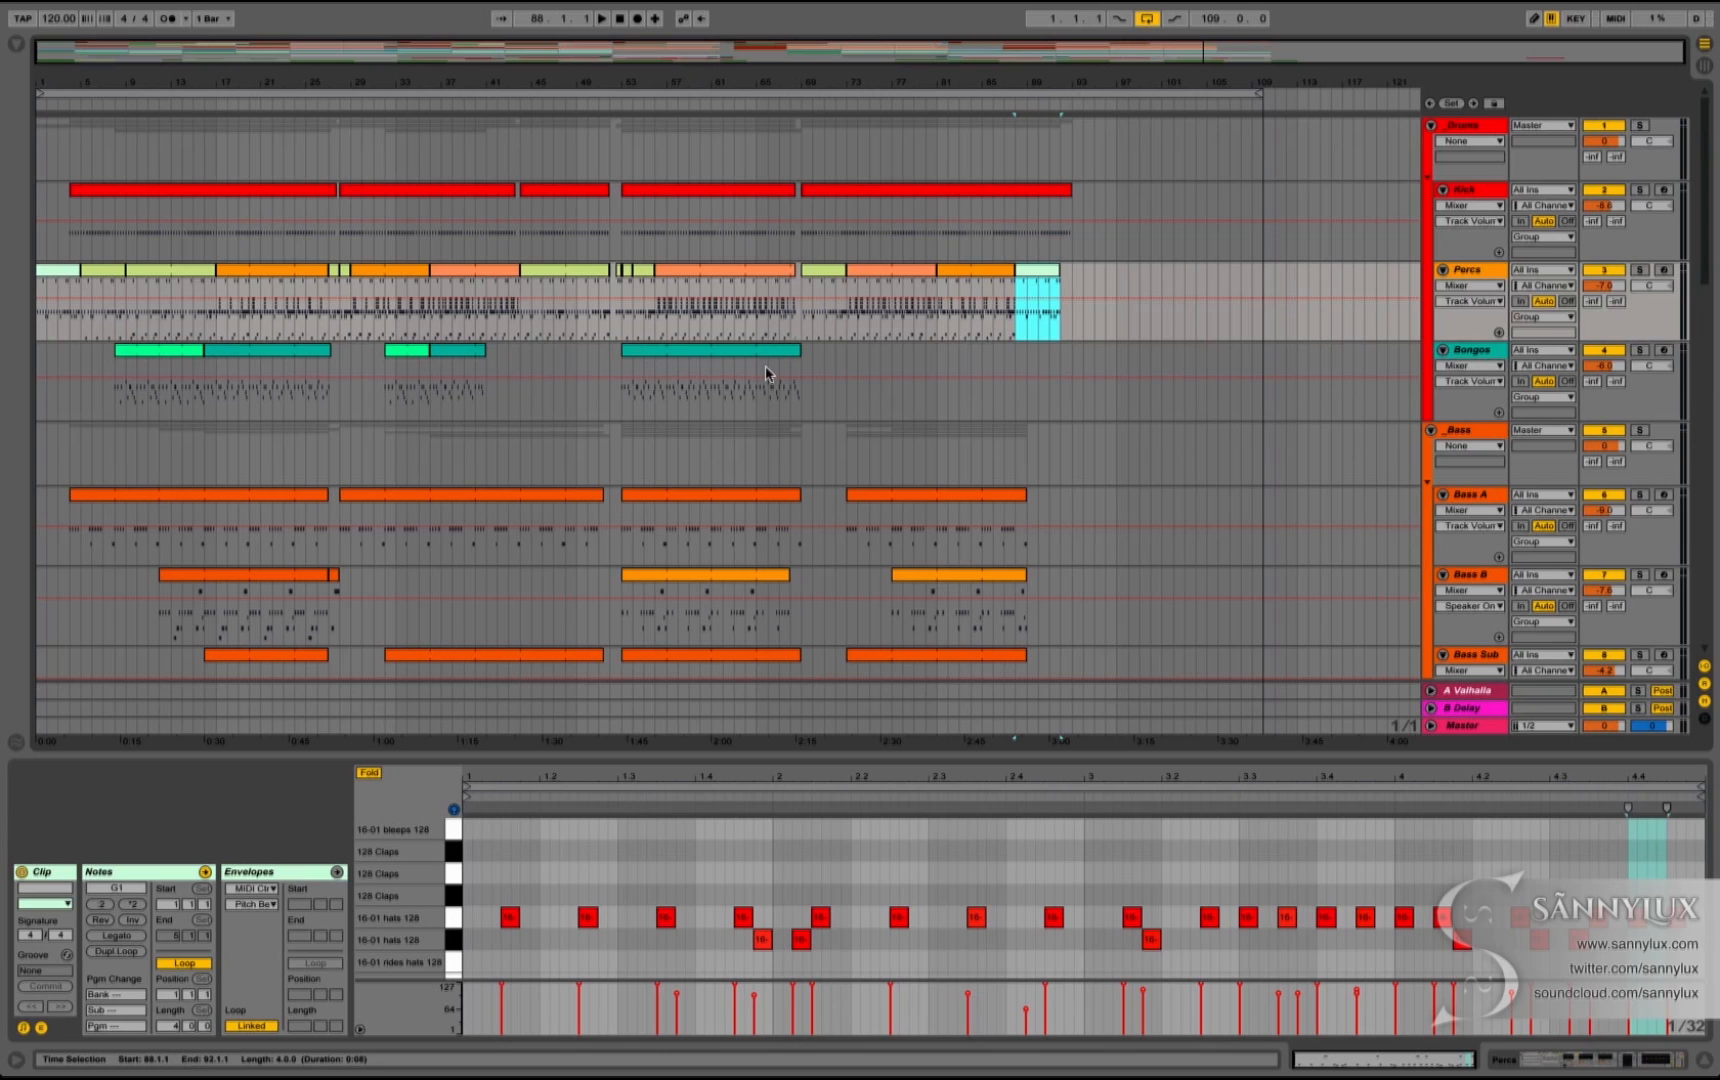
Step: Shorten the last Kick clip to end at bar 90
drag(1069, 190, 1040, 193)
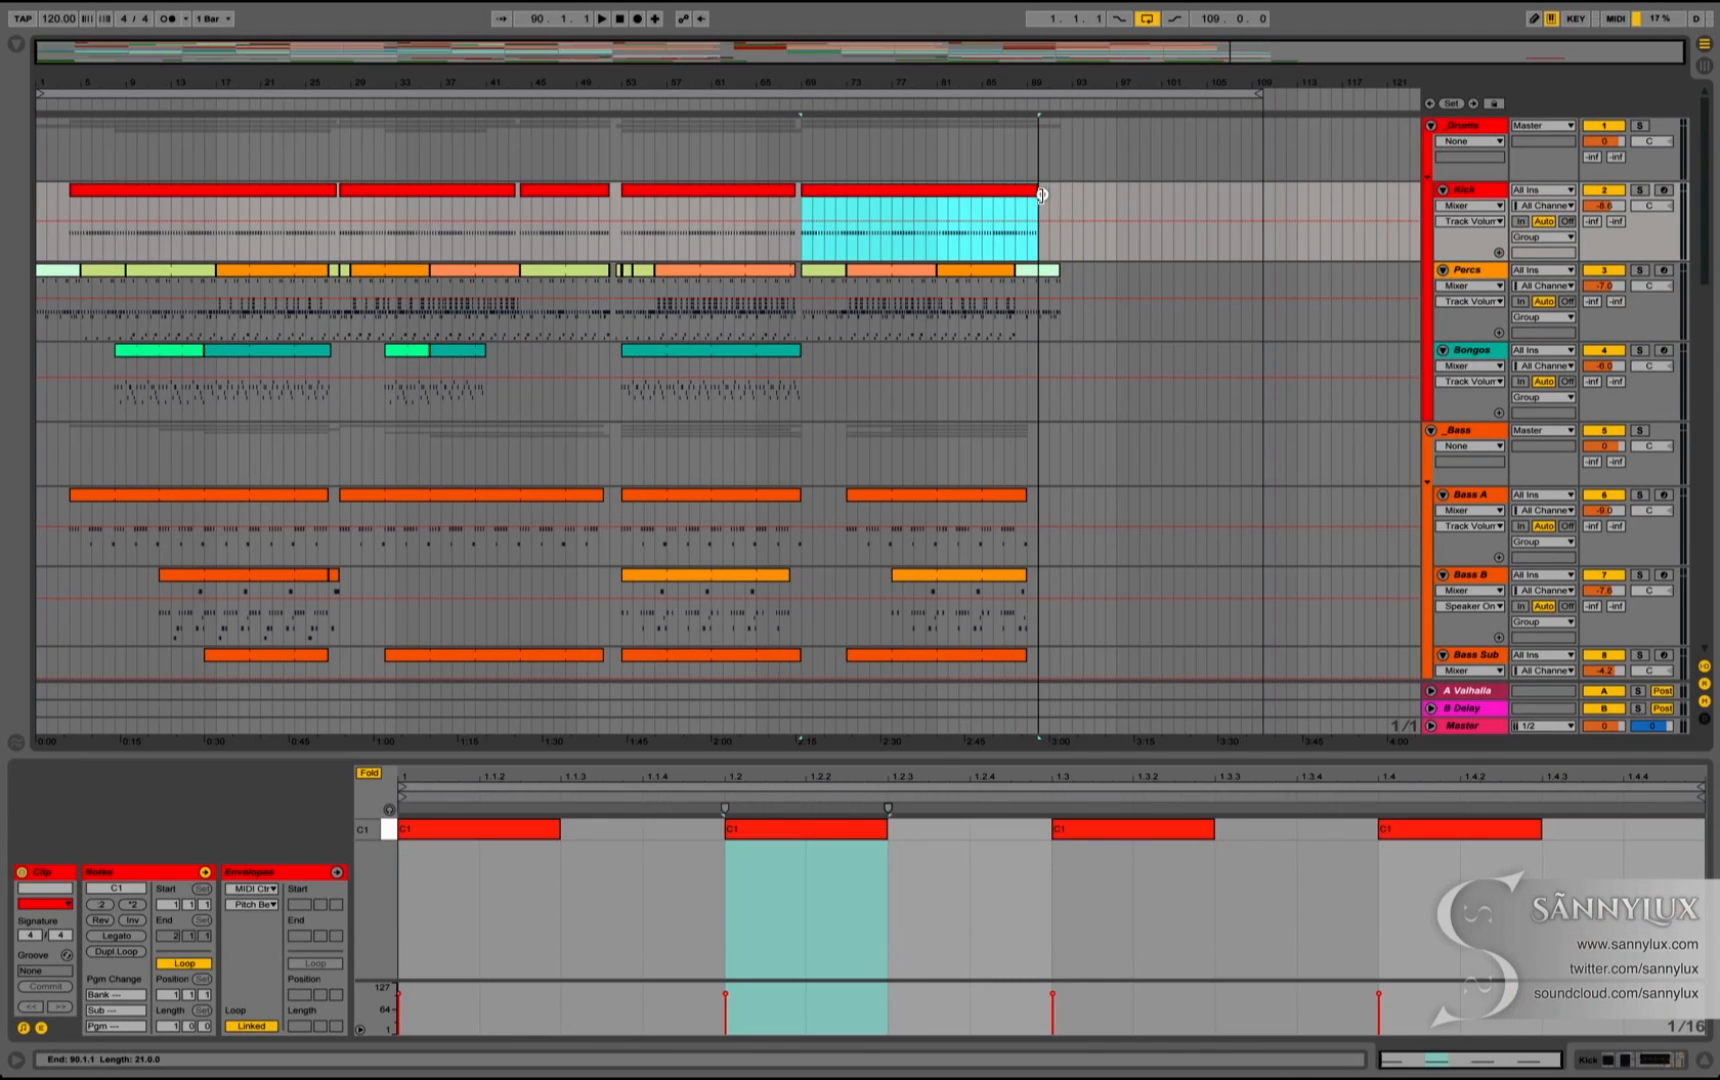
click(1004, 249)
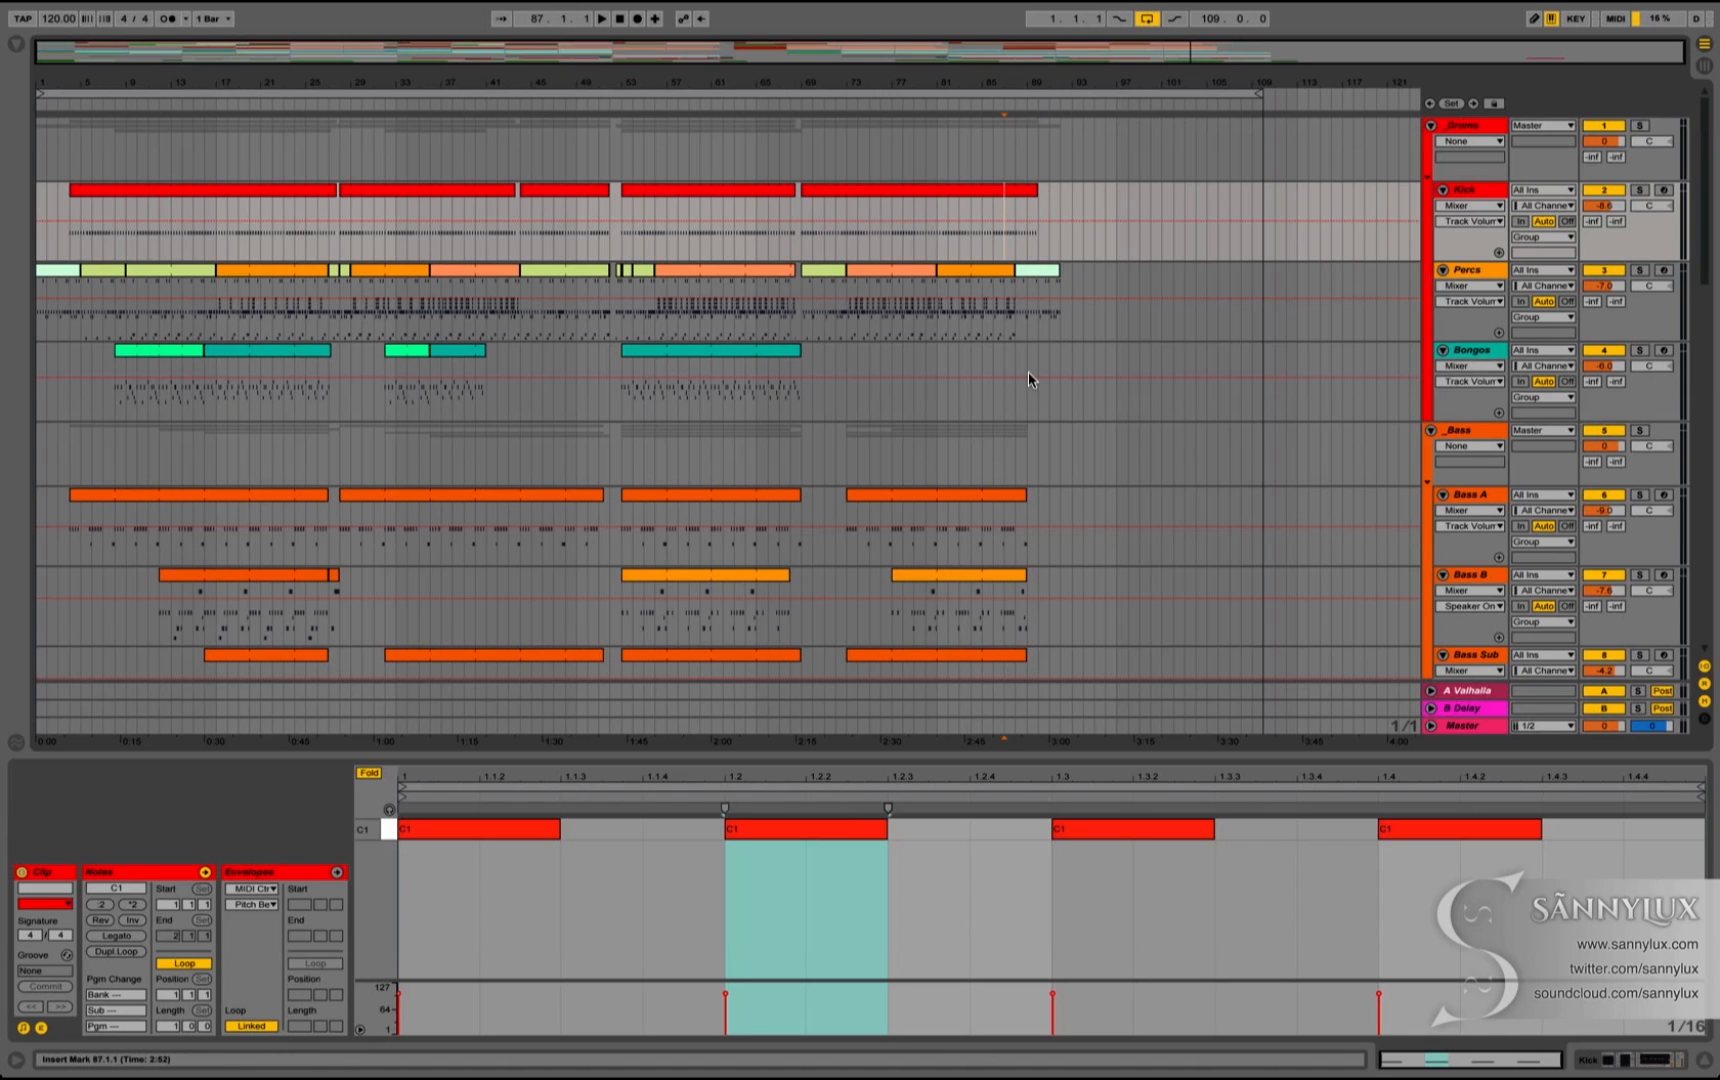
scroll(1028, 373, down, 8)
scroll(1028, 378, down, 7)
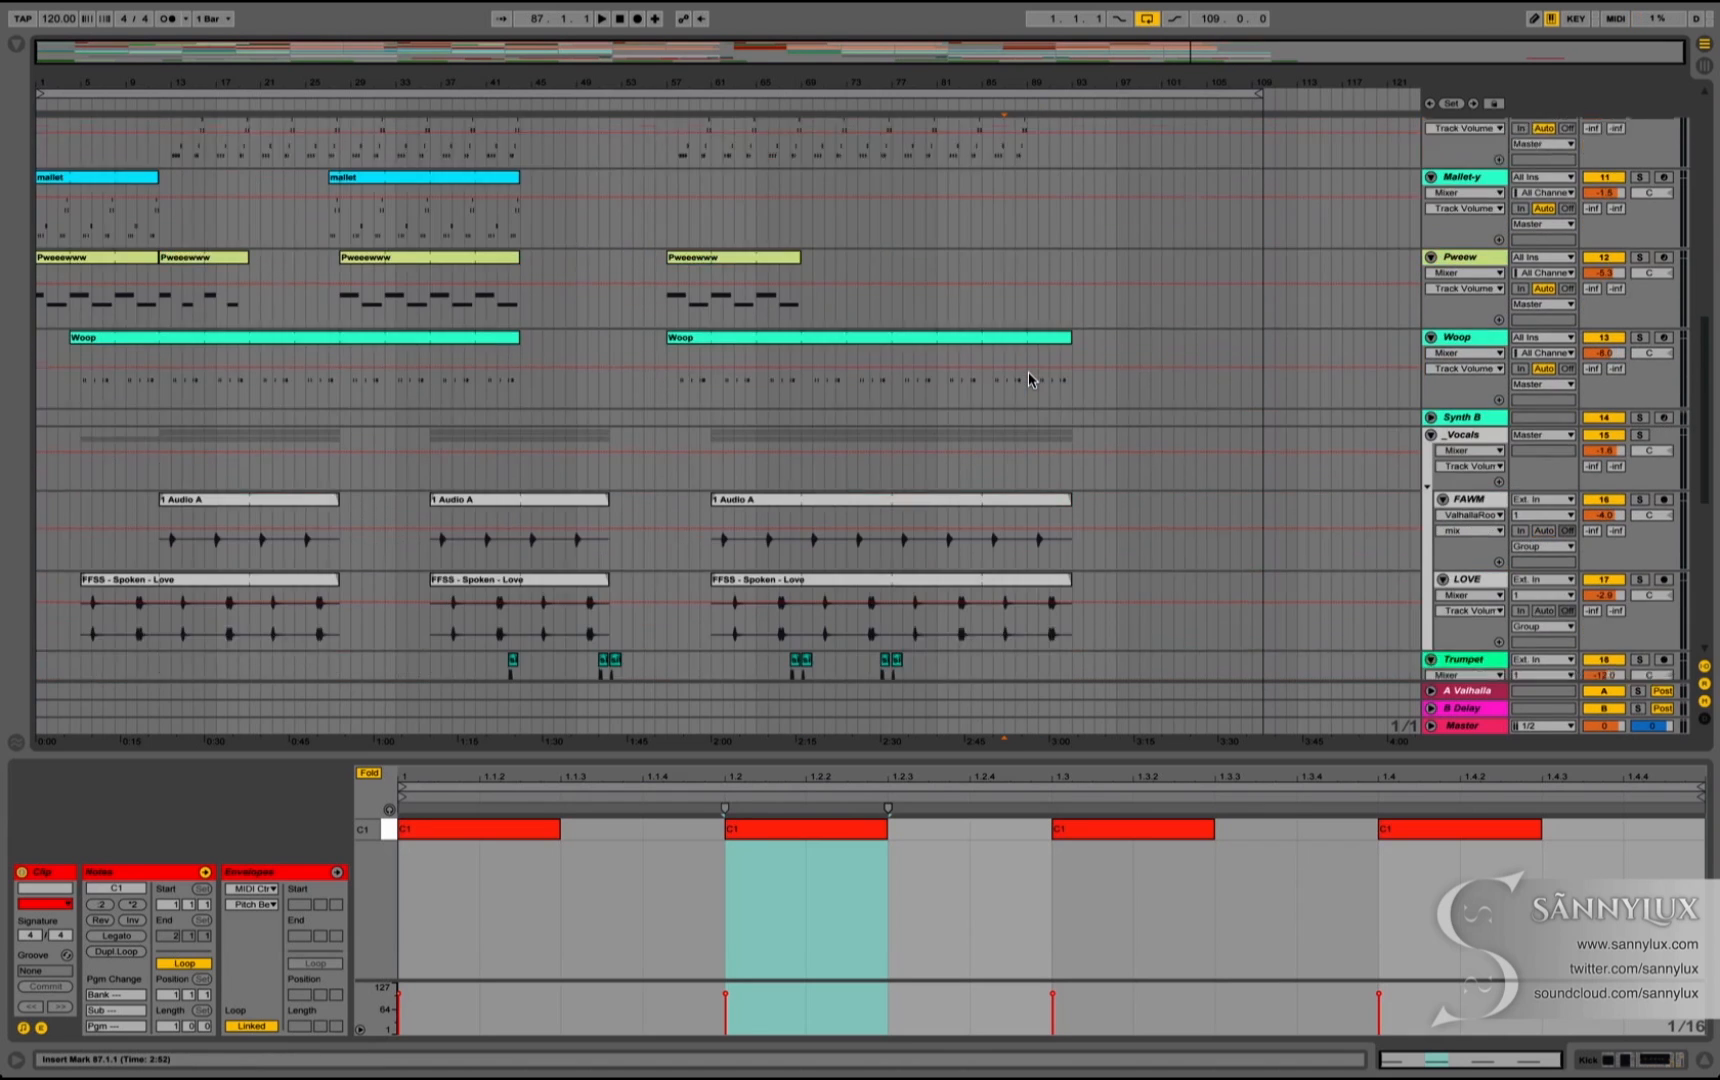
scroll(1028, 378, up, 4)
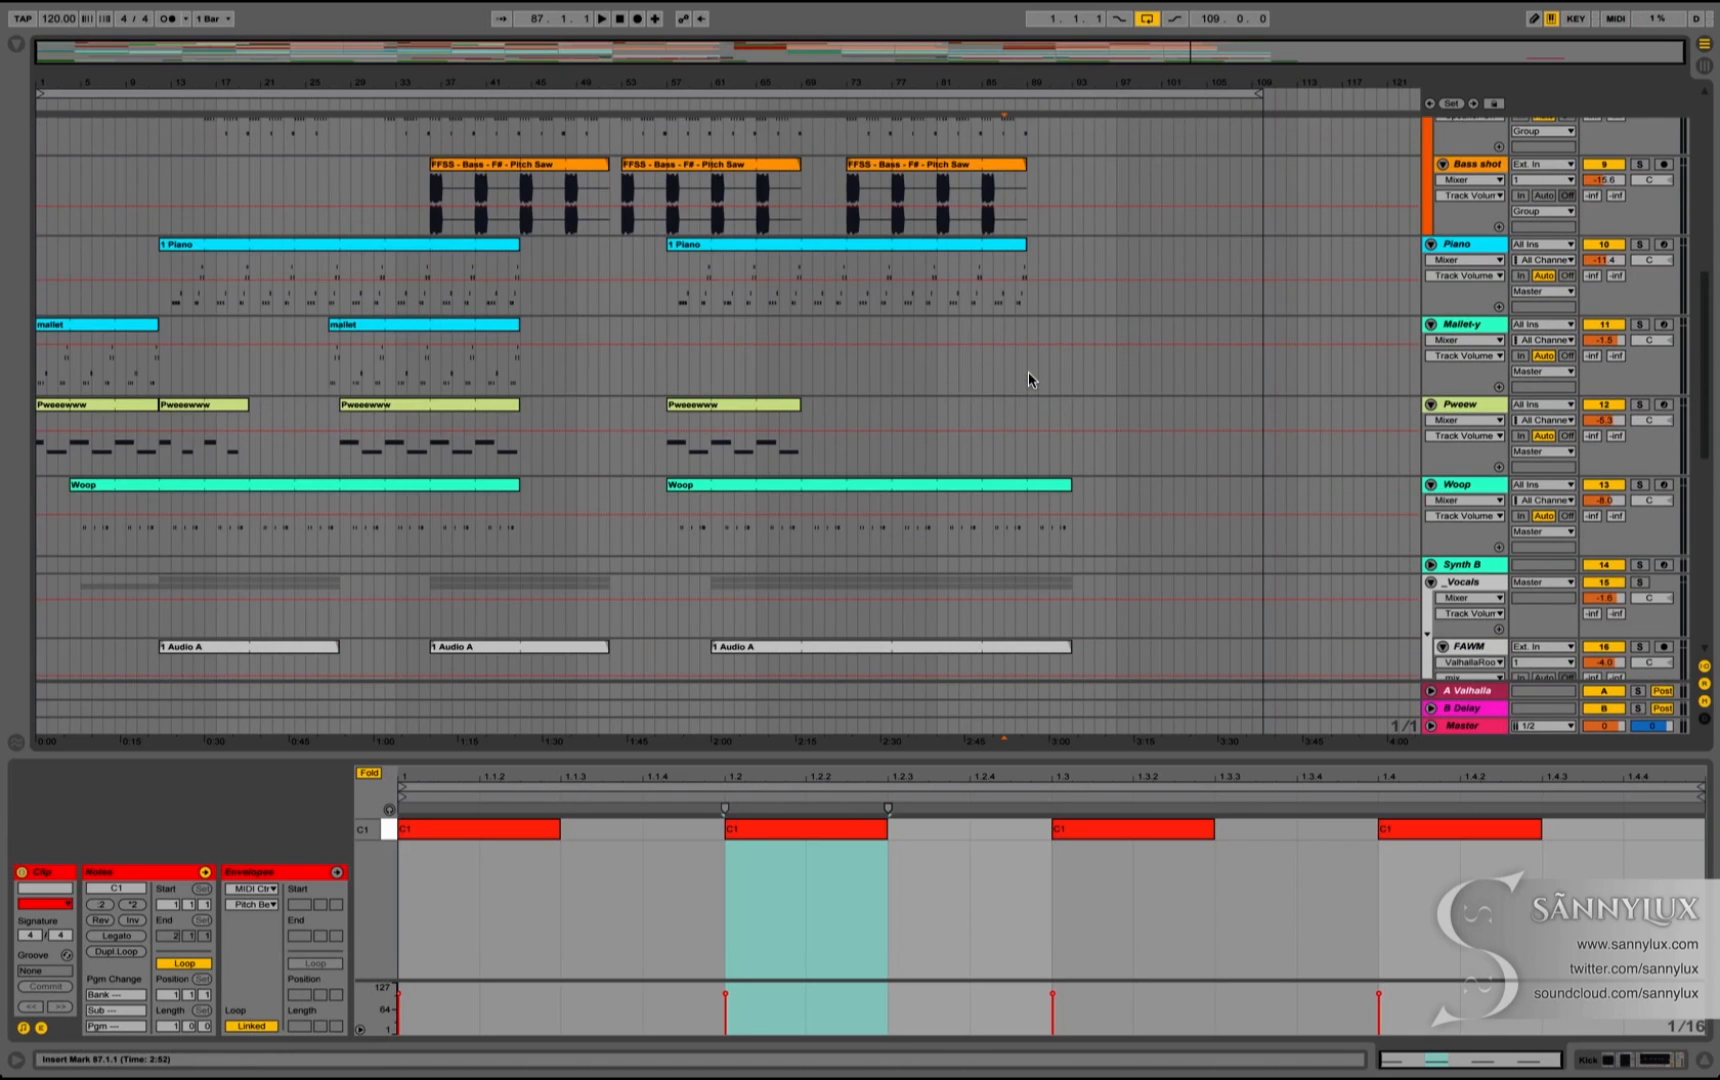
Step: Review the full arrangement from the bass tracks down to the noise track and back up to the drum tracks
scroll(1028, 373, down, 10)
scroll(1030, 378, down, 2)
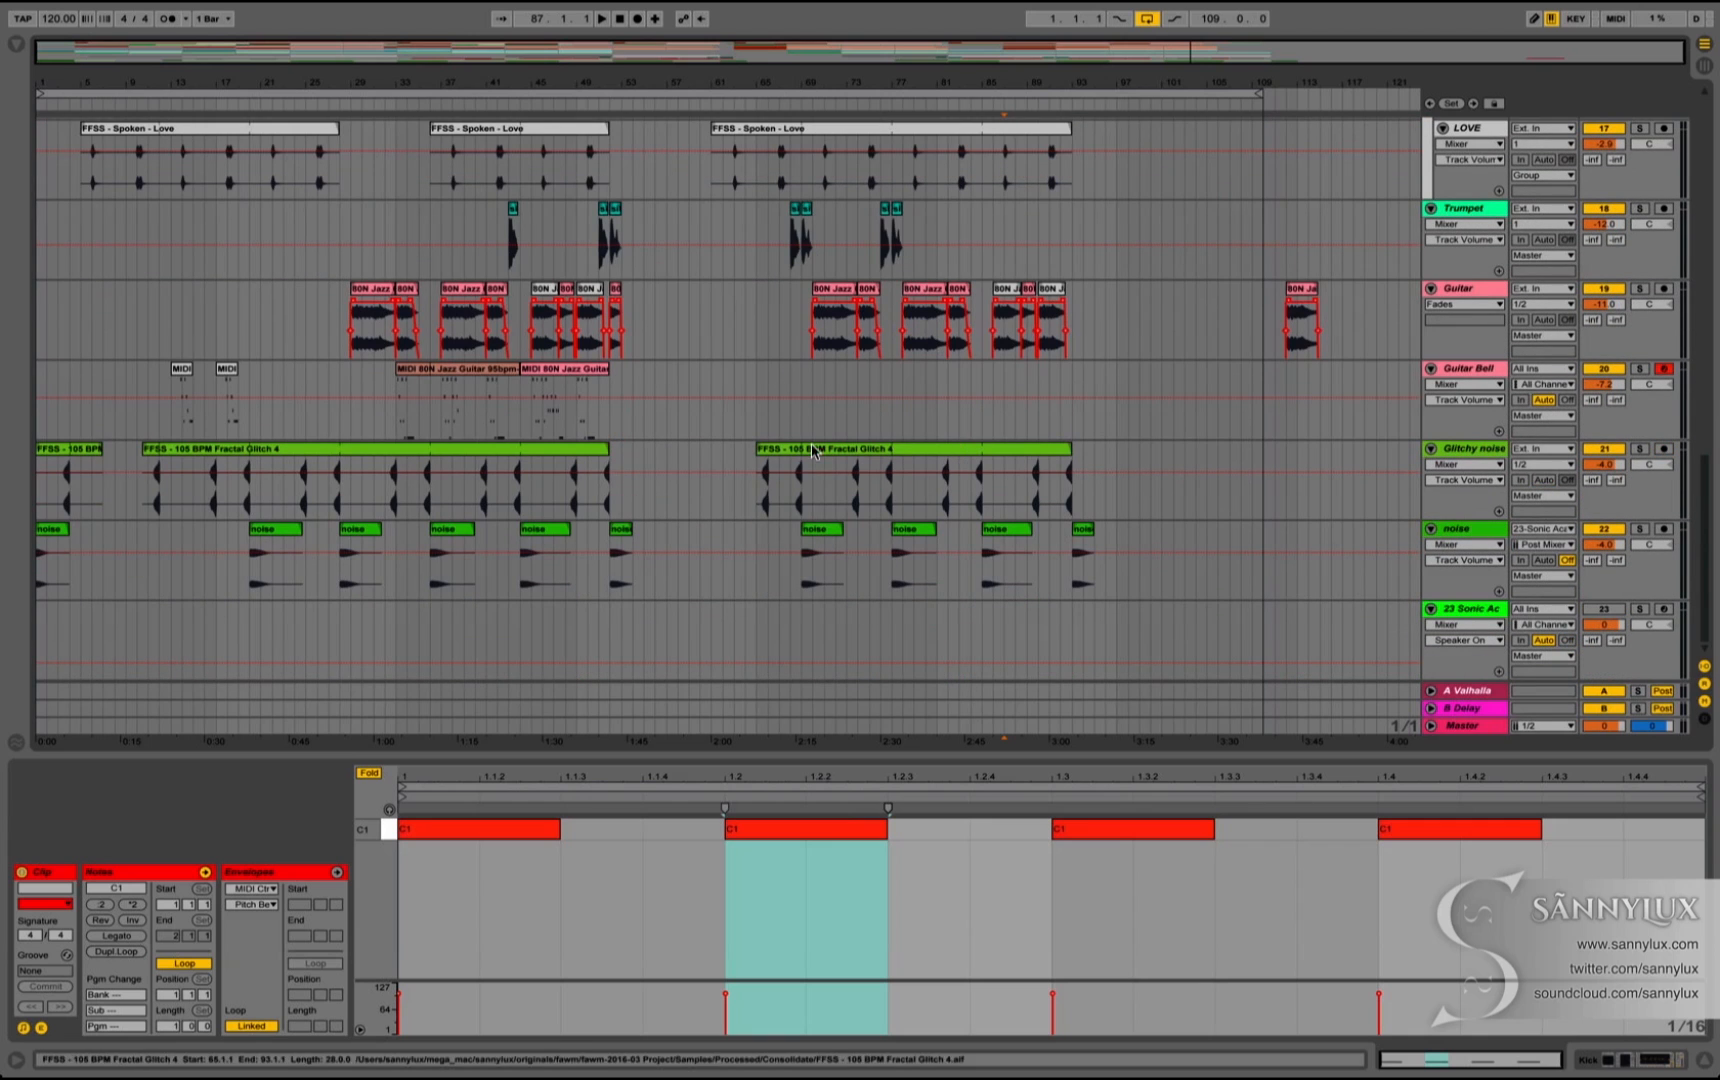
scroll(630, 283, up, 12)
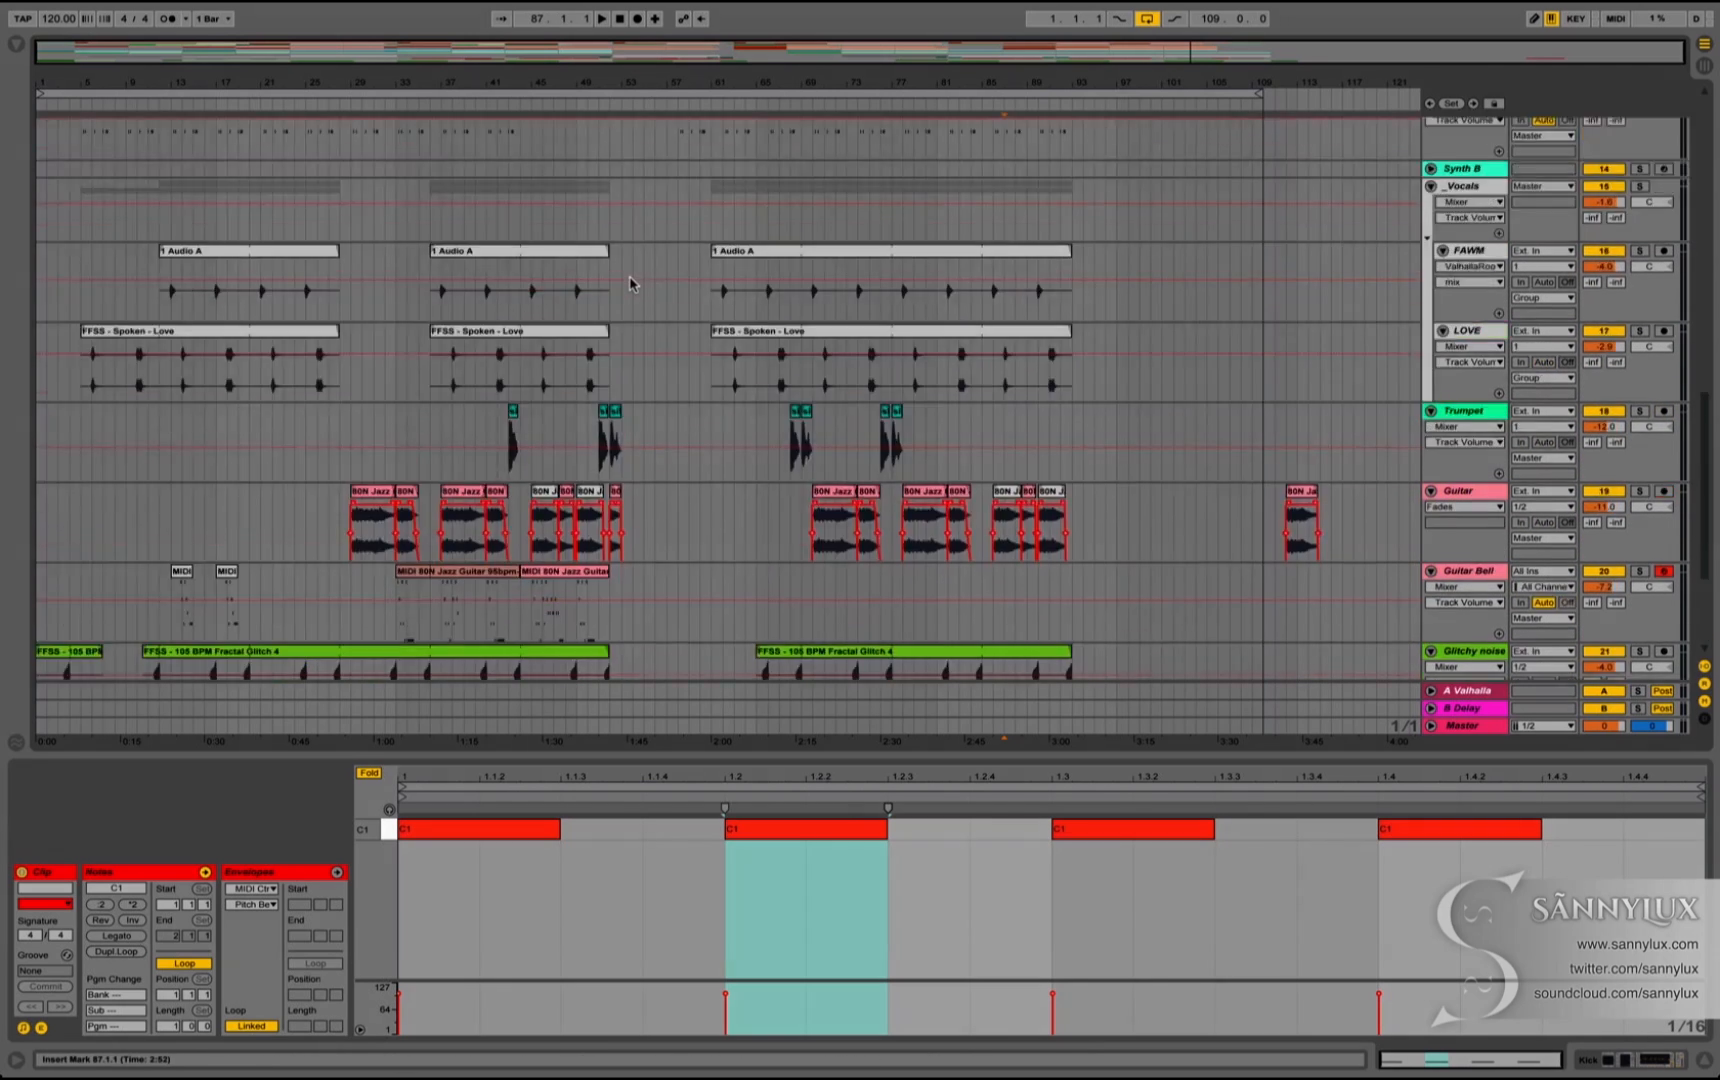
scroll(630, 283, up, 10)
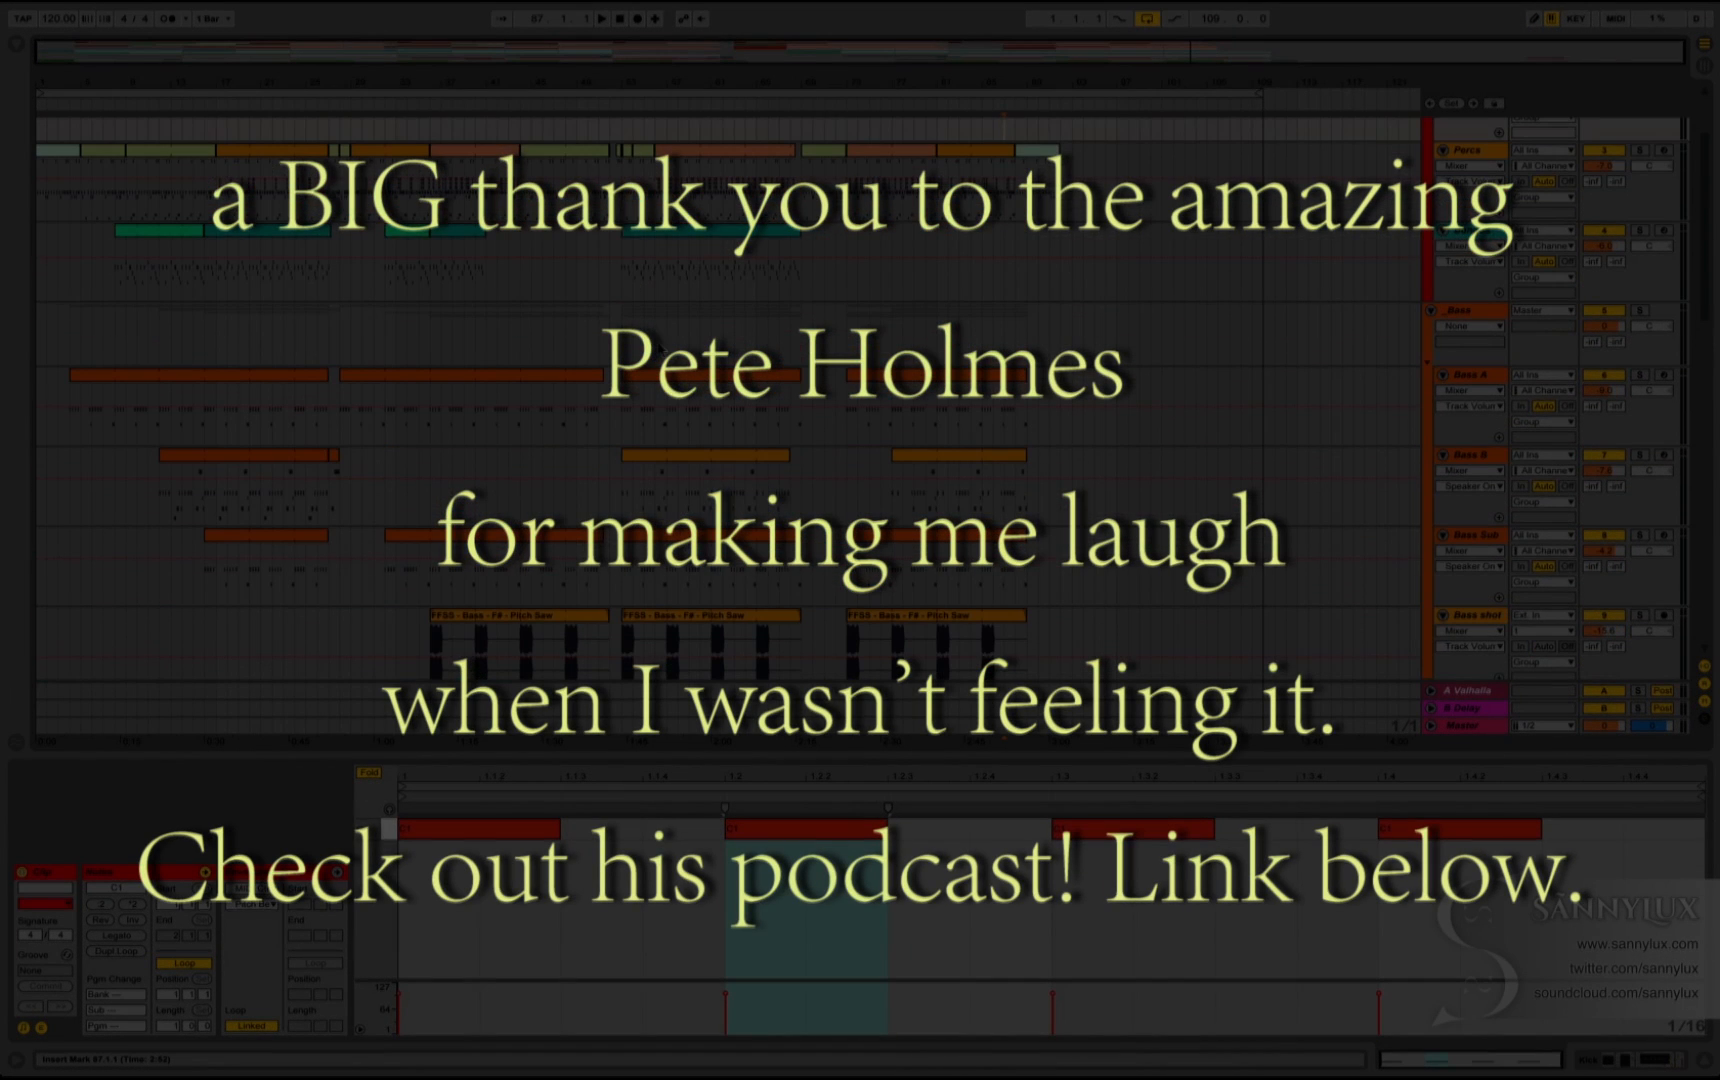
scroll(660, 345, up, 3)
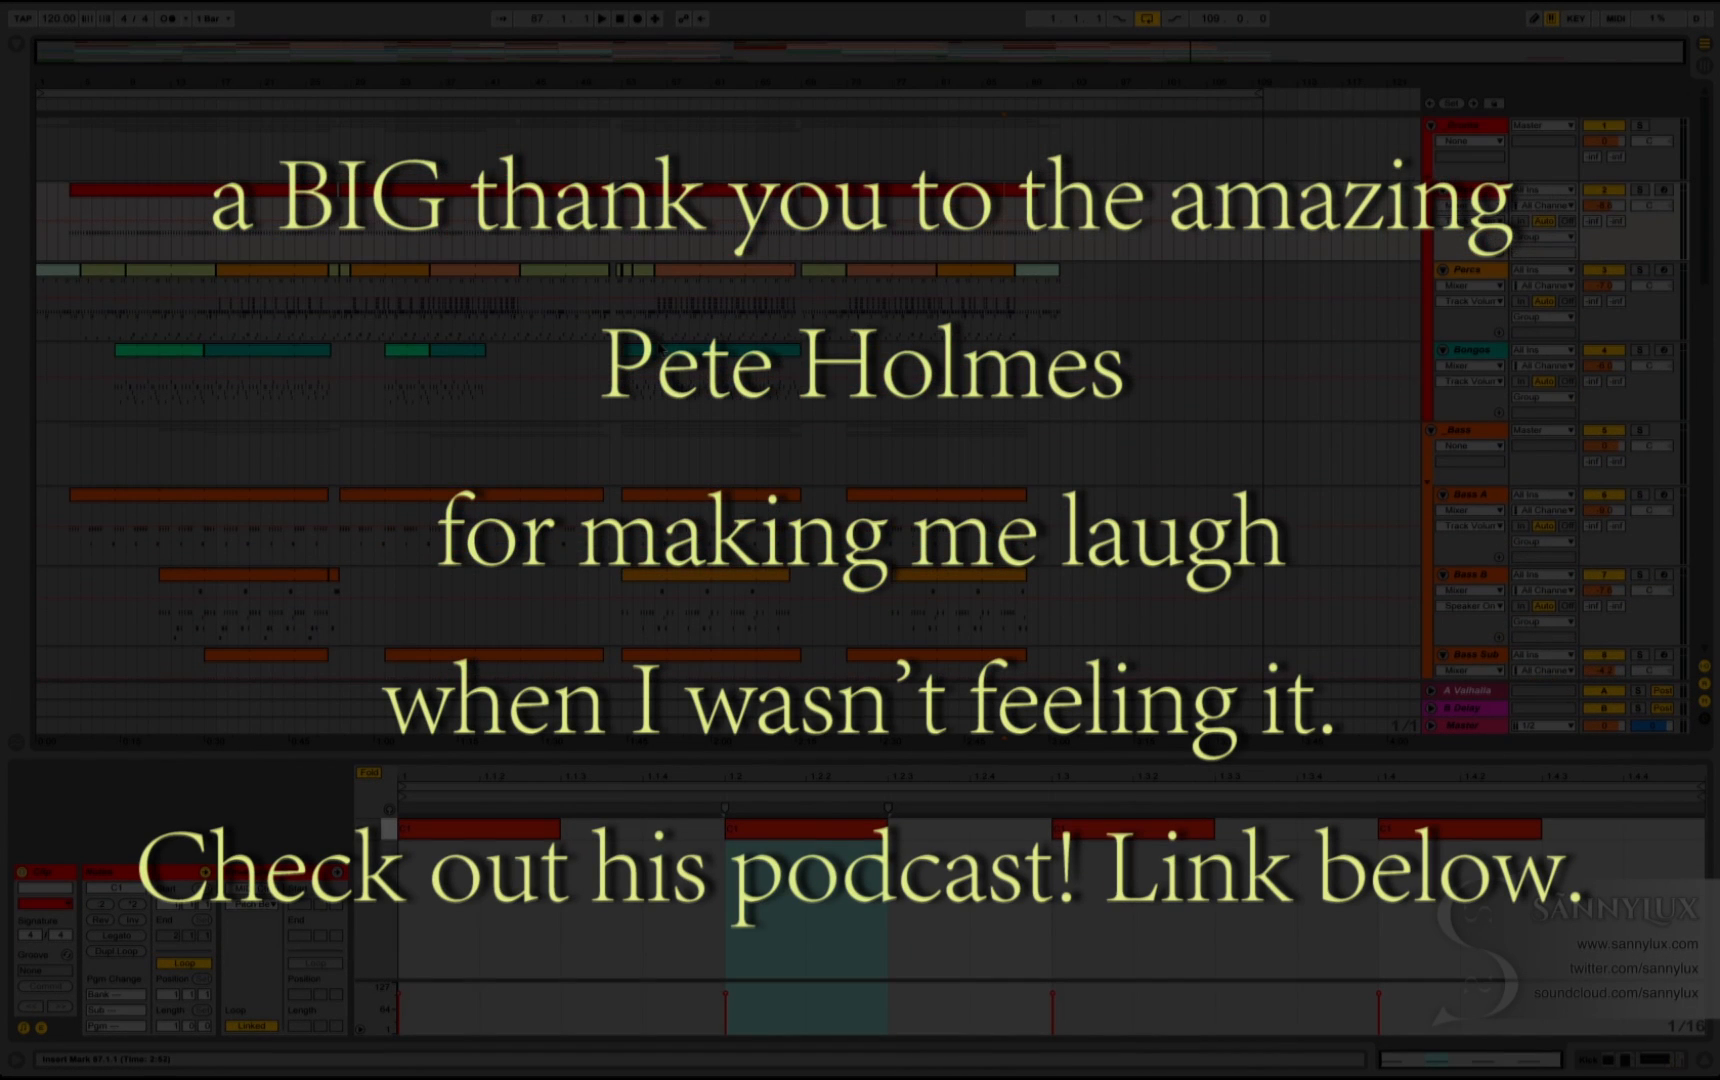
Step: Return the arrangement position to 1.1.1 and hide the clip detail view
click(621, 21)
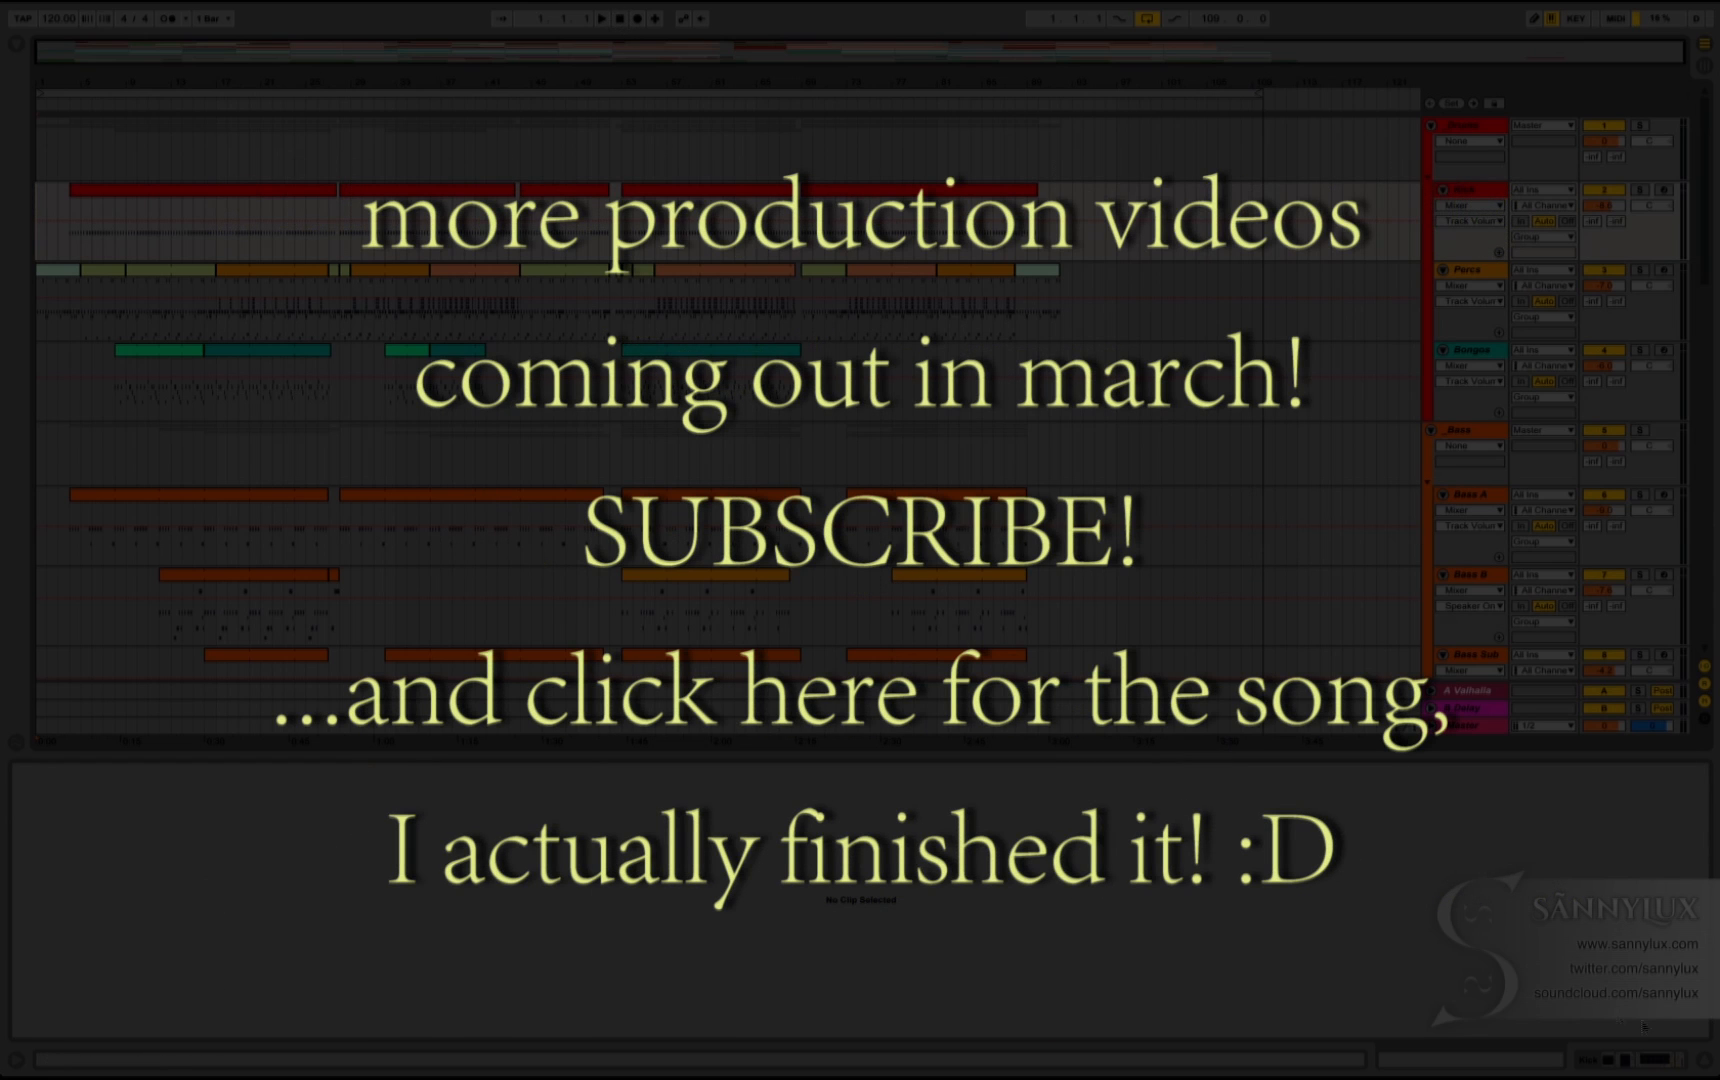
click(1703, 1058)
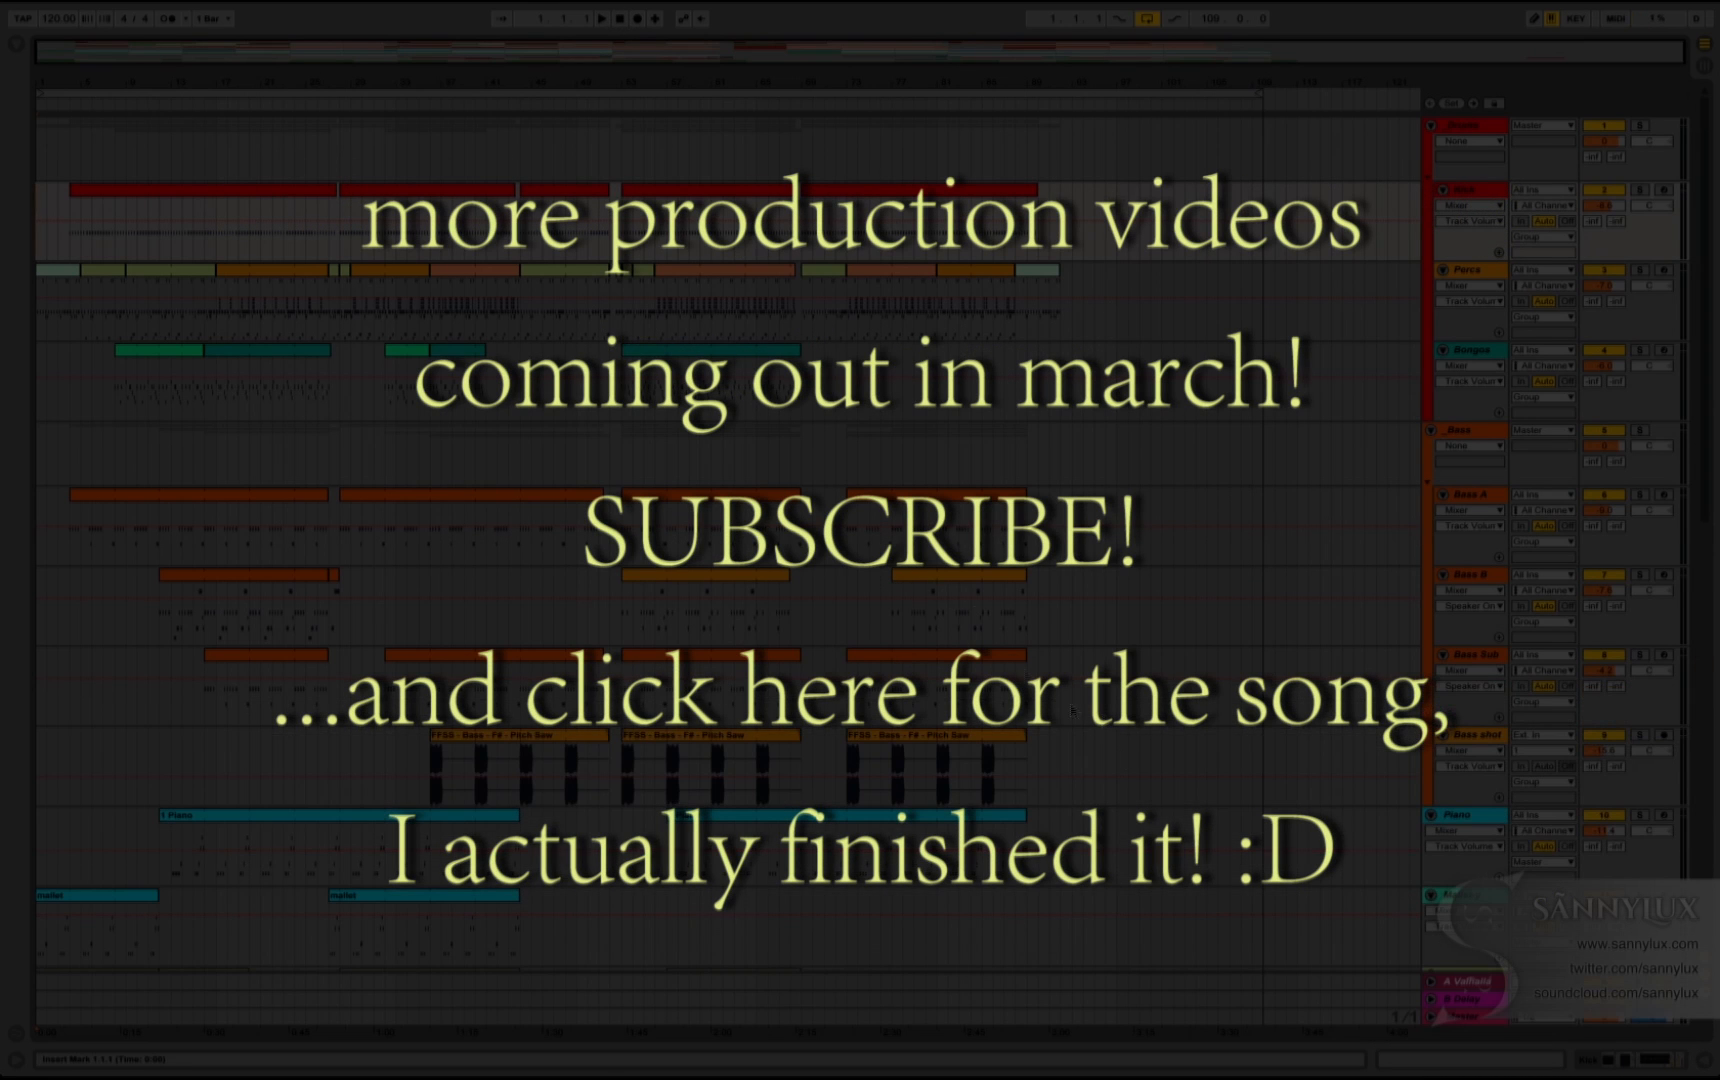